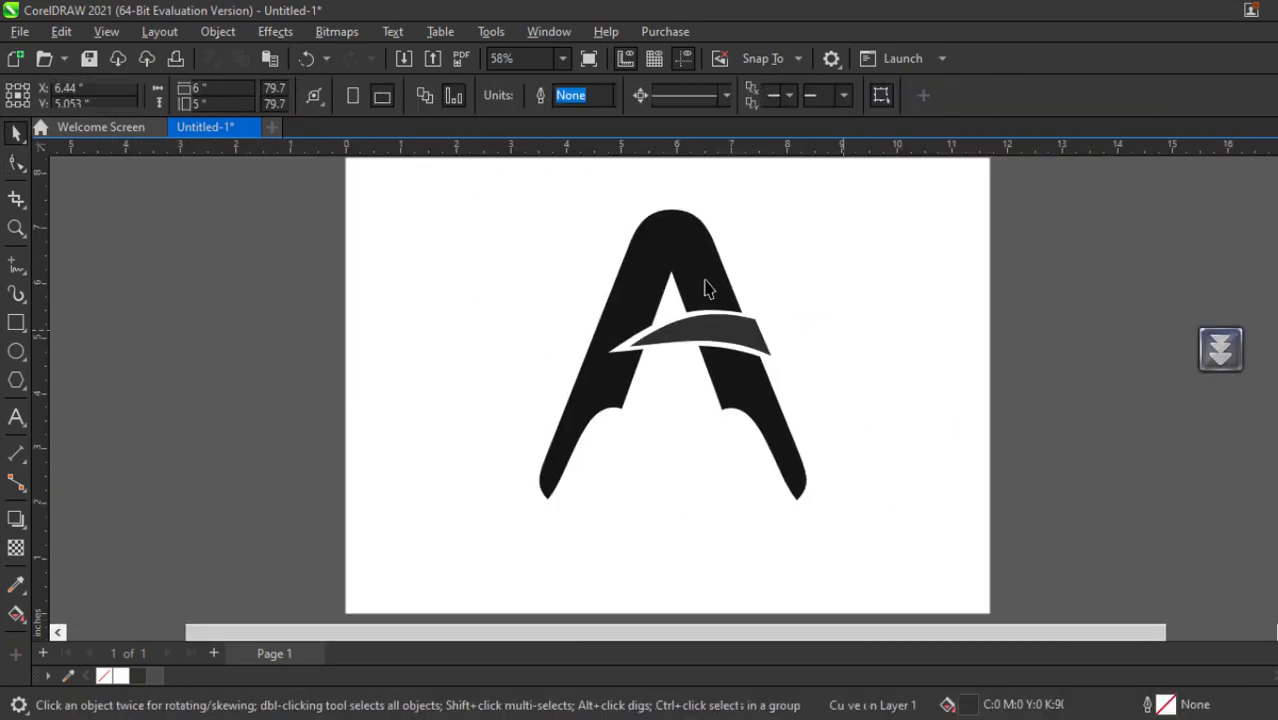
# Step: Recolour the middle nodes of the gold gradient fill on the letter A and the ring
pyautogui.moveTo(537, 234)
pyautogui.mouseDown()
pyautogui.moveTo(747, 498)
pyautogui.moveTo(844, 513)
pyautogui.mouseUp()
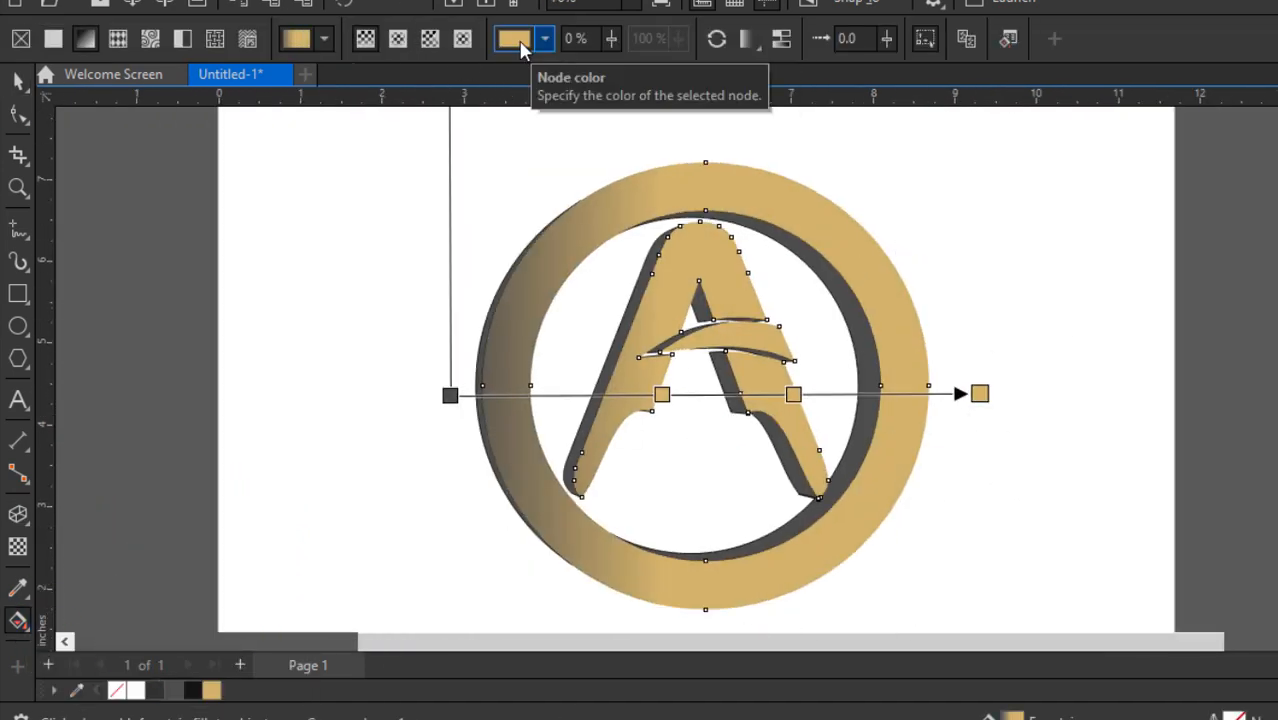
pyautogui.click(520, 44)
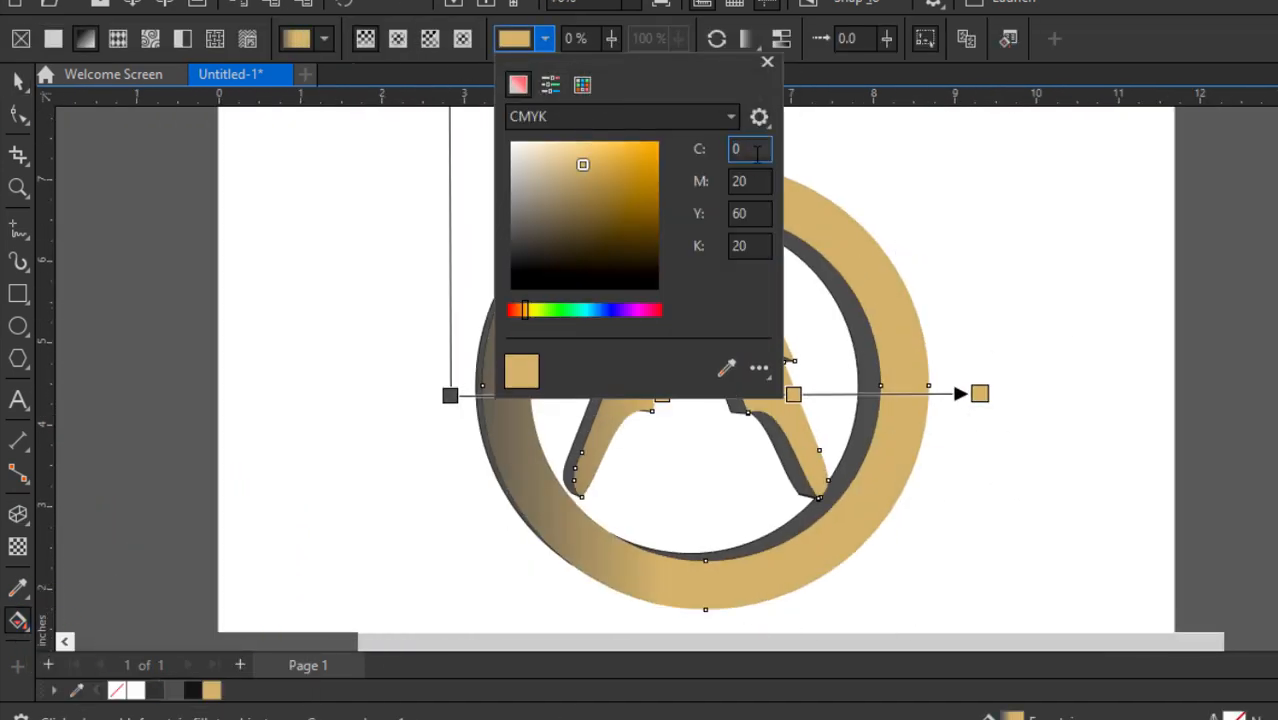
pyautogui.click(794, 394)
pyautogui.moveTo(750, 149); pyautogui.dragTo(724, 151)
pyautogui.write('17')
pyautogui.moveTo(758, 246); pyautogui.dragTo(727, 215)
pyautogui.click(662, 394)
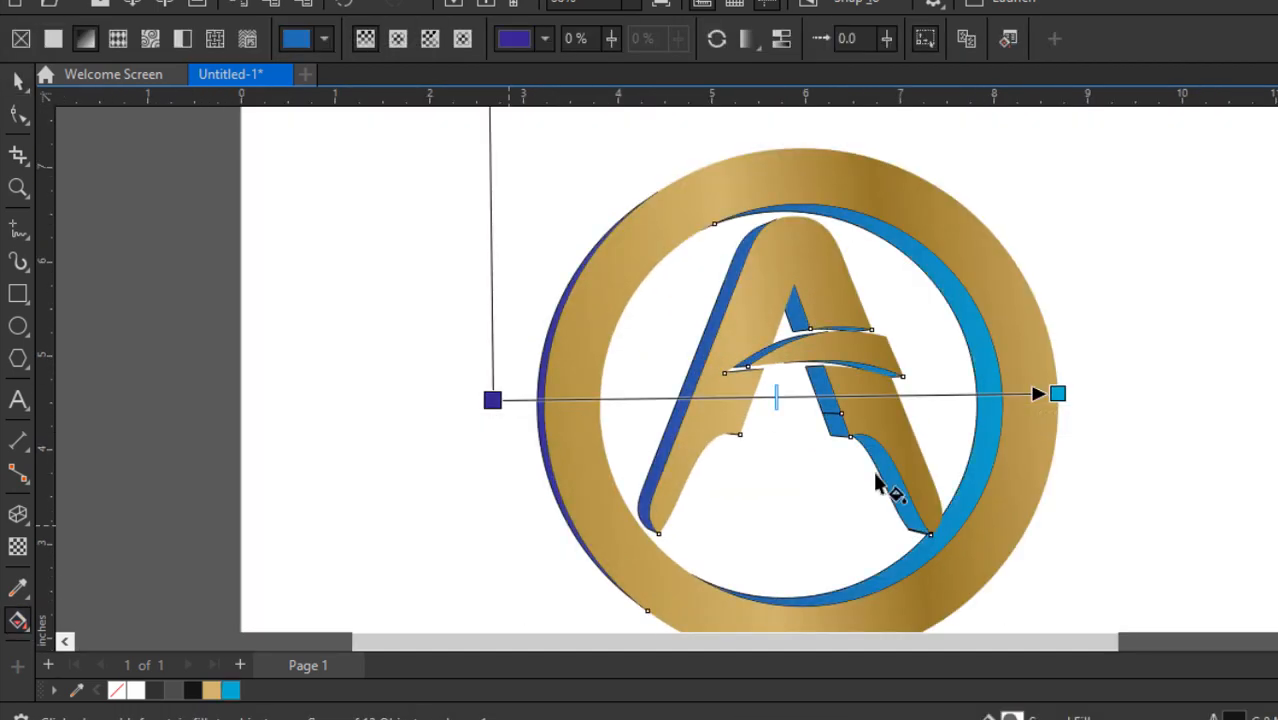
pyautogui.click(18, 621)
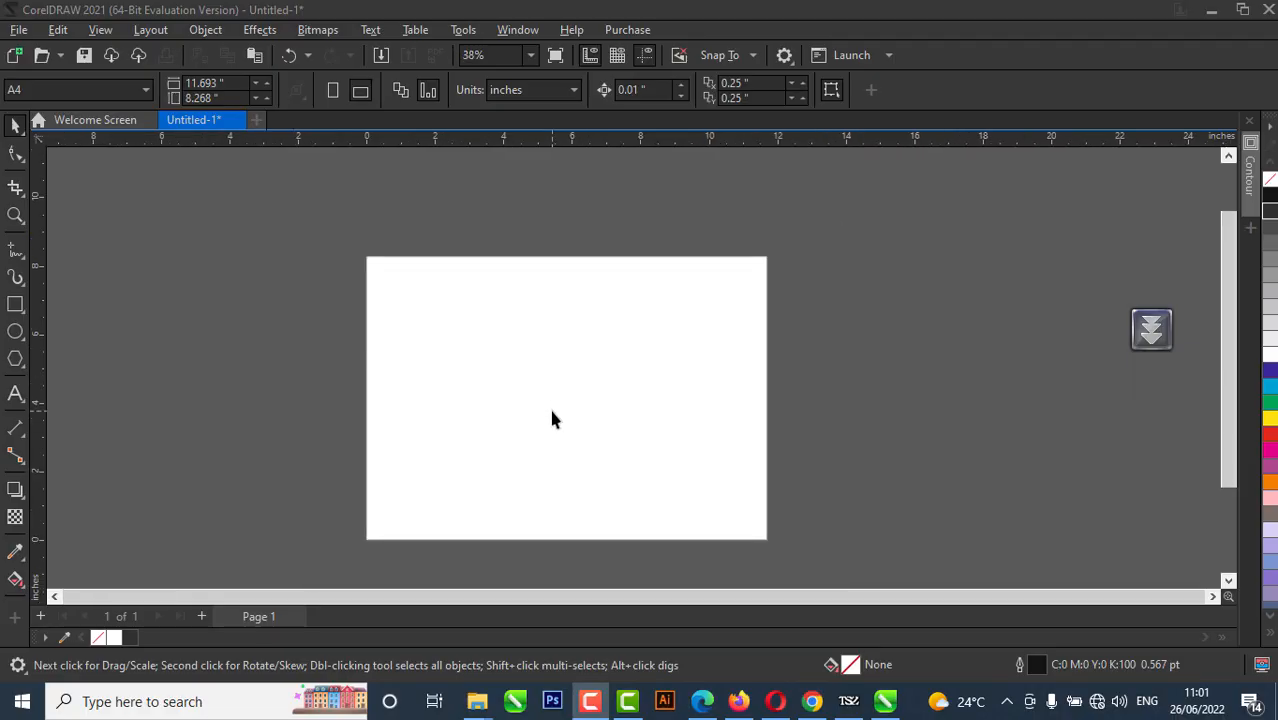
# Step: Add the letter "A" as artistic text on the page
pyautogui.scroll(1, 551, 411)
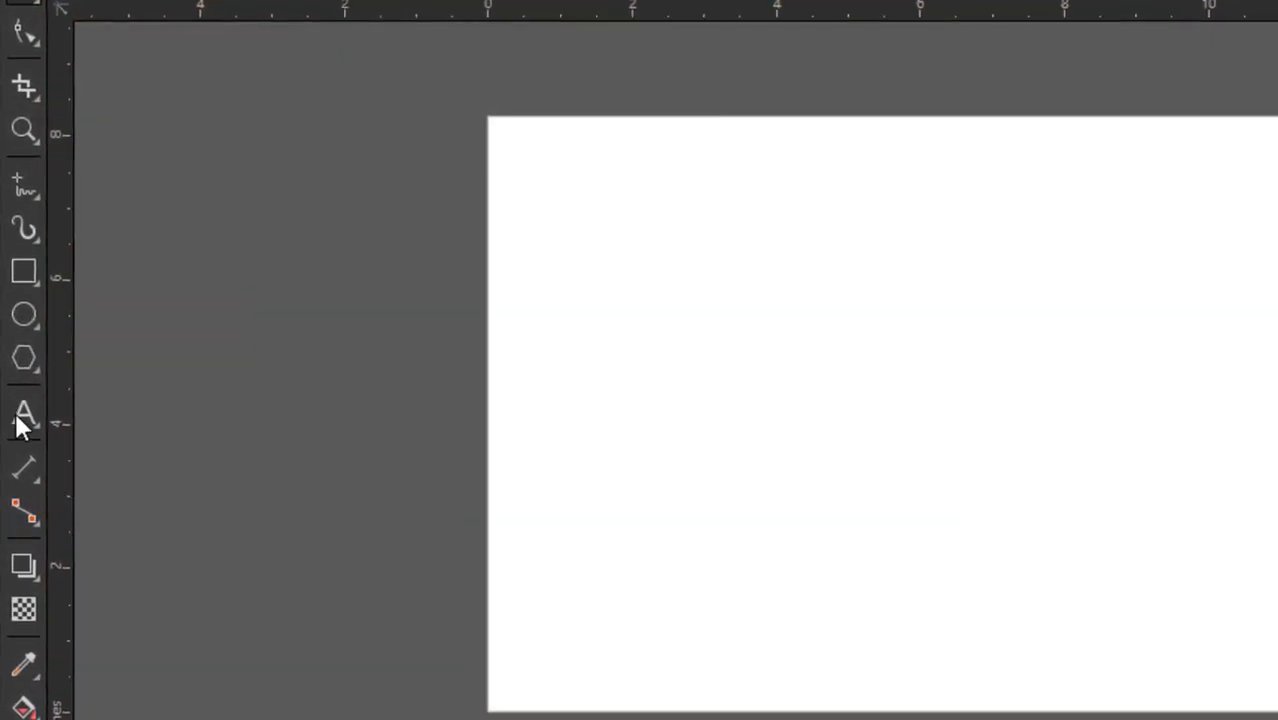
pyautogui.click(15, 393)
pyautogui.click(708, 389)
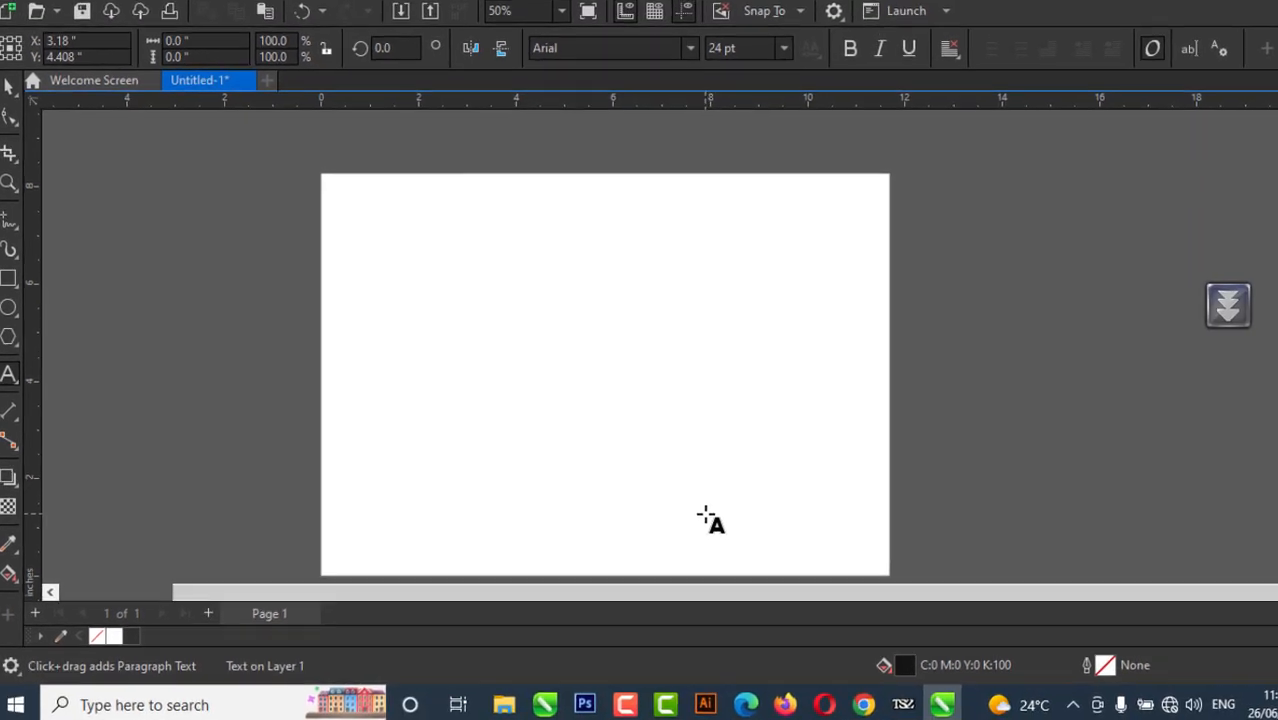
pyautogui.write('A')
pyautogui.hotkey('ctrl', 'space')
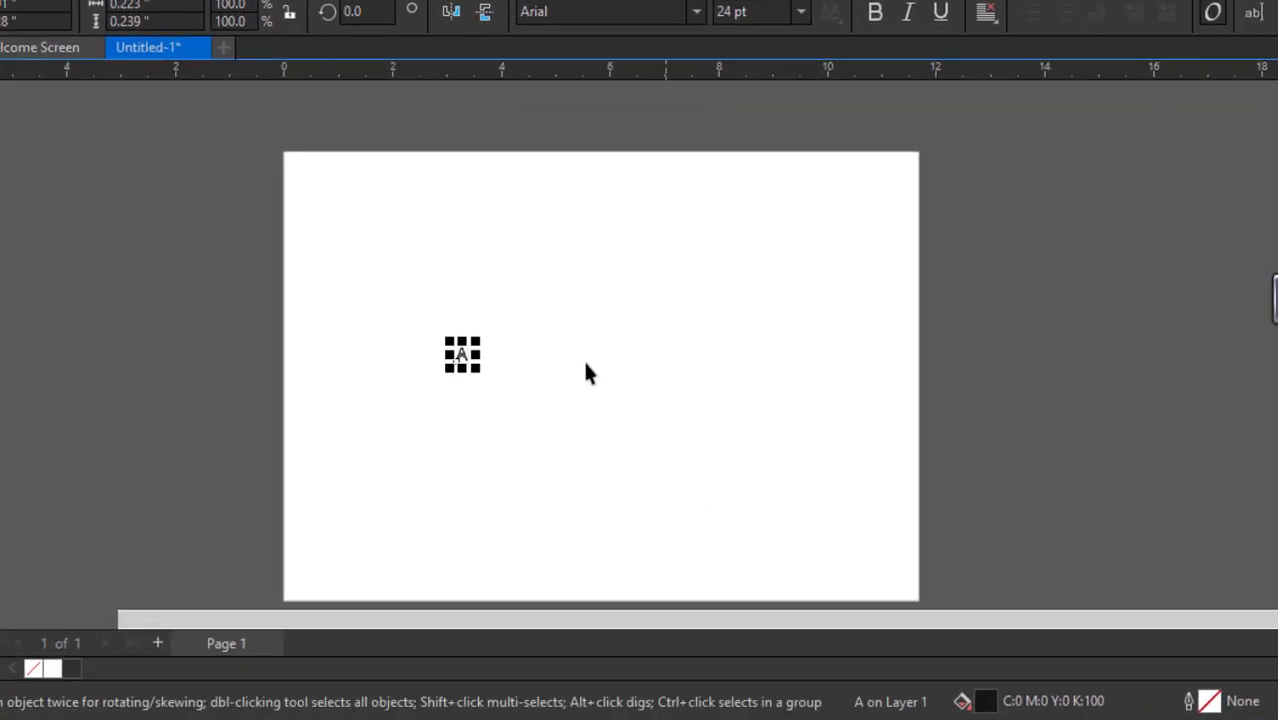
# Step: Scale the letter A up to about 4.3 by 4.6 inches and move it to the middle of the page
pyautogui.click(583, 358)
pyautogui.click(465, 353)
pyautogui.moveTo(476, 341); pyautogui.dragTo(582, 222)
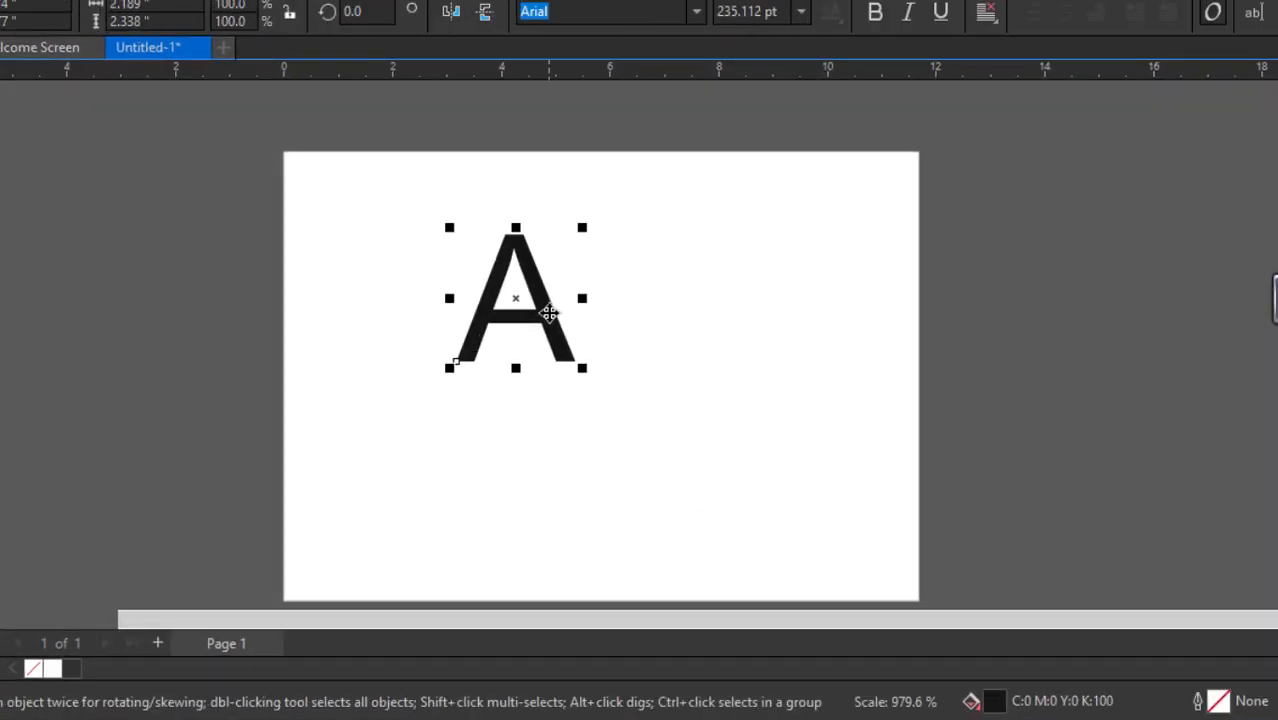
pyautogui.moveTo(548, 311); pyautogui.dragTo(656, 416)
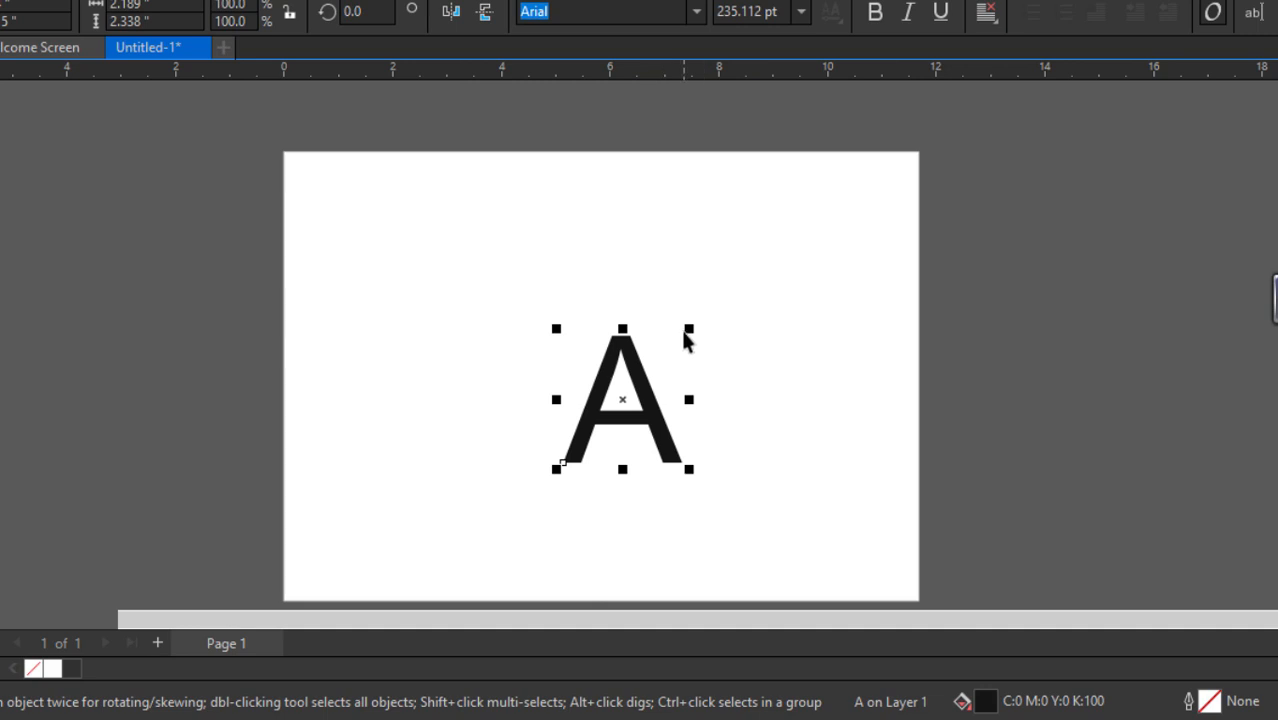
pyautogui.moveTo(689, 332); pyautogui.dragTo(730, 285)
pyautogui.moveTo(659, 399); pyautogui.dragTo(639, 362)
pyautogui.moveTo(707, 474); pyautogui.dragTo(727, 519)
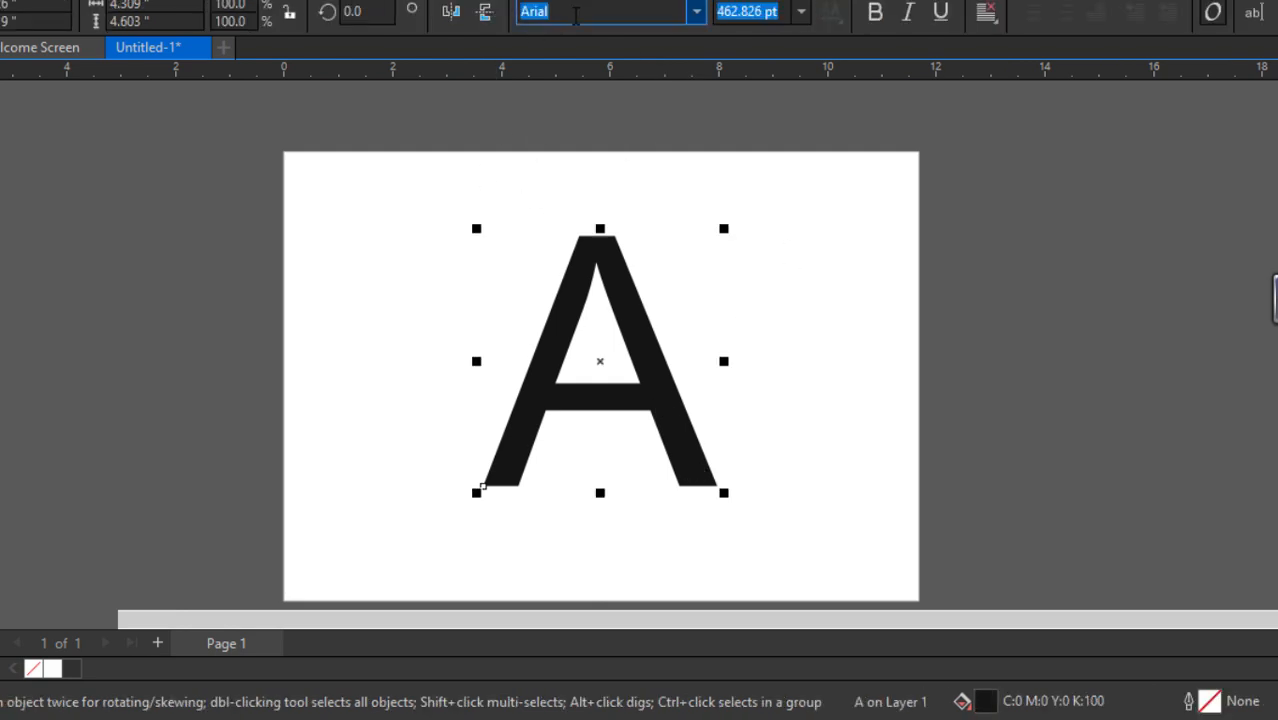
# Step: Set the letter's font to Arial Rounded MT Bold
pyautogui.click(565, 12)
pyautogui.write('Rounded MT Bold')
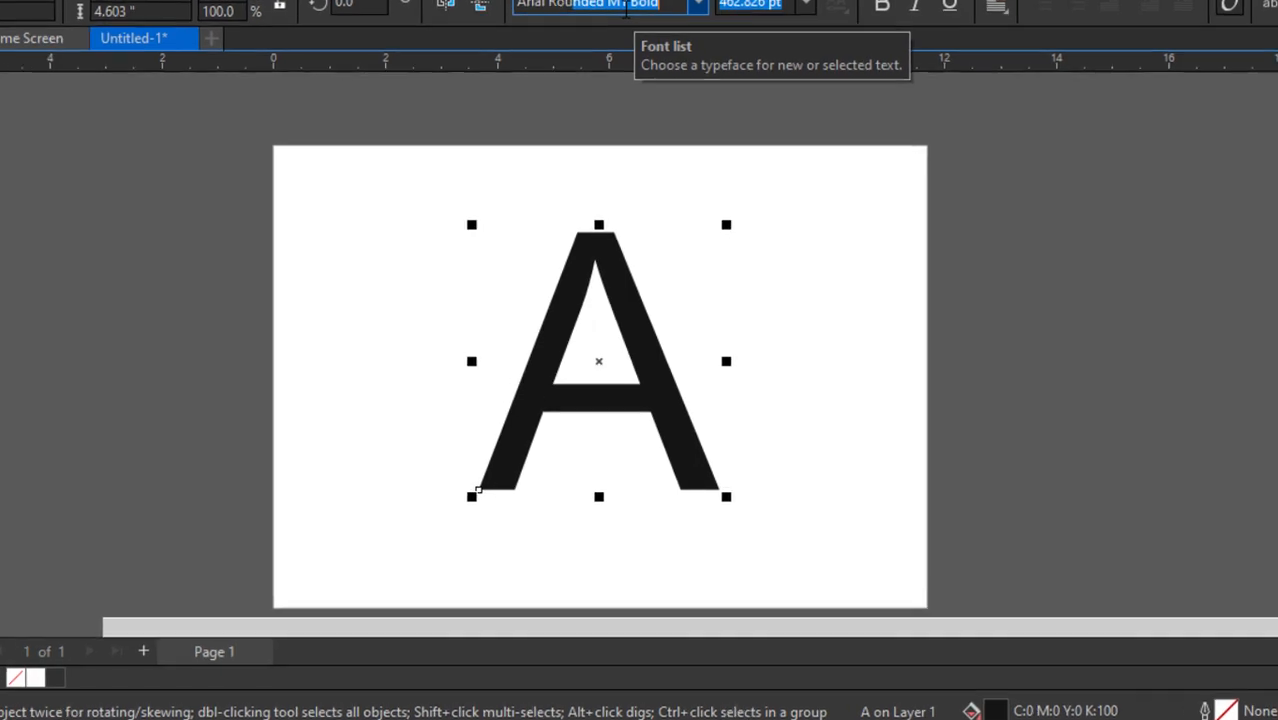
pyautogui.press('Return')
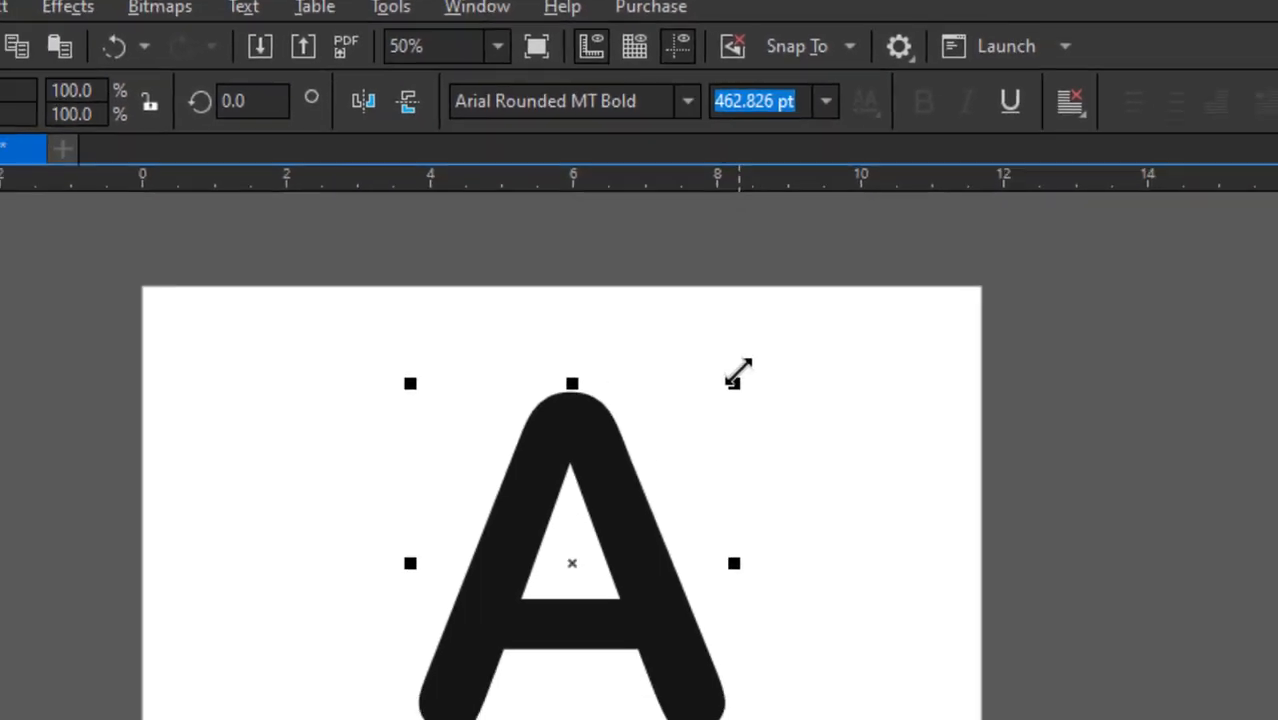
# Step: Enlarge the letter A to about 4.85 by 5.4 inches and shift it slightly down on the page
pyautogui.press('Escape')
pyautogui.click(610, 323)
pyautogui.moveTo(697, 249); pyautogui.dragTo(716, 231)
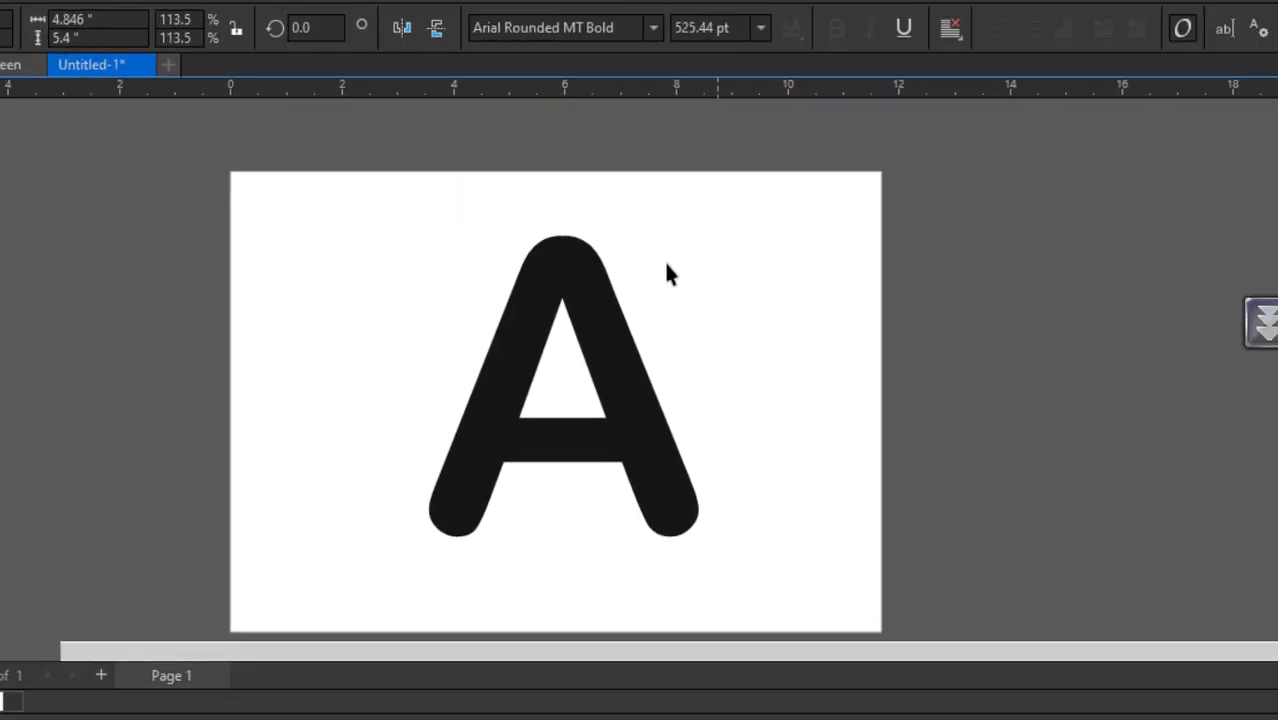
pyautogui.moveTo(605, 339); pyautogui.dragTo(606, 349)
pyautogui.click(556, 411)
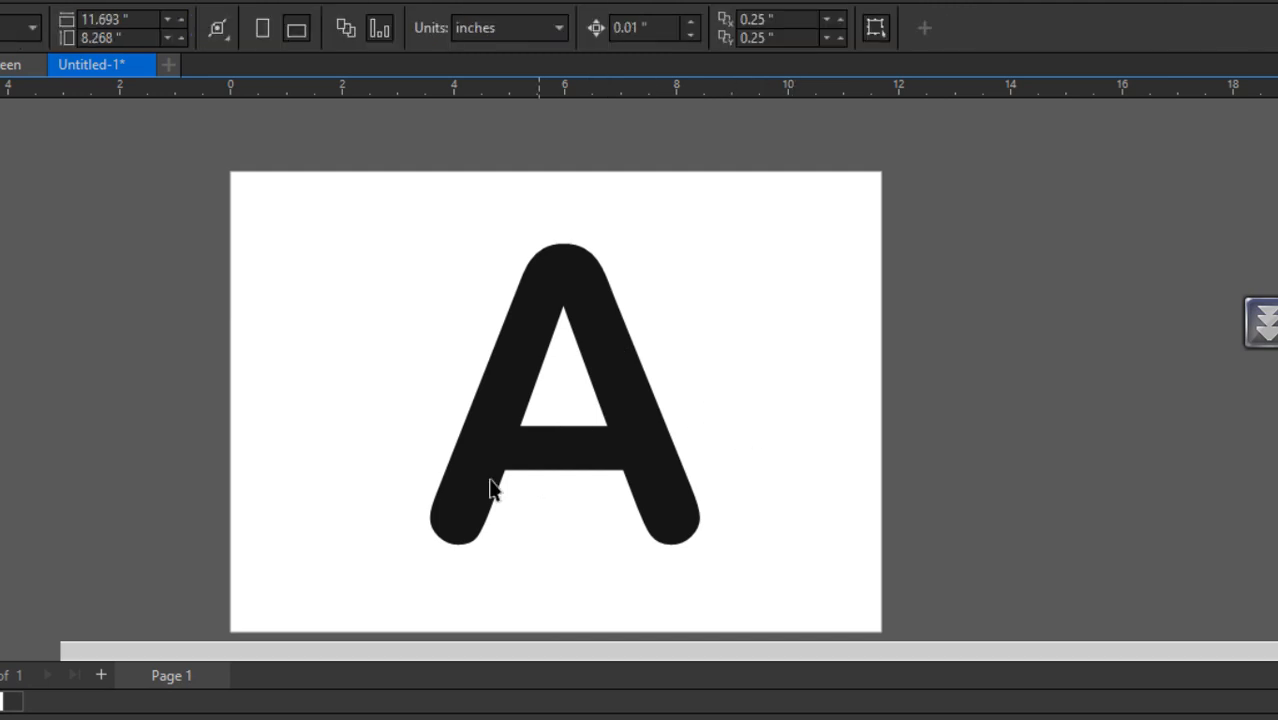
# Step: Draw a white-filled rectangle about 2.6 by 1.05 inches and move it up over the A's crossbar
pyautogui.scroll(2, 490, 488)
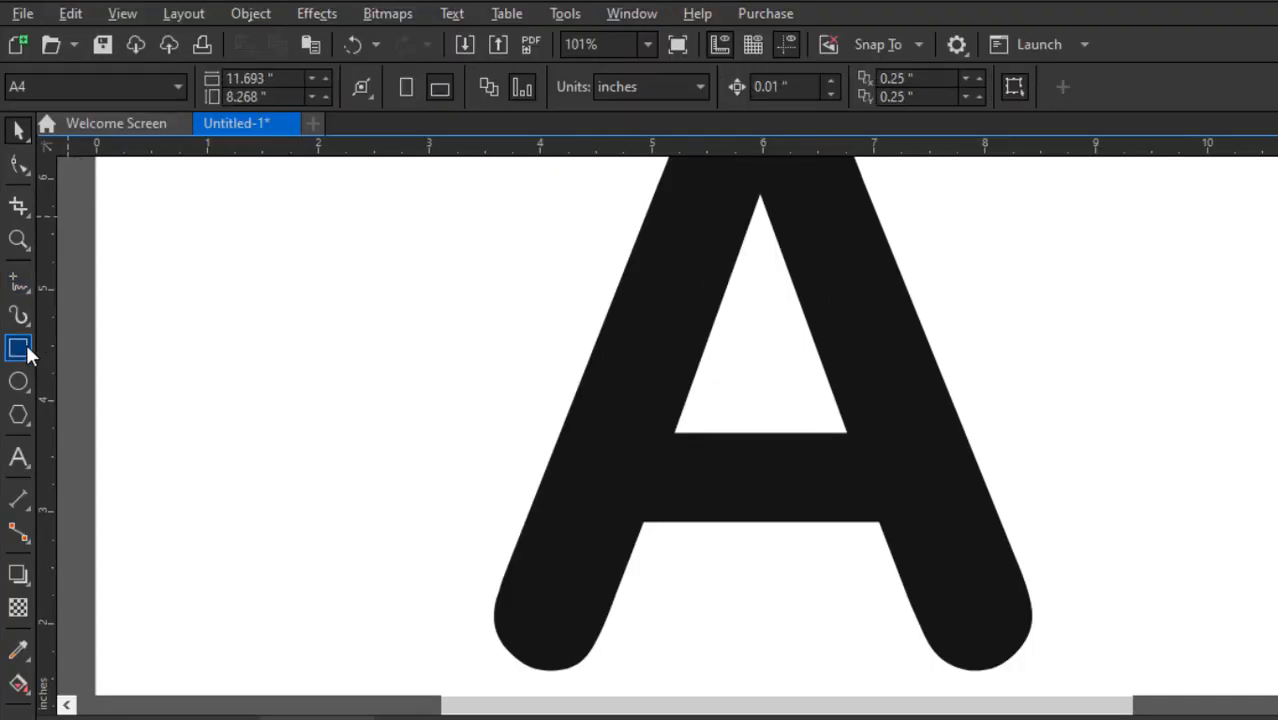
pyautogui.click(22, 348)
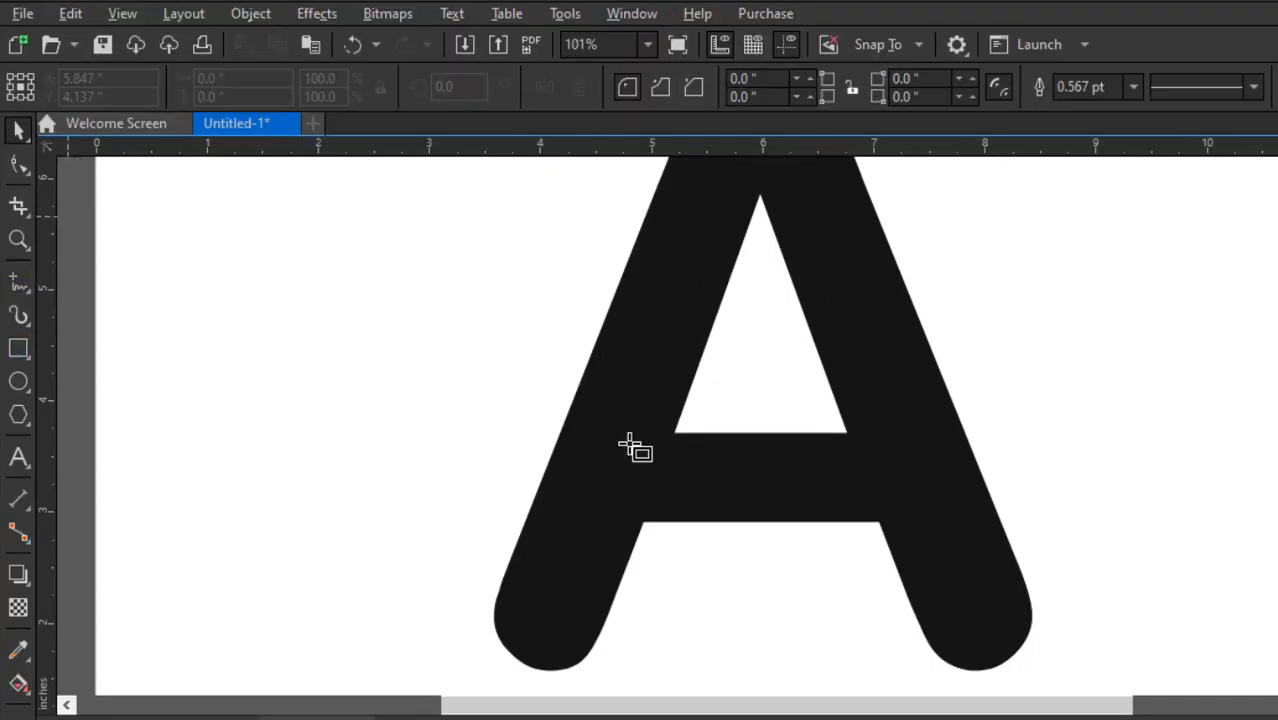
pyautogui.moveTo(632, 551)
pyautogui.mouseDown()
pyautogui.moveTo(910, 633)
pyautogui.moveTo(922, 667)
pyautogui.mouseUp()
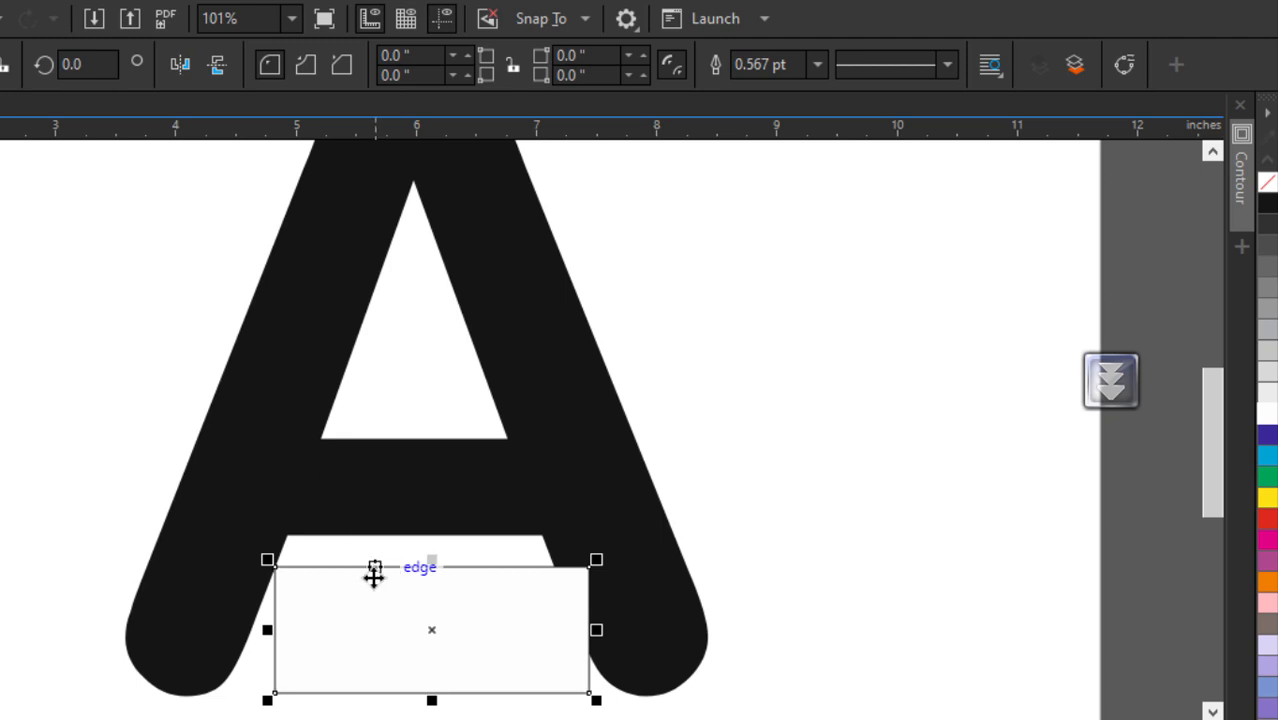
pyautogui.moveTo(373, 577)
pyautogui.mouseDown()
pyautogui.moveTo(402, 593)
pyautogui.moveTo(394, 573)
pyautogui.mouseUp()
pyautogui.scroll(1, 394, 573)
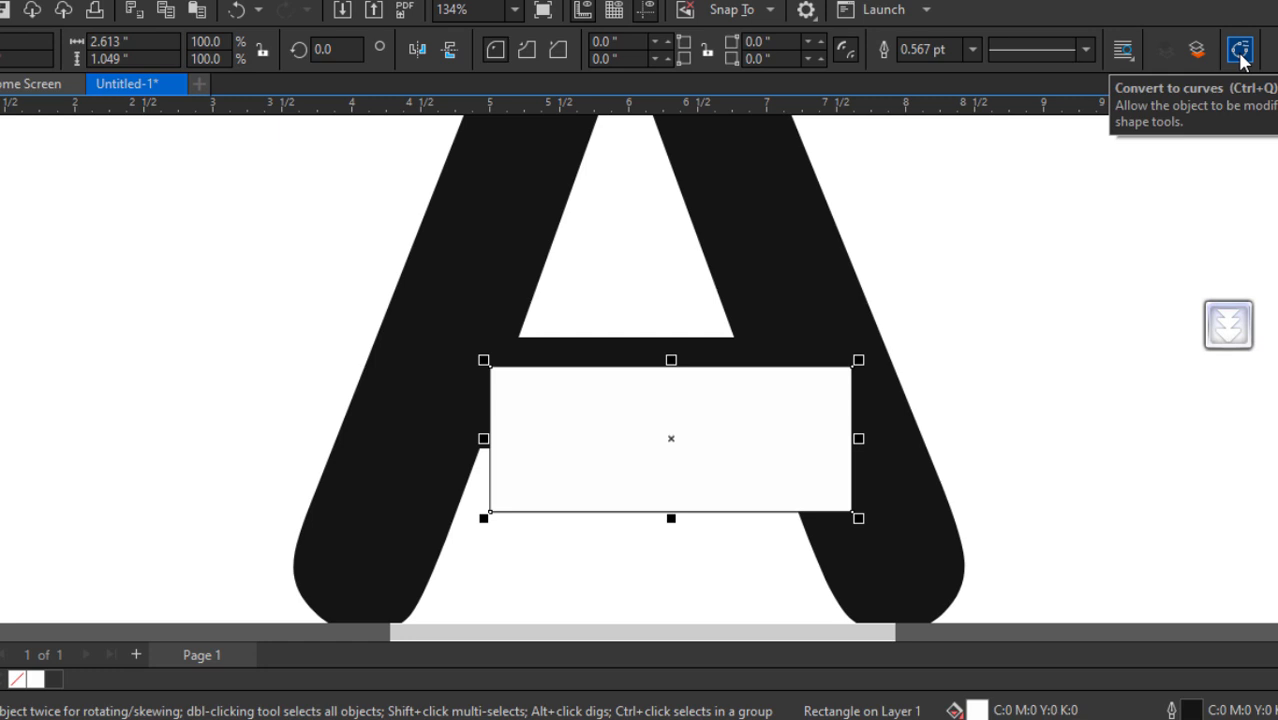
# Step: Convert the white rectangle to curves and nudge it slightly over the crossbar
pyautogui.rightClick(645, 430)
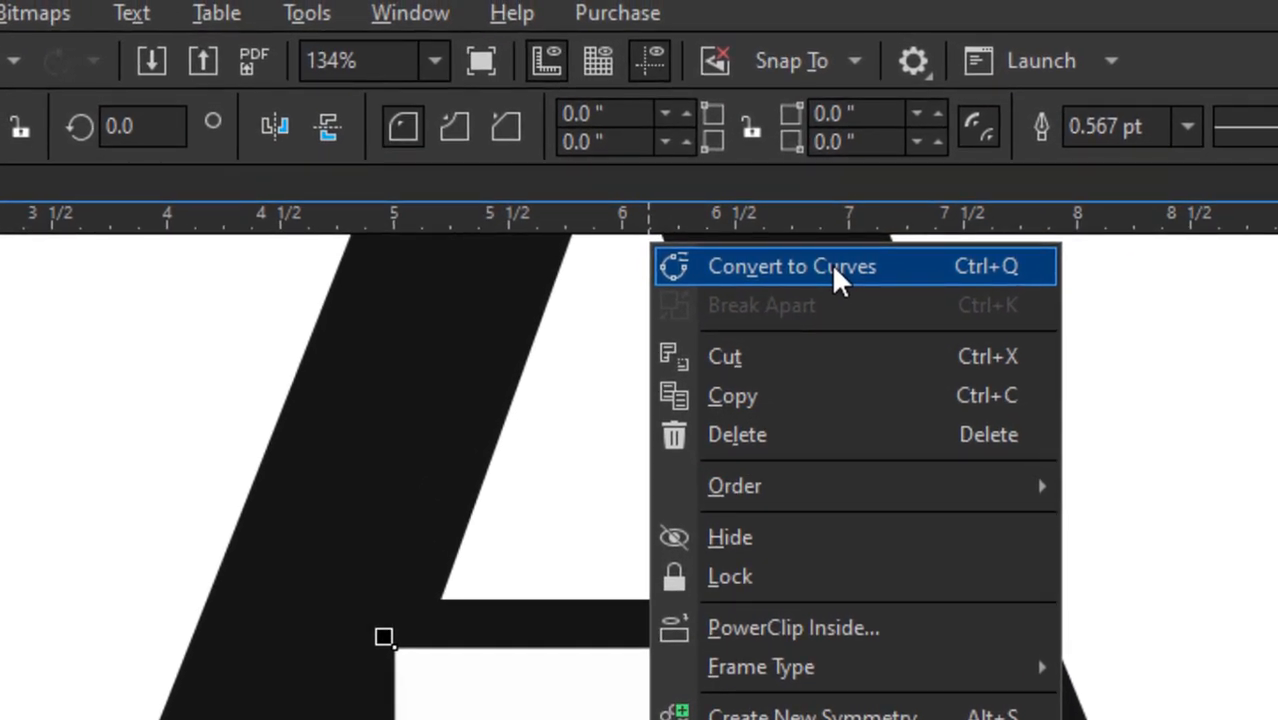
pyautogui.click(834, 267)
pyautogui.scroll(1, 548, 716)
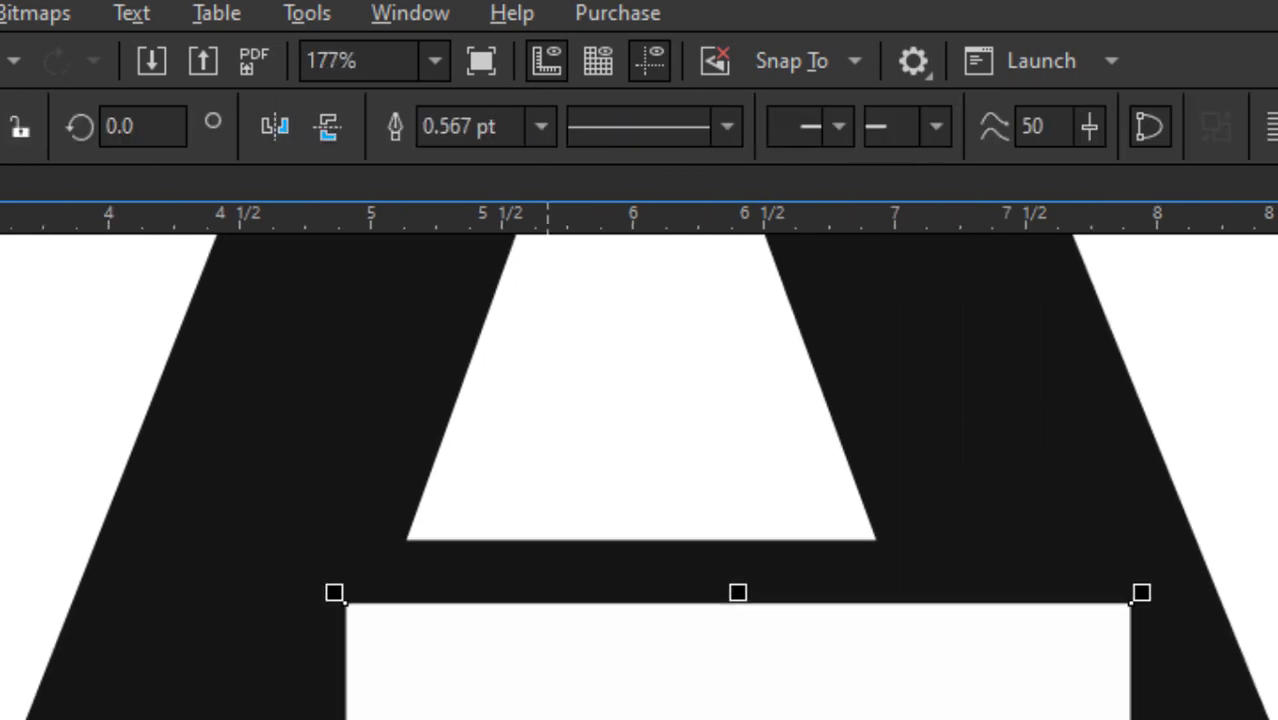
pyautogui.moveTo(508, 671); pyautogui.dragTo(534, 662)
pyautogui.scroll(1, 540, 670)
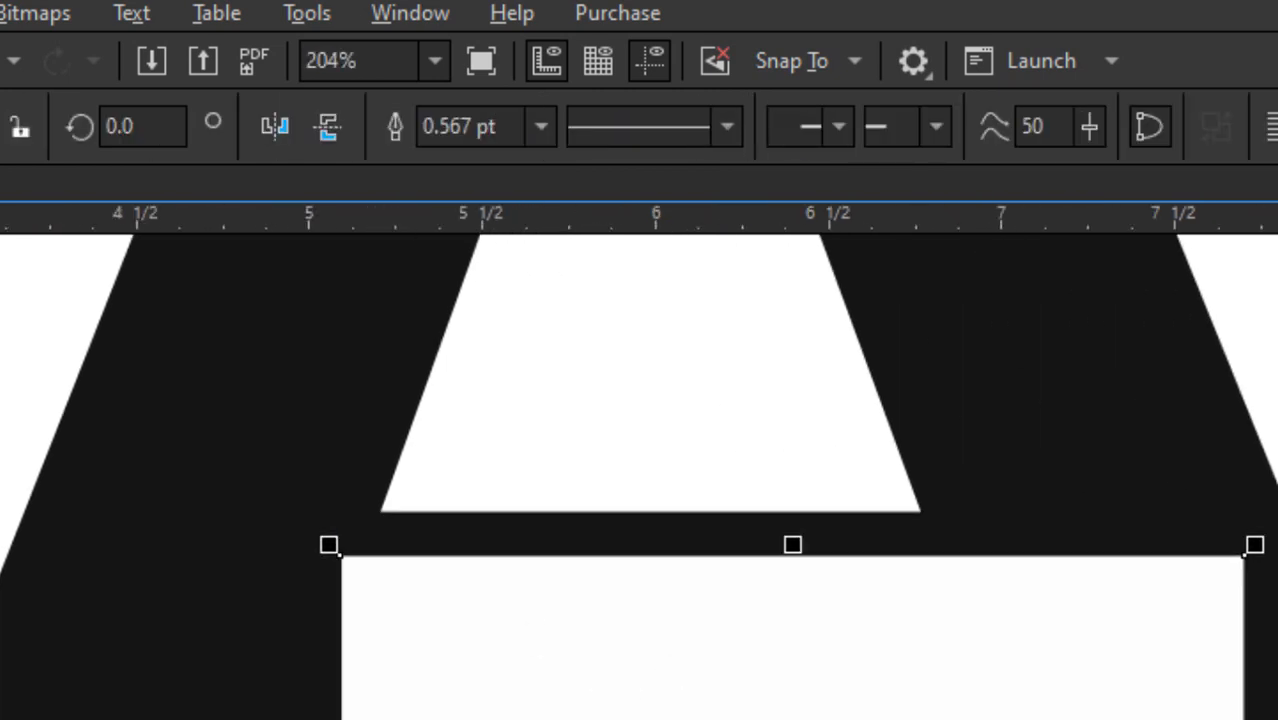
# Step: Move the white shape's two left corner nodes onto the inner edge of the A's left leg
pyautogui.press('F10')
pyautogui.moveTo(339, 558); pyautogui.dragTo(375, 511)
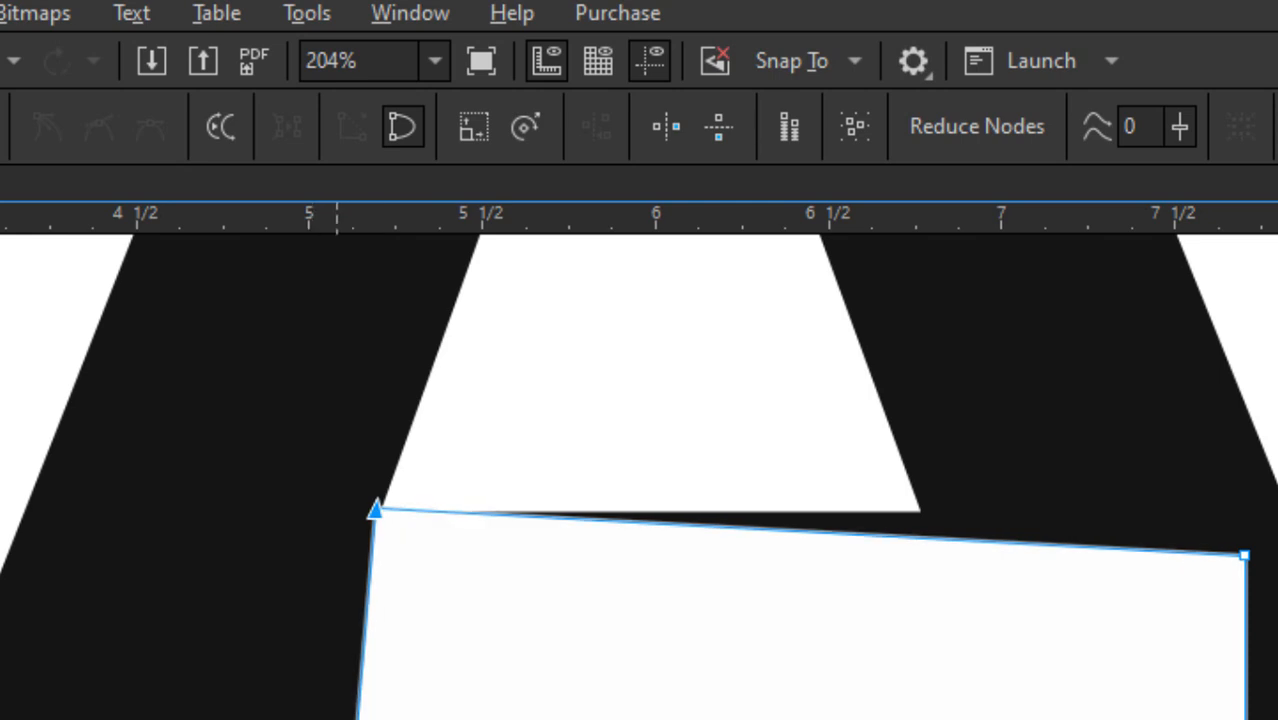
pyautogui.moveTo(337, 719); pyautogui.dragTo(264, 719)
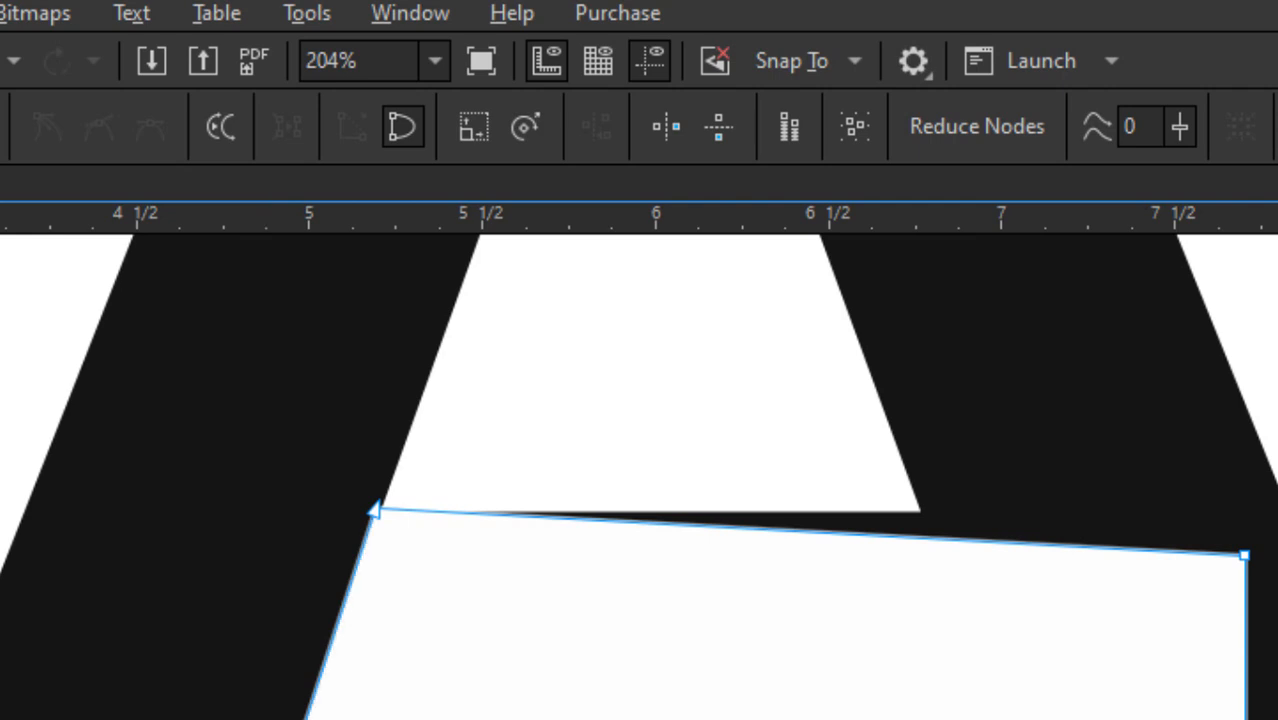
# Step: Move the white shape's two right corner nodes so its side follows the inner edge of the A's right leg
pyautogui.scroll(1, 1155, 585)
pyautogui.moveTo(1255, 542); pyautogui.dragTo(860, 483)
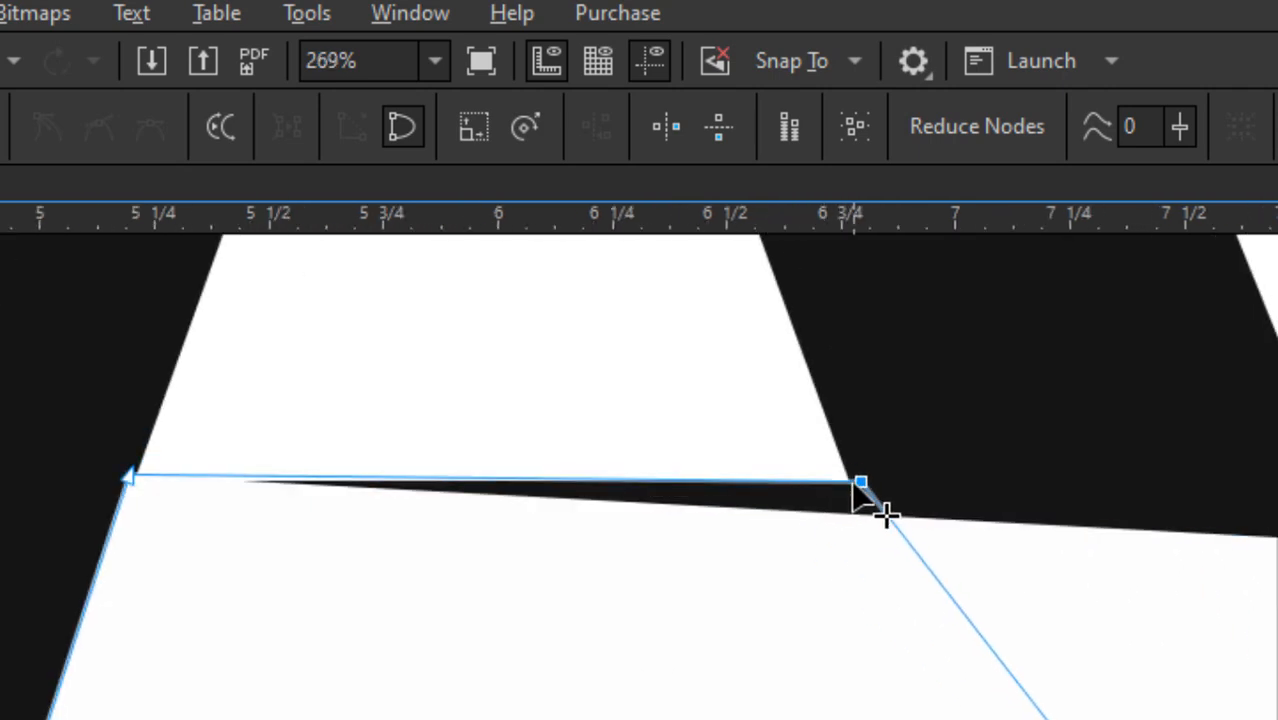
pyautogui.scroll(-2, 887, 514)
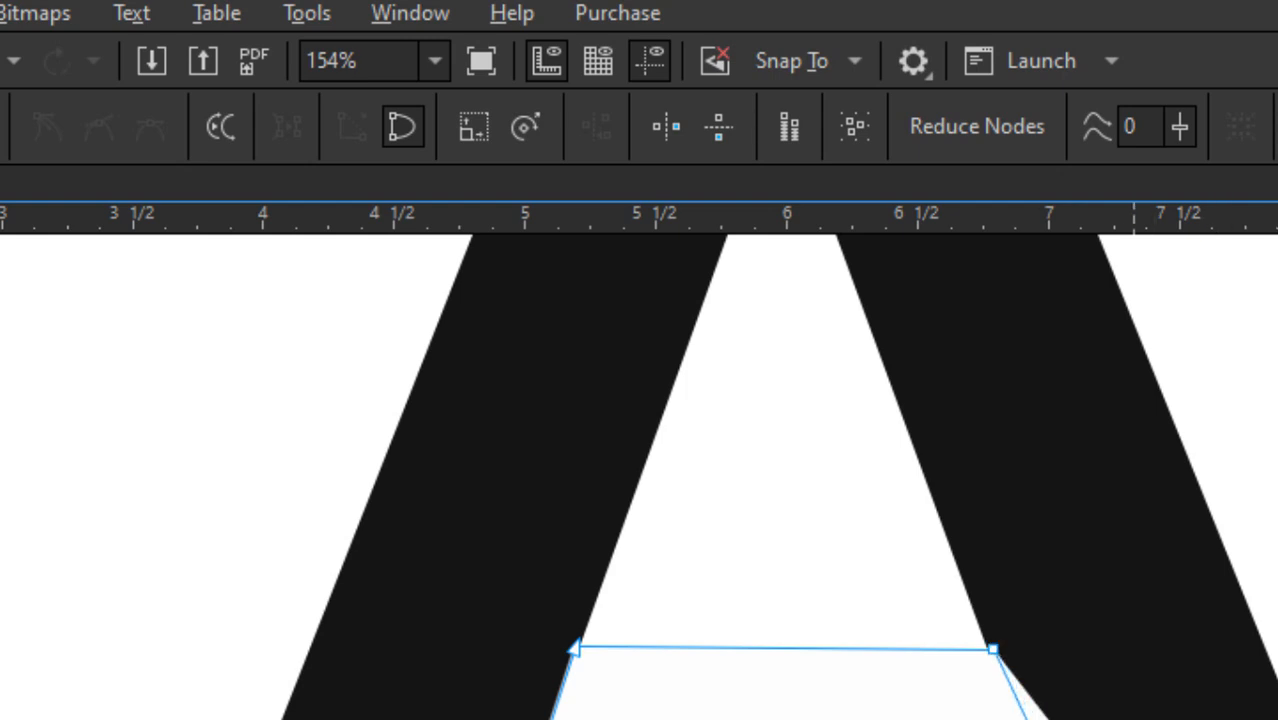
pyautogui.scroll(2, 1093, 700)
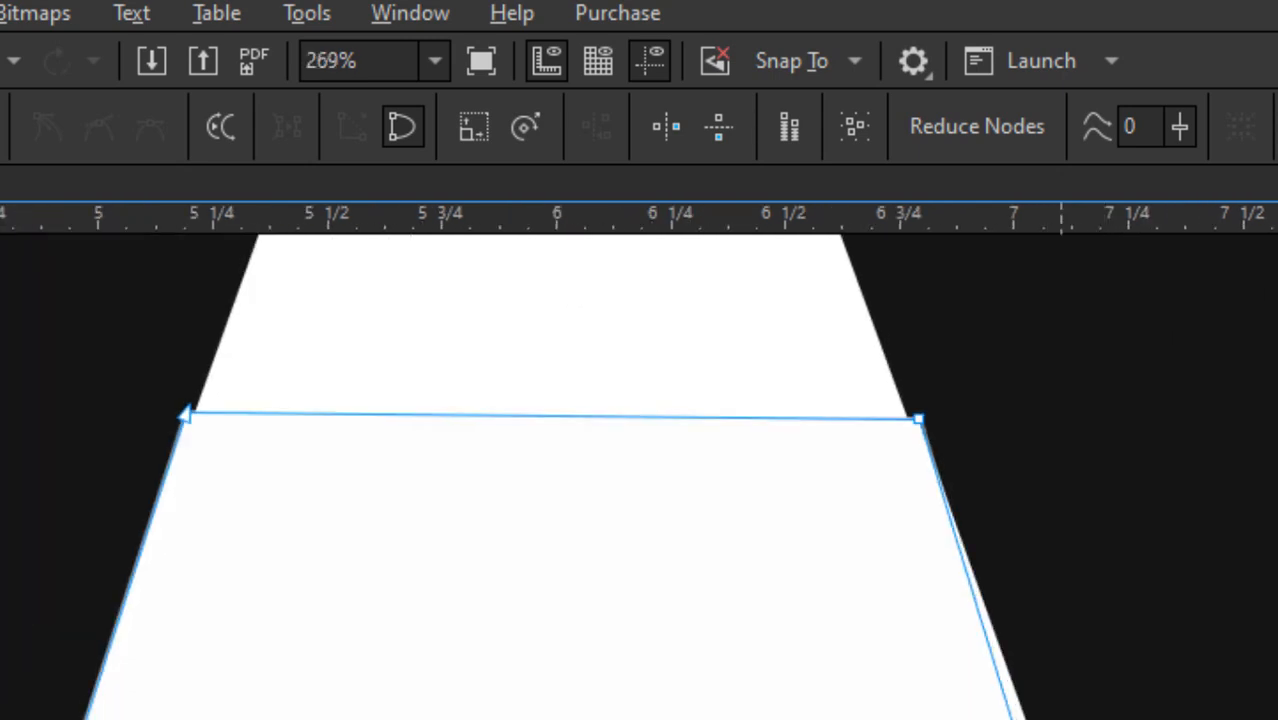
pyautogui.moveTo(1047, 719); pyautogui.dragTo(1048, 719)
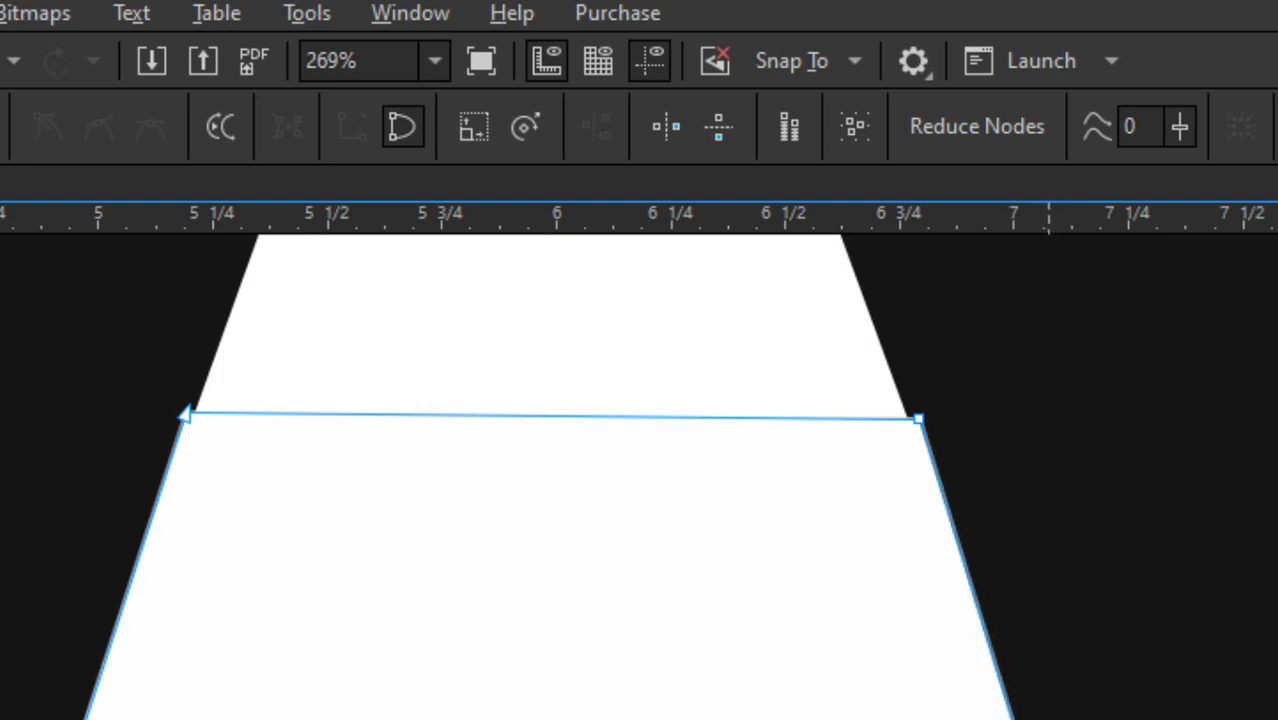
pyautogui.scroll(1, 1050, 719)
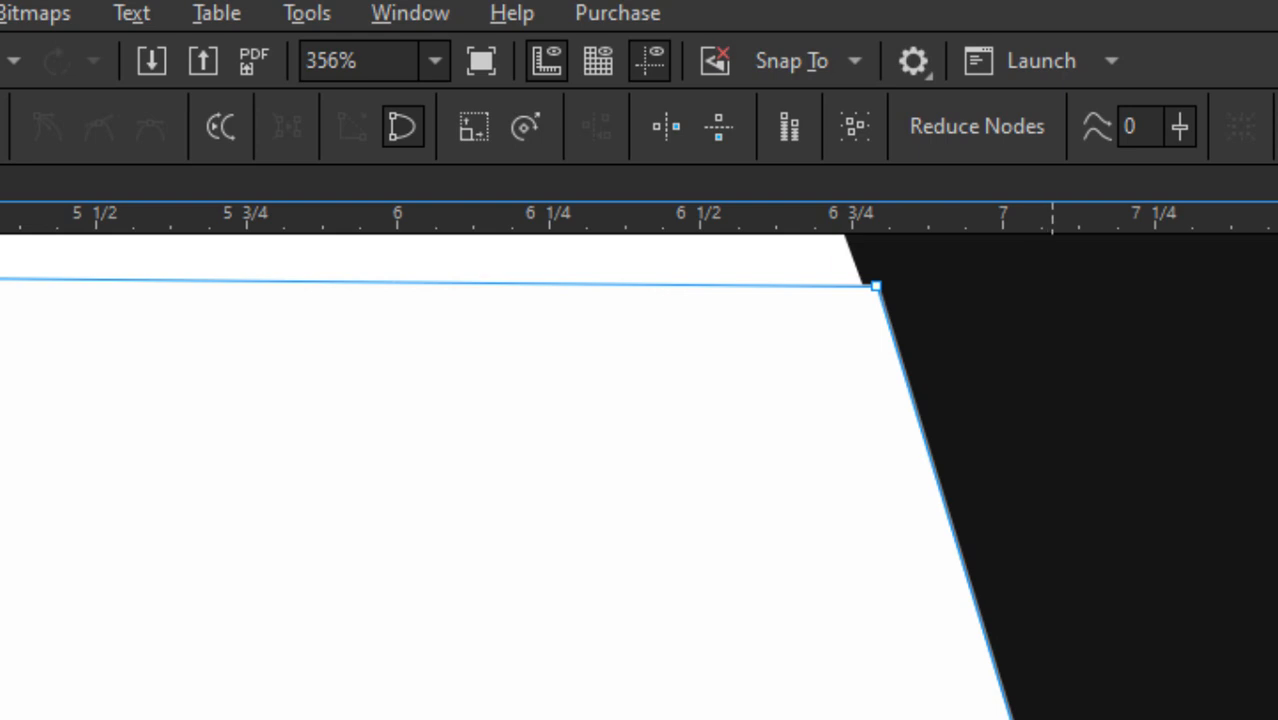
pyautogui.moveTo(1052, 719); pyautogui.dragTo(1078, 719)
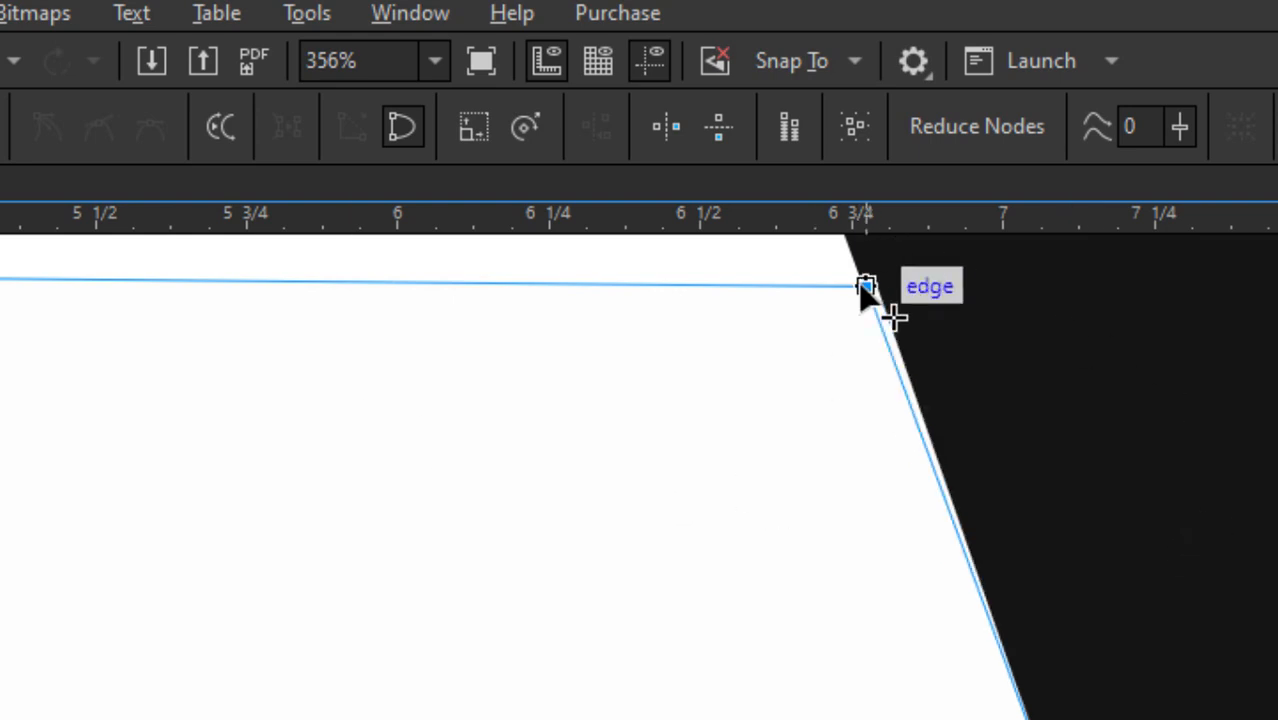
pyautogui.scroll(3, 885, 310)
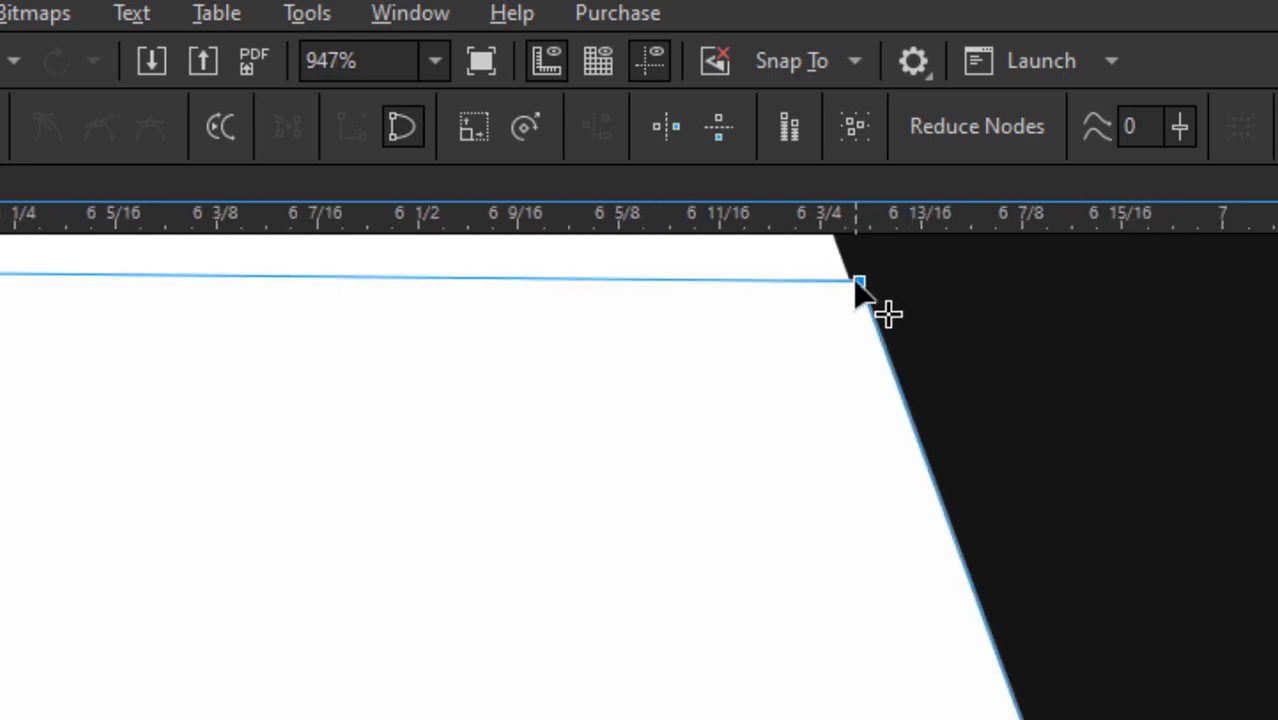
# Step: Fine-tune the white shape's upper-left node to meet the inner edge of the A's left leg exactly
pyautogui.scroll(-4, 1015, 465)
pyautogui.scroll(2, 250, 395)
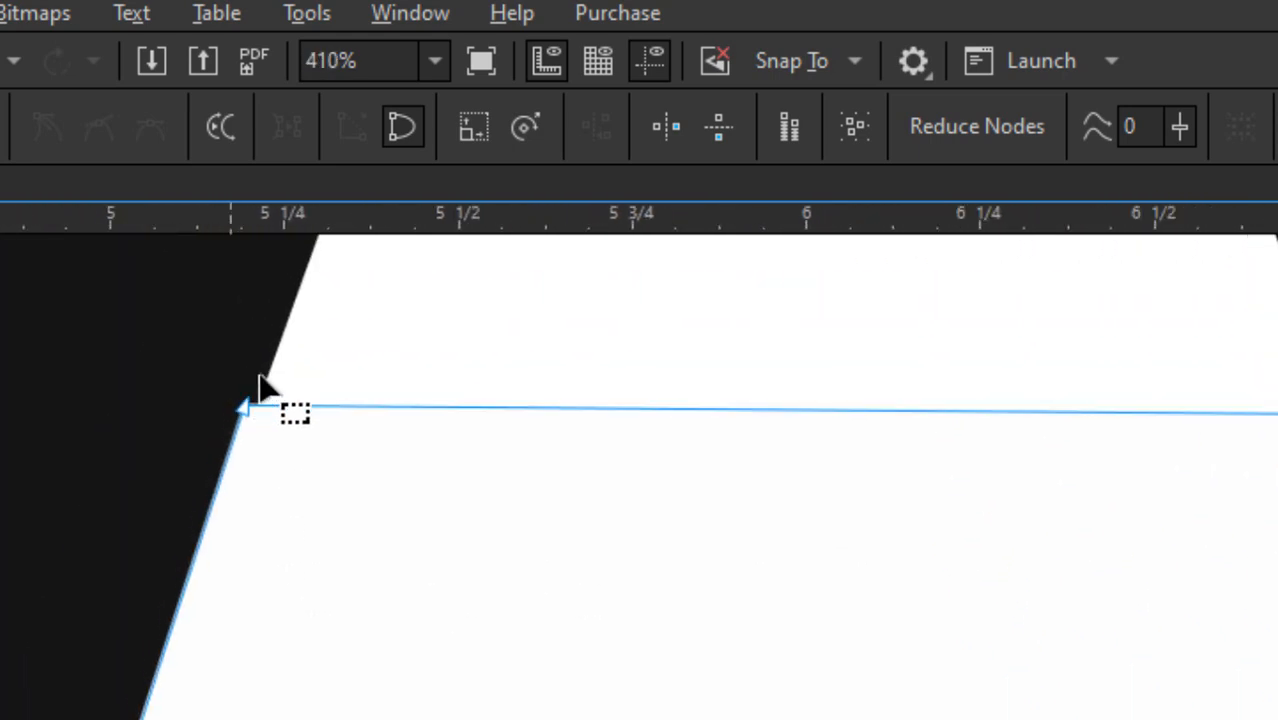
pyautogui.scroll(-3, 414, 440)
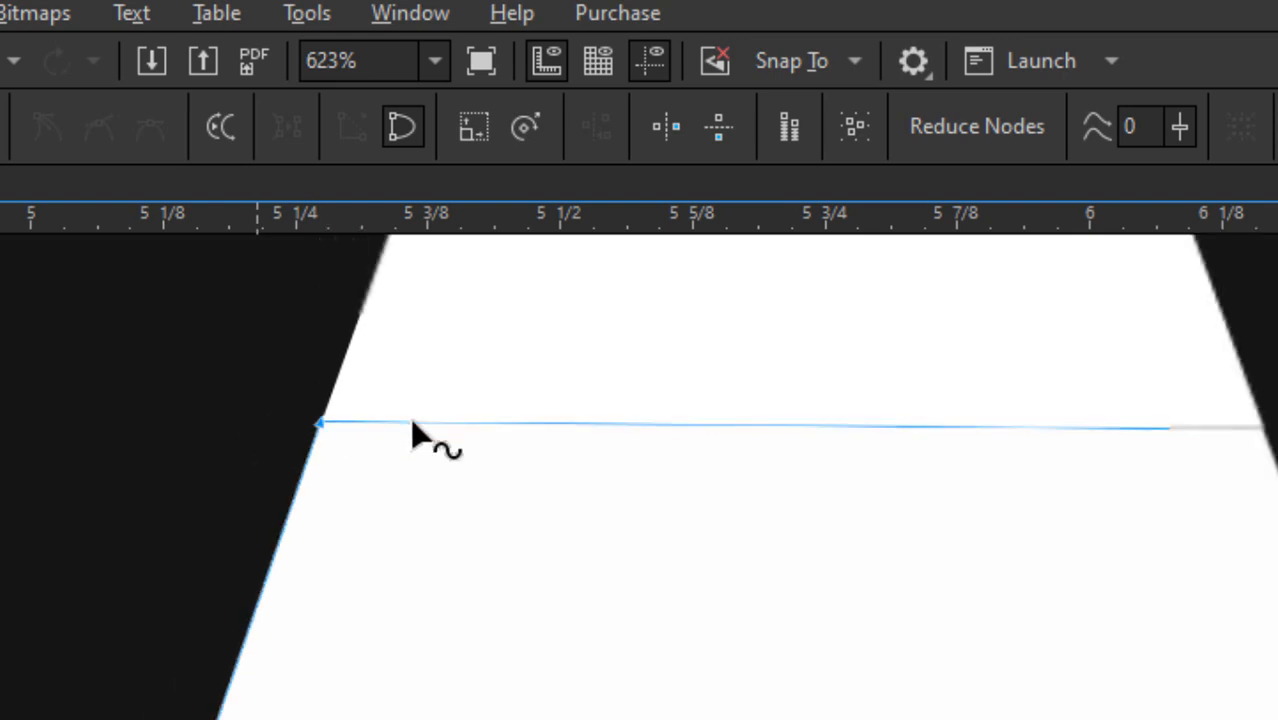
# Step: Move the white shape's upper-right node slightly up along the inner edge of the A's right leg
pyautogui.press('space')
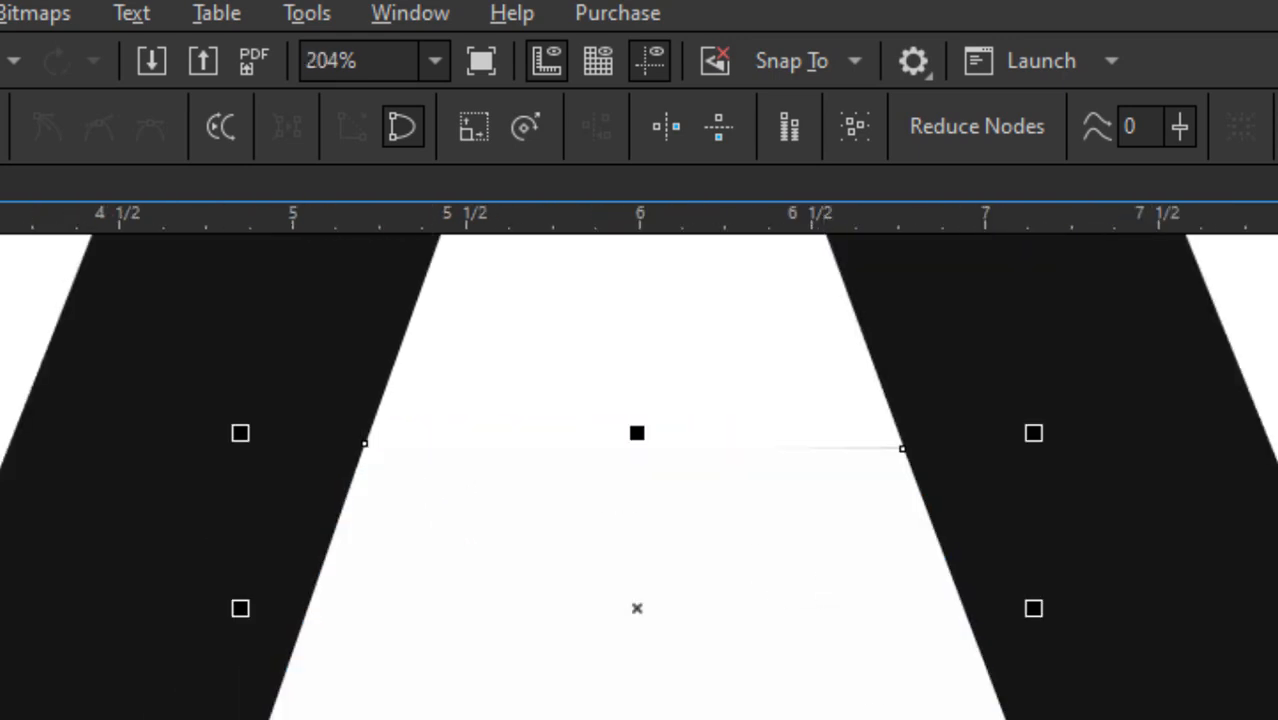
pyautogui.press('Escape')
pyautogui.scroll(1, 856, 476)
pyautogui.click(850, 459)
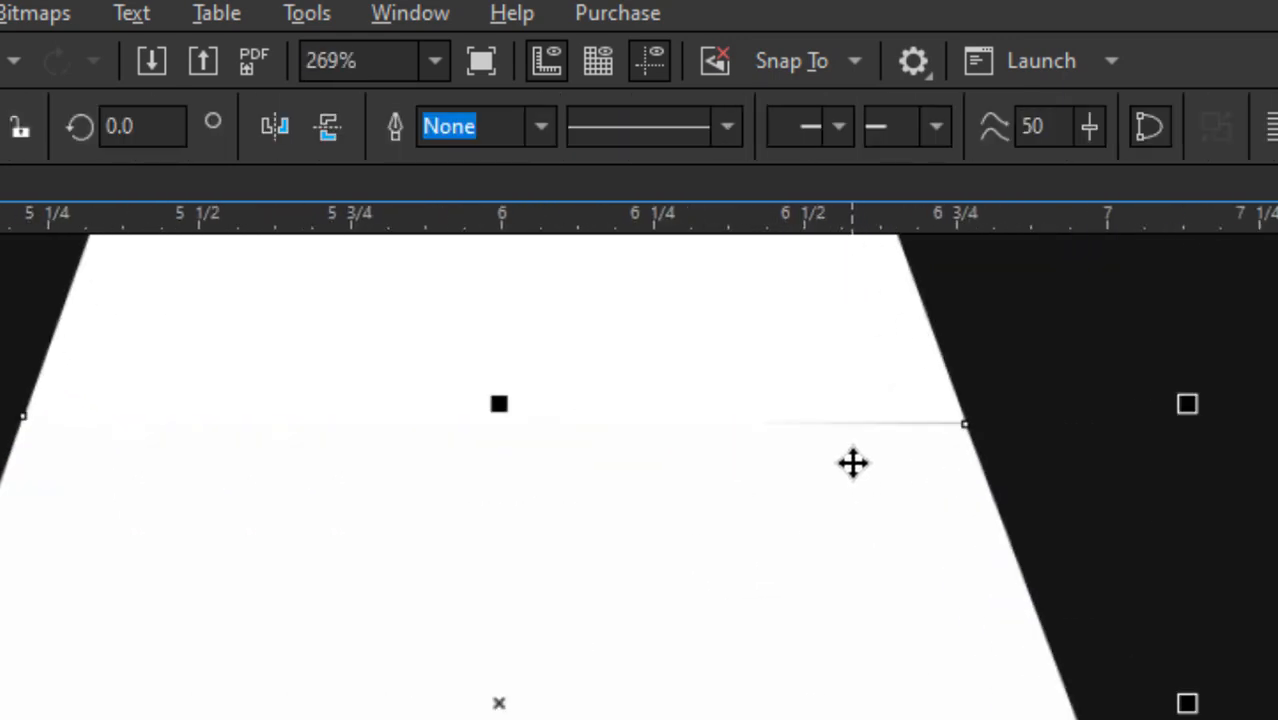
pyautogui.scroll(1, 850, 459)
pyautogui.press('F10')
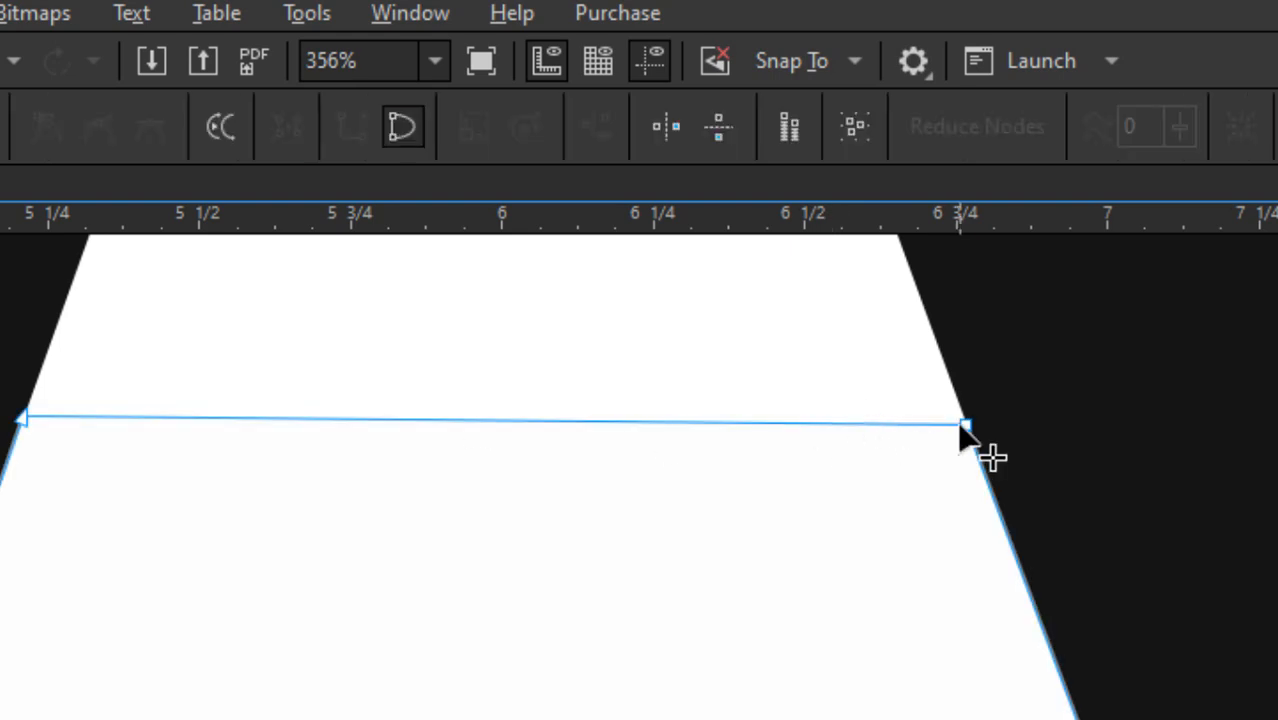
pyautogui.moveTo(962, 424); pyautogui.dragTo(956, 399)
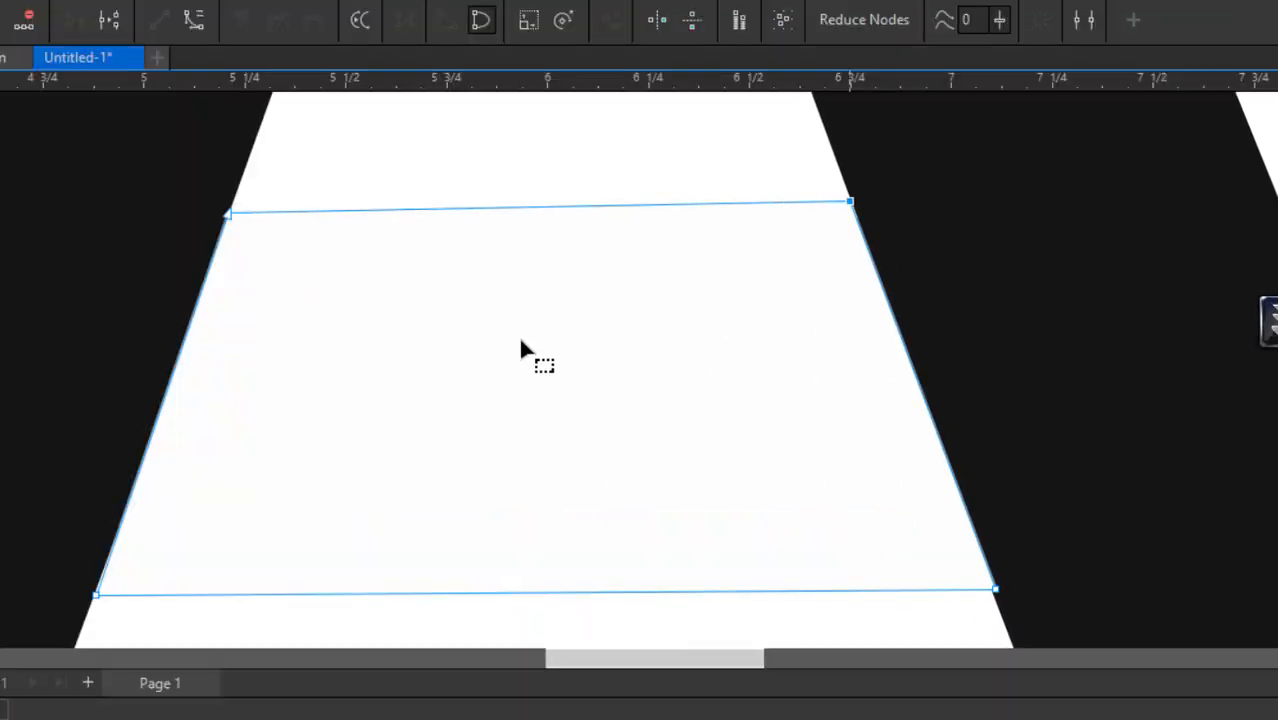
# Step: Trim the letter A with the white shape and delete the white shape
pyautogui.scroll(-4, 479, 596)
pyautogui.press('space')
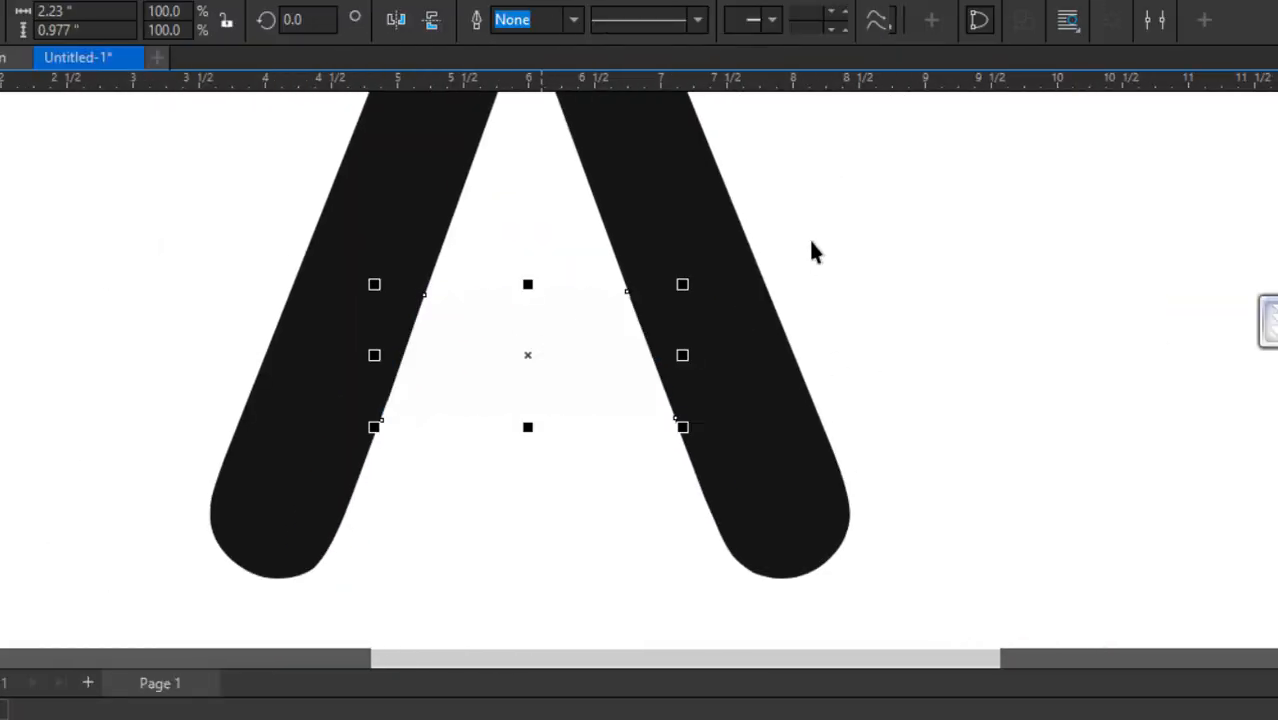
pyautogui.keyDown('shift'); pyautogui.click(692, 233); pyautogui.keyUp('shift')
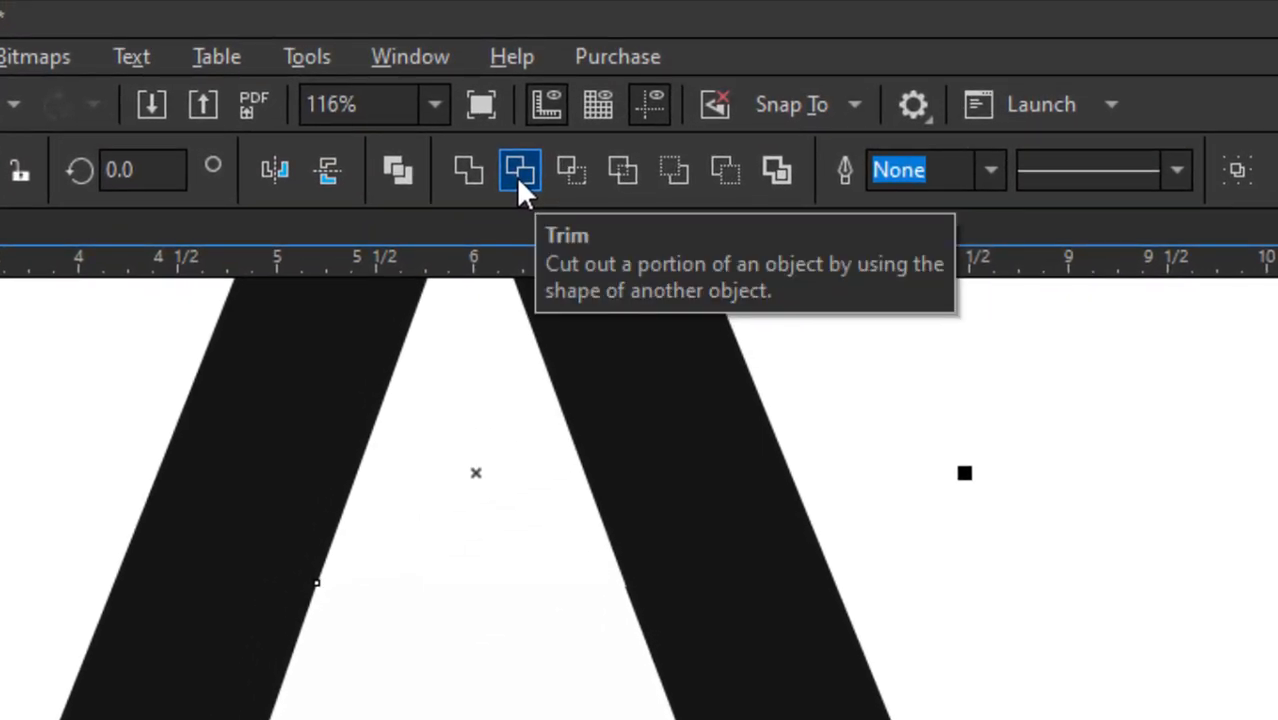
pyautogui.click(516, 176)
pyautogui.click(893, 509)
pyautogui.click(515, 716)
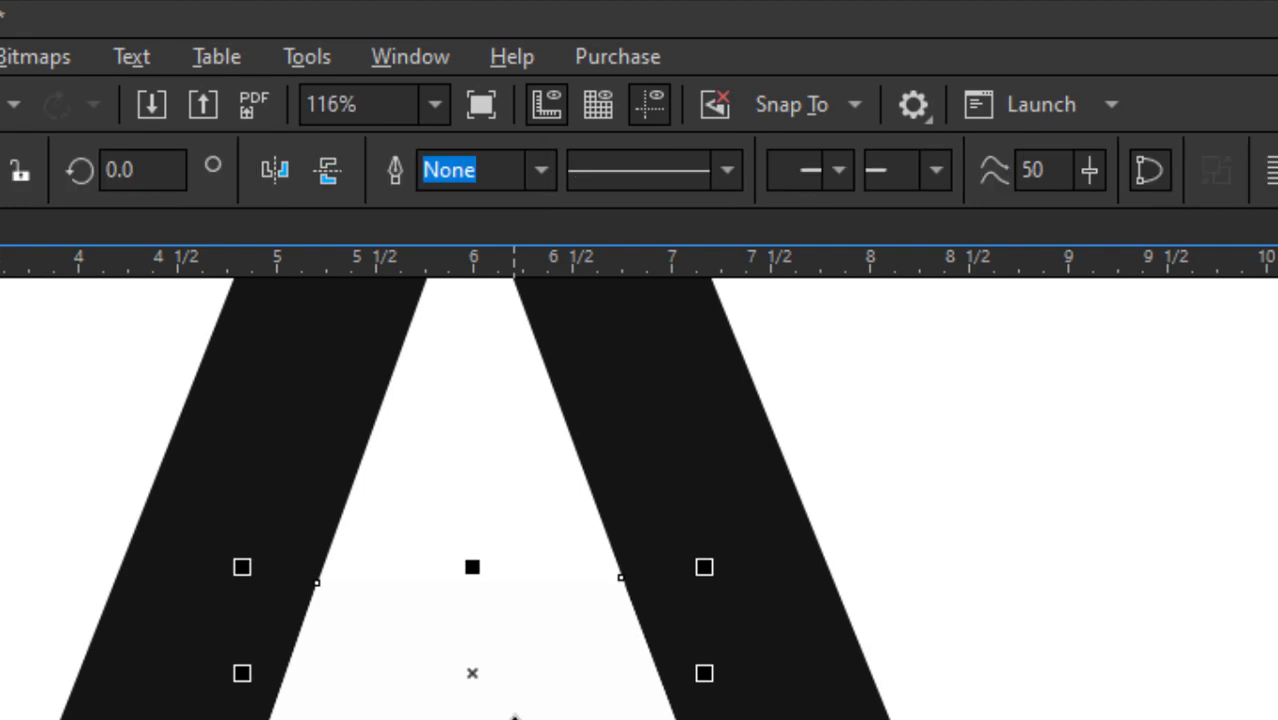
pyautogui.press('Delete')
# Step: Delete the node forming the lower notch on the inner edge of the A's right leg
pyautogui.scroll(3, 850, 391)
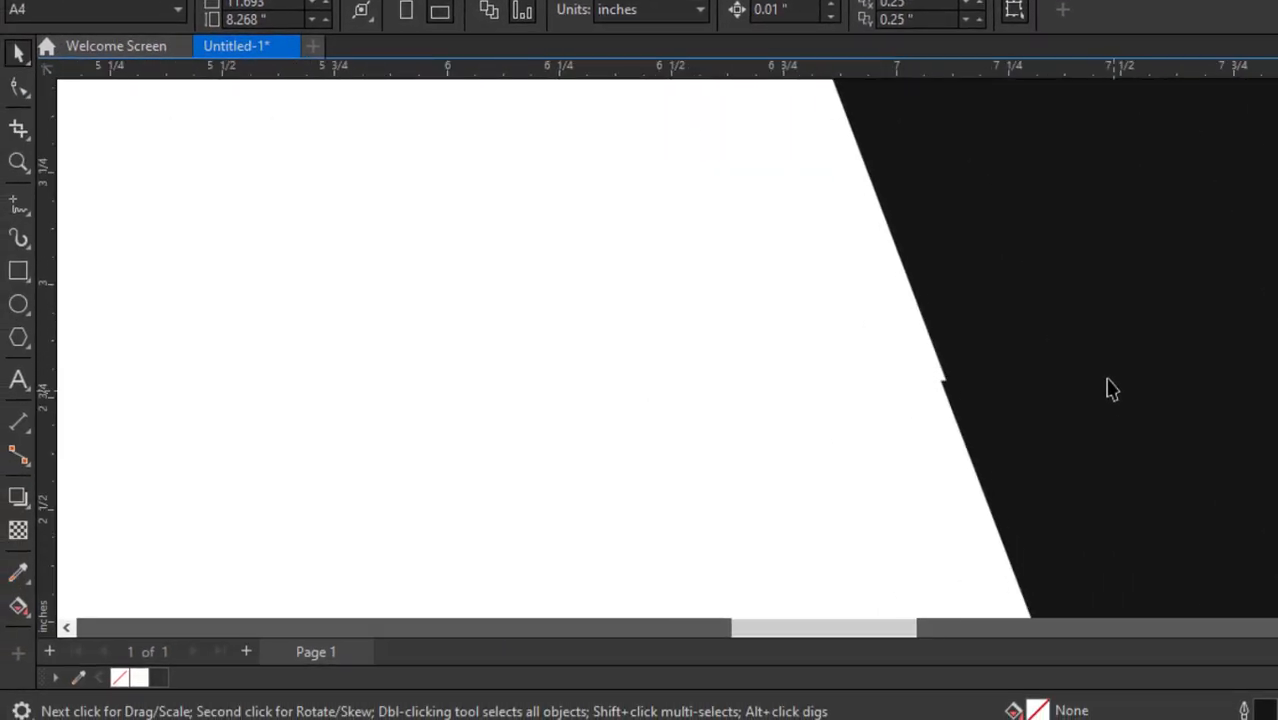
pyautogui.scroll(1, 948, 390)
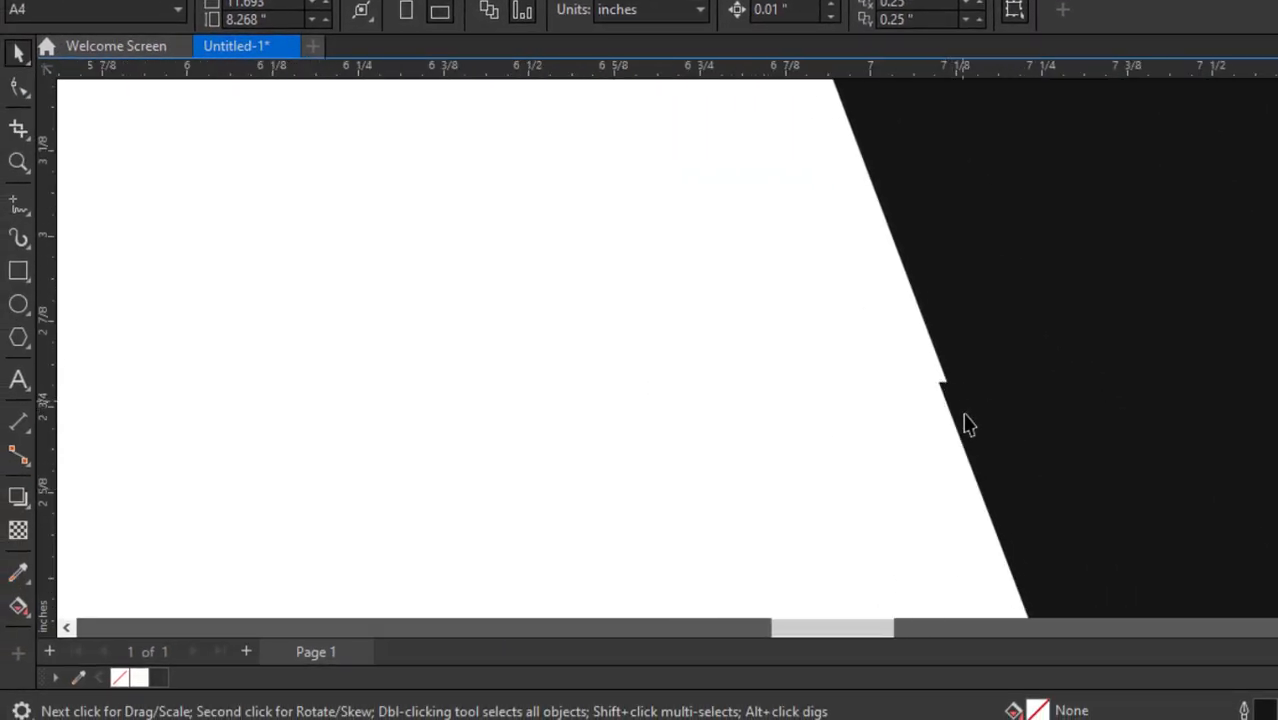
pyautogui.scroll(2, 945, 392)
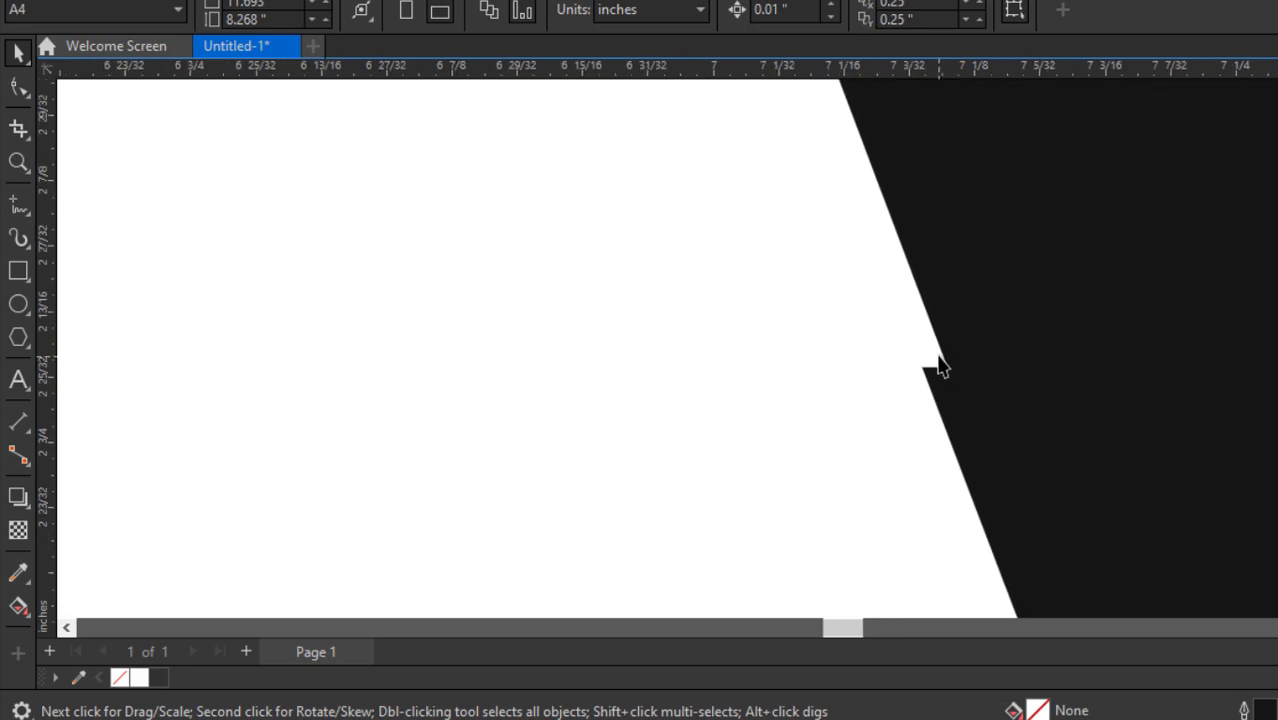
pyautogui.click(948, 370)
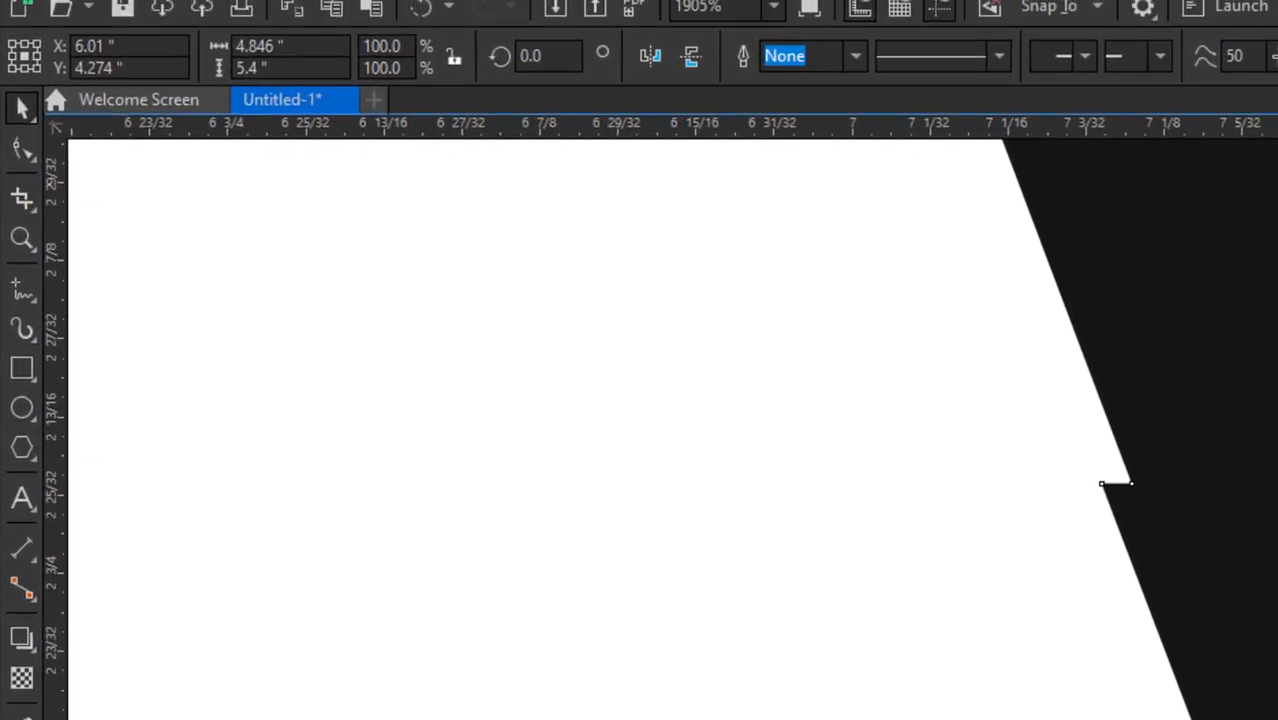
pyautogui.click(31, 183)
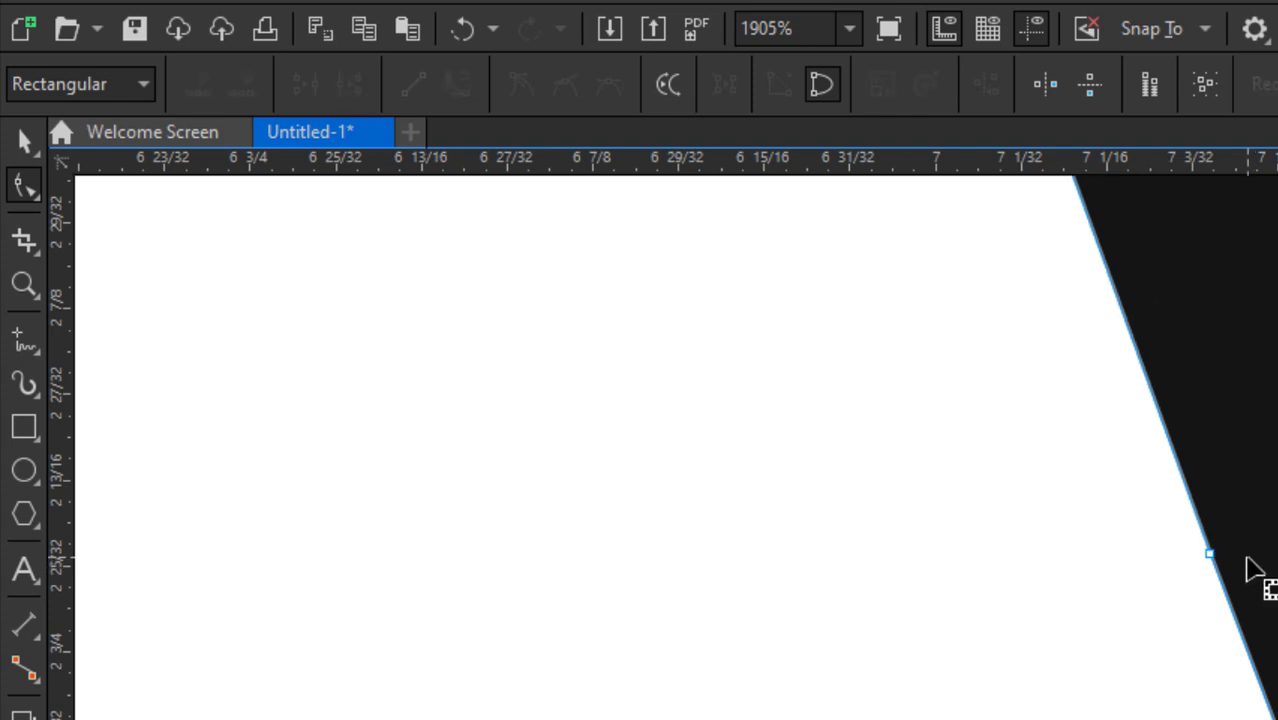
# Step: Delete the extra nodes at the upper trim points on the inner edges of the A's right and left legs
pyautogui.scroll(-10, 1245, 565)
pyautogui.scroll(10, 895, 258)
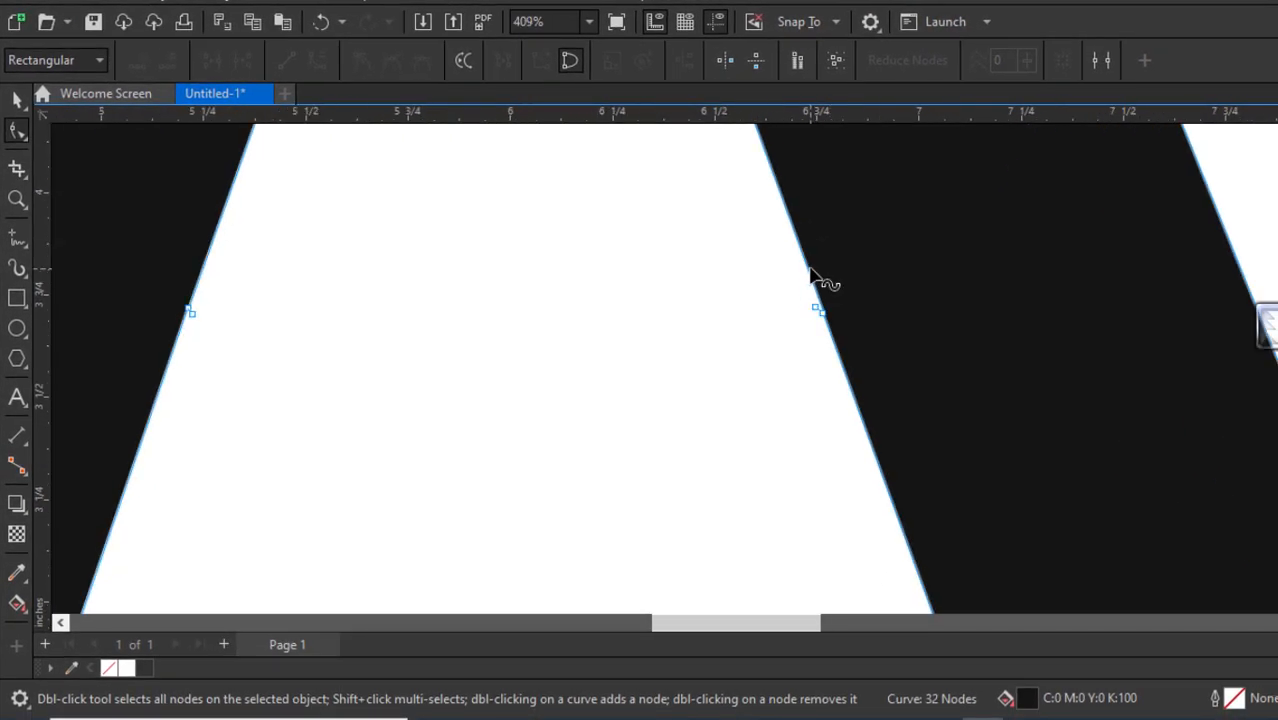
pyautogui.scroll(3, 815, 333)
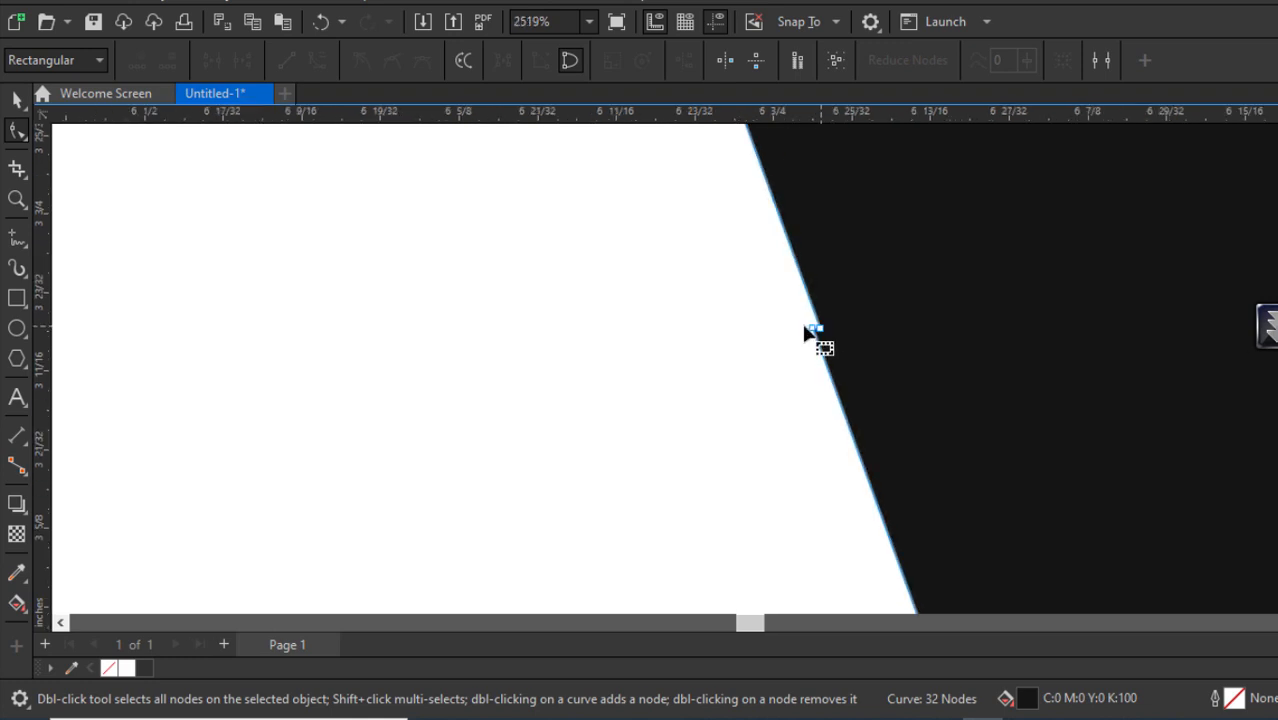
pyautogui.doubleClick(818, 330)
pyautogui.scroll(-10, 827, 345)
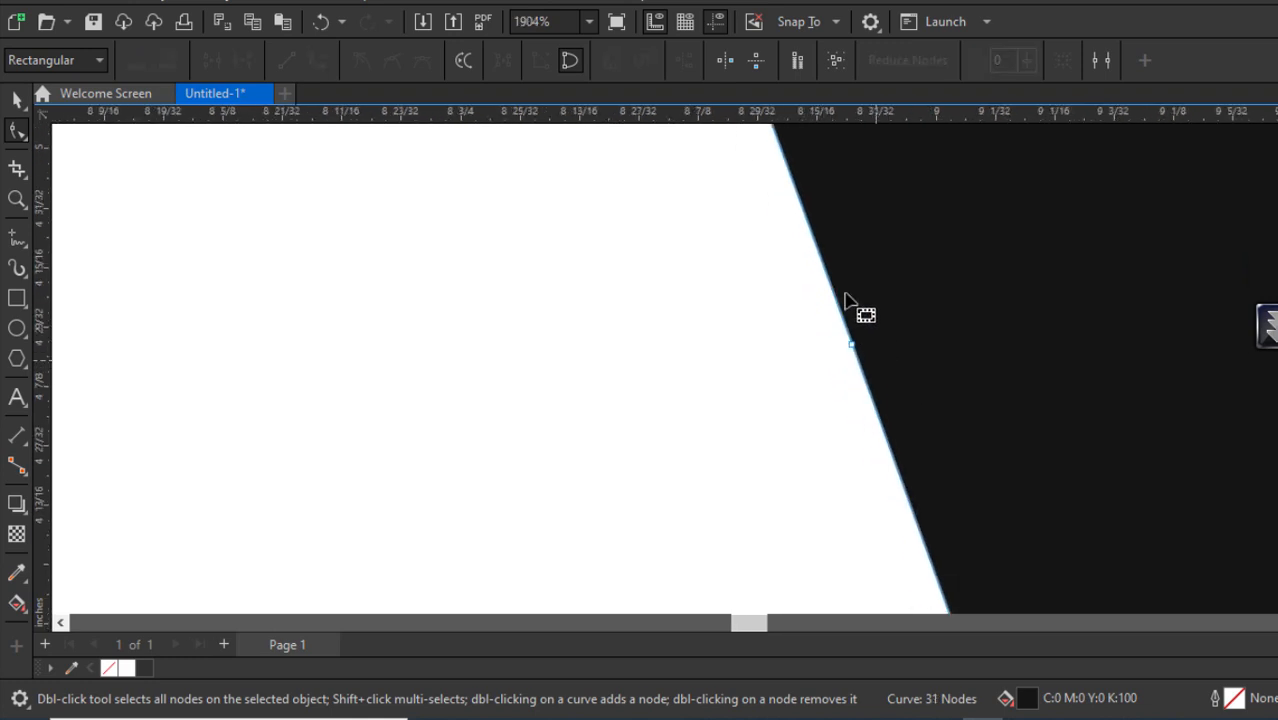
pyautogui.scroll(9, 576, 407)
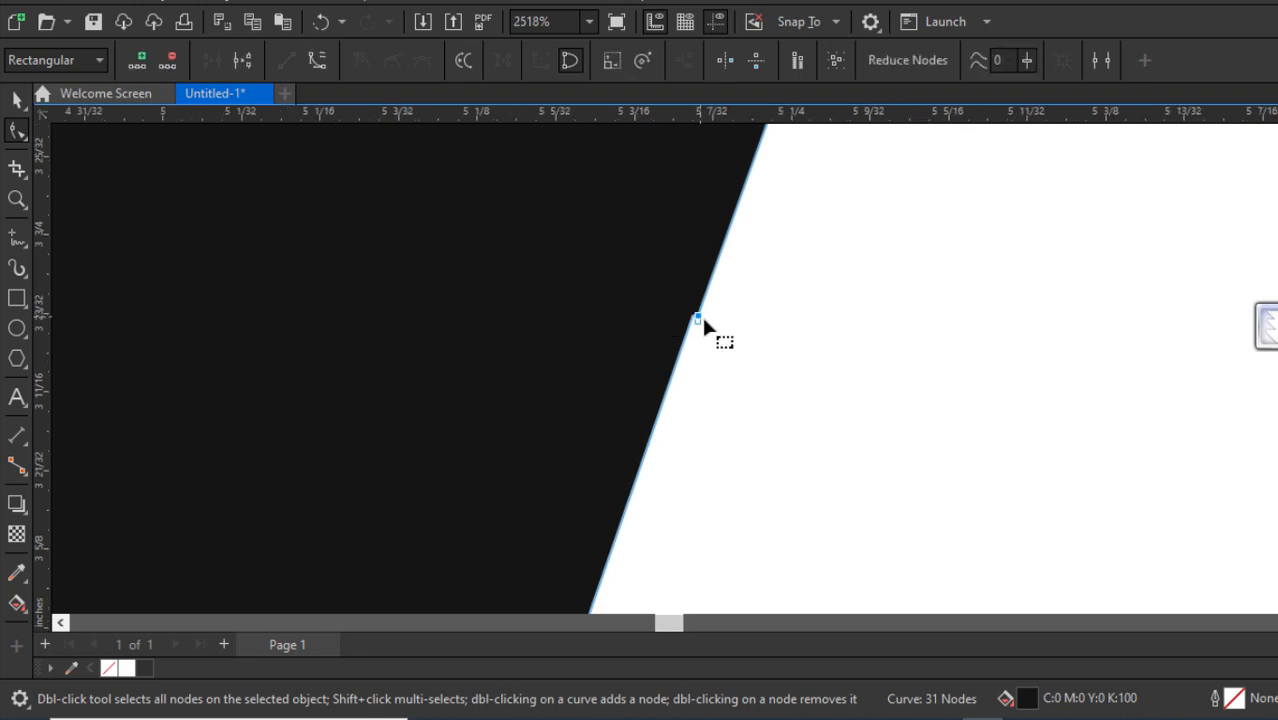
pyautogui.doubleClick(699, 318)
# Step: Delete the two surplus nodes at the lower trim point on the inner edge of the A's left leg
pyautogui.scroll(-5, 748, 282)
pyautogui.scroll(-5, 744, 298)
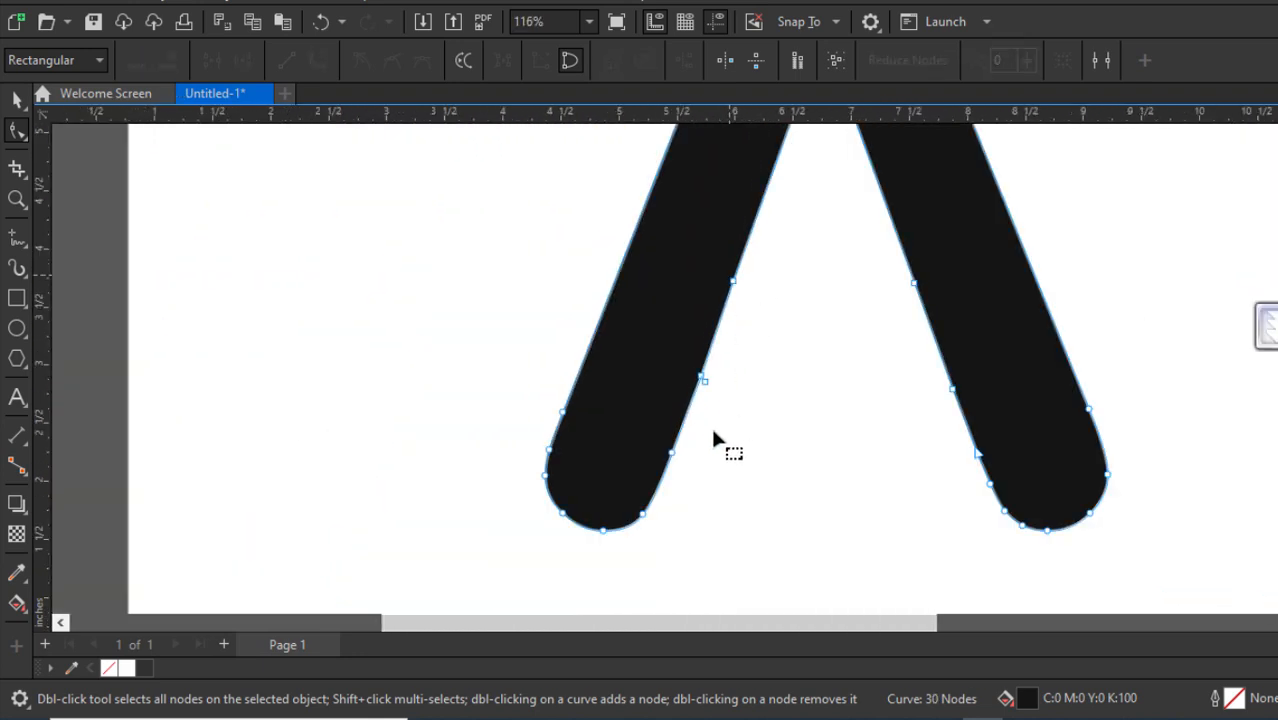
pyautogui.scroll(5, 700, 440)
pyautogui.scroll(3, 716, 390)
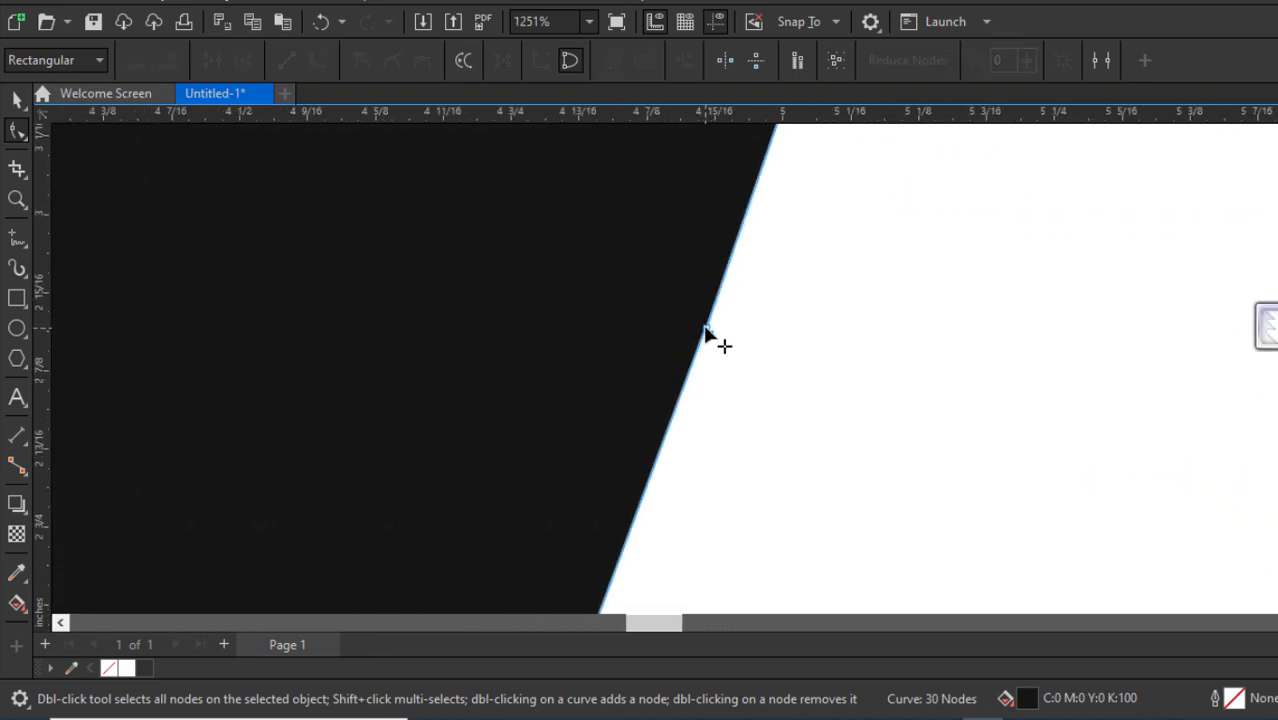
pyautogui.doubleClick(707, 334)
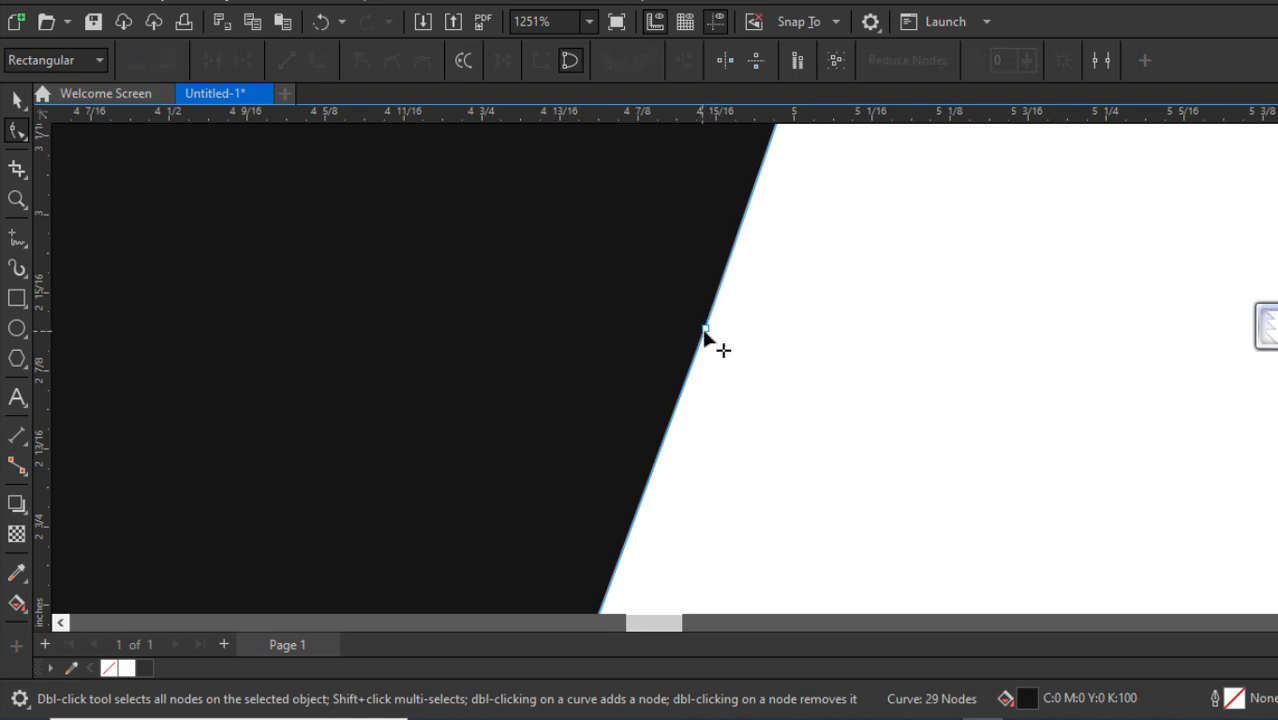
pyautogui.doubleClick(704, 328)
# Step: Move the A slightly up the page to about X 5.94 in, Y 4.63 in and deselect it
pyautogui.scroll(-8, 640, 340)
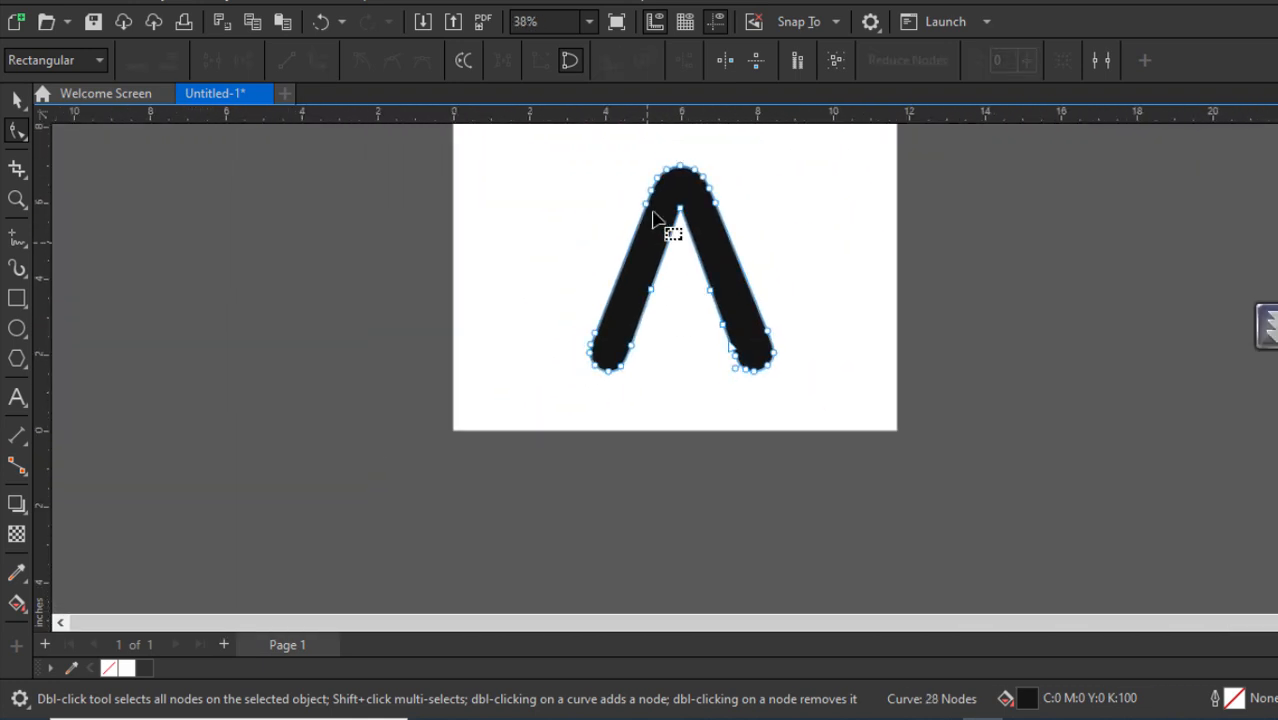
pyautogui.scroll(2, 663, 192)
pyautogui.click(18, 99)
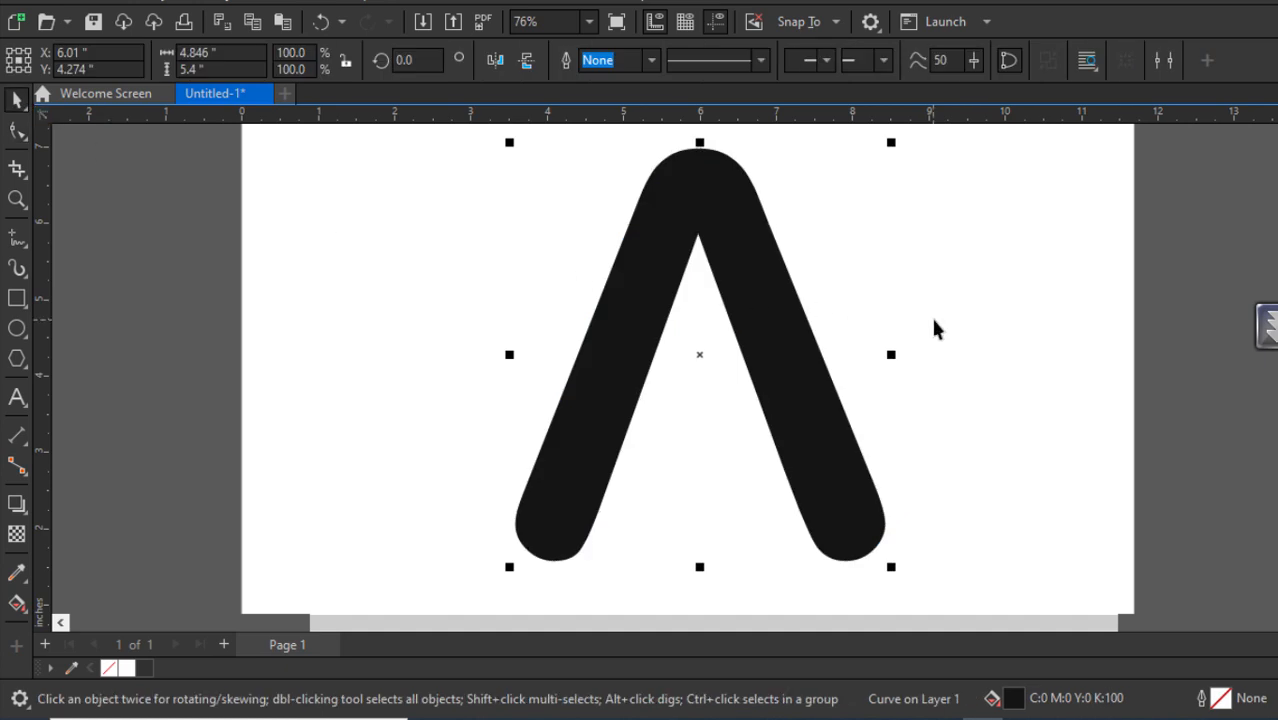
pyautogui.click(876, 355)
pyautogui.moveTo(788, 357); pyautogui.dragTo(781, 326)
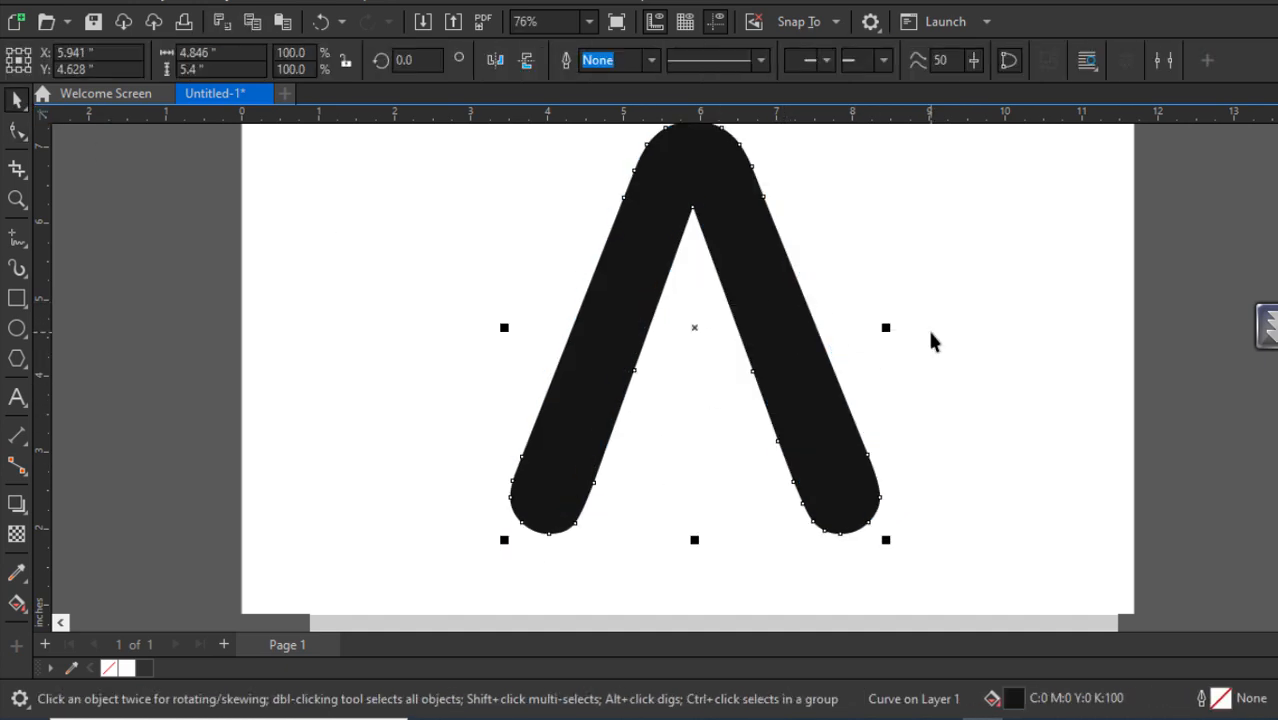
pyautogui.click(933, 340)
# Step: Draw a rectangle about 1.22 by 0.96 in overlapping the inner side of the A's left leg near its lower end
pyautogui.scroll(2, 568, 540)
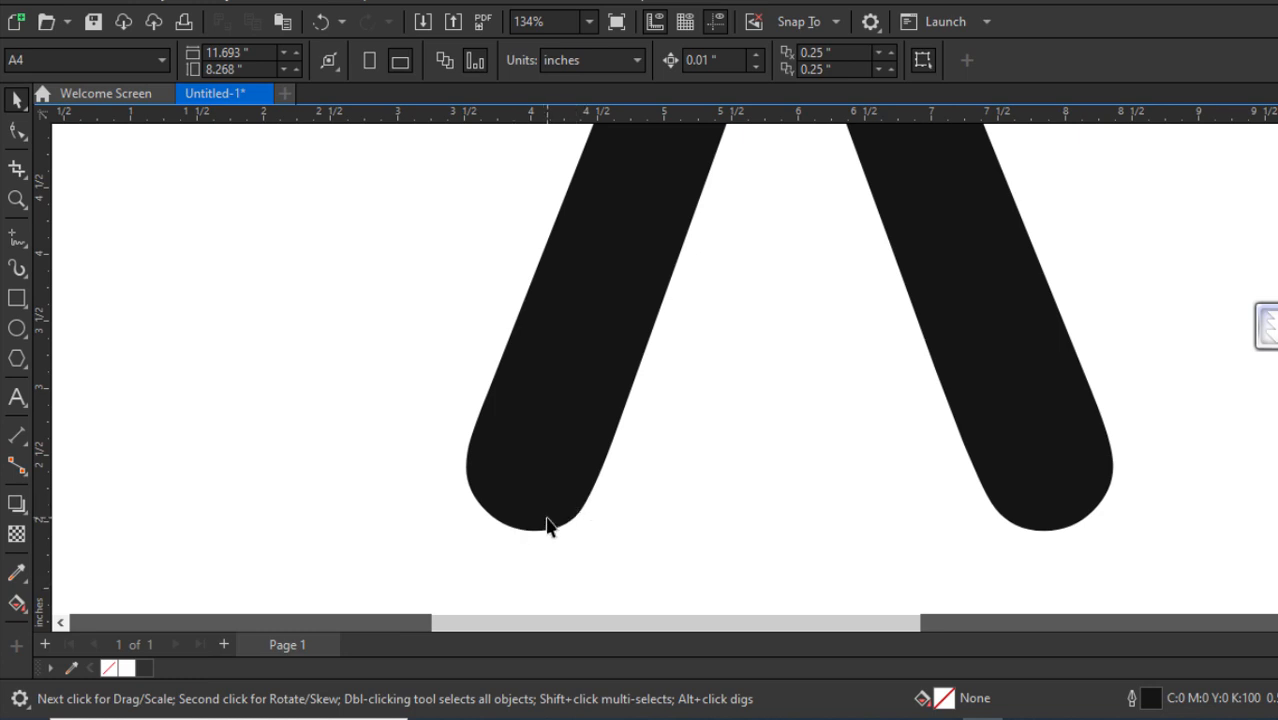
pyautogui.scroll(1, 548, 527)
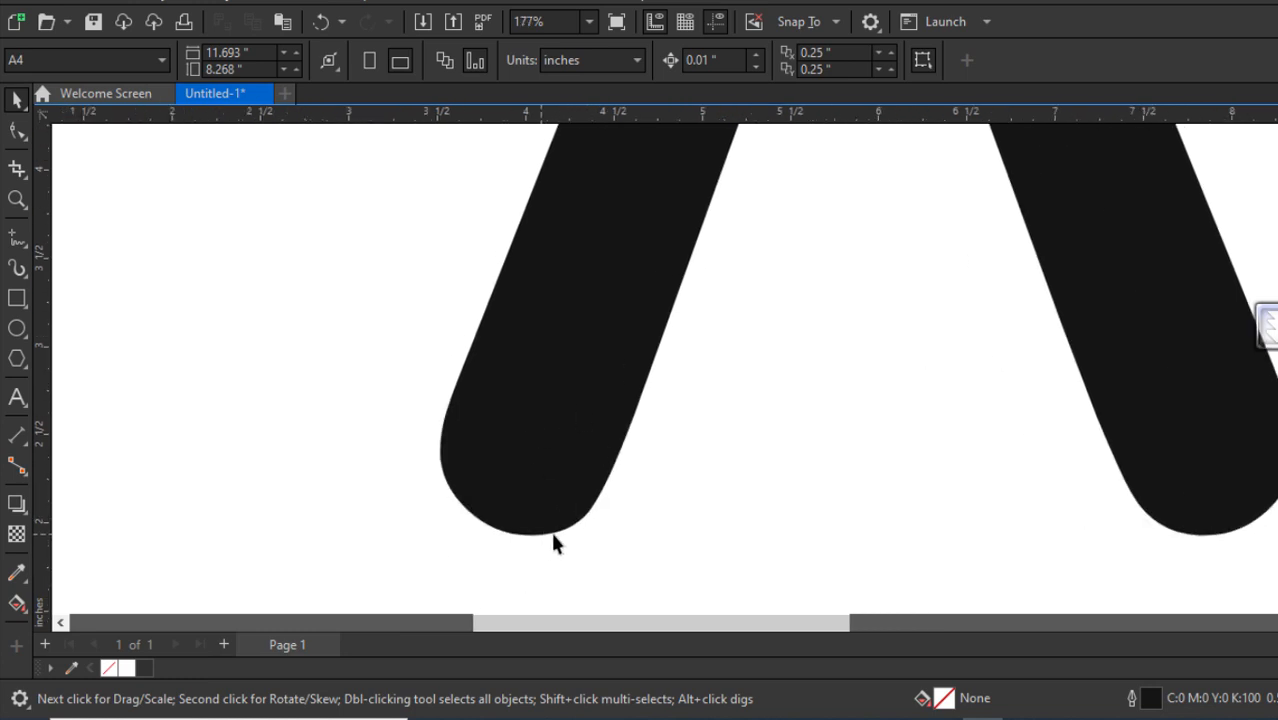
pyautogui.click(18, 298)
pyautogui.moveTo(597, 355); pyautogui.dragTo(1053, 526)
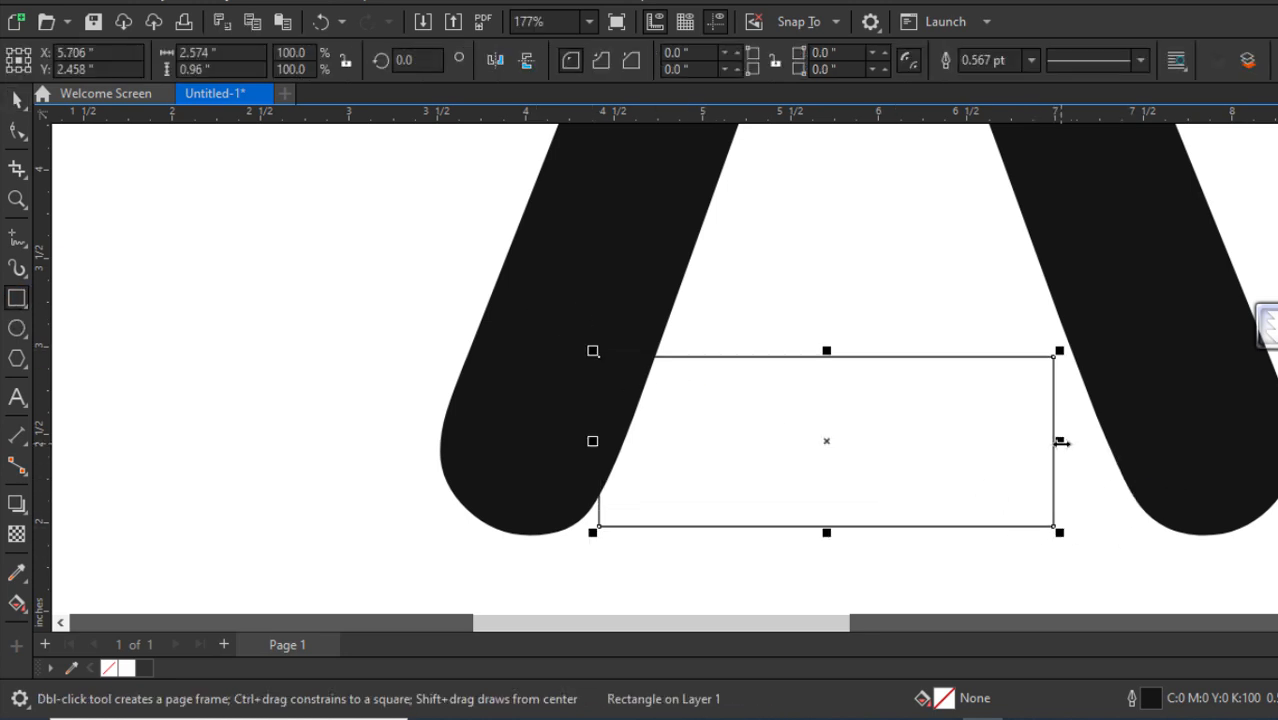
pyautogui.moveTo(1060, 442); pyautogui.dragTo(814, 526)
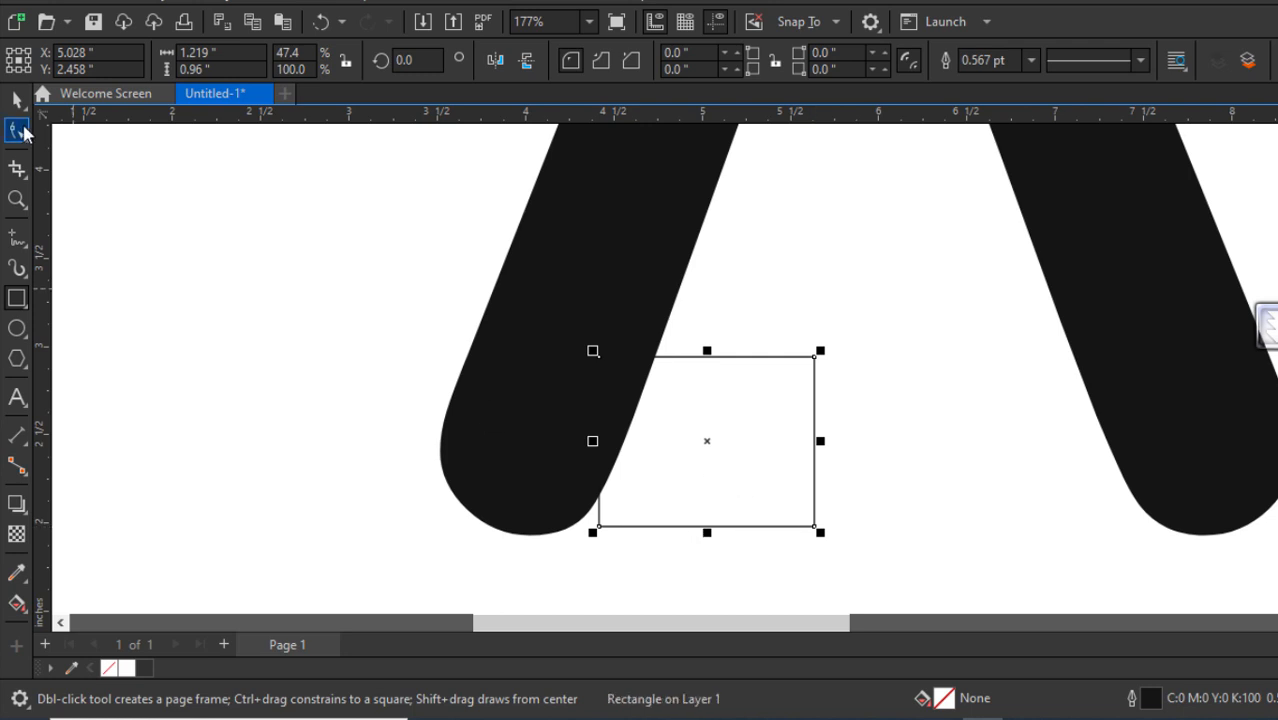
# Step: Make the rectangle white without an outline and move it over the rounded lower end of the A's left leg
pyautogui.click(18, 98)
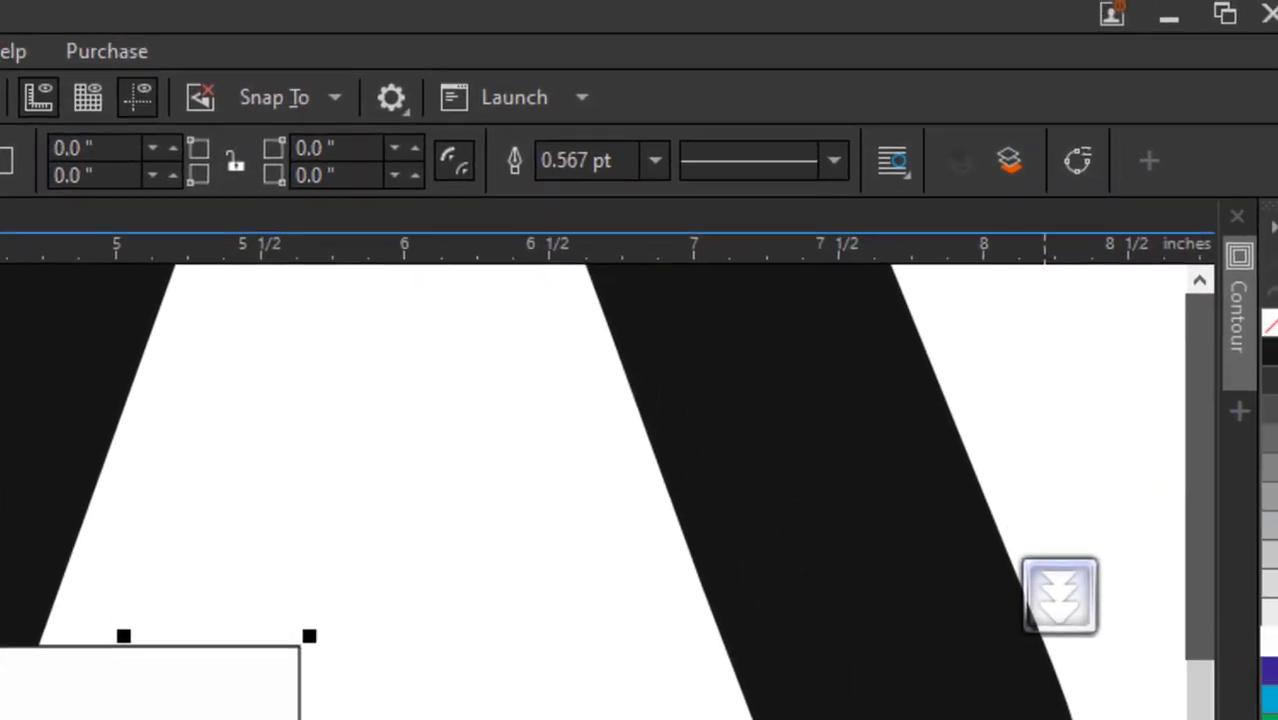
pyautogui.rightClick(1265, 340)
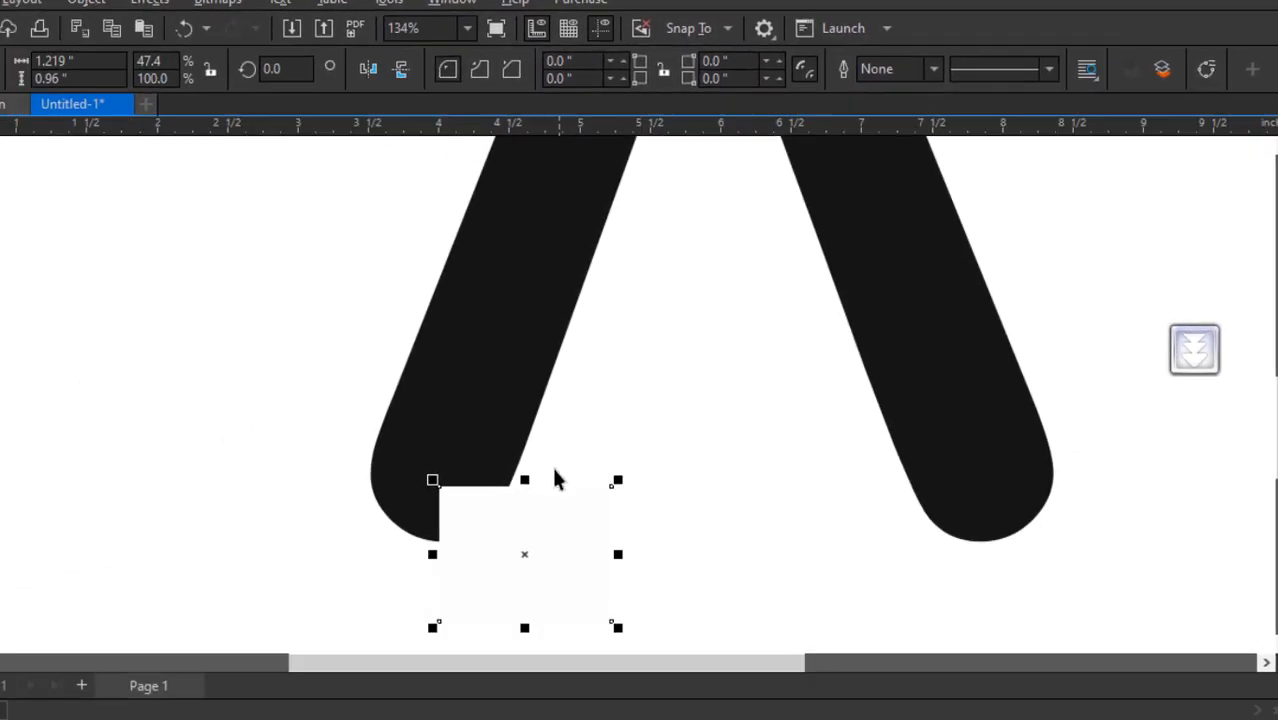
pyautogui.scroll(1, 556, 479)
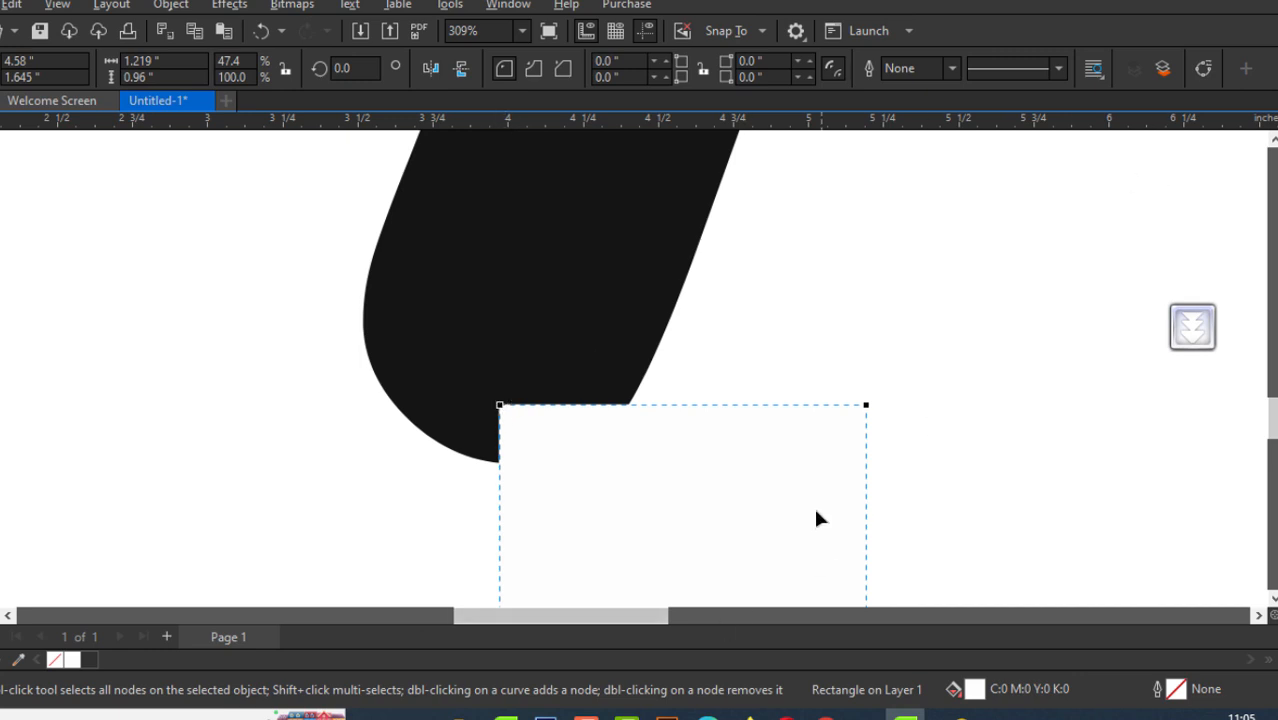
# Step: Convert the white rectangle to curves
pyautogui.click(4, 150)
pyautogui.rightClick(727, 482)
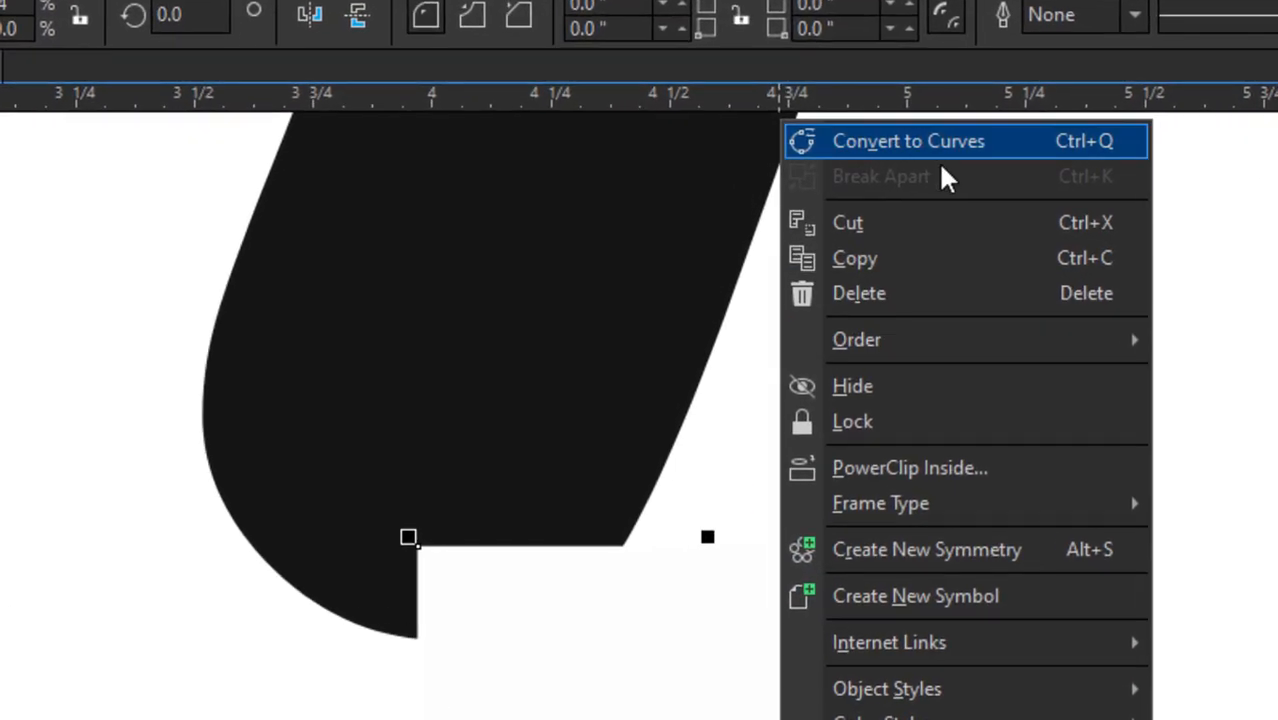
pyautogui.click(950, 144)
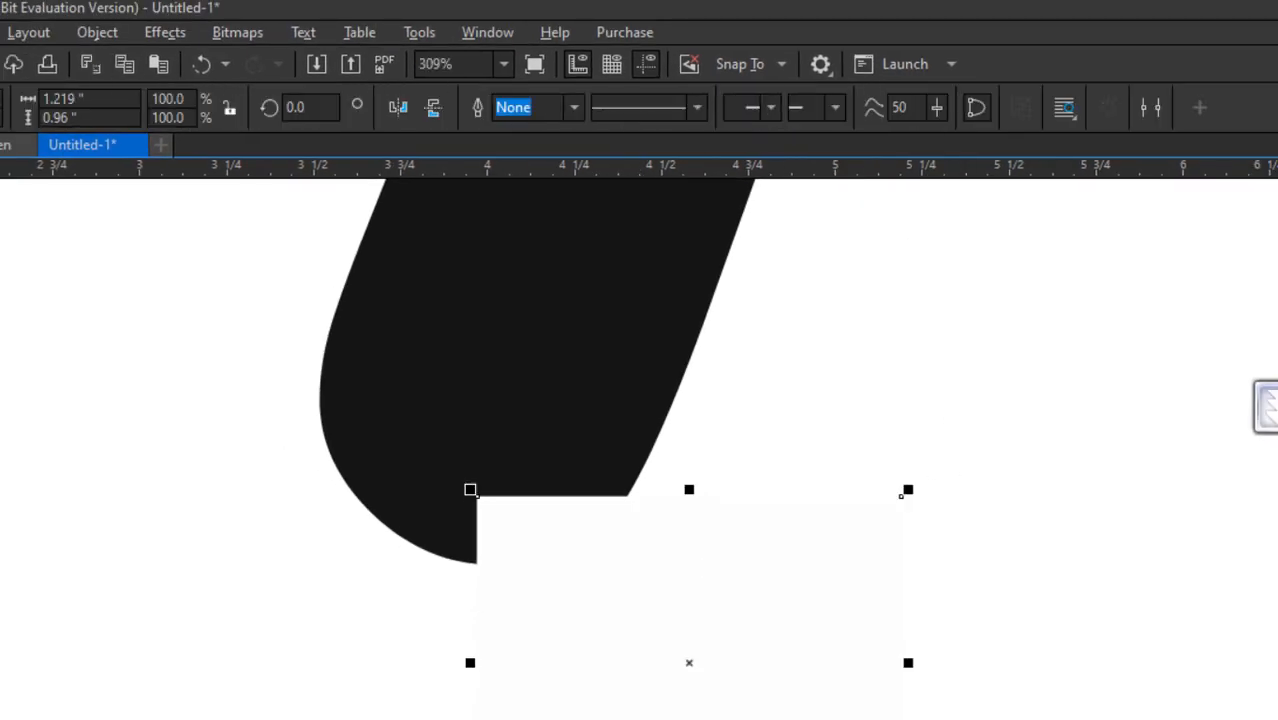
# Step: Move the white shape's two top corner nodes to the left leg's rounded tip and inner edge, forming a diagonal cut
pyautogui.press('F10')
pyautogui.scroll(2, 535, 510)
pyautogui.moveTo(437, 485); pyautogui.dragTo(285, 508)
pyautogui.scroll(-4, 470, 508)
pyautogui.moveTo(665, 491); pyautogui.dragTo(628, 222)
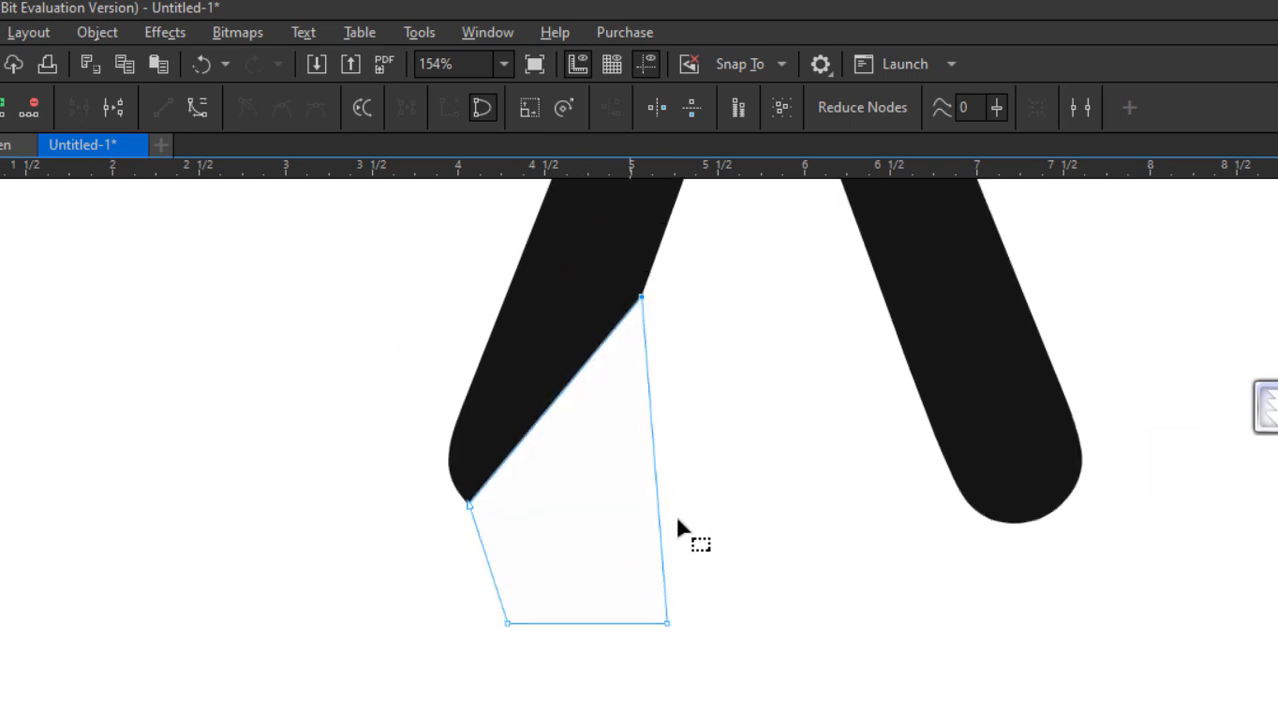
pyautogui.scroll(-3, 678, 522)
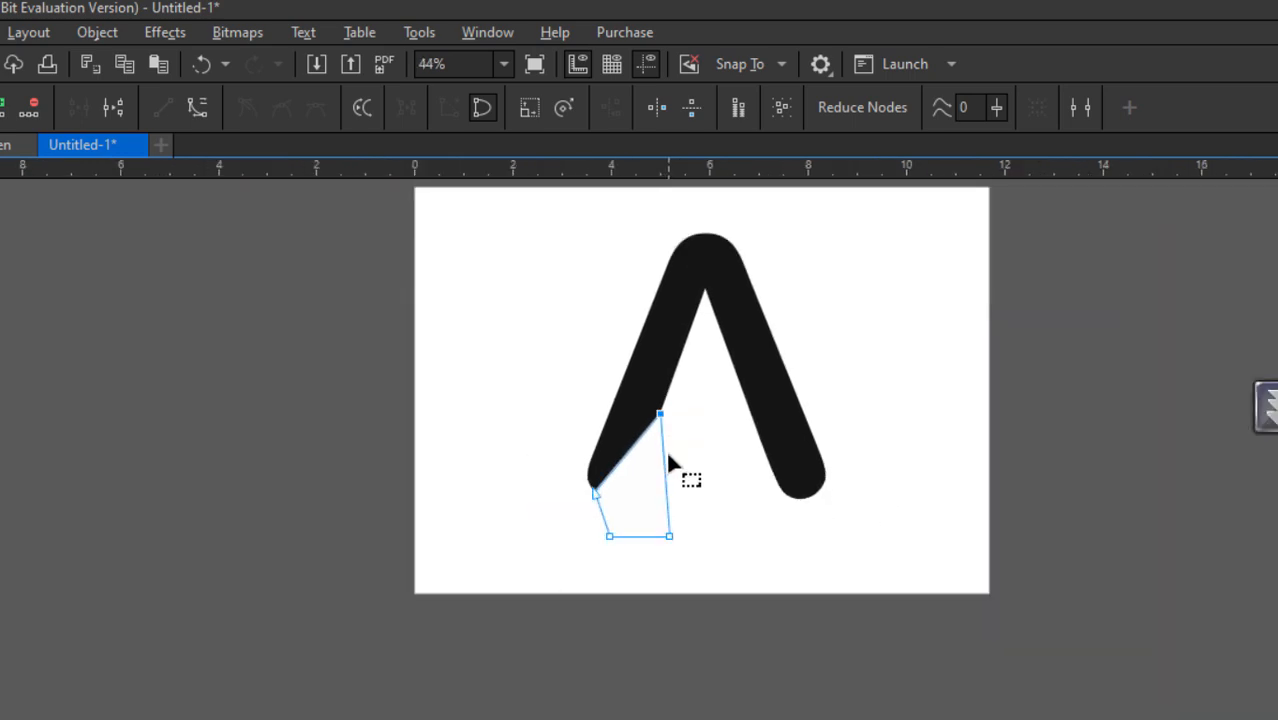
pyautogui.scroll(1, 668, 452)
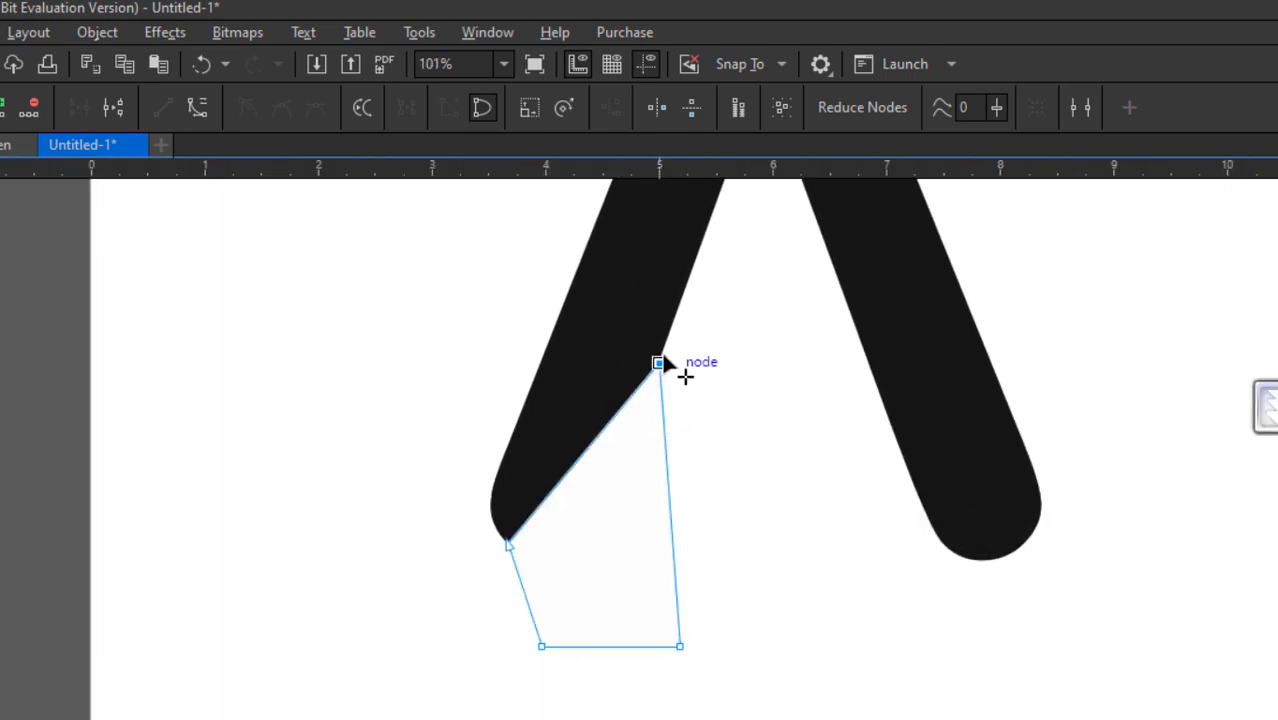
pyautogui.scroll(2, 603, 496)
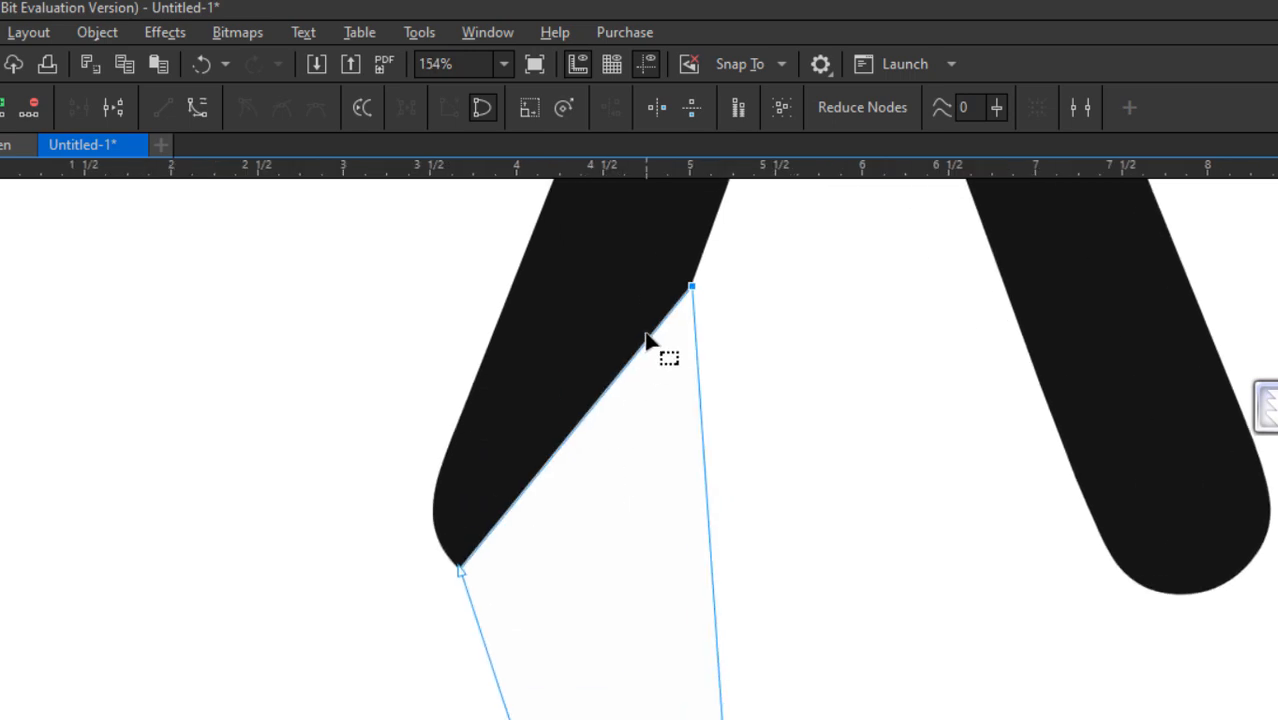
# Step: Convert the white shape's diagonal edge to a curve and bend it into an S-shaped arch cutting into the A's left leg
pyautogui.rightClick(564, 442)
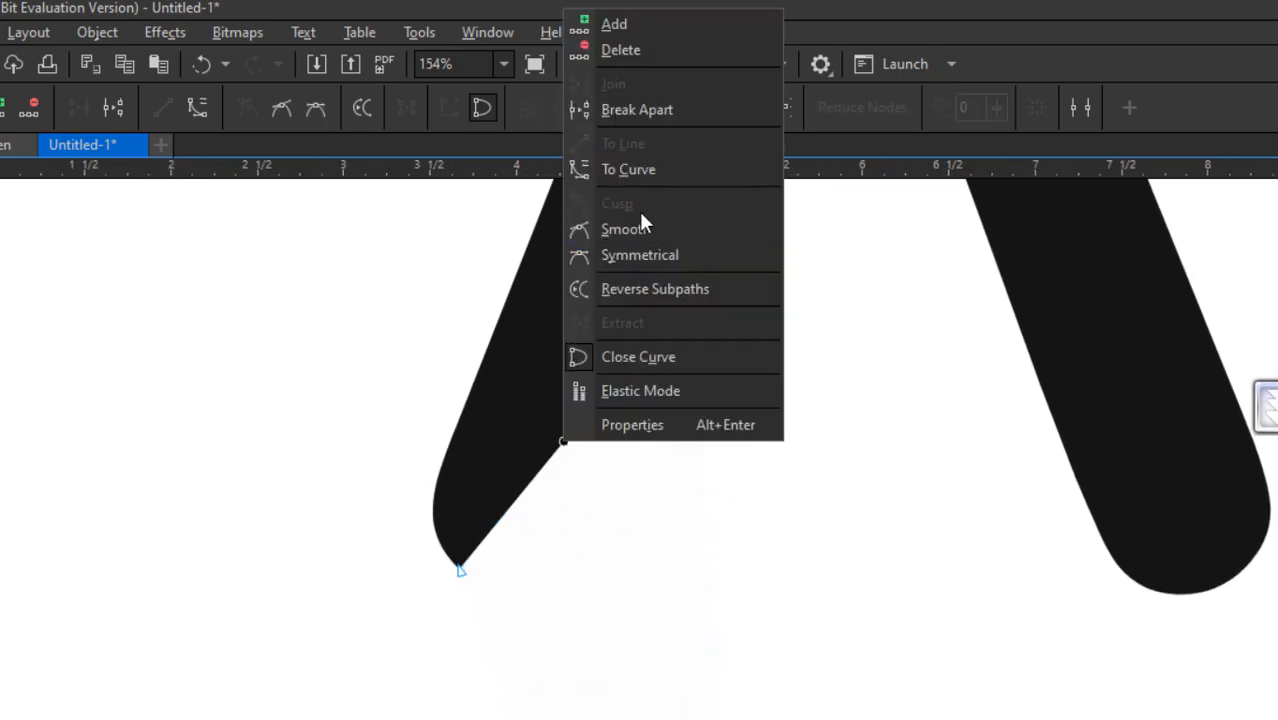
pyautogui.click(660, 170)
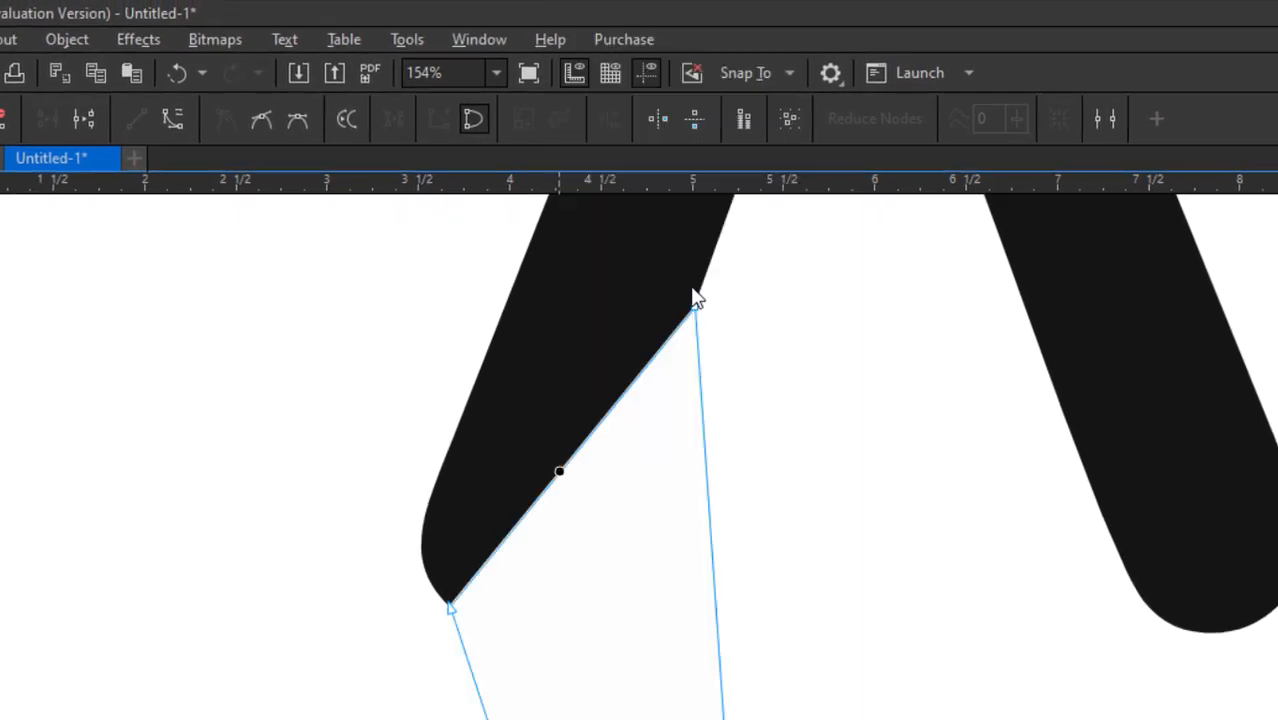
pyautogui.click(695, 302)
pyautogui.scroll(2, 546, 466)
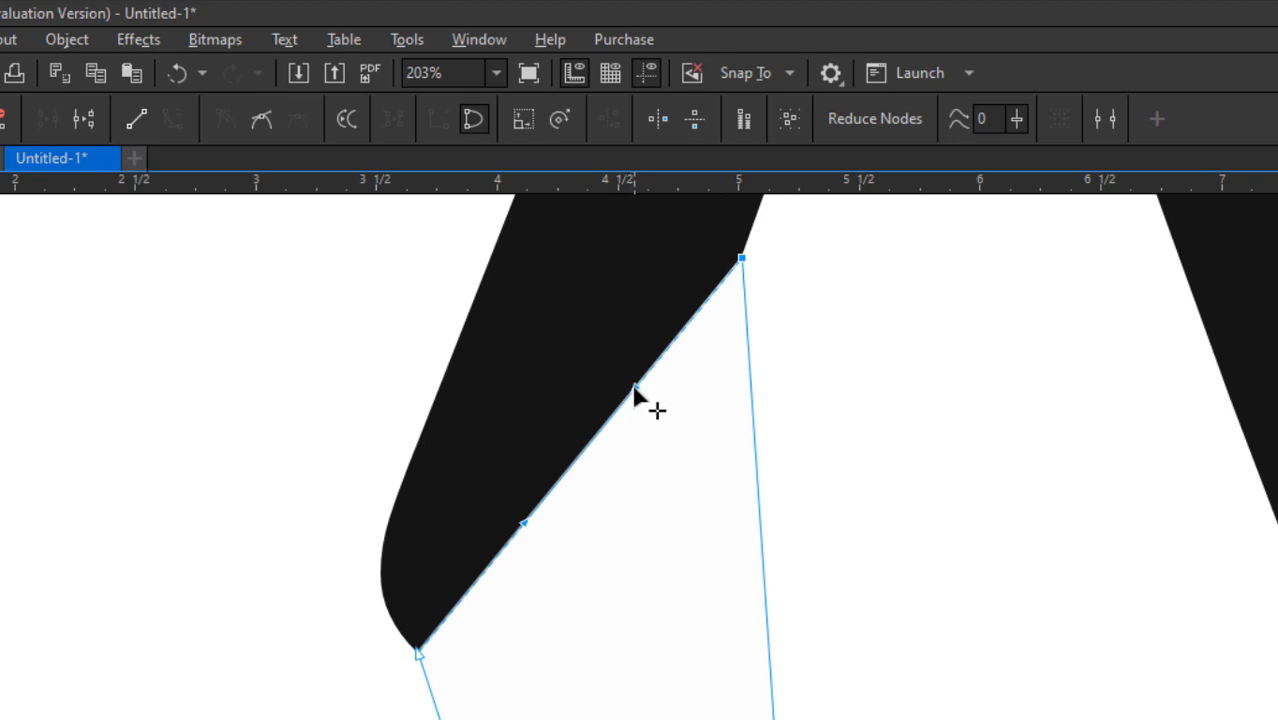
pyautogui.moveTo(634, 388); pyautogui.dragTo(578, 215)
pyautogui.scroll(1, 553, 570)
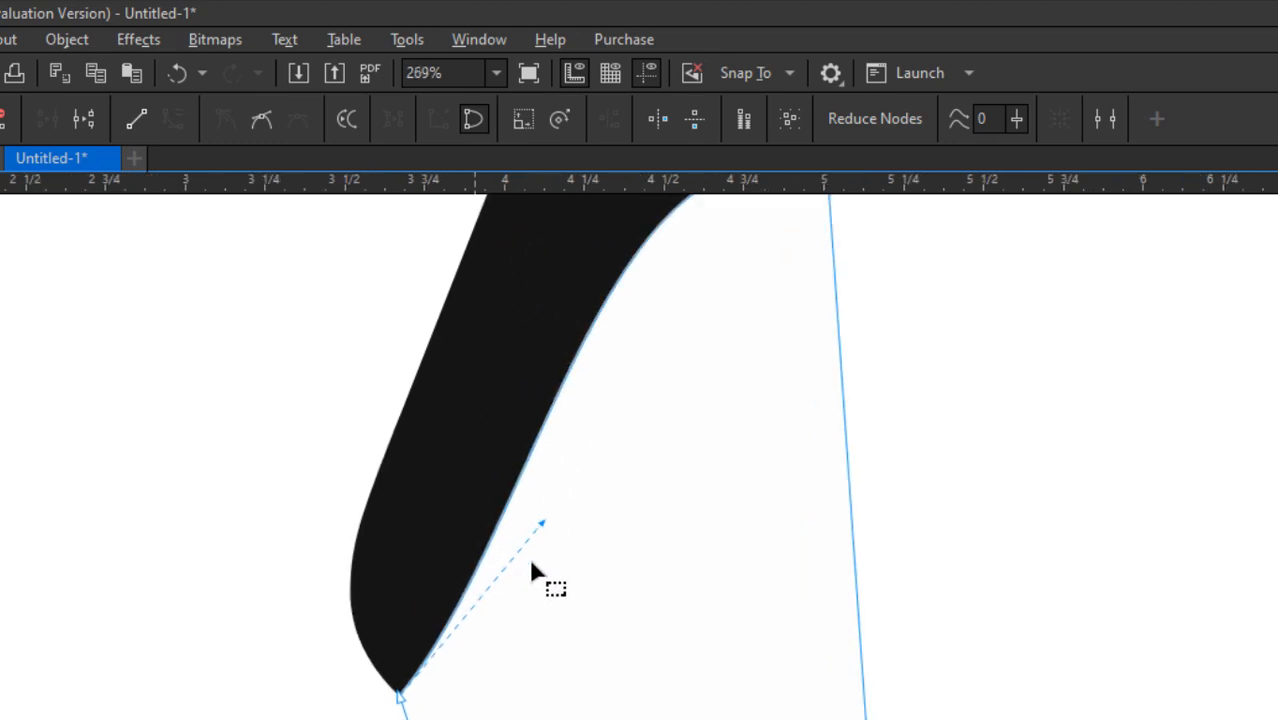
pyautogui.scroll(-1, 541, 521)
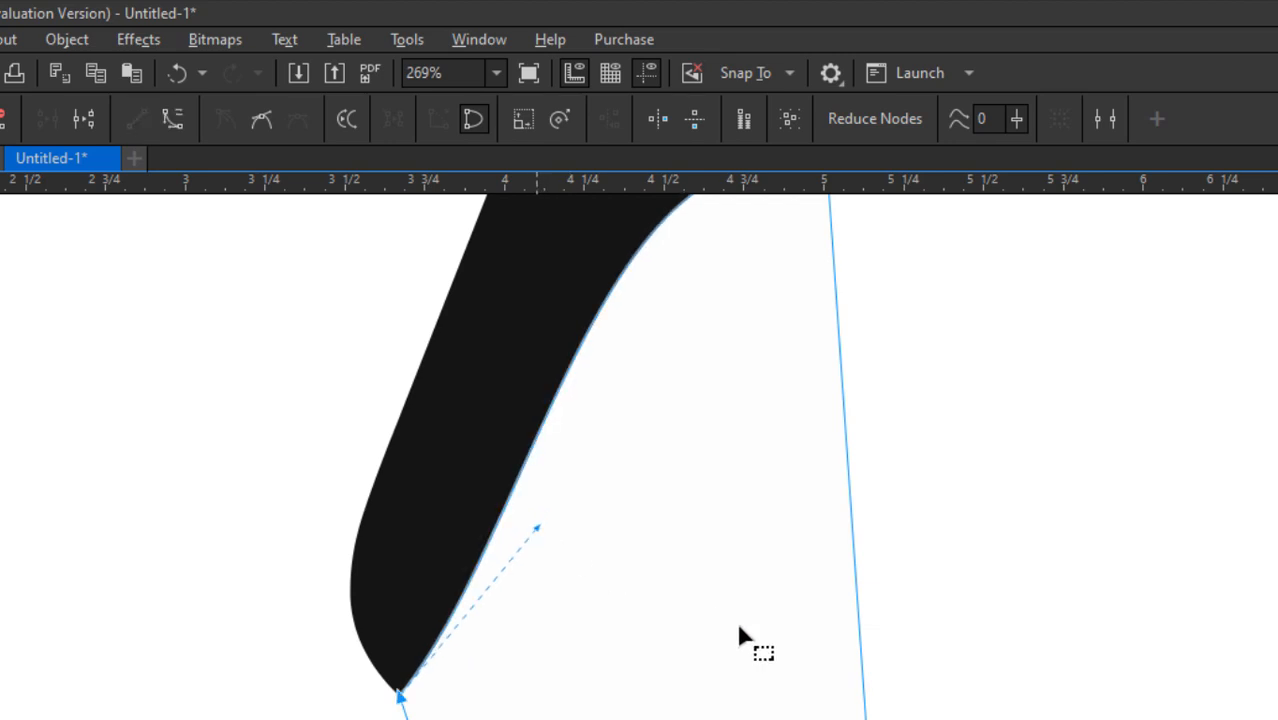
pyautogui.scroll(-2, 736, 621)
pyautogui.scroll(-2, 790, 600)
pyautogui.scroll(2, 860, 601)
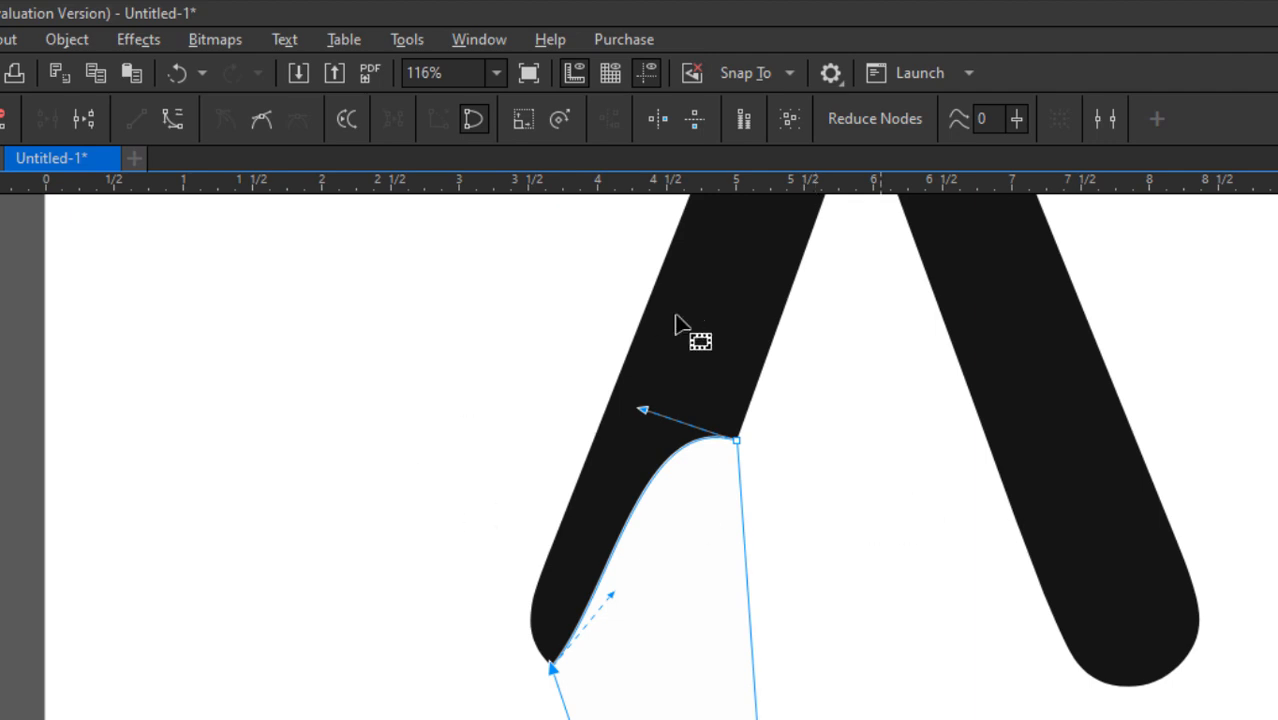
# Step: Trim the A with the white curved shape so the arch is cut out of its left leg
pyautogui.press('space')
pyautogui.click(705, 579)
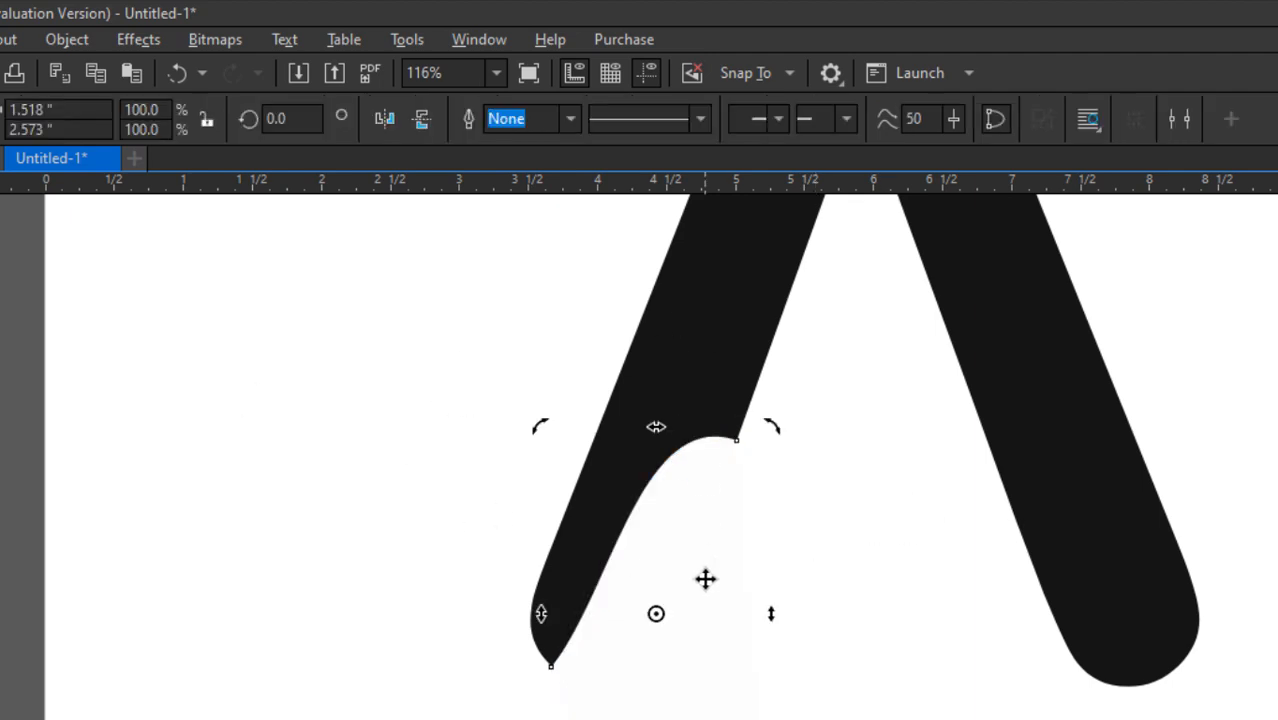
pyautogui.click(706, 396)
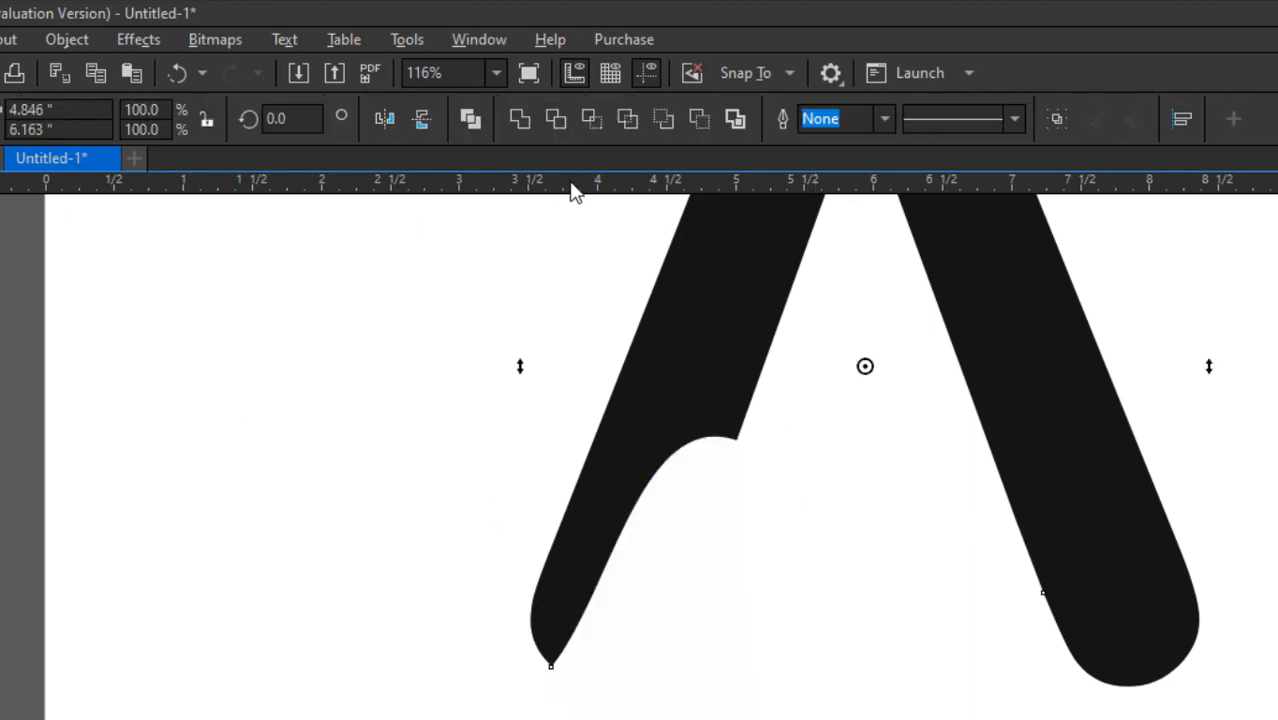
pyautogui.click(562, 120)
pyautogui.click(448, 377)
pyautogui.scroll(-1, 454, 527)
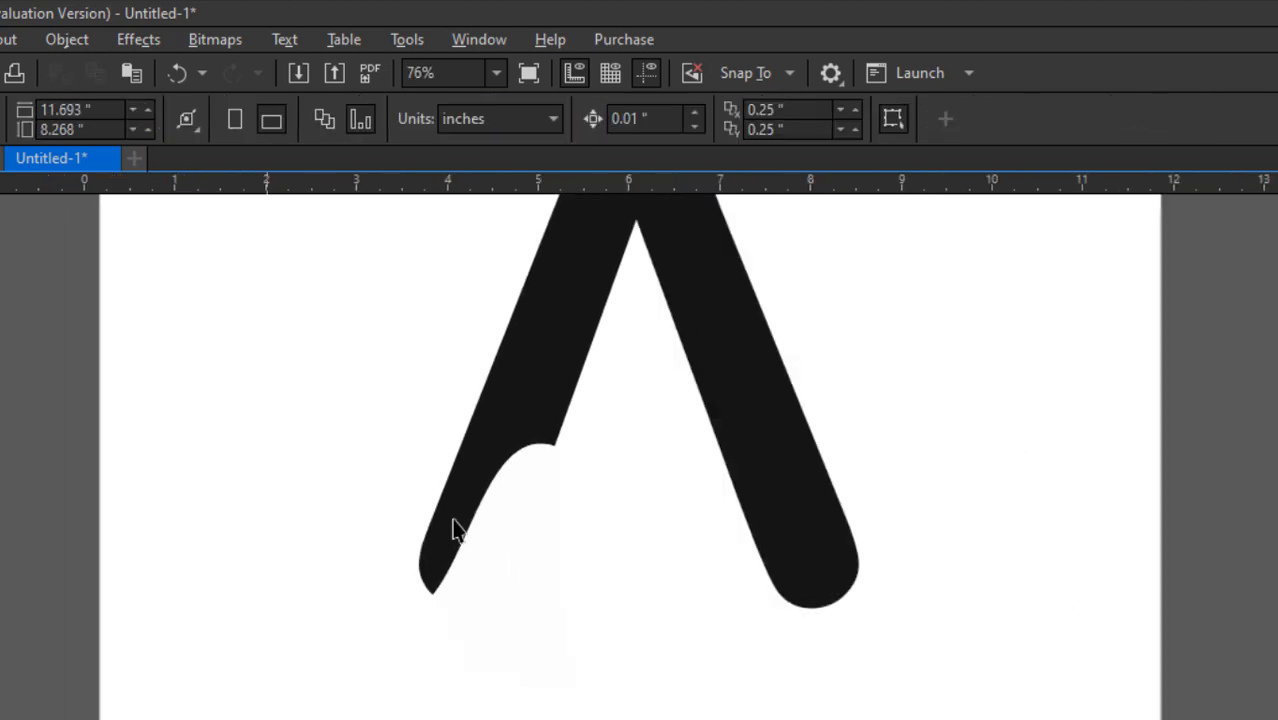
# Step: Recolour the cutting shape to 80% black and mirror it horizontally beside the A's right leg
pyautogui.moveTo(503, 553)
pyautogui.mouseDown()
pyautogui.moveTo(646, 608)
pyautogui.moveTo(736, 583)
pyautogui.mouseUp()
pyautogui.scroll(1, 655, 609)
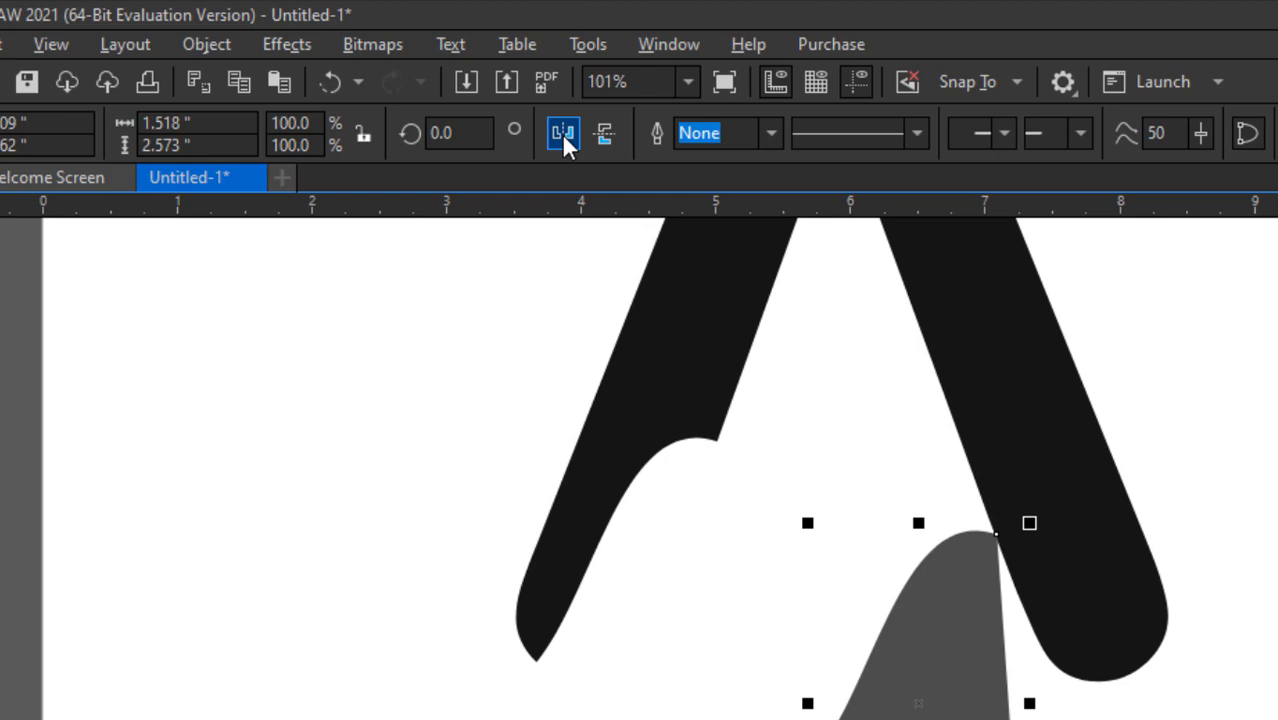
pyautogui.click(561, 133)
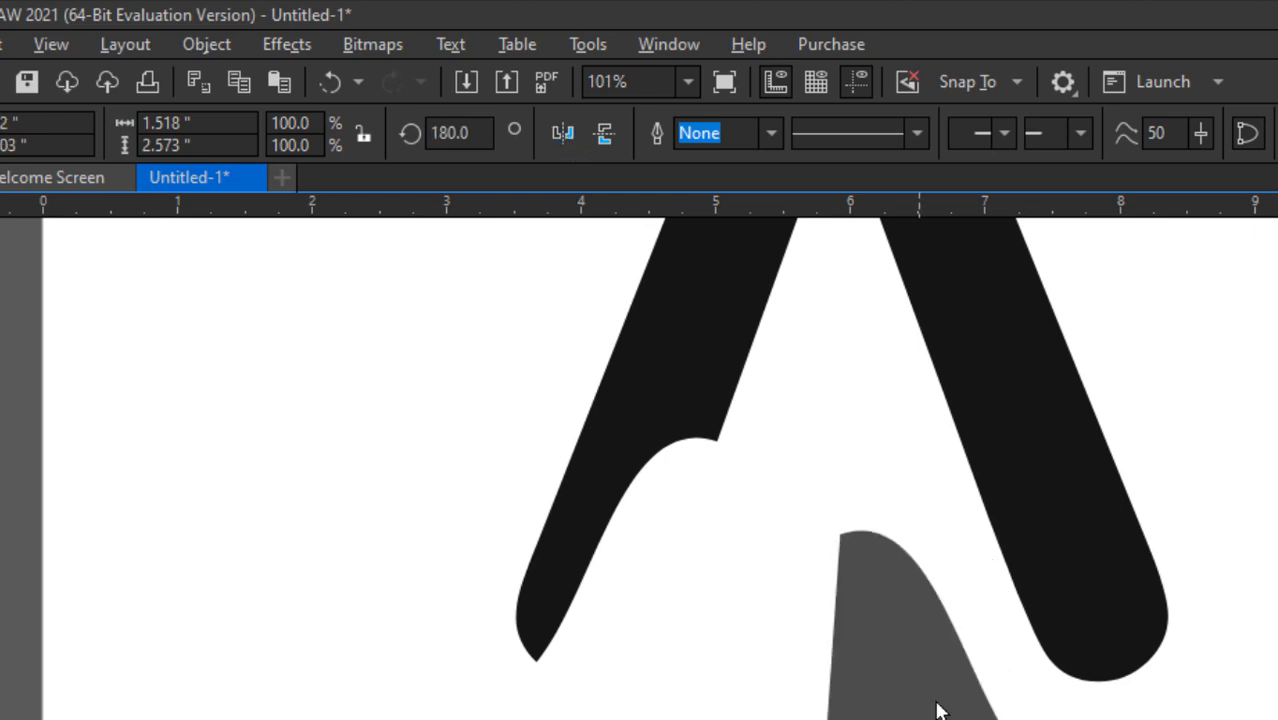
# Step: Move the mirrored grey shape over the right leg so its curve runs from the inner edge to the rounded tip
pyautogui.moveTo(936, 708); pyautogui.dragTo(996, 660)
pyautogui.scroll(2, 1041, 585)
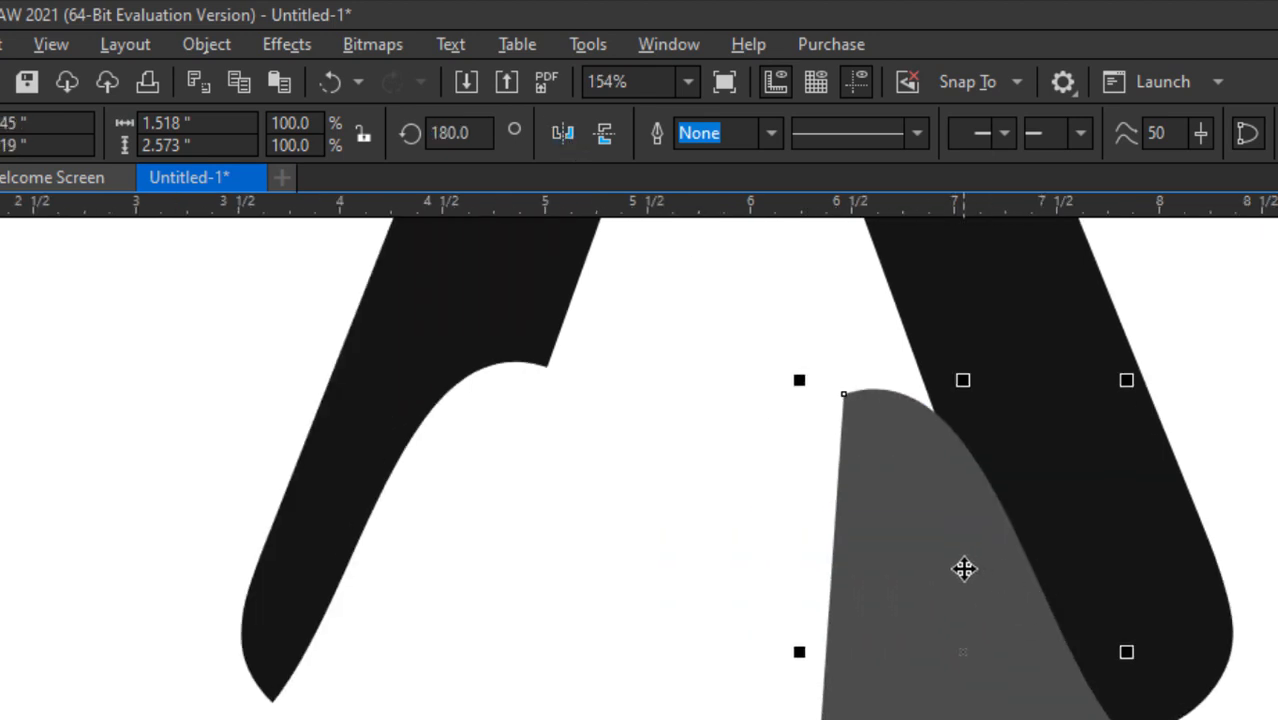
pyautogui.moveTo(964, 568); pyautogui.dragTo(1047, 556)
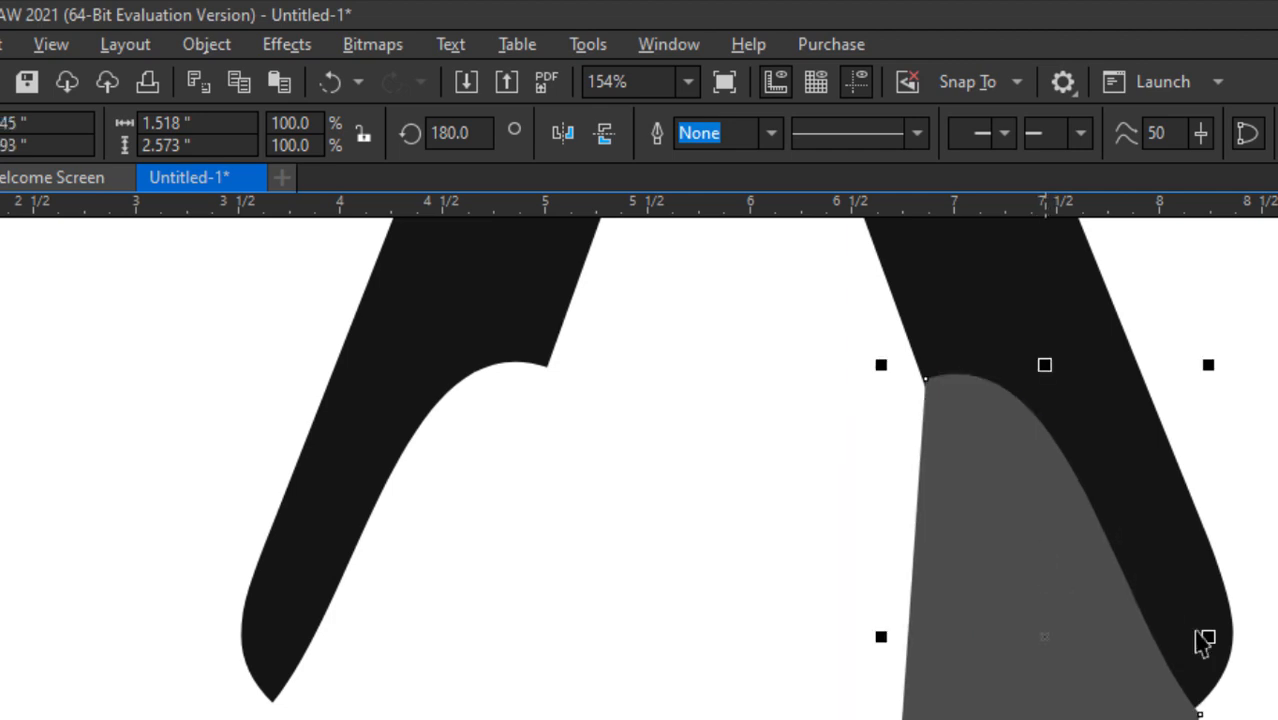
pyautogui.scroll(1, 1204, 639)
pyautogui.moveTo(1041, 630); pyautogui.dragTo(1036, 634)
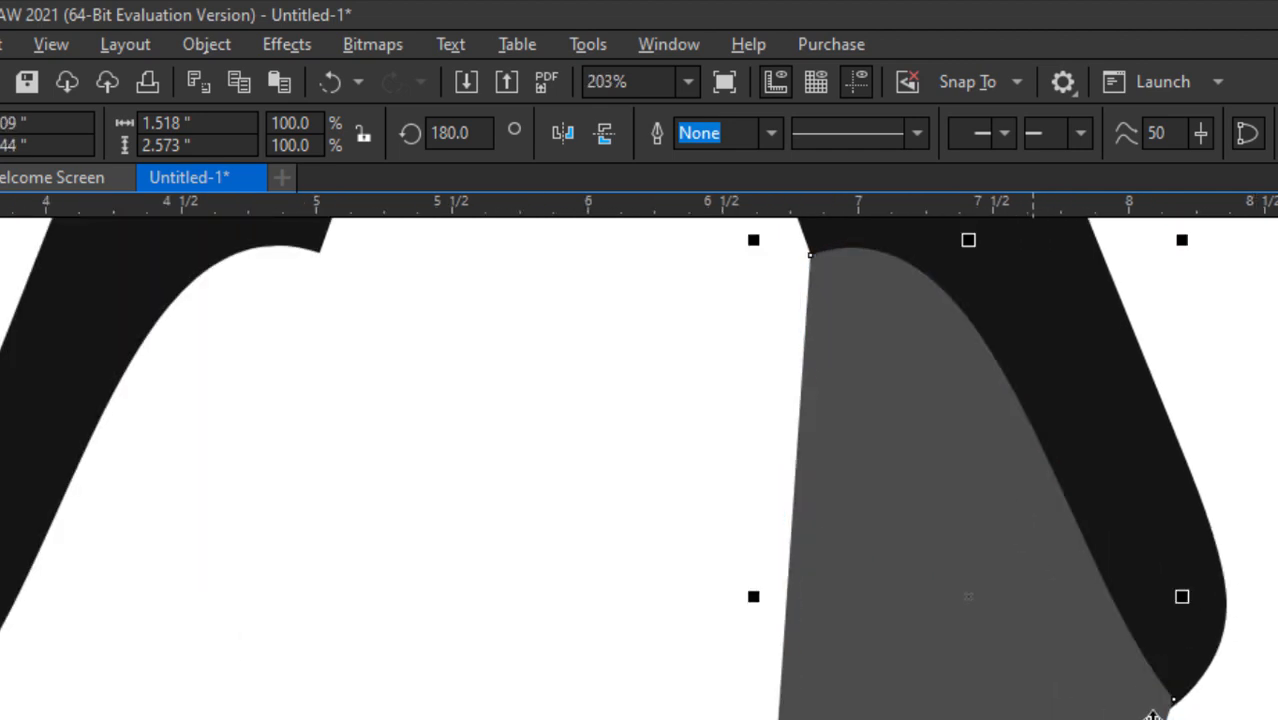
pyautogui.scroll(2, 1141, 705)
pyautogui.moveTo(1139, 694); pyautogui.dragTo(1170, 702)
# Step: Fine-tune the grey shape's position so its arch lines up with the cut in the left leg
pyautogui.scroll(-2, 1170, 702)
pyautogui.scroll(-6, 1255, 697)
pyautogui.scroll(5, 1015, 410)
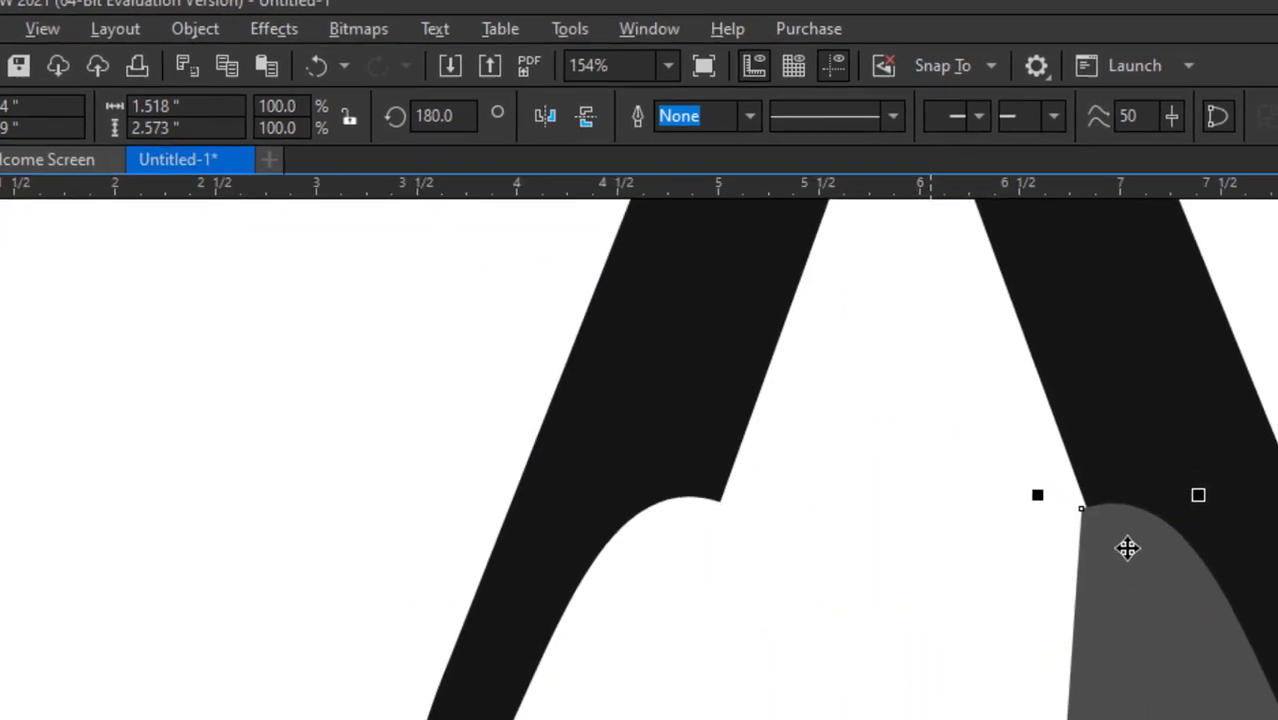
pyautogui.moveTo(1175, 605); pyautogui.dragTo(1185, 600)
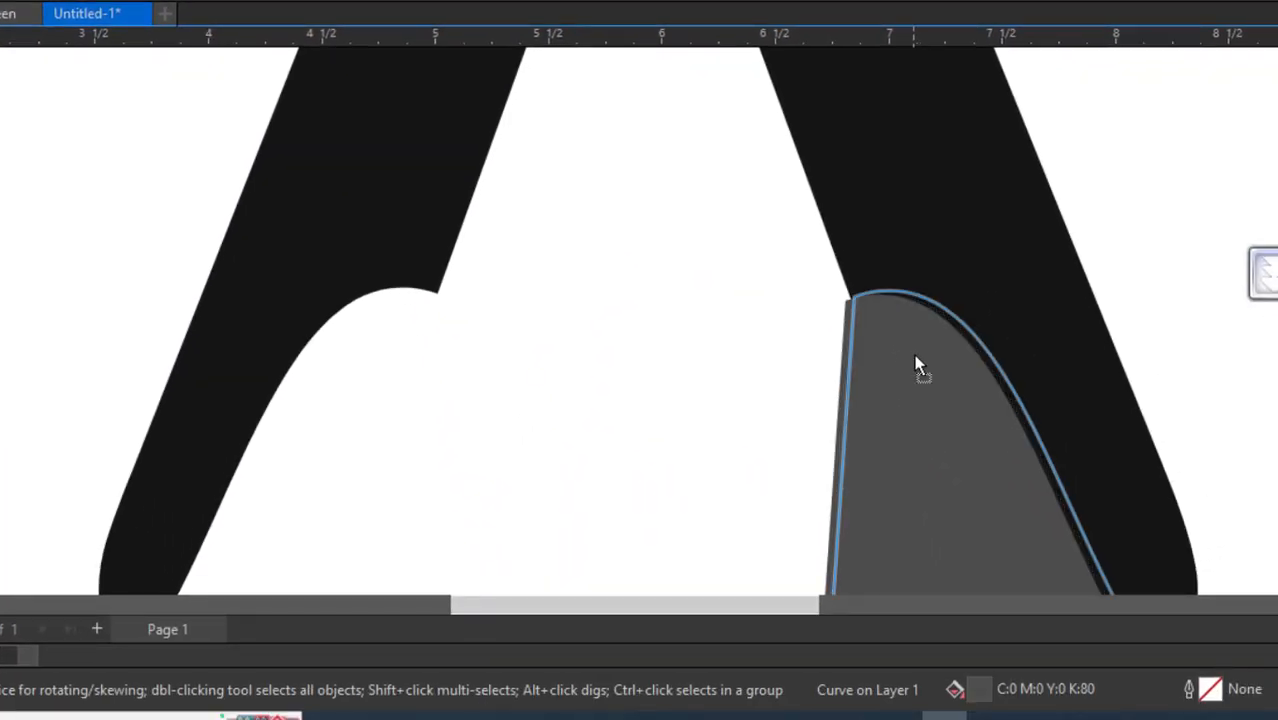
pyautogui.moveTo(918, 365); pyautogui.dragTo(919, 362)
pyautogui.scroll(-1, 616, 225)
pyautogui.press('Escape')
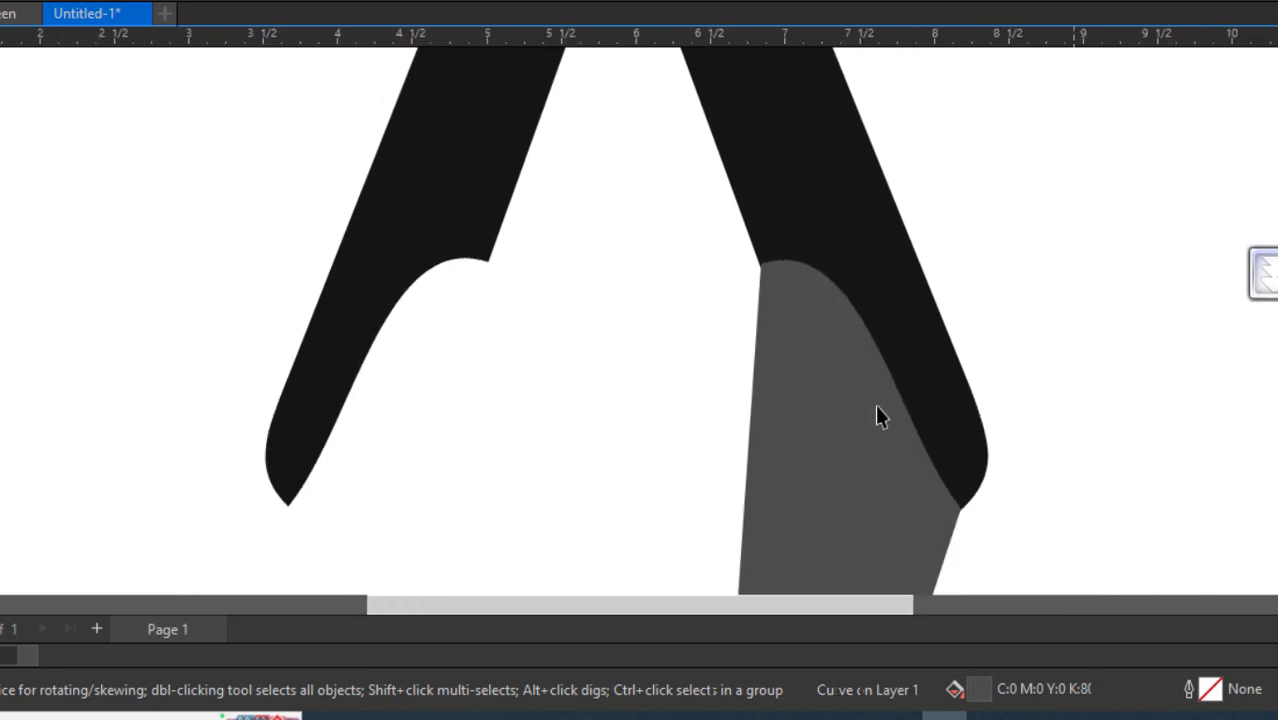
# Step: Trim the A's right leg with the mirrored grey shape
pyautogui.scroll(1, 889, 468)
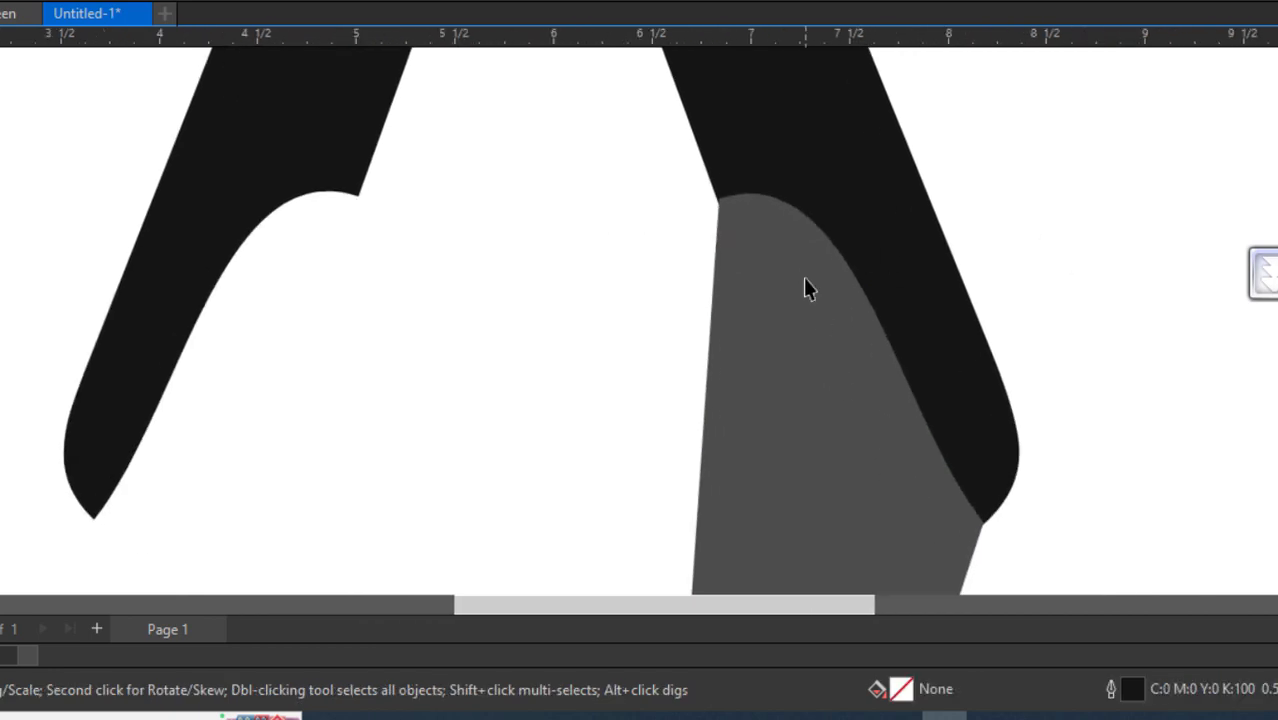
pyautogui.click(805, 285)
pyautogui.scroll(-1, 809, 344)
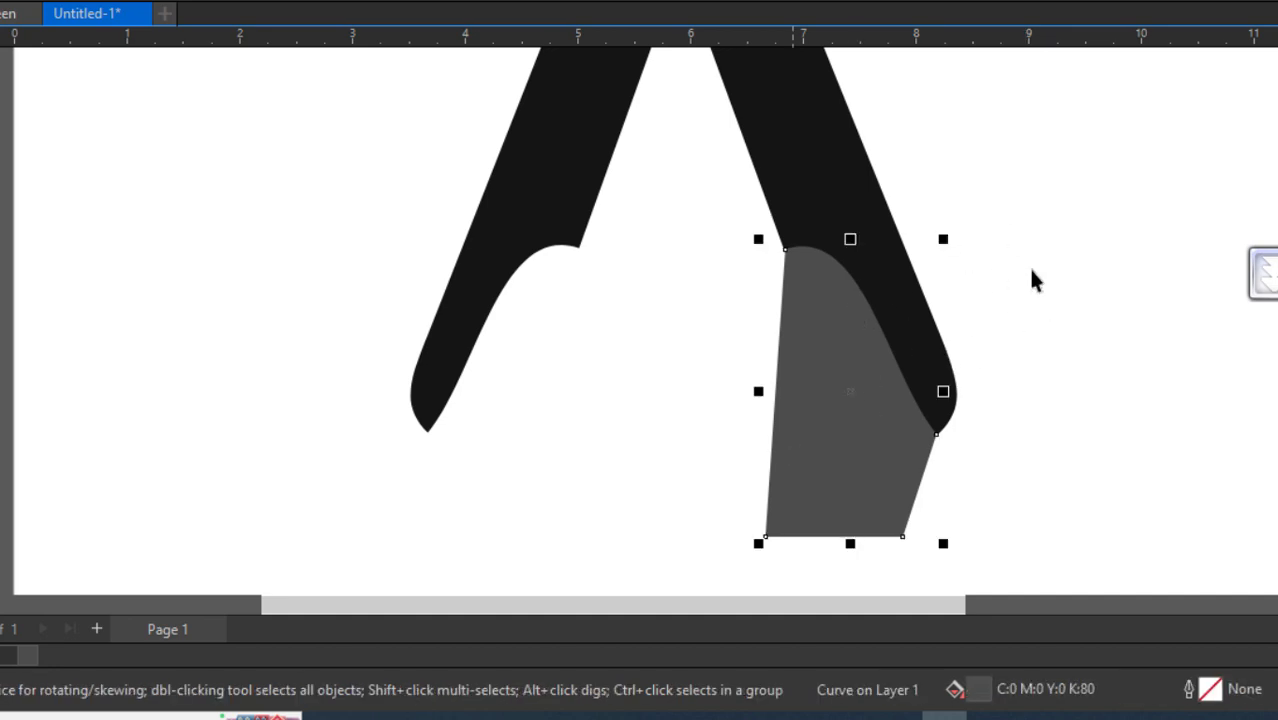
pyautogui.click(1033, 280)
pyautogui.click(870, 371)
pyautogui.click(1097, 427)
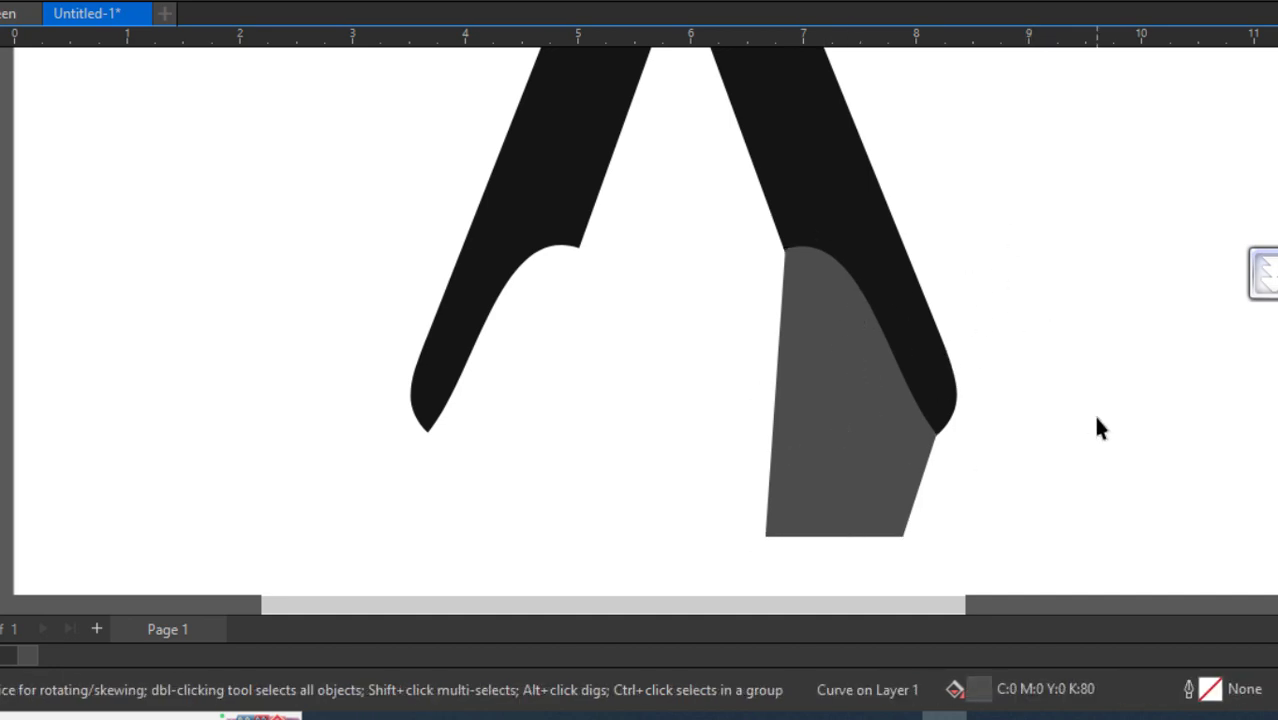
pyautogui.click(802, 345)
pyautogui.keyDown('shift'); pyautogui.click(824, 223); pyautogui.keyUp('shift')
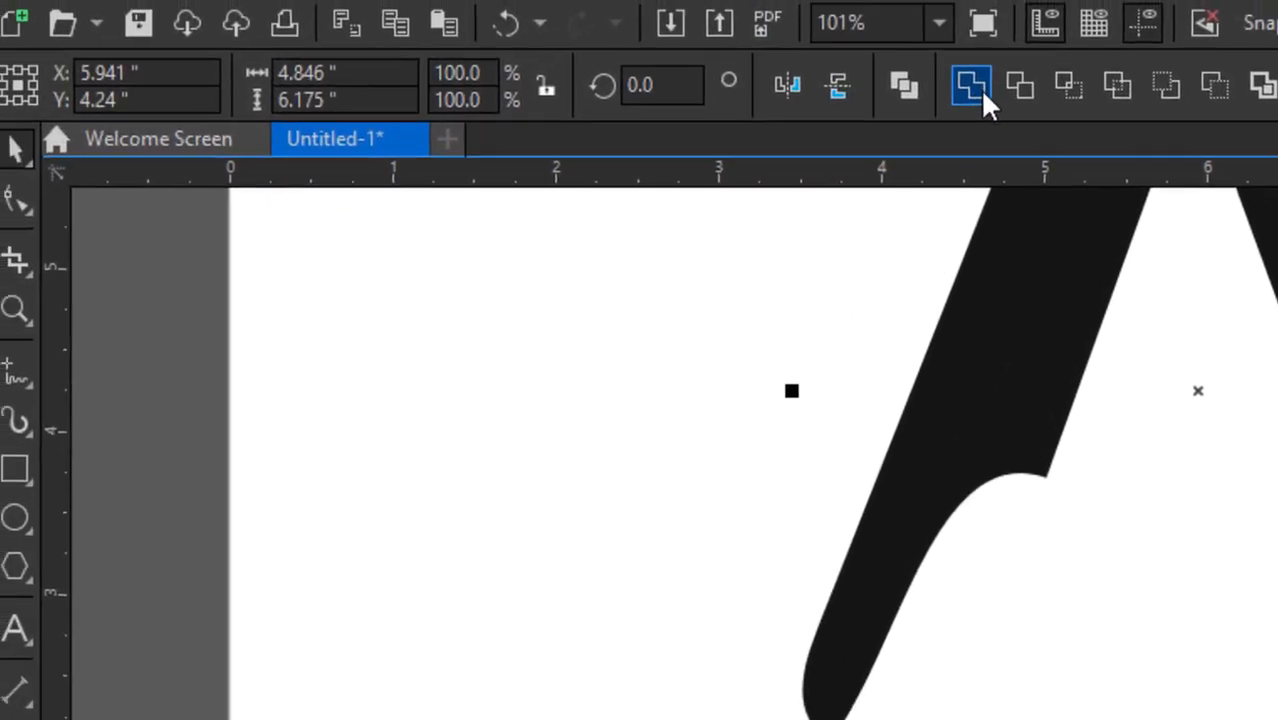
pyautogui.click(1019, 86)
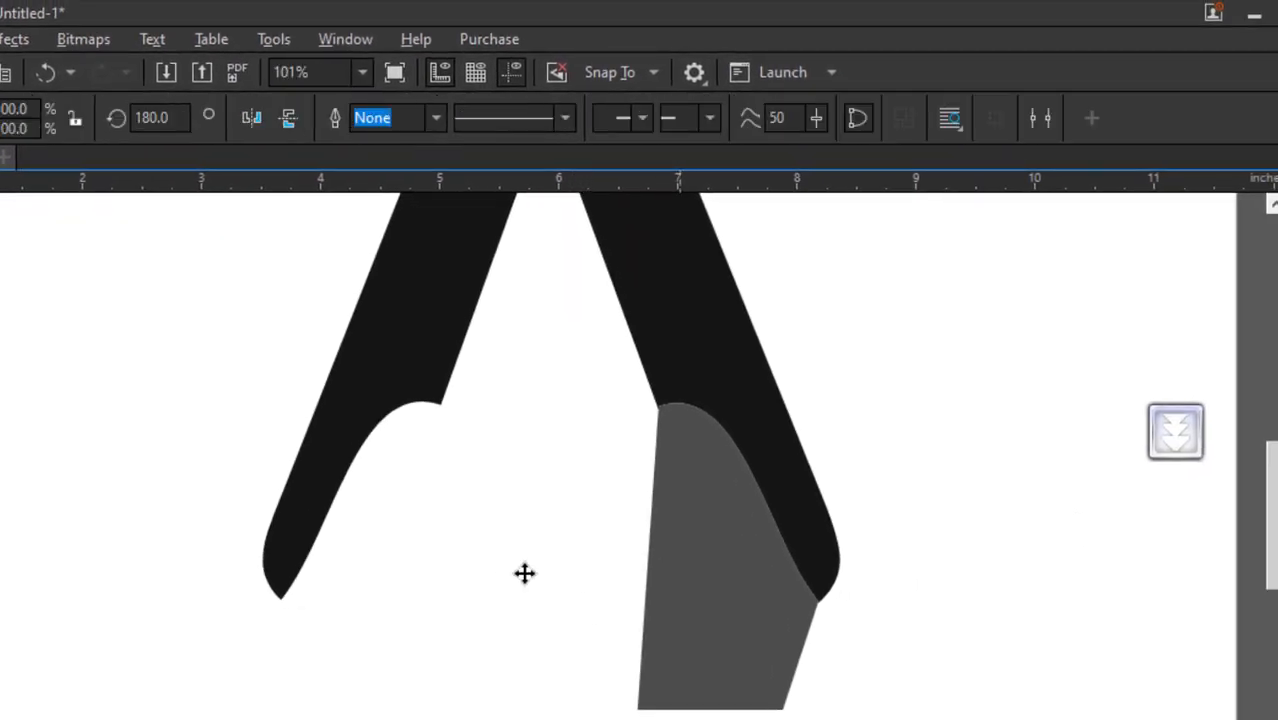
# Step: Move the grey cutting shape away from the A and delete it
pyautogui.moveTo(524, 573); pyautogui.dragTo(523, 573)
pyautogui.scroll(-1, 599, 548)
pyautogui.click(650, 556)
pyautogui.moveTo(609, 595); pyautogui.dragTo(944, 605)
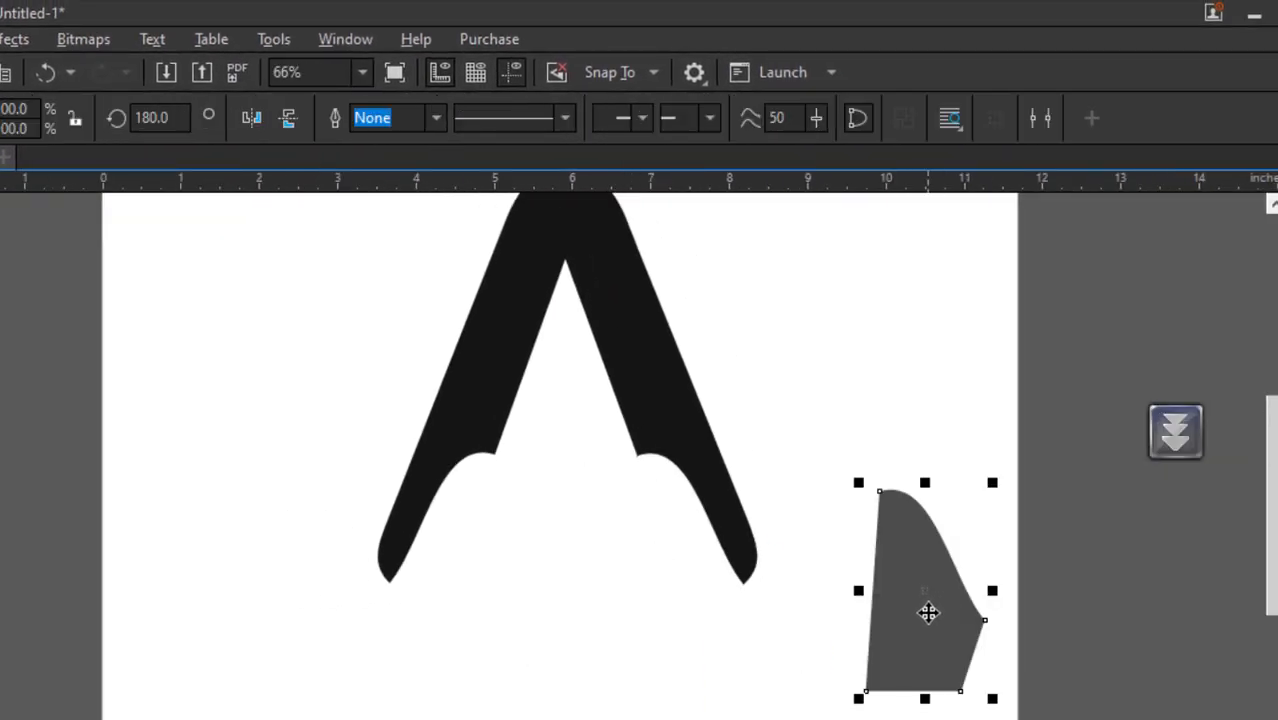
pyautogui.press('Delete')
pyautogui.scroll(-1, 636, 357)
pyautogui.scroll(2, 645, 375)
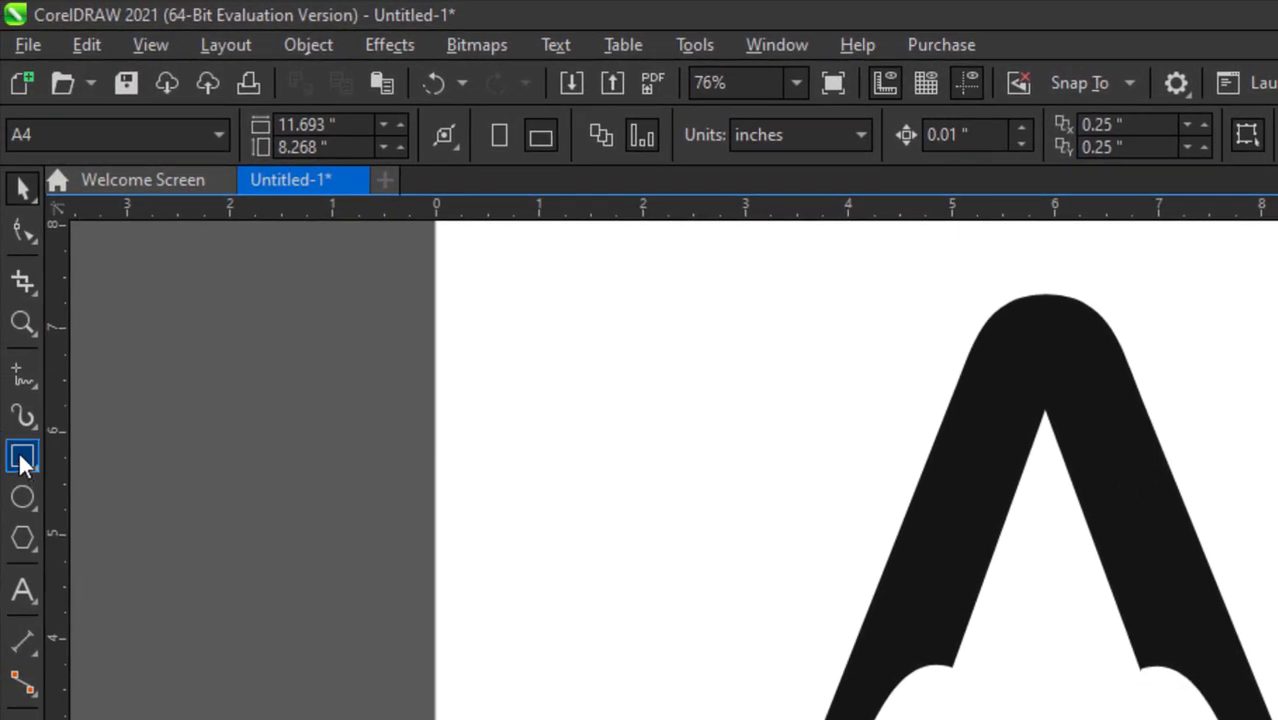
# Step: Draw a rectangle about 3.33 in wide across the A's right leg and extend its height to about 1.14 in
pyautogui.click(22, 458)
pyautogui.moveTo(970, 492); pyautogui.dragTo(1258, 585)
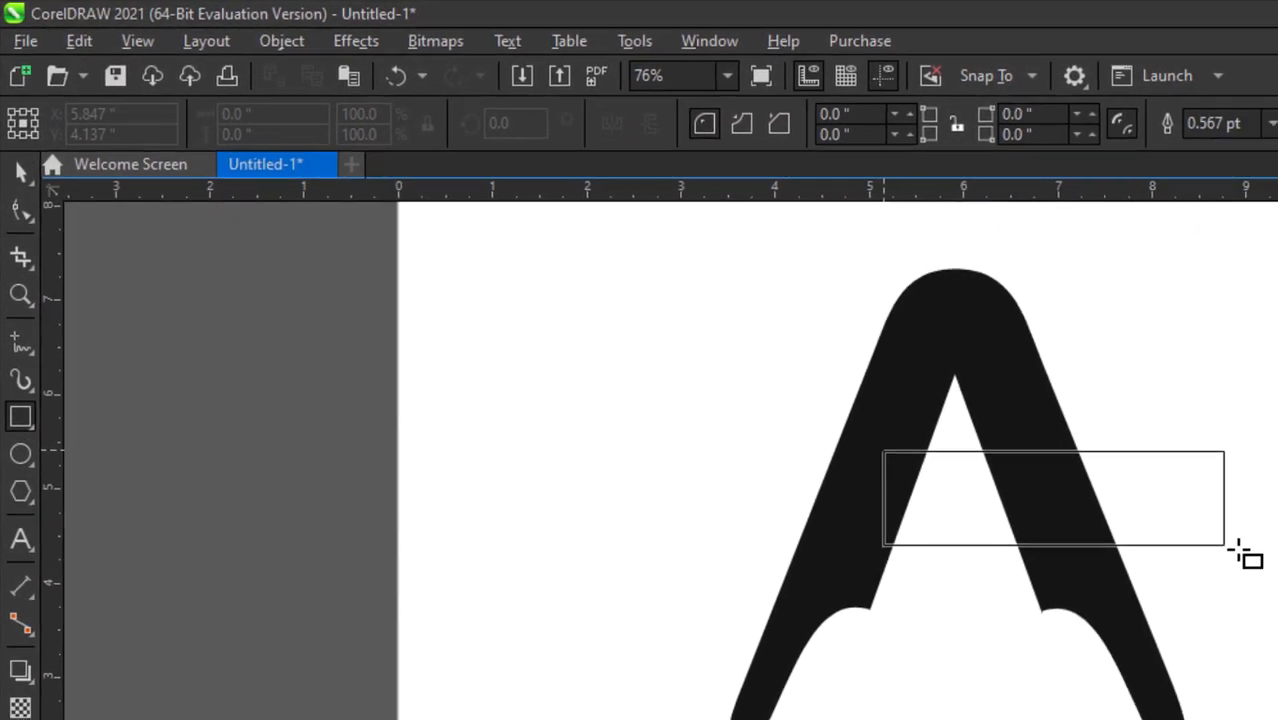
pyautogui.moveTo(1068, 494); pyautogui.dragTo(1107, 501)
pyautogui.scroll(1, 1080, 493)
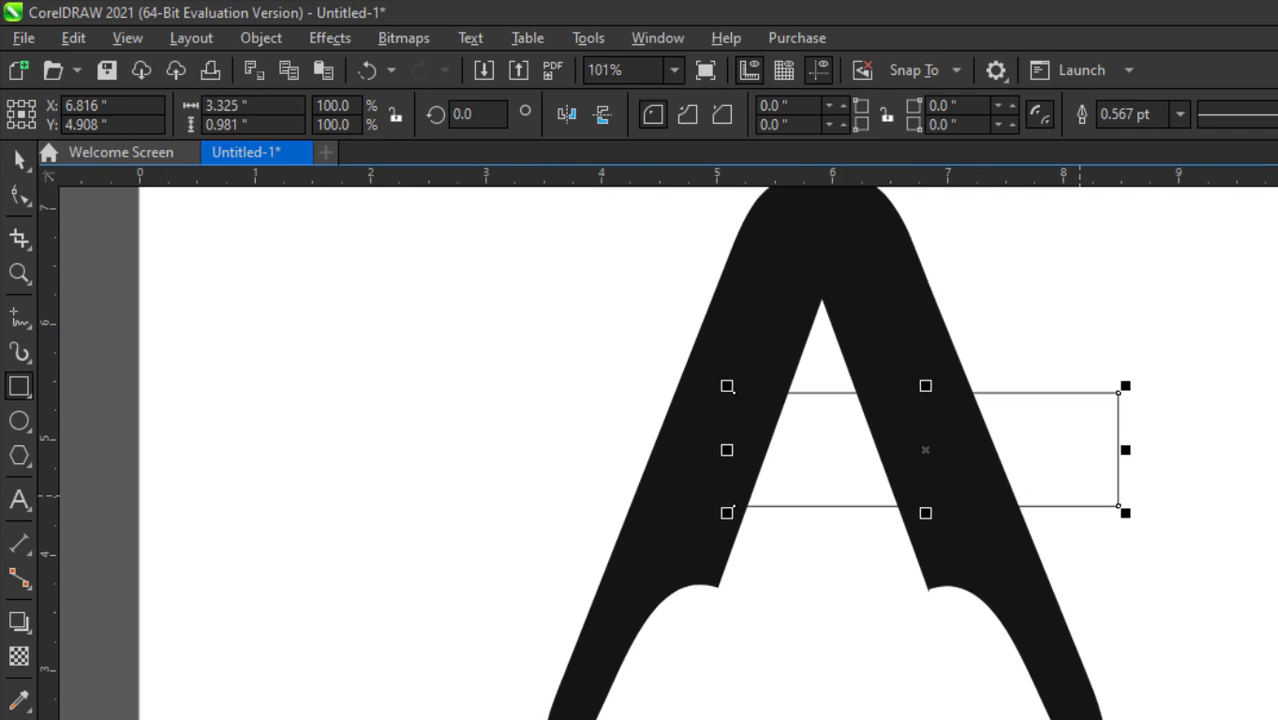
pyautogui.moveTo(926, 385); pyautogui.dragTo(926, 368)
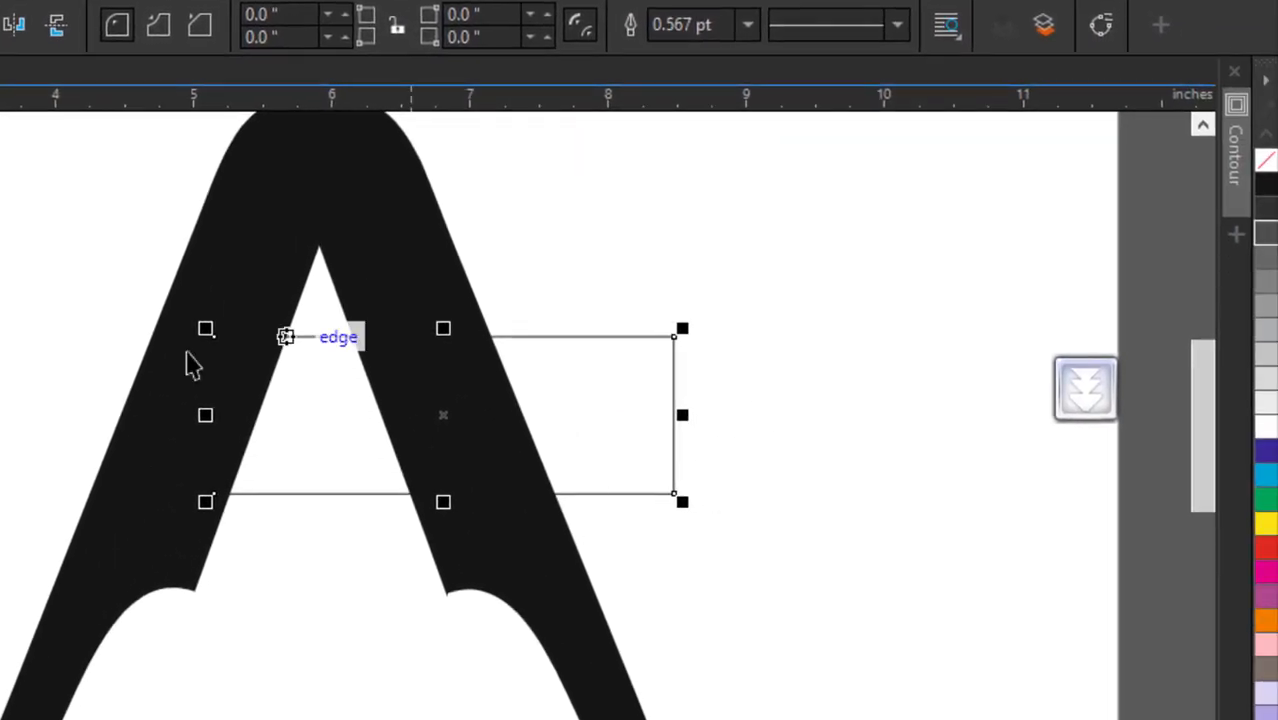
# Step: Fill the new rectangle white and convert it to curves
pyautogui.click(1266, 427)
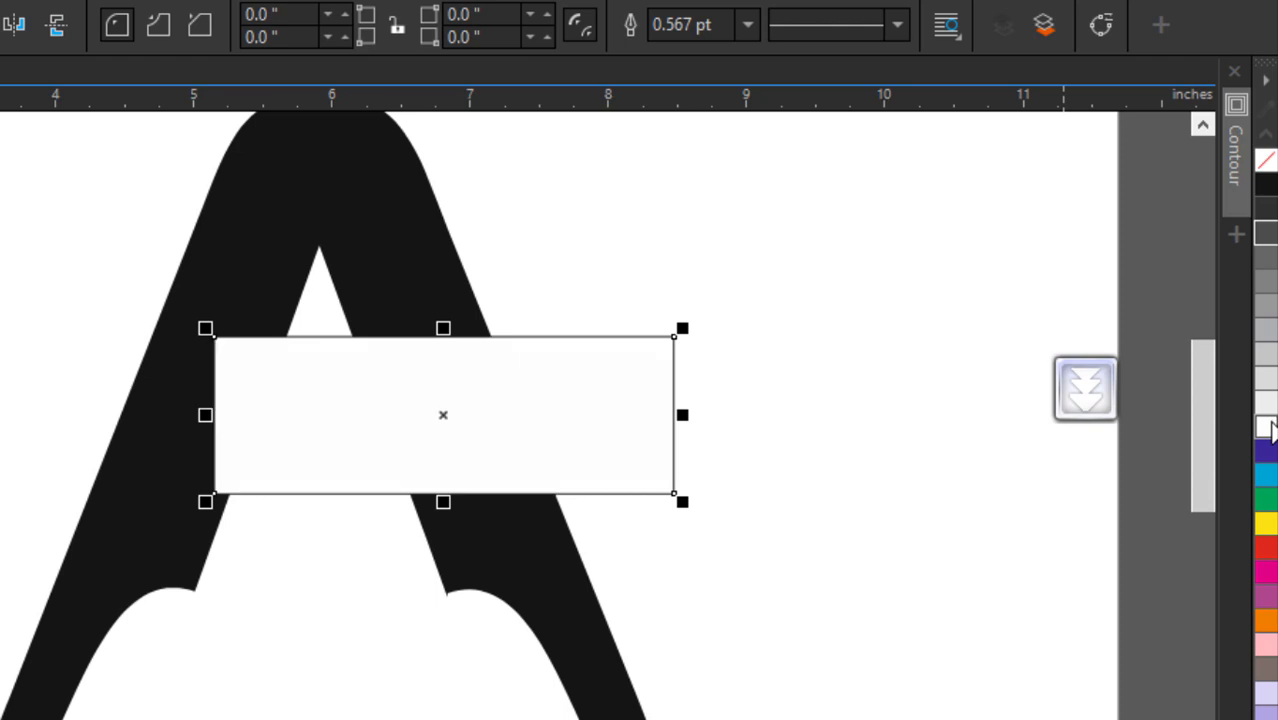
pyautogui.rightClick(478, 397)
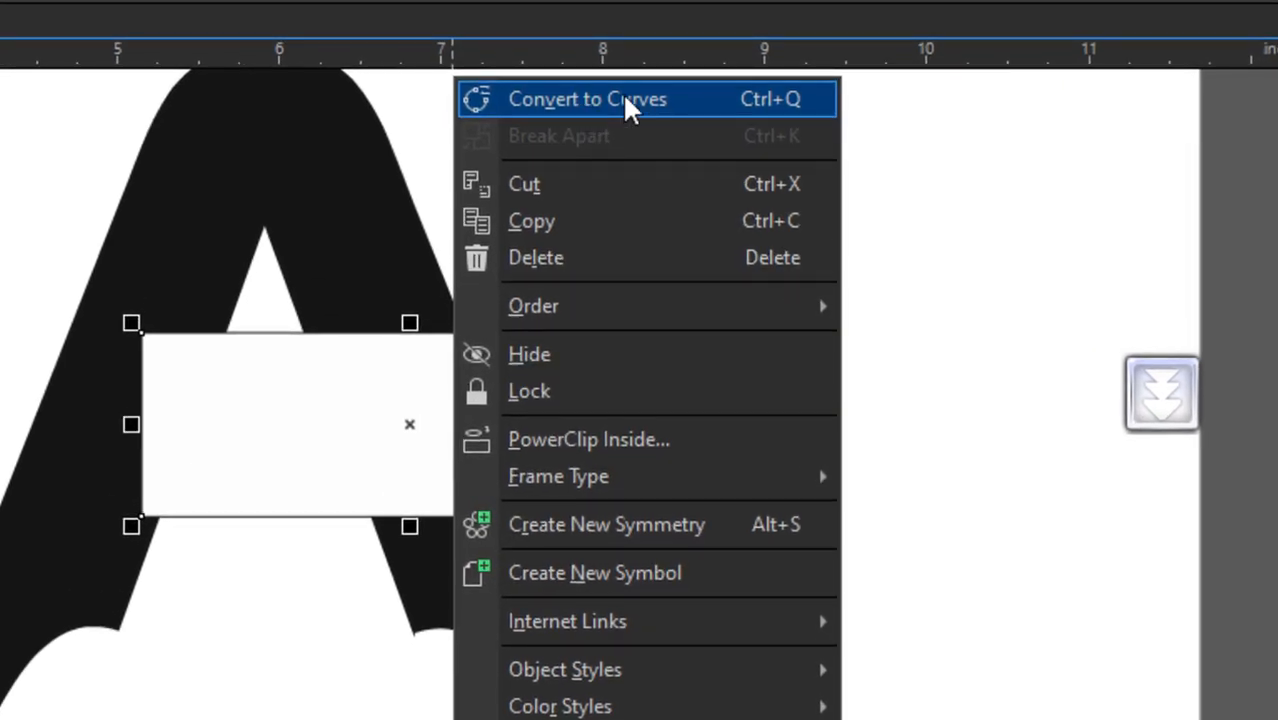
pyautogui.click(625, 100)
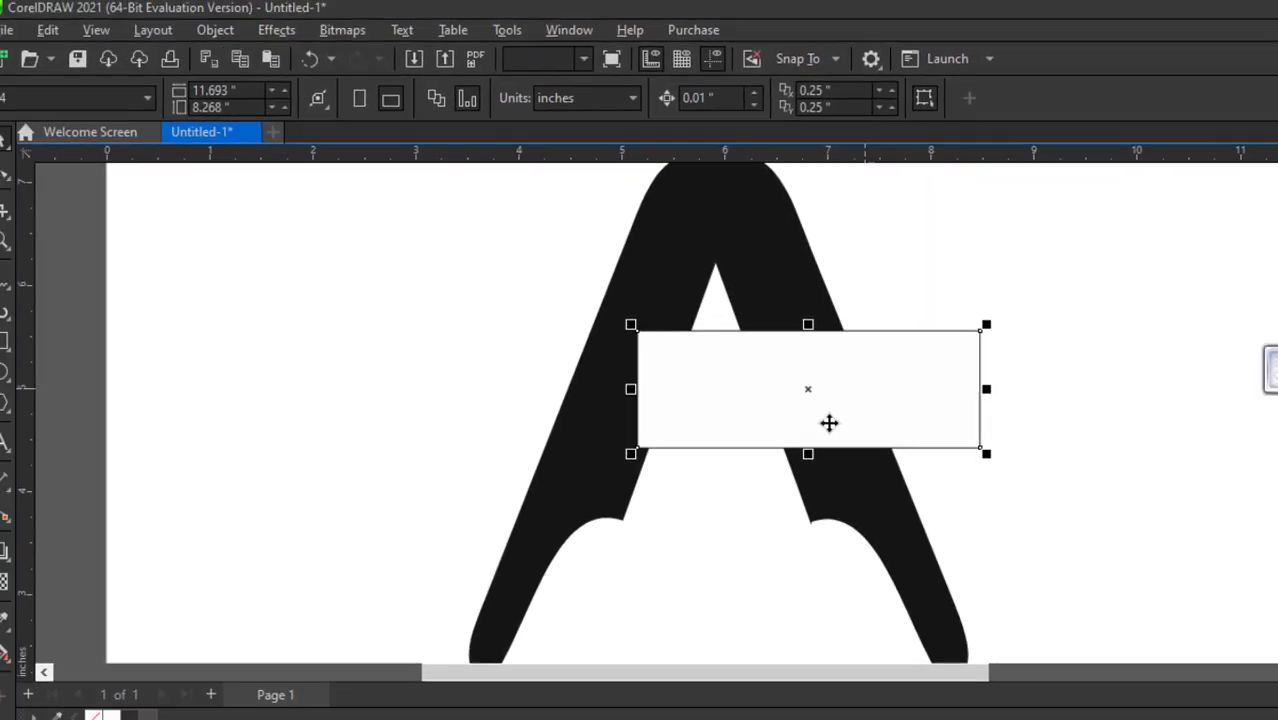
# Step: Delete the white rectangle's lower-left node to form a triangle and move its two right corner nodes inward towards the A
pyautogui.scroll(2, 430, 475)
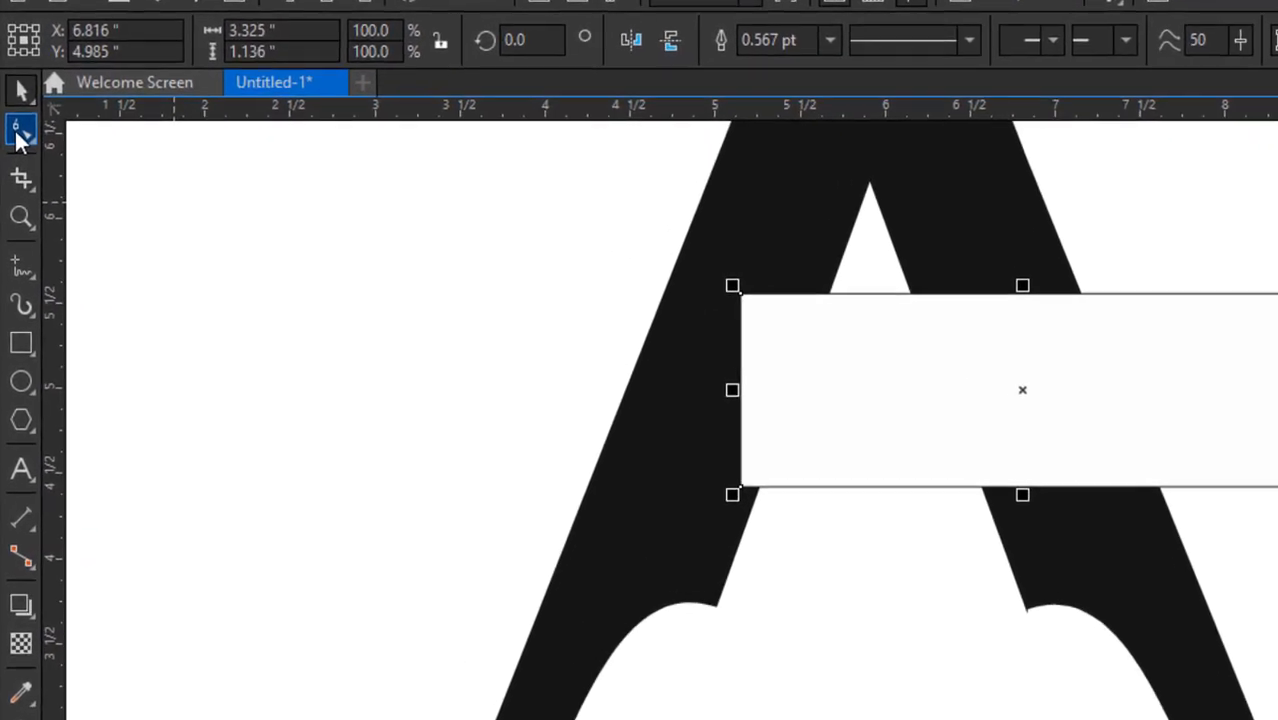
pyautogui.click(17, 171)
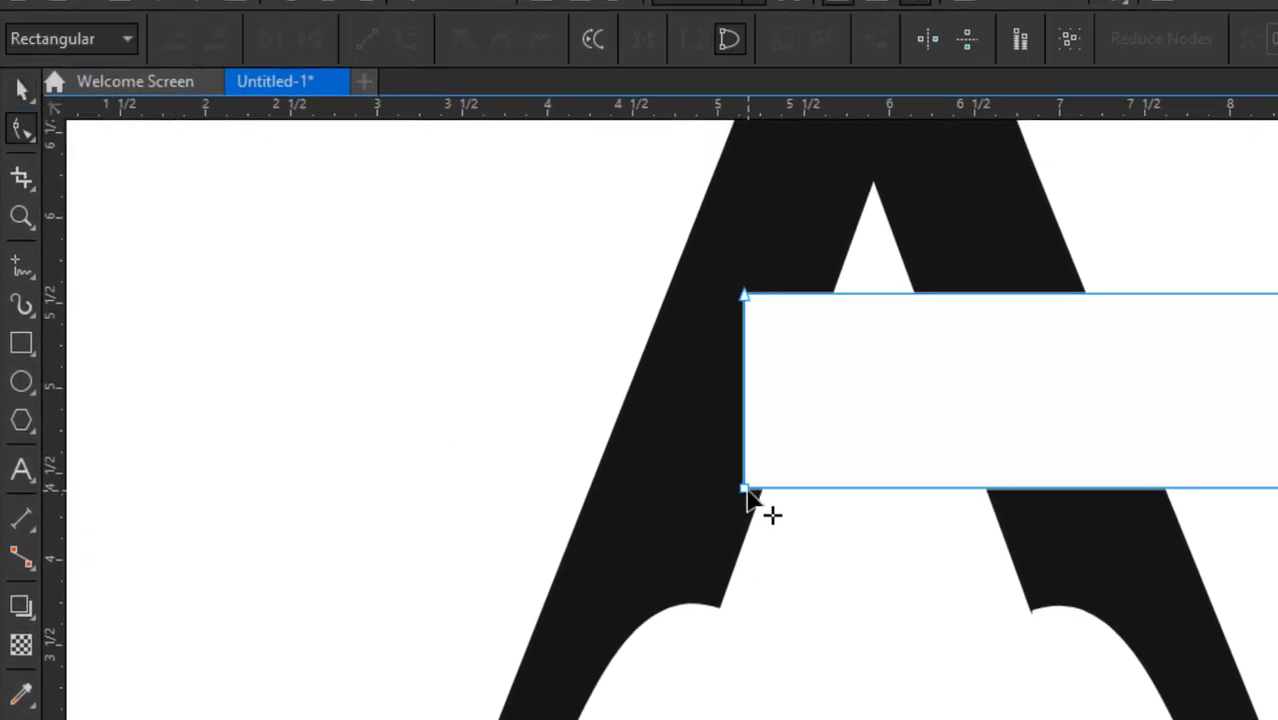
pyautogui.scroll(3, 747, 493)
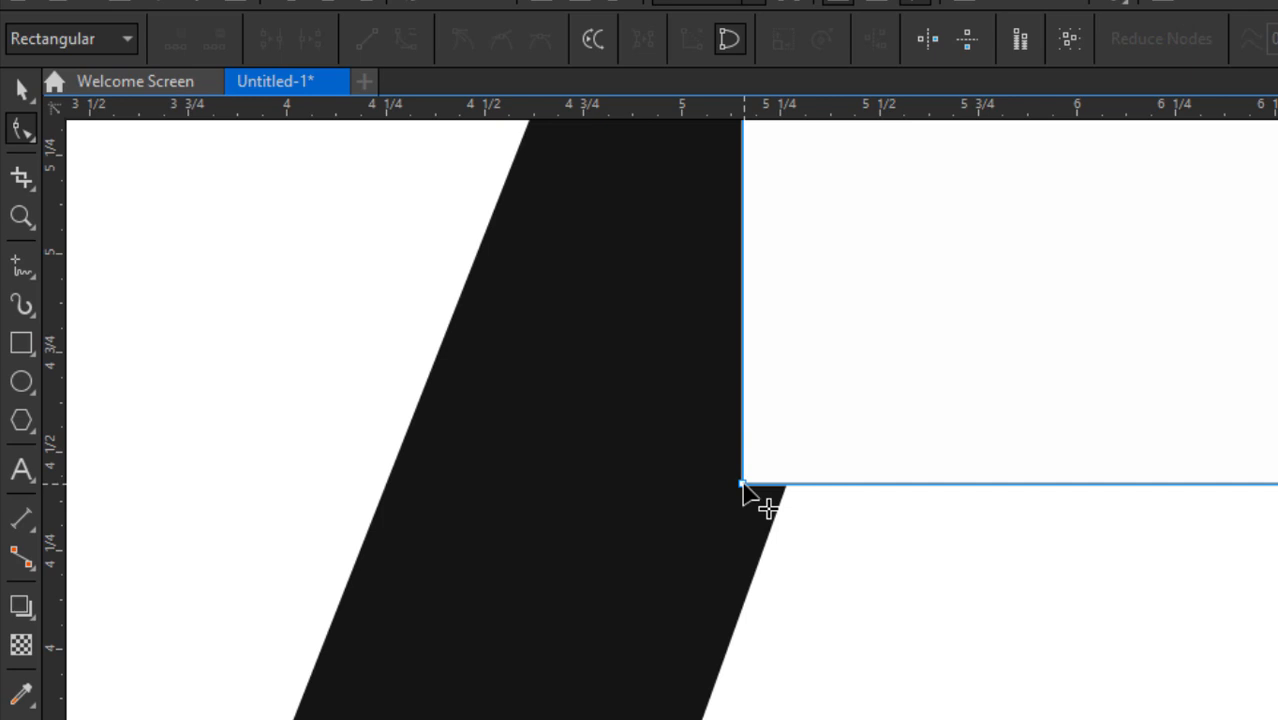
pyautogui.click(743, 485)
pyautogui.press('Delete')
pyautogui.scroll(-4, 747, 495)
pyautogui.scroll(1, 990, 400)
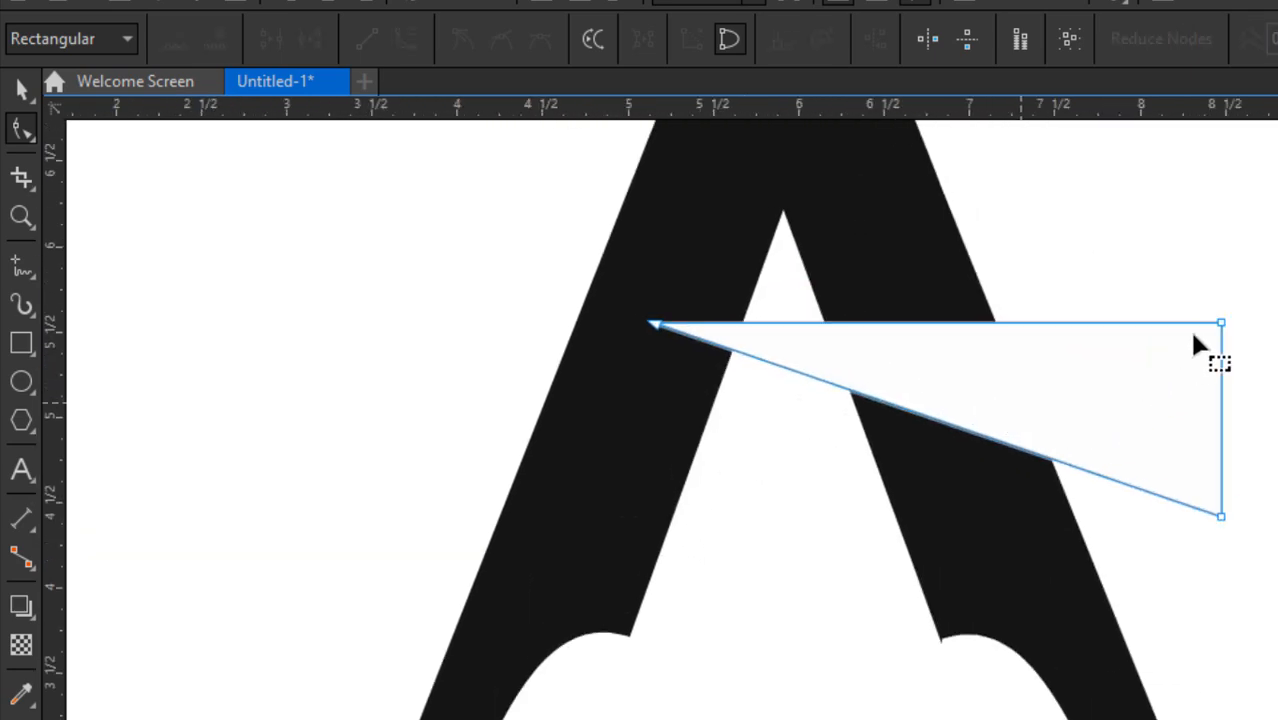
pyautogui.moveTo(1243, 451); pyautogui.dragTo(1133, 499)
pyautogui.scroll(-3, 705, 408)
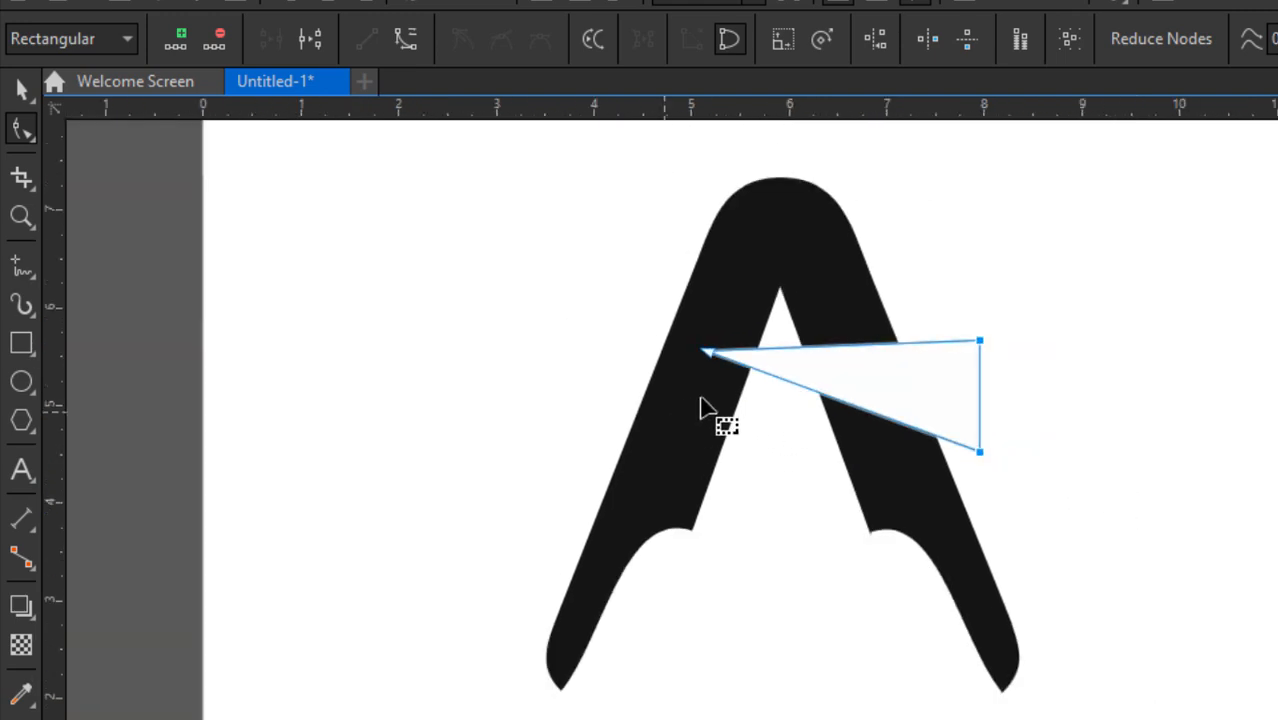
# Step: Move the white triangle's pointed tip node down and outward on the A's left leg
pyautogui.scroll(2, 707, 357)
pyautogui.moveTo(700, 347); pyautogui.dragTo(668, 392)
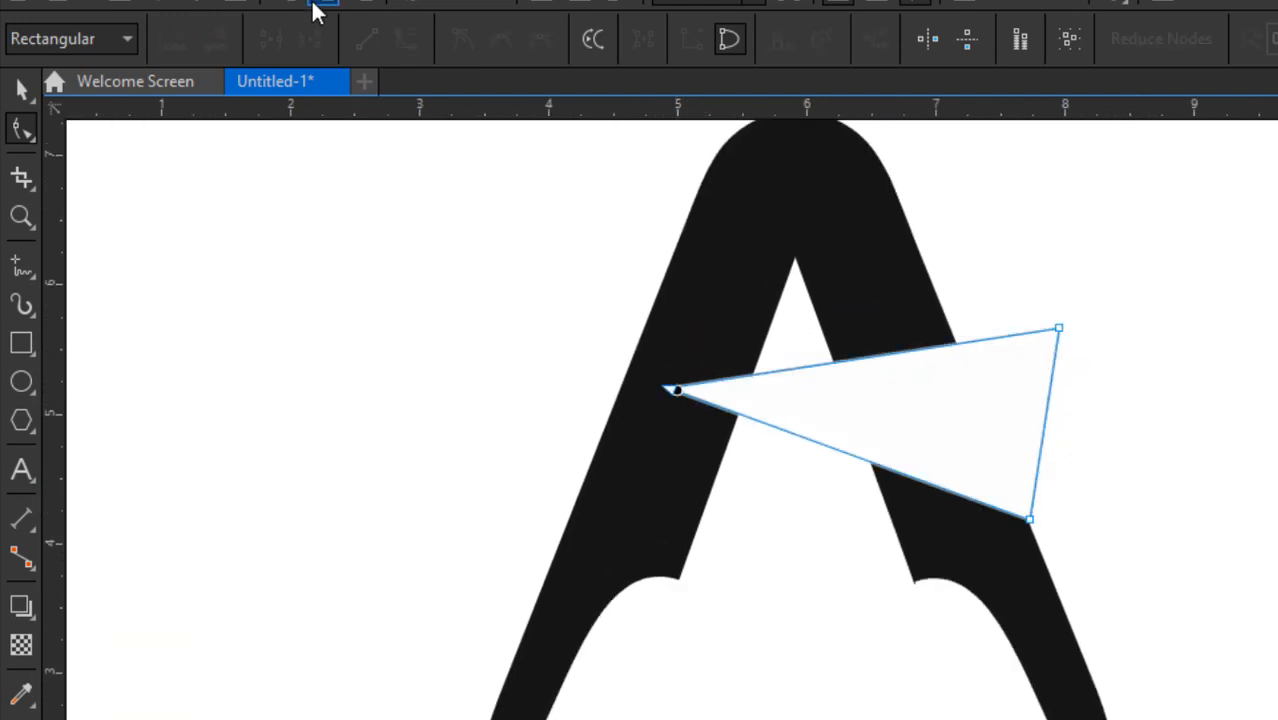
pyautogui.click(410, 3)
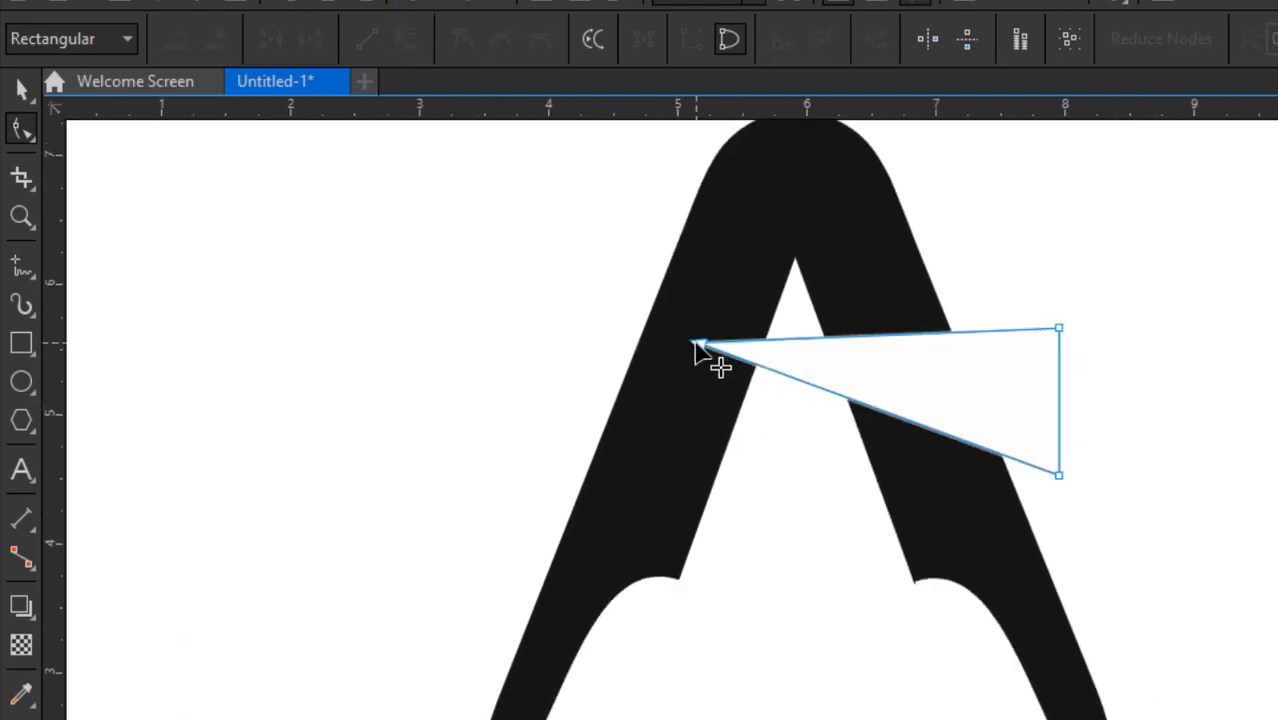
pyautogui.moveTo(699, 345); pyautogui.dragTo(665, 396)
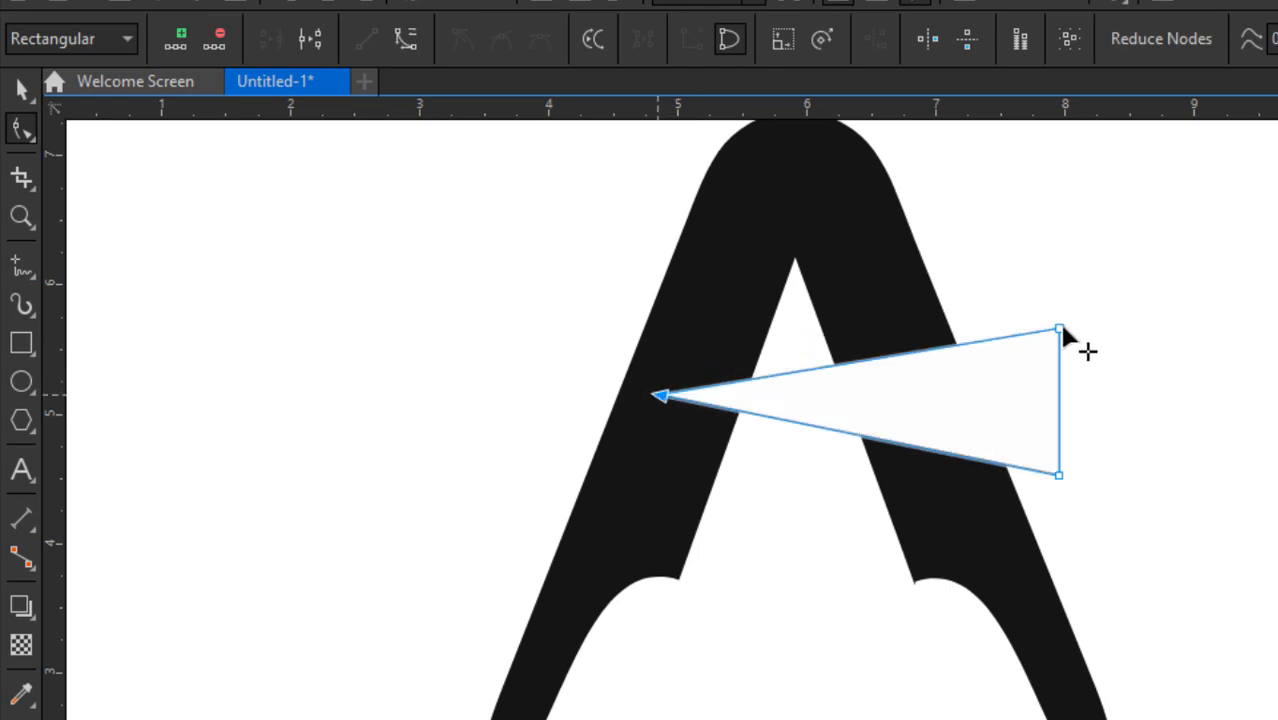
# Step: Convert the white triangle's upper edge to a curve and bow it upward
pyautogui.scroll(1, 933, 372)
pyautogui.scroll(2, 625, 410)
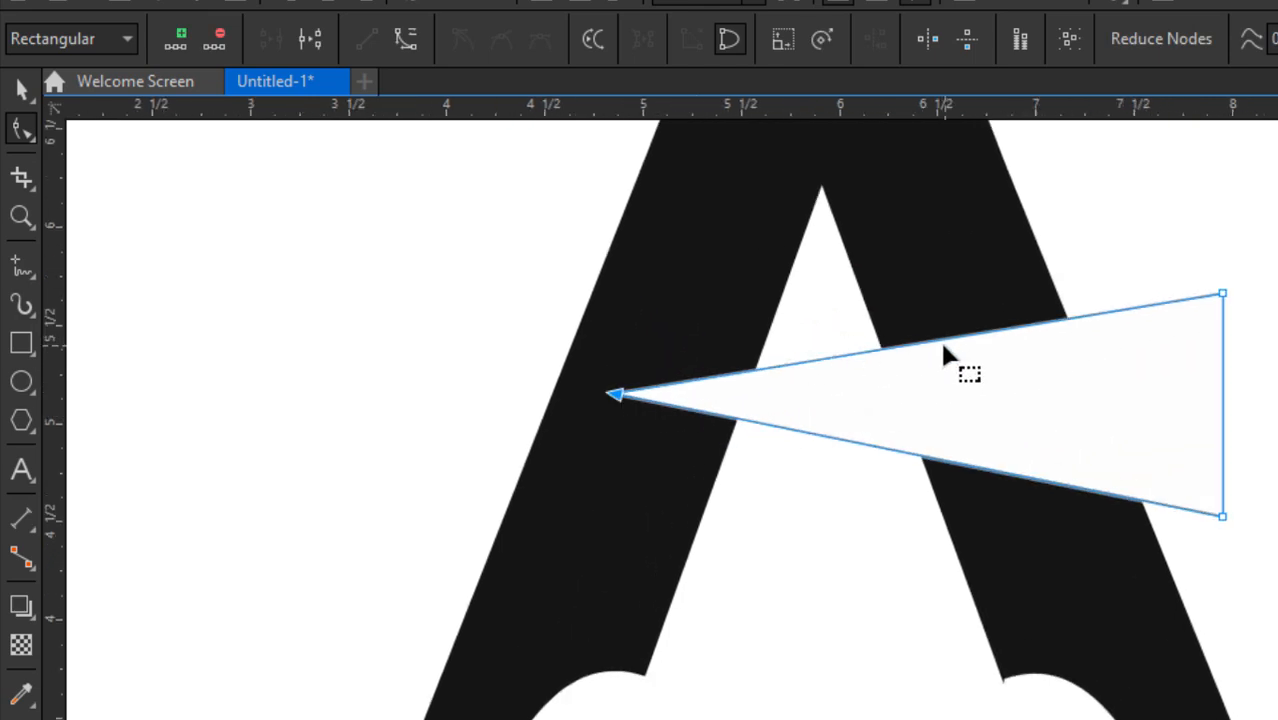
pyautogui.click(933, 343)
pyautogui.rightClick(933, 343)
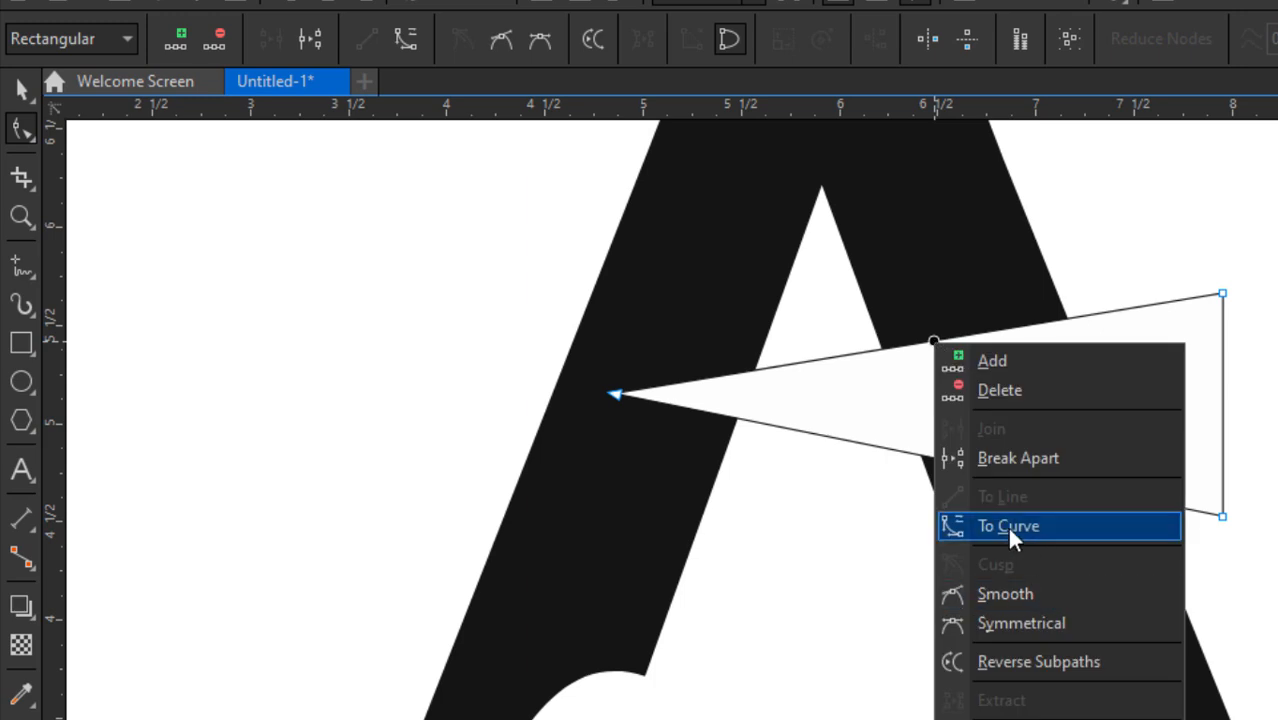
pyautogui.click(1010, 527)
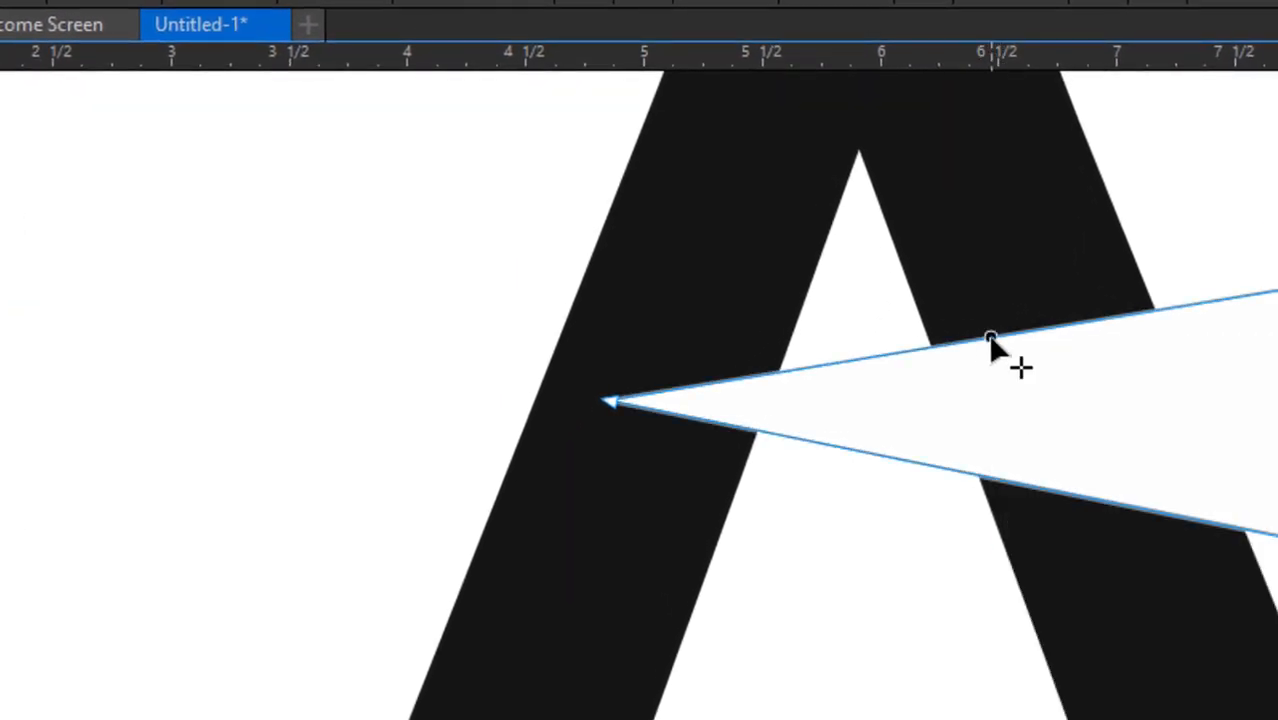
pyautogui.moveTo(990, 337); pyautogui.dragTo(960, 267)
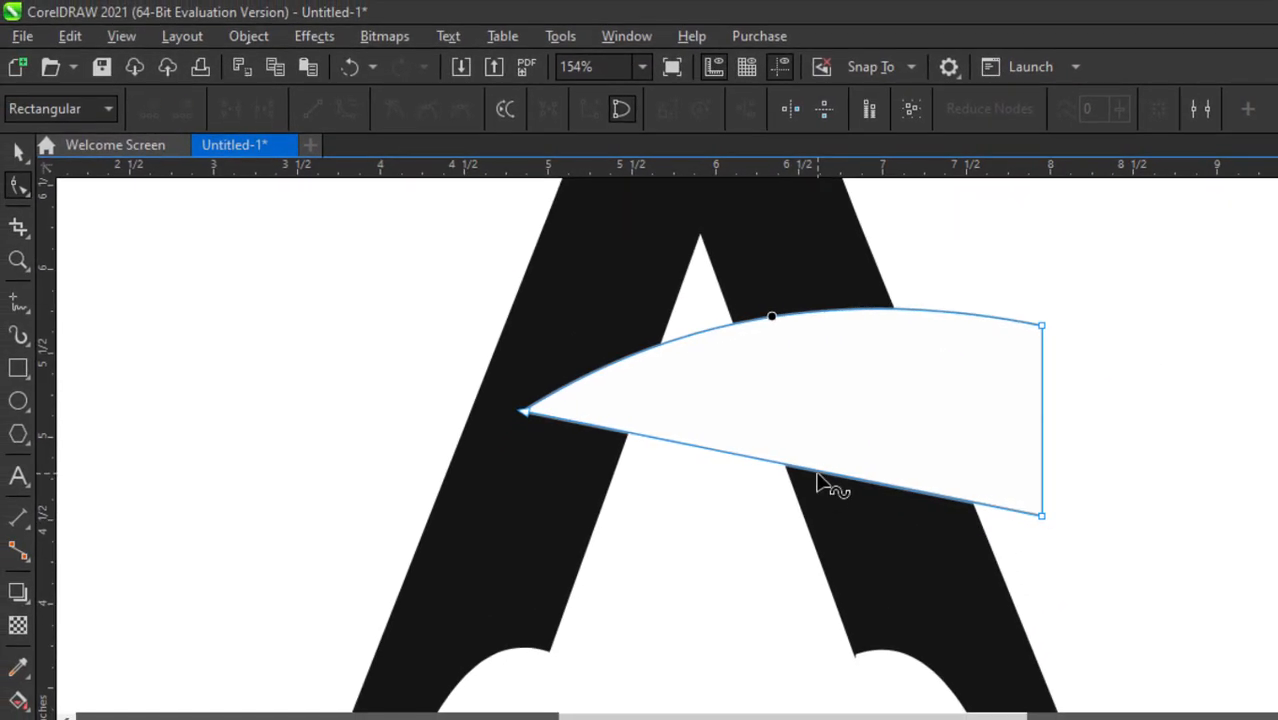
# Step: Convert the shape's lower edge to a curve and bow it upward into a swoosh
pyautogui.rightClick(1024, 485)
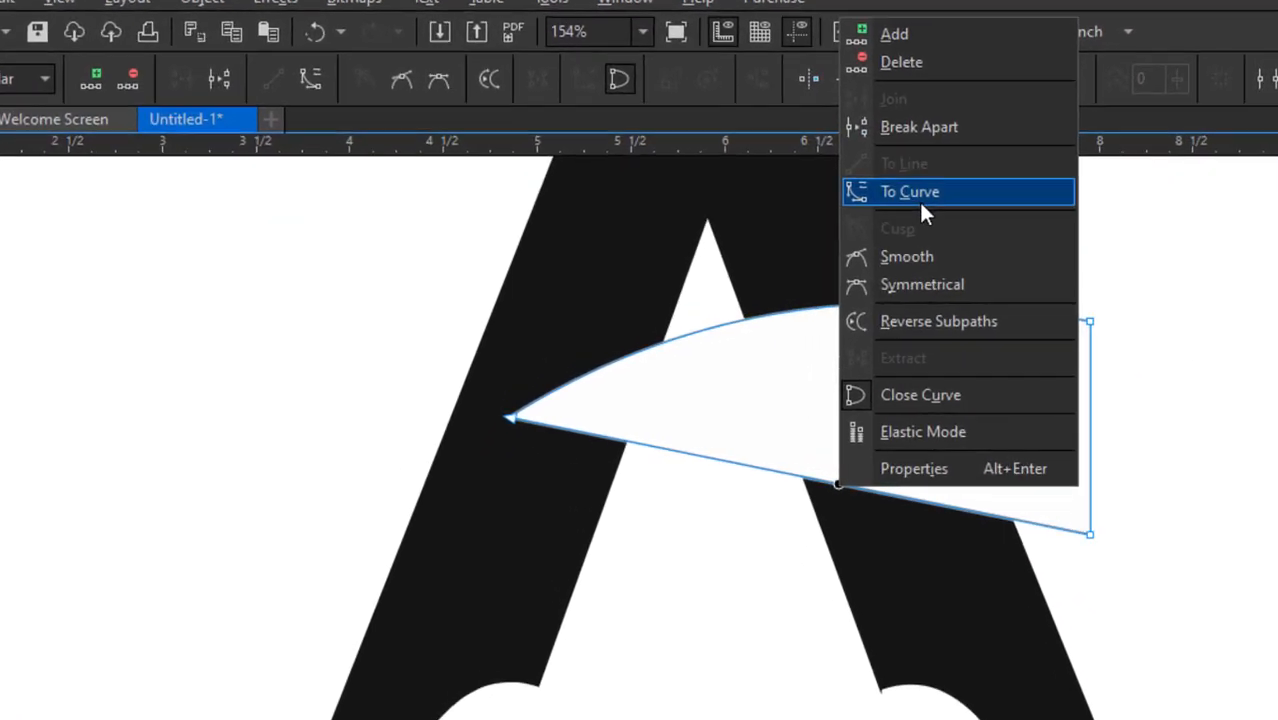
pyautogui.click(888, 210)
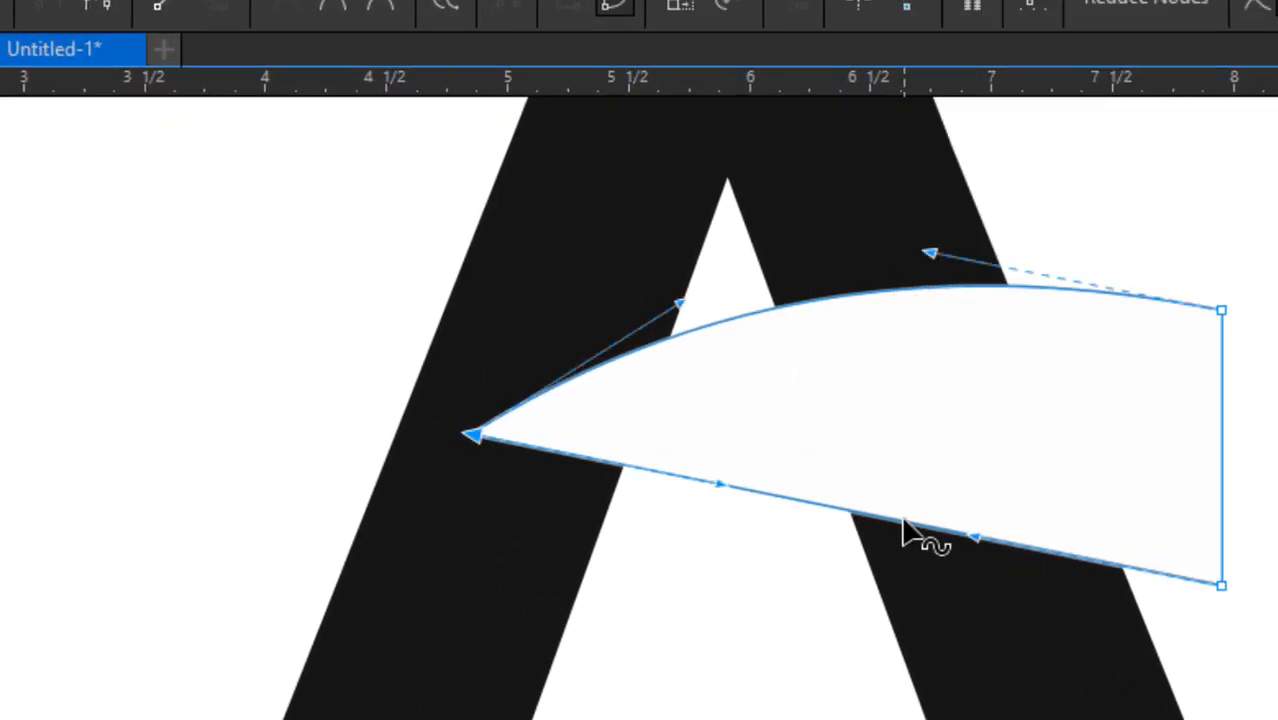
pyautogui.moveTo(905, 535); pyautogui.dragTo(887, 434)
pyautogui.scroll(-2, 887, 434)
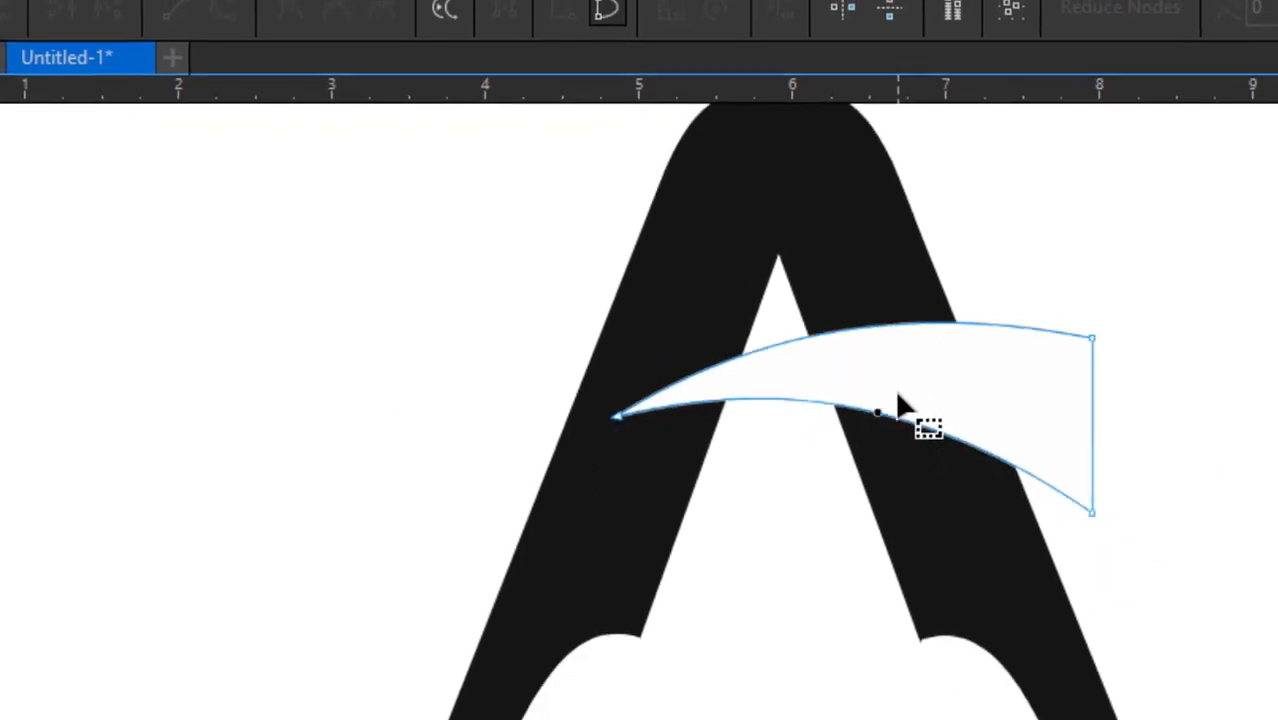
# Step: Move the swoosh's two right corner nodes inward, closer to the A's right leg
pyautogui.scroll(1, 890, 385)
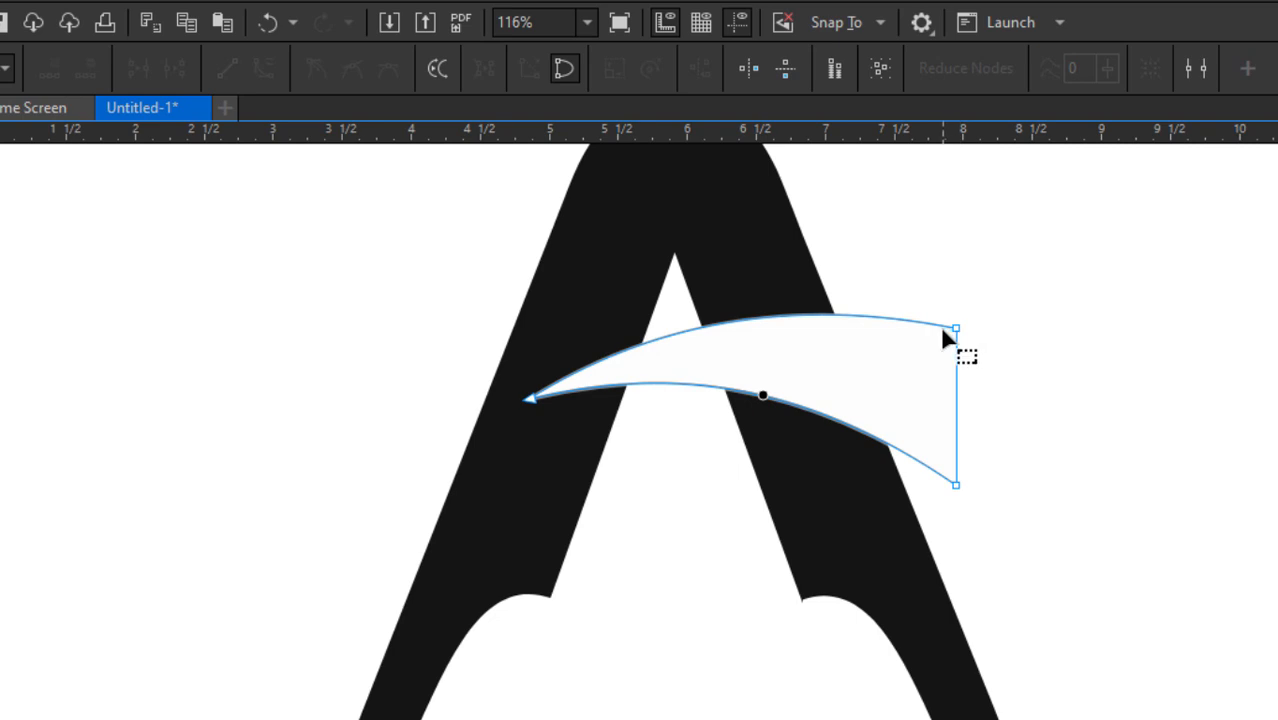
pyautogui.moveTo(959, 324); pyautogui.dragTo(901, 320)
pyautogui.moveTo(955, 485); pyautogui.dragTo(934, 438)
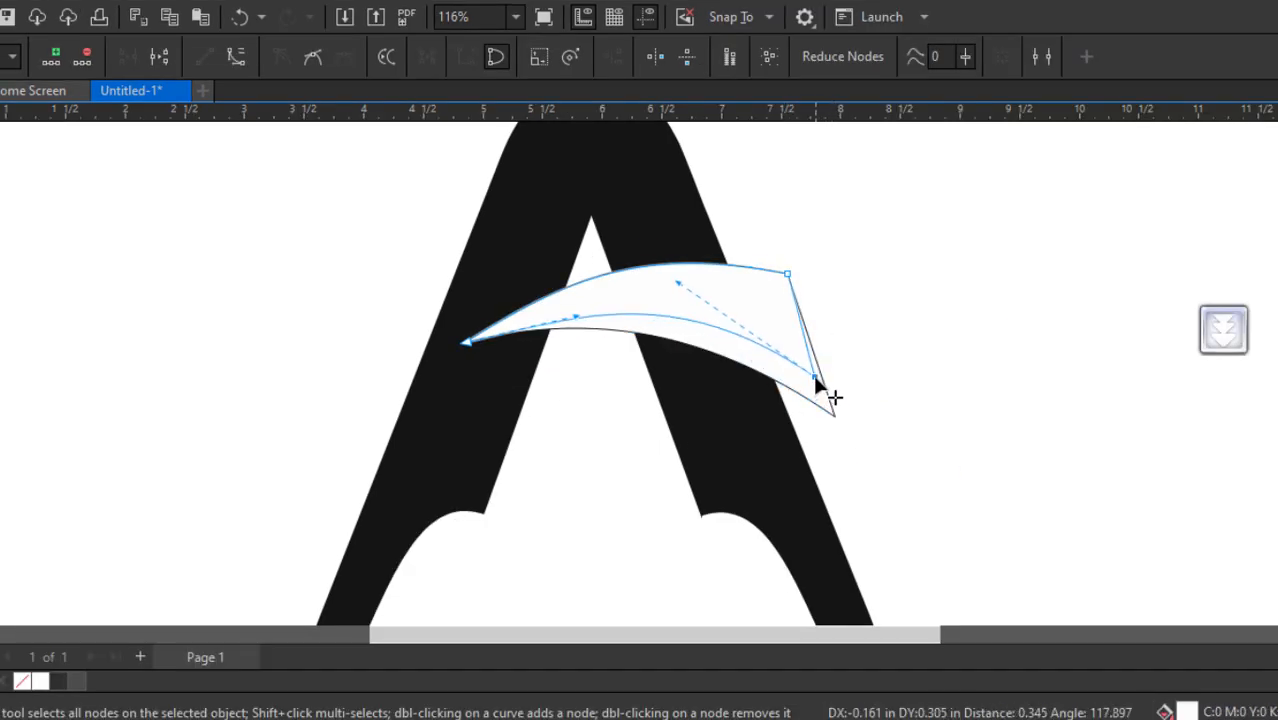
pyautogui.moveTo(817, 377); pyautogui.dragTo(822, 371)
pyautogui.scroll(1, 660, 338)
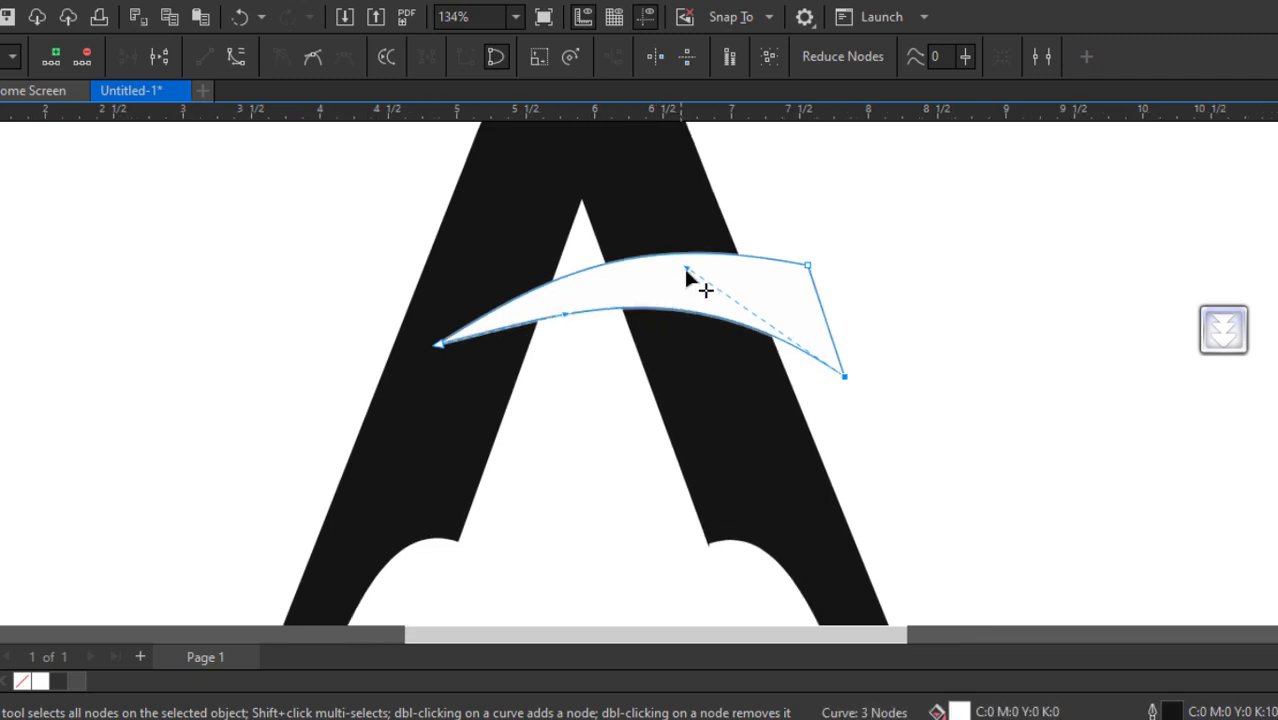
# Step: Refine the swoosh's curves by adjusting the lower edge's handles, the upper-right node and the bends of both long edges
pyautogui.moveTo(690, 280); pyautogui.dragTo(688, 281)
pyautogui.moveTo(565, 313); pyautogui.dragTo(566, 326)
pyautogui.moveTo(687, 281); pyautogui.dragTo(688, 289)
pyautogui.moveTo(808, 265); pyautogui.dragTo(799, 264)
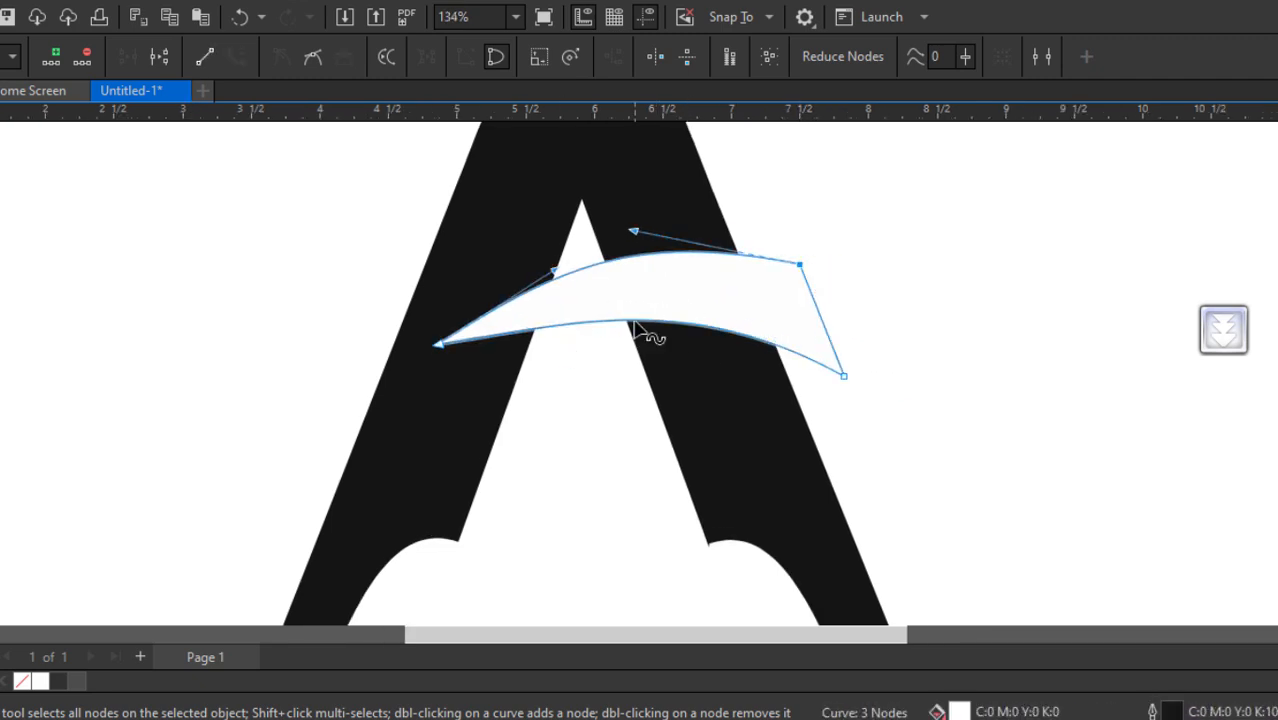
pyautogui.moveTo(630, 322); pyautogui.dragTo(631, 330)
pyautogui.moveTo(645, 253); pyautogui.dragTo(644, 249)
pyautogui.click(799, 265)
# Step: Enlarge the swoosh to about 3.19 × 1.02 in and slightly adjust the bend of its lower edge
pyautogui.press('space')
pyautogui.press('Escape')
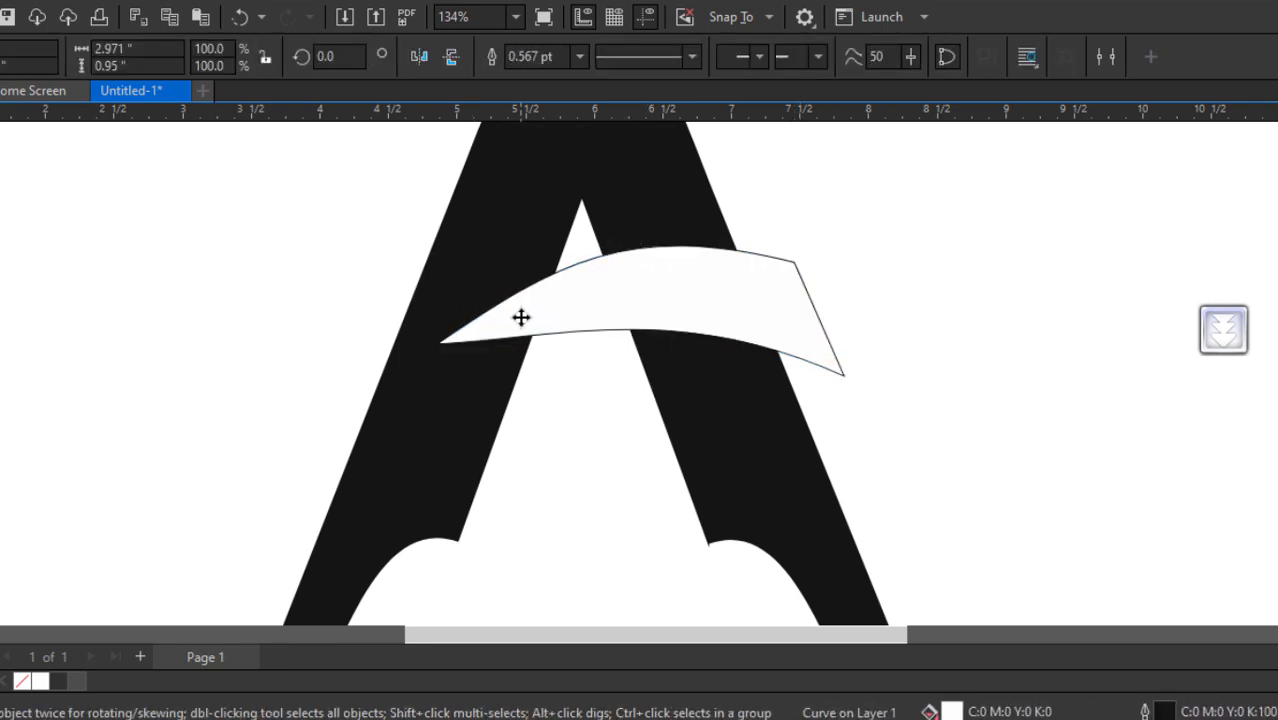
pyautogui.click(804, 271)
pyautogui.moveTo(850, 239); pyautogui.dragTo(865, 229)
pyautogui.press('space')
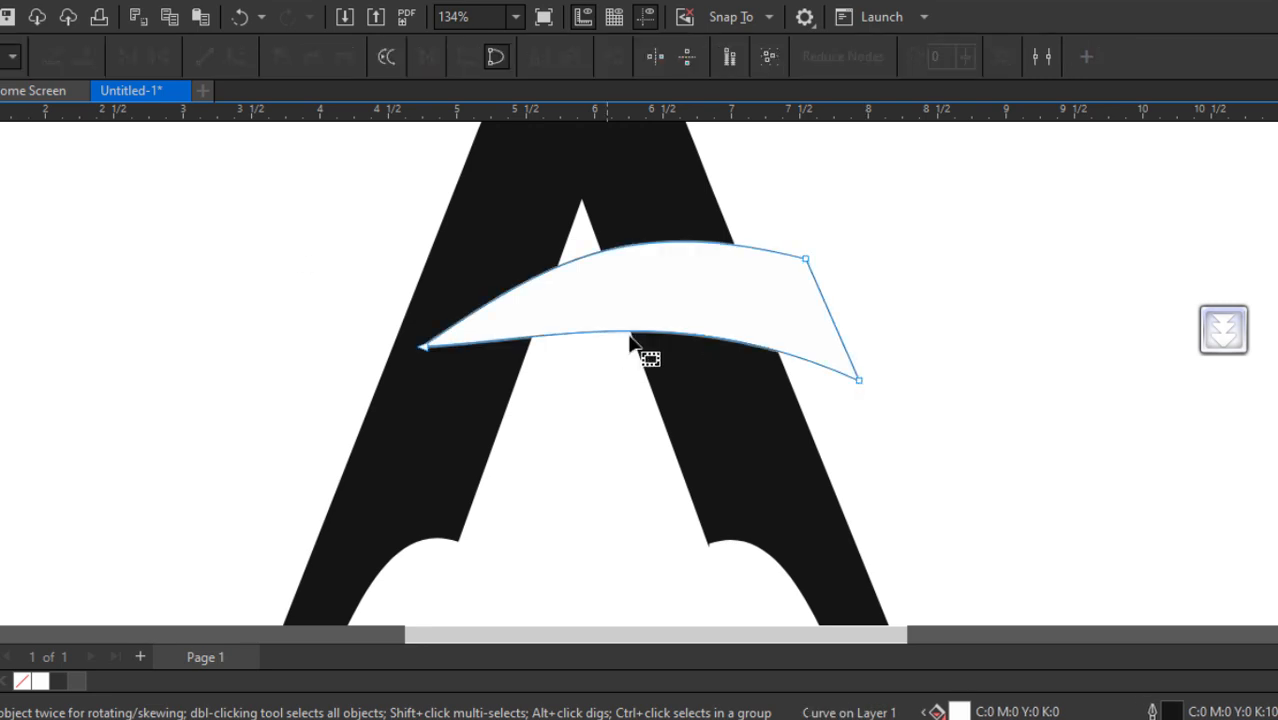
pyautogui.moveTo(681, 341); pyautogui.dragTo(680, 331)
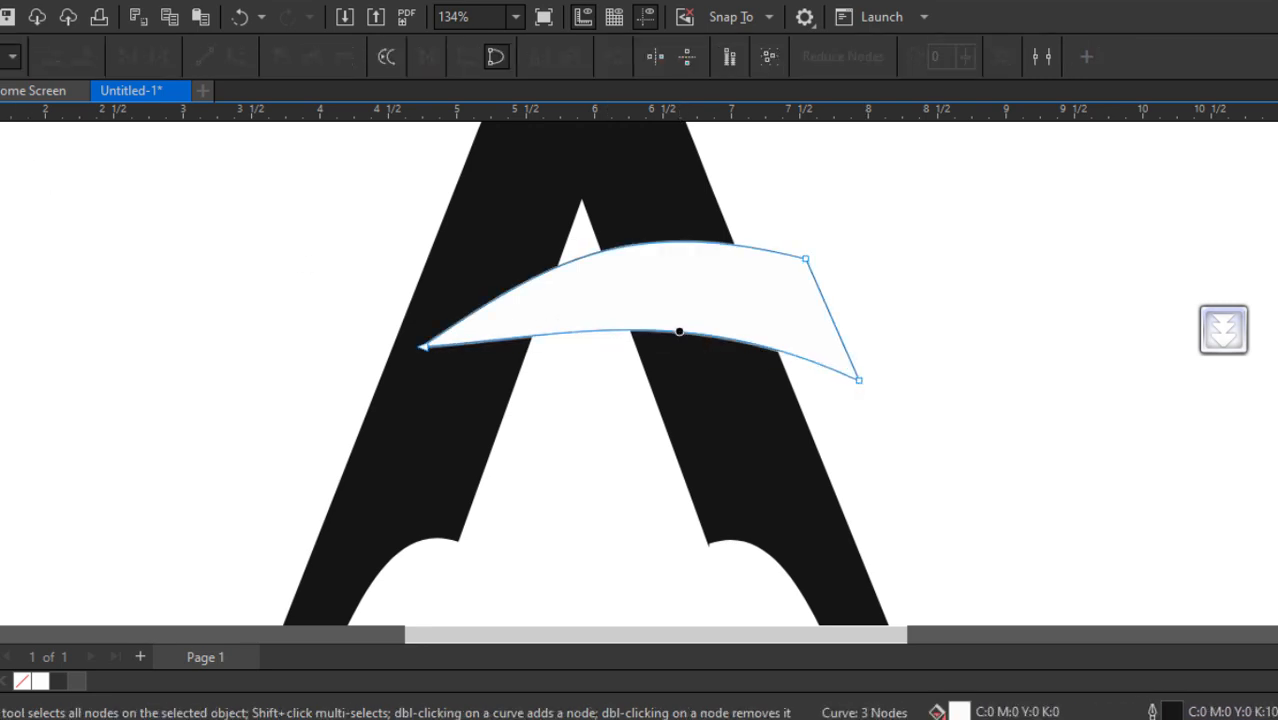
# Step: Move the swoosh slightly down across the A's legs
pyautogui.press('space')
pyautogui.scroll(-2, 597, 330)
pyautogui.click(923, 360)
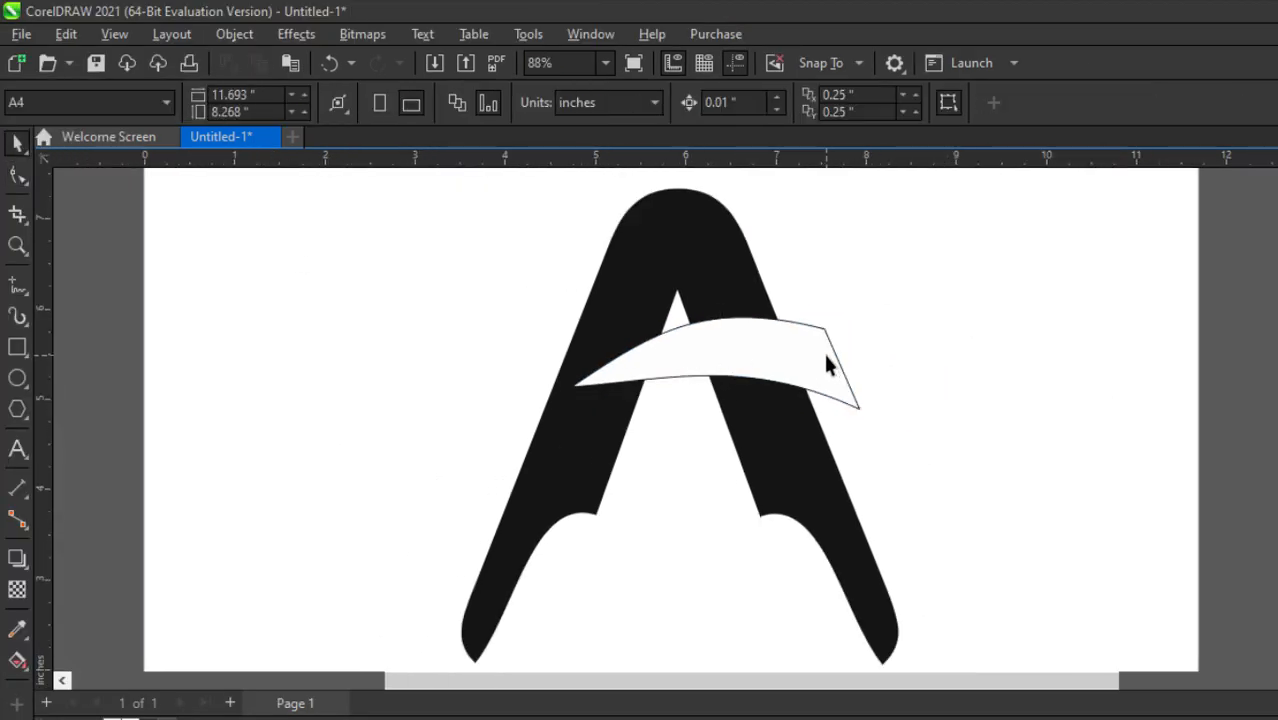
pyautogui.moveTo(776, 355); pyautogui.dragTo(775, 391)
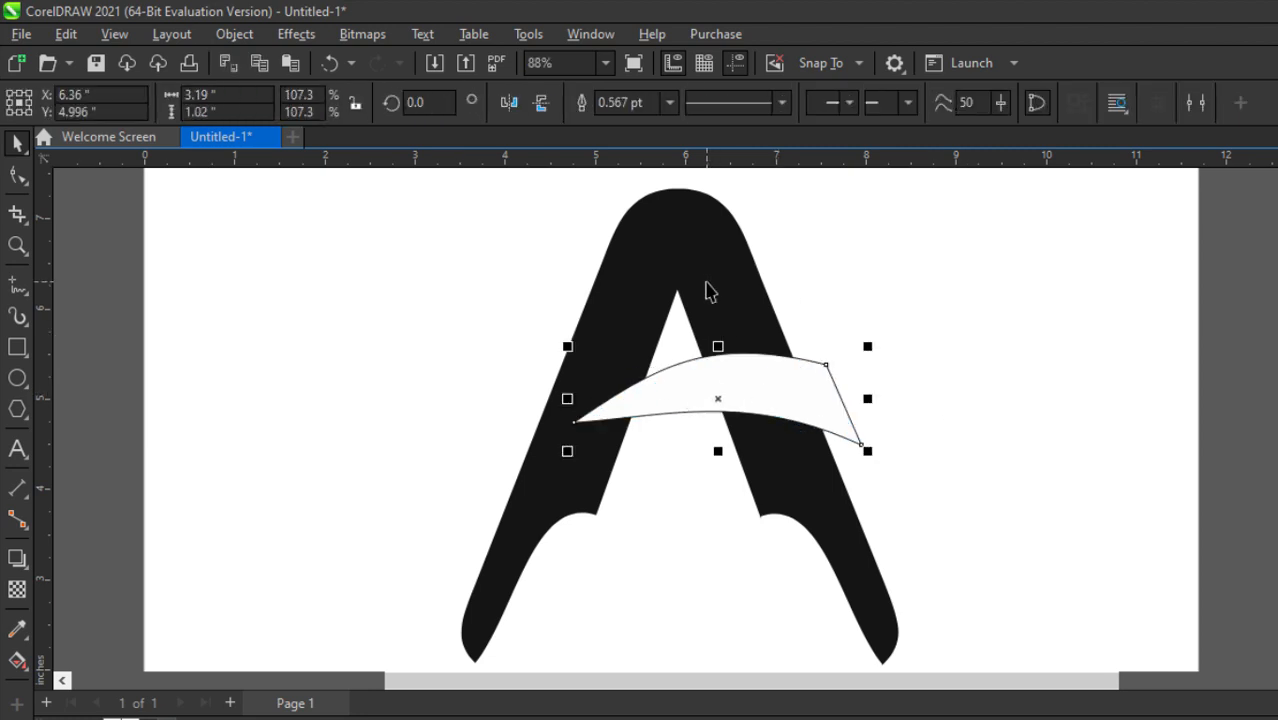
# Step: Trim the A with the white swoosh shape
pyautogui.click(920, 320)
pyautogui.click(710, 380)
pyautogui.keyDown('shift'); pyautogui.click(691, 258); pyautogui.keyUp('shift')
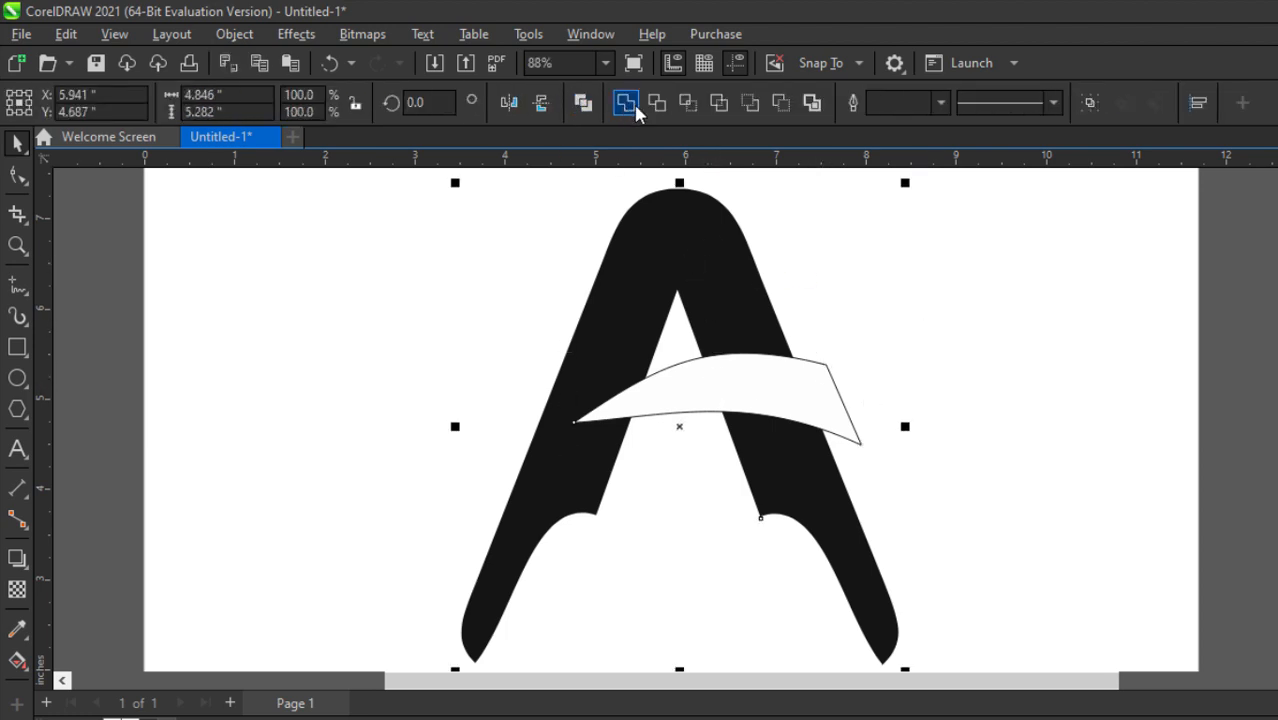
pyautogui.click(827, 414)
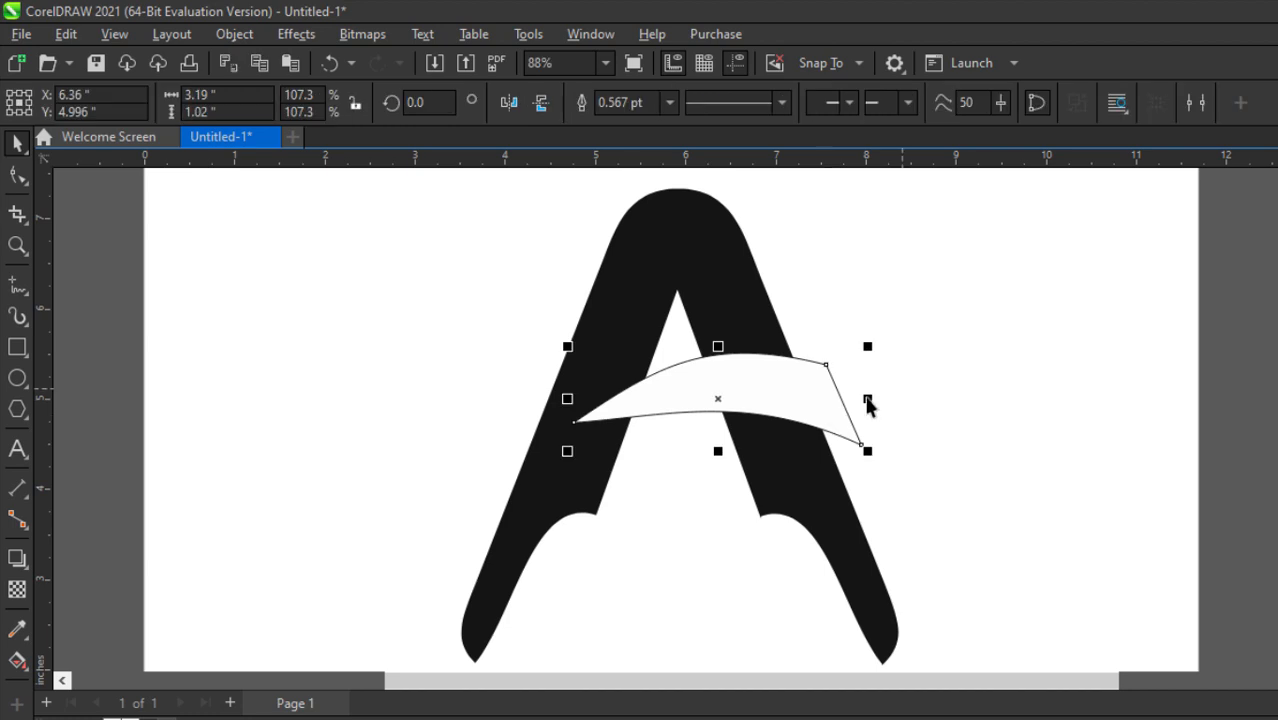
# Step: Move the white swoosh clear of the A, past its right leg
pyautogui.scroll(1, 824, 405)
pyautogui.moveTo(842, 381); pyautogui.dragTo(1075, 383)
pyautogui.scroll(2, 768, 400)
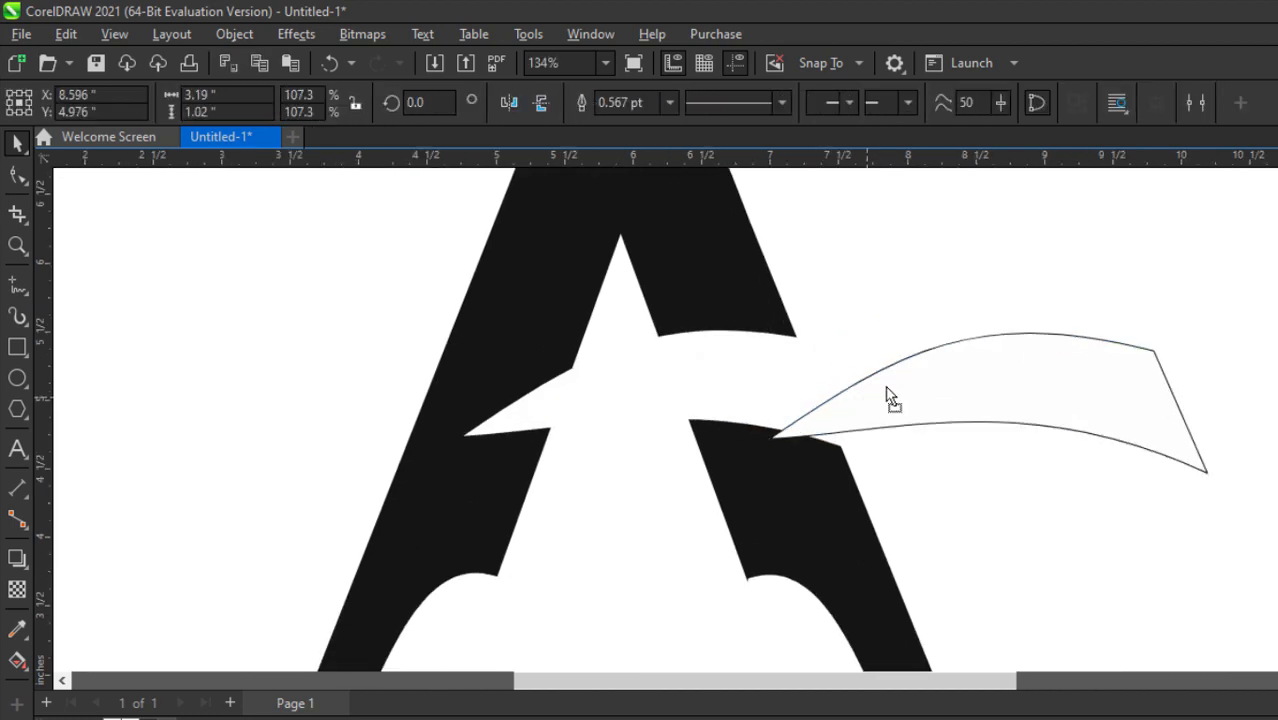
pyautogui.moveTo(893, 399); pyautogui.dragTo(975, 362)
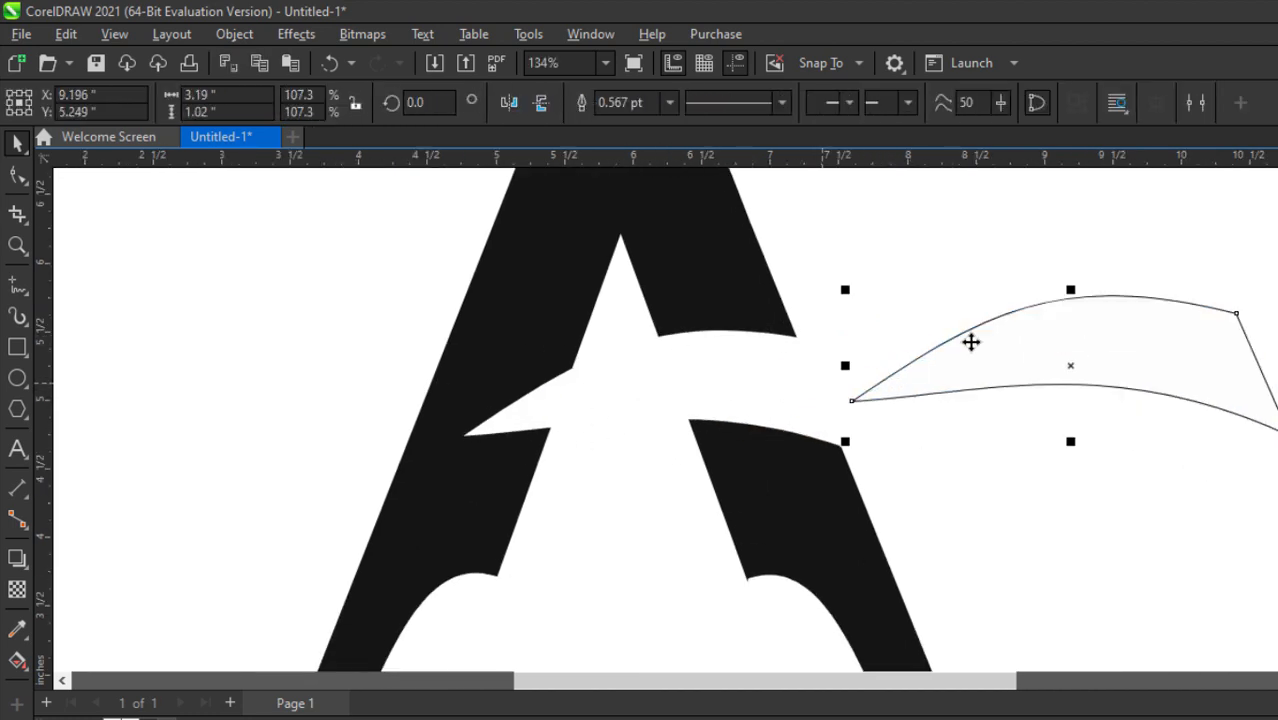
pyautogui.scroll(-1, 650, 420)
pyautogui.scroll(1, 692, 408)
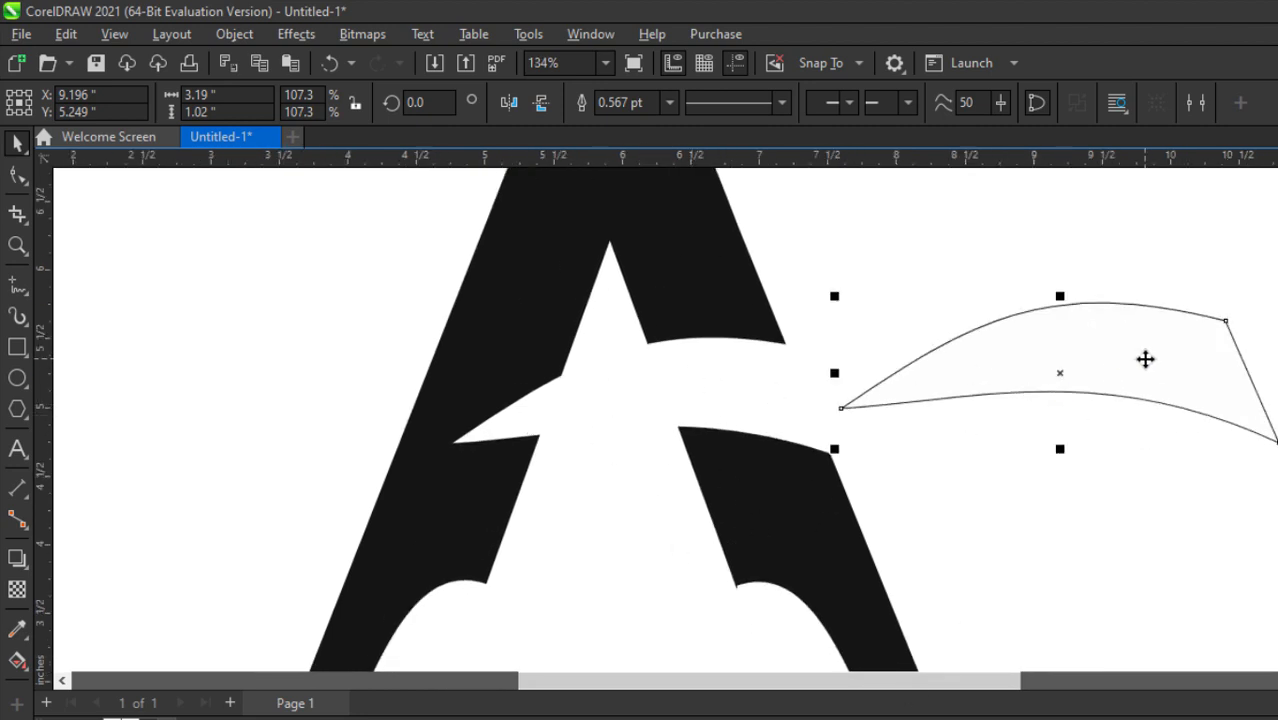
# Step: Move the swoosh back into the A's cut-out and scale it down to about 2.5 × 0.8 in
pyautogui.moveTo(1145, 359); pyautogui.dragTo(830, 363)
pyautogui.scroll(2, 782, 430)
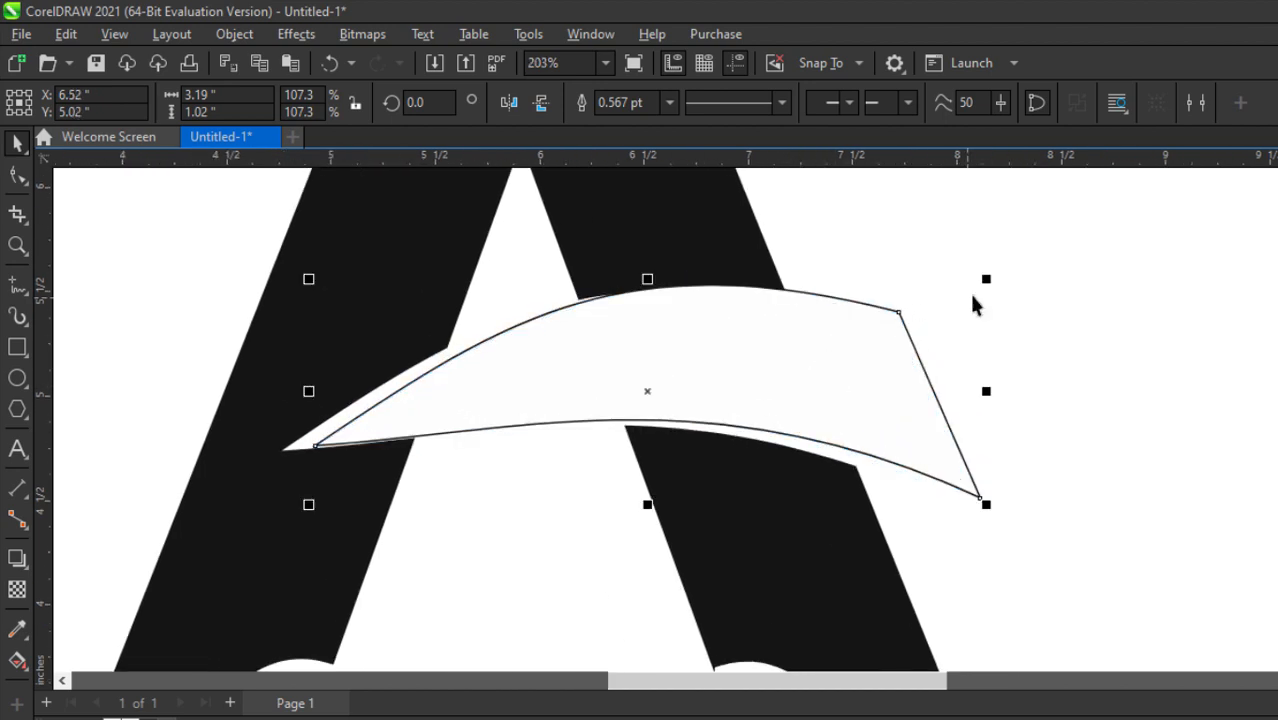
pyautogui.moveTo(988, 290); pyautogui.dragTo(887, 322)
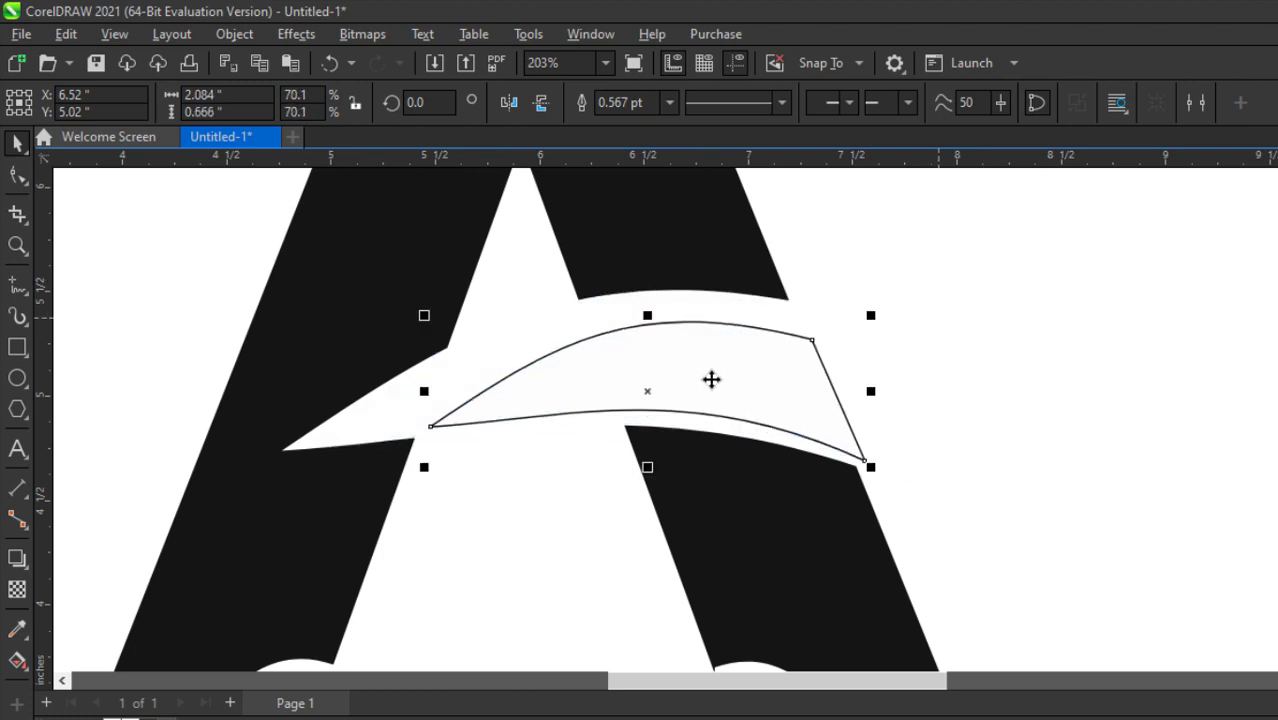
pyautogui.moveTo(710, 377); pyautogui.dragTo(706, 365)
pyautogui.moveTo(870, 300); pyautogui.dragTo(910, 285)
pyautogui.moveTo(842, 350); pyautogui.dragTo(842, 367)
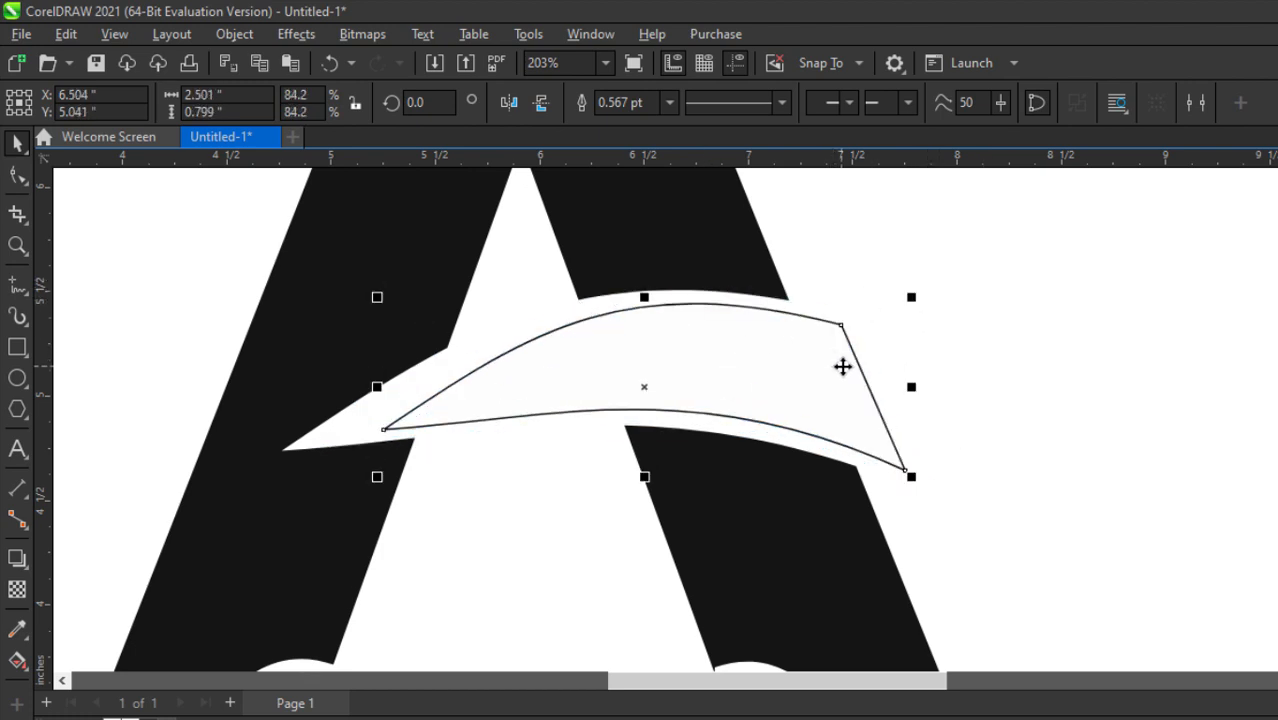
# Step: Extend the swoosh's pointed left tip node further into the cut-out in the A's left leg
pyautogui.click(985, 350)
pyautogui.click(474, 408)
pyautogui.scroll(2, 474, 408)
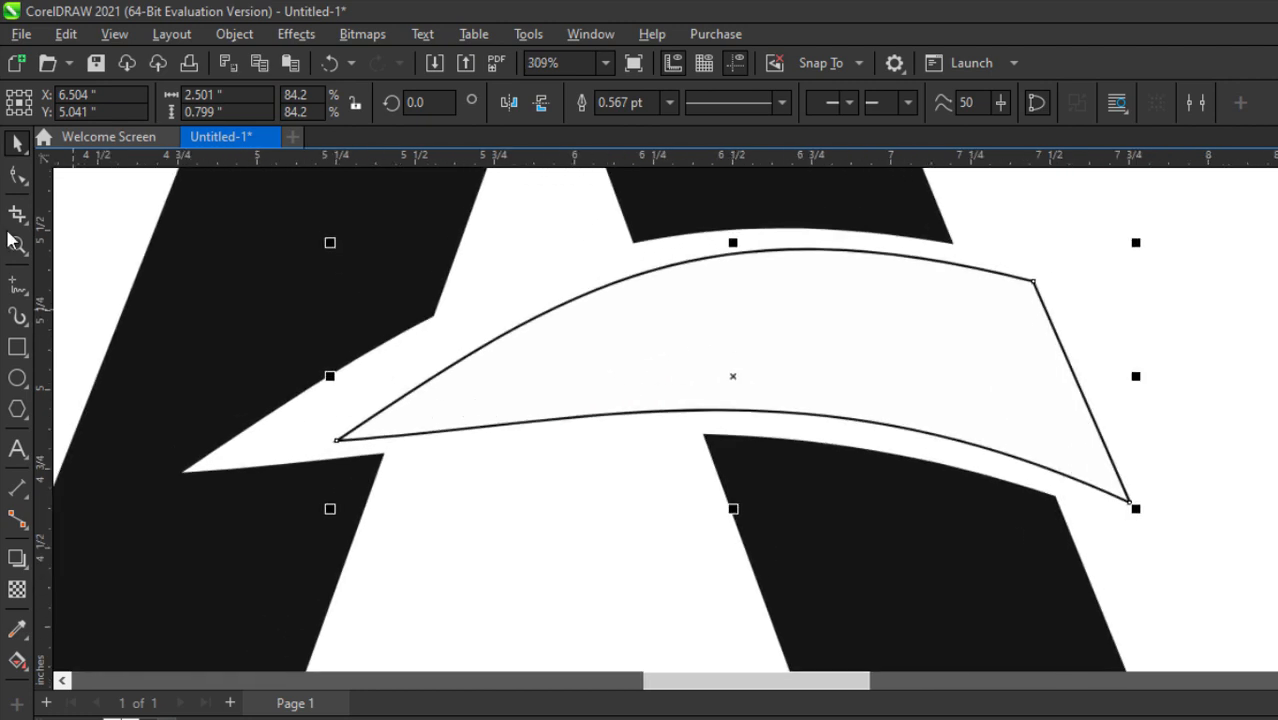
pyautogui.click(22, 179)
pyautogui.moveTo(338, 442); pyautogui.dragTo(272, 447)
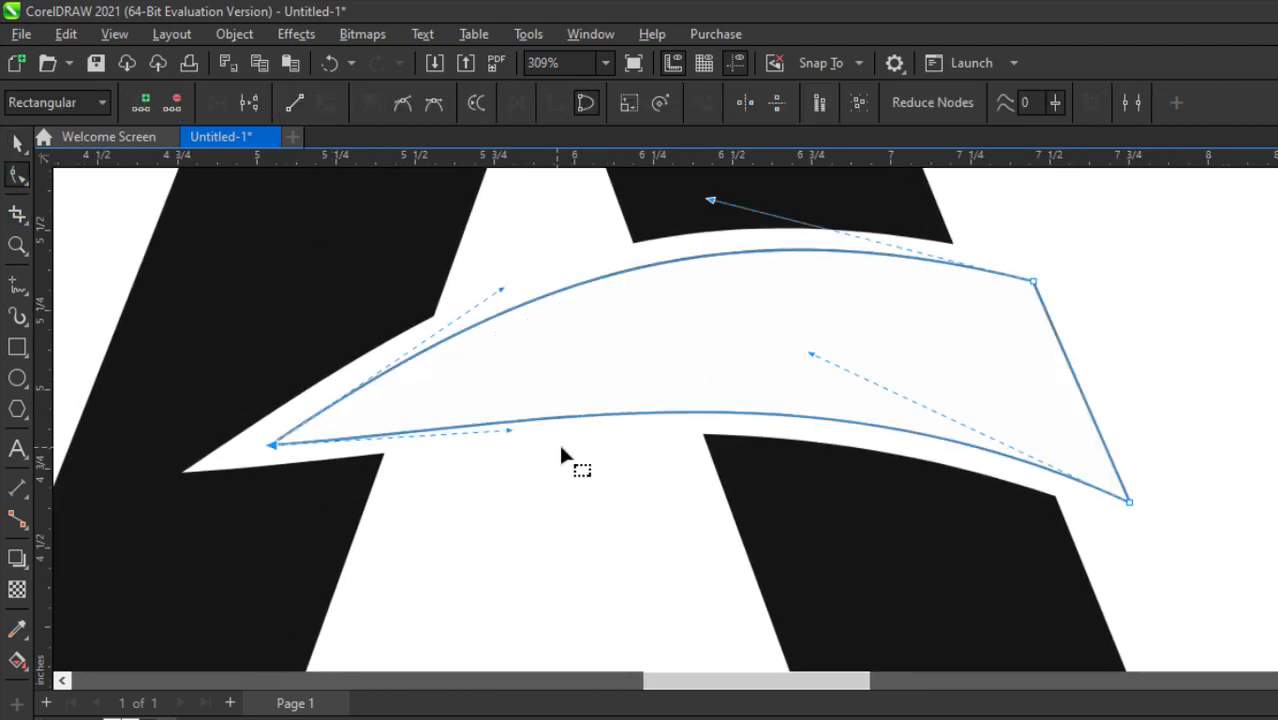
# Step: Scale the swoosh down to about 2.57 × 0.76 in and reposition it within the cut-out
pyautogui.scroll(-1, 560, 441)
pyautogui.click(22, 145)
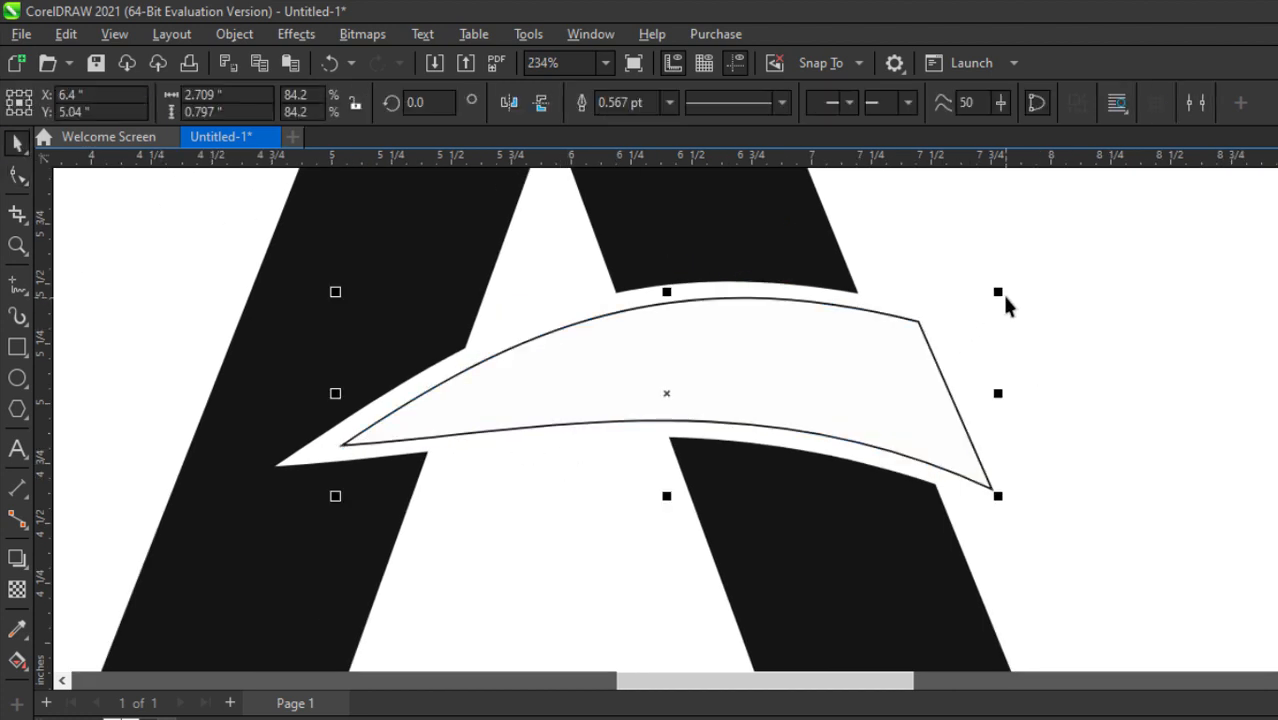
pyautogui.moveTo(1001, 292); pyautogui.dragTo(983, 296)
pyautogui.moveTo(779, 349); pyautogui.dragTo(789, 346)
pyautogui.scroll(-2, 1026, 350)
pyautogui.click(1097, 387)
pyautogui.scroll(-2, 608, 322)
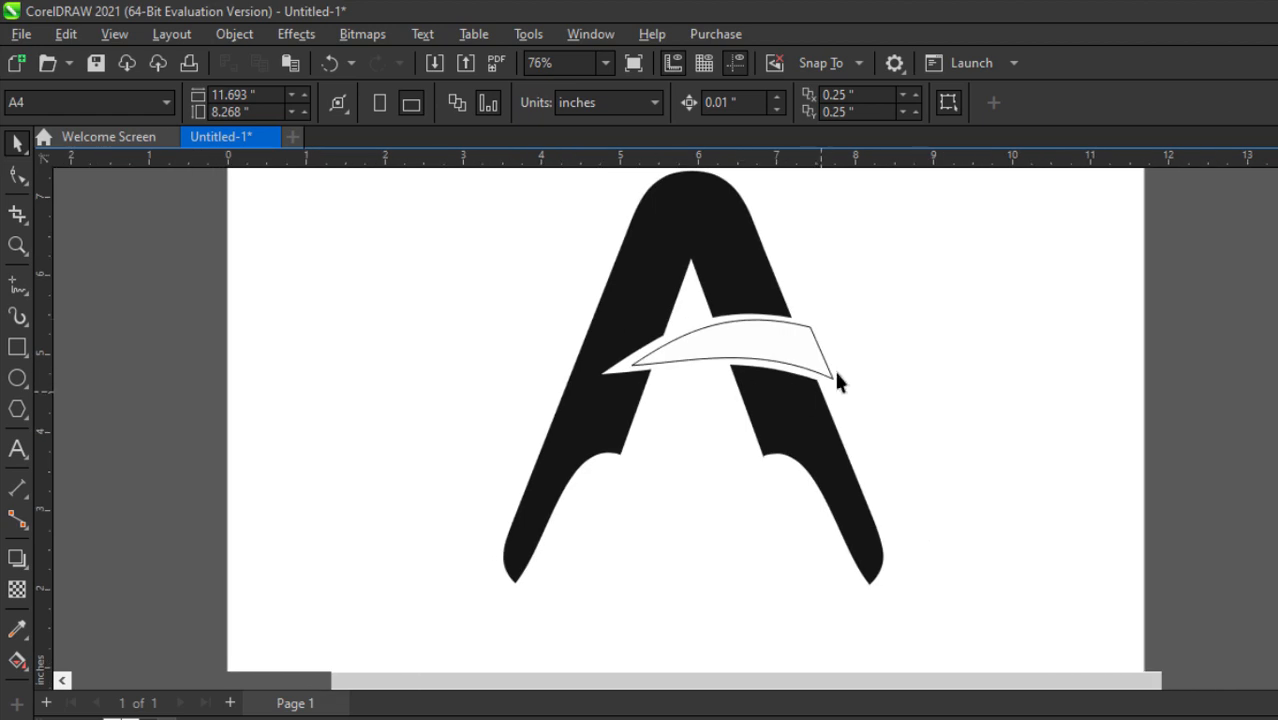
# Step: Fill the swoosh with 90% black and remove its outline
pyautogui.click(759, 349)
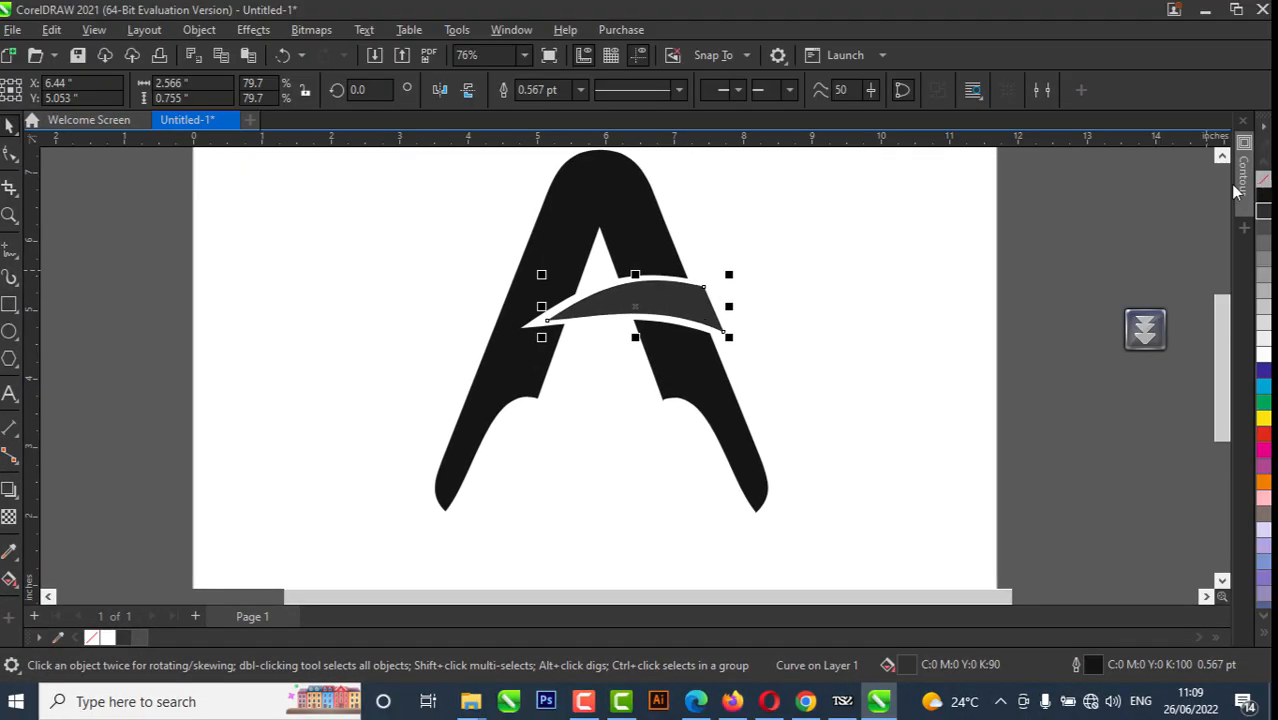
pyautogui.rightClick(1263, 179)
pyautogui.click(735, 342)
pyautogui.scroll(-1, 712, 347)
pyautogui.click(705, 309)
pyautogui.click(482, 188)
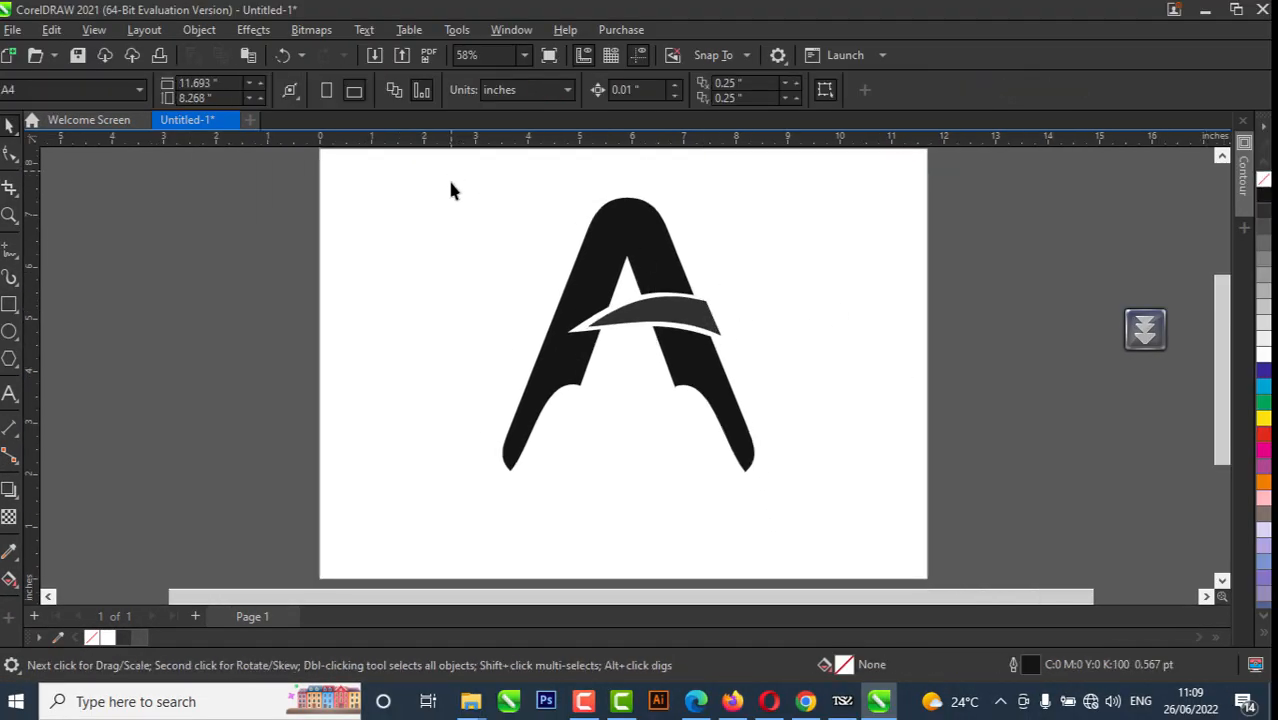
pyautogui.moveTo(858, 530); pyautogui.dragTo(860, 530)
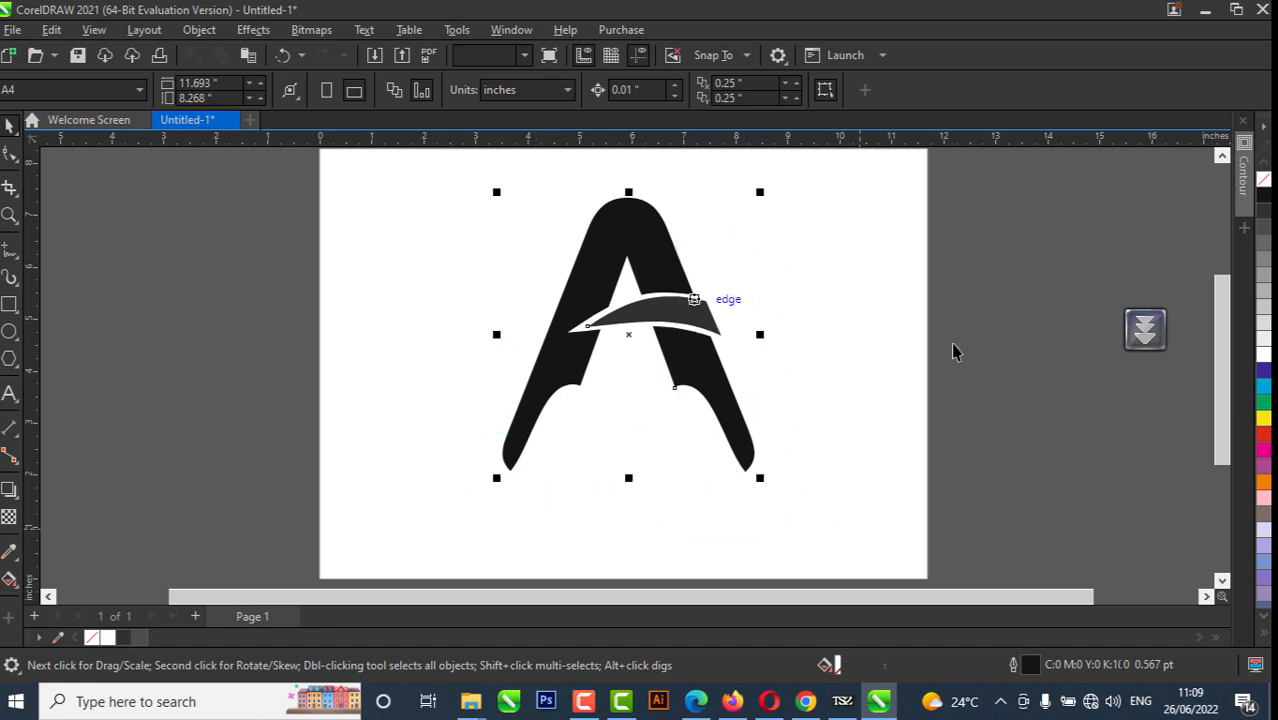
pyautogui.click(779, 326)
pyautogui.click(672, 331)
pyautogui.click(673, 314)
pyautogui.click(786, 309)
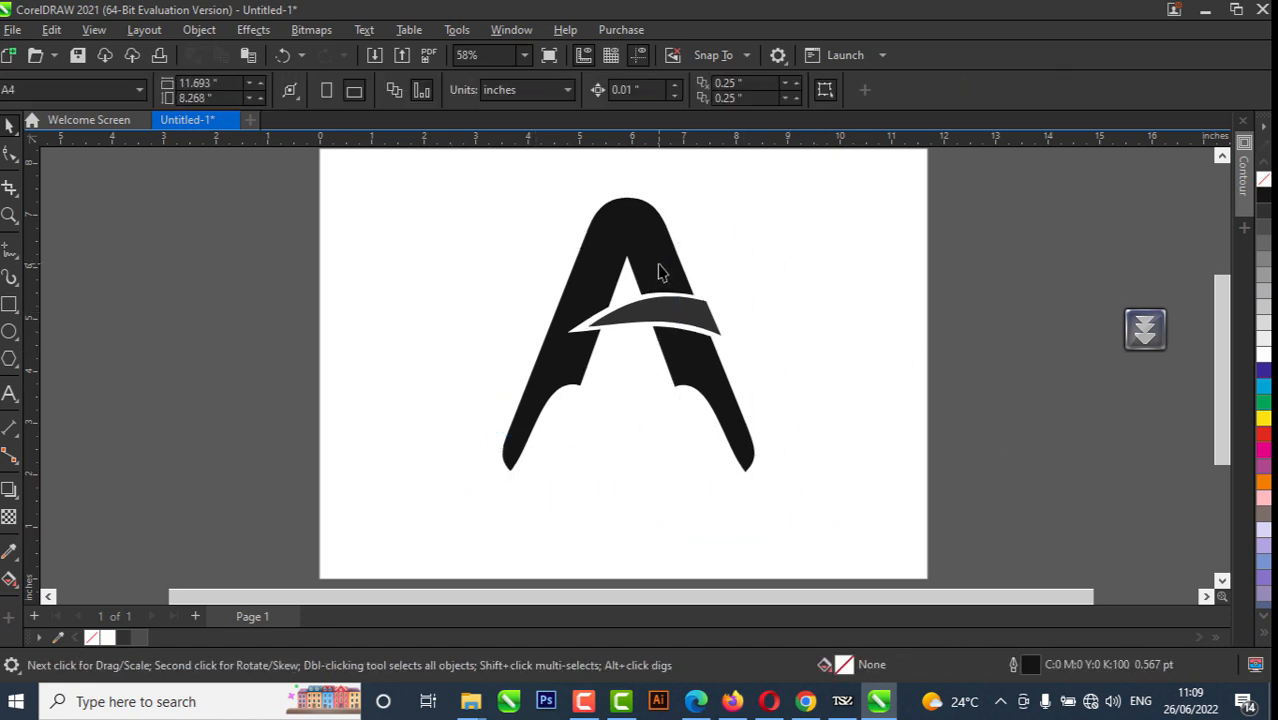
# Step: Weld the swoosh and the letter A into one curve
pyautogui.click(659, 271)
pyautogui.click(650, 332)
pyautogui.keyDown('shift'); pyautogui.click(645, 250); pyautogui.keyUp('shift')
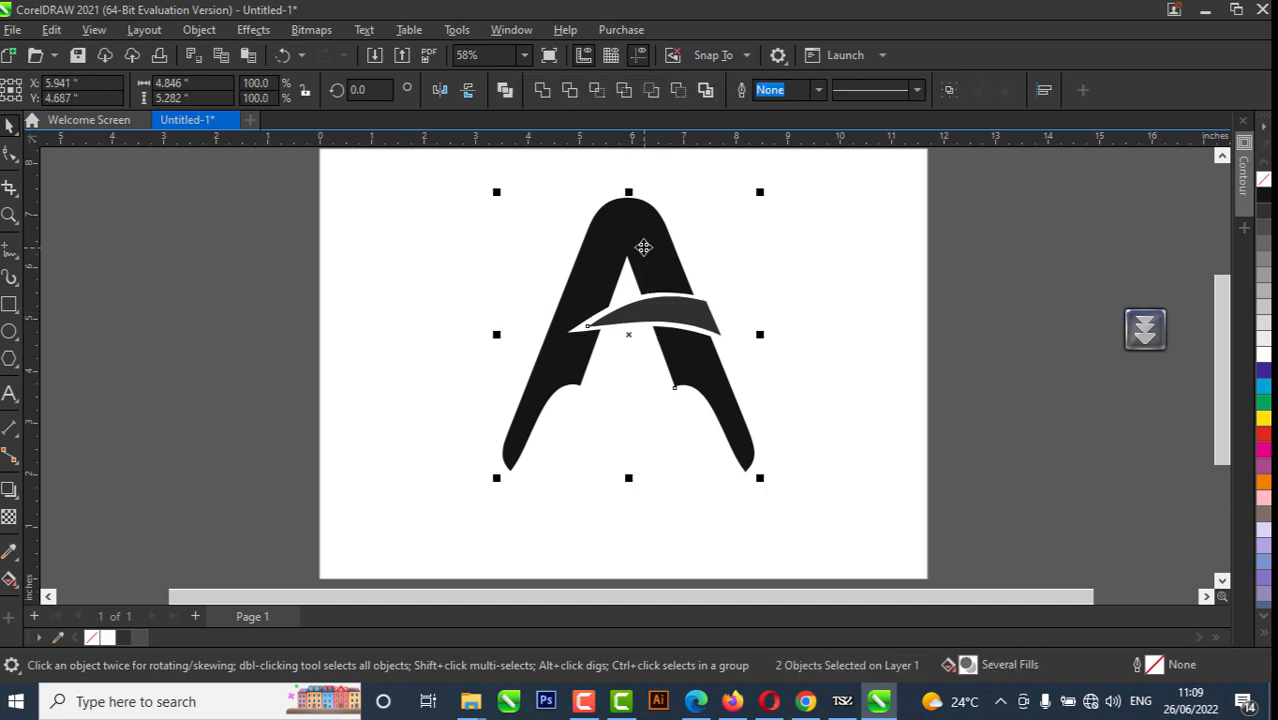
pyautogui.click(548, 91)
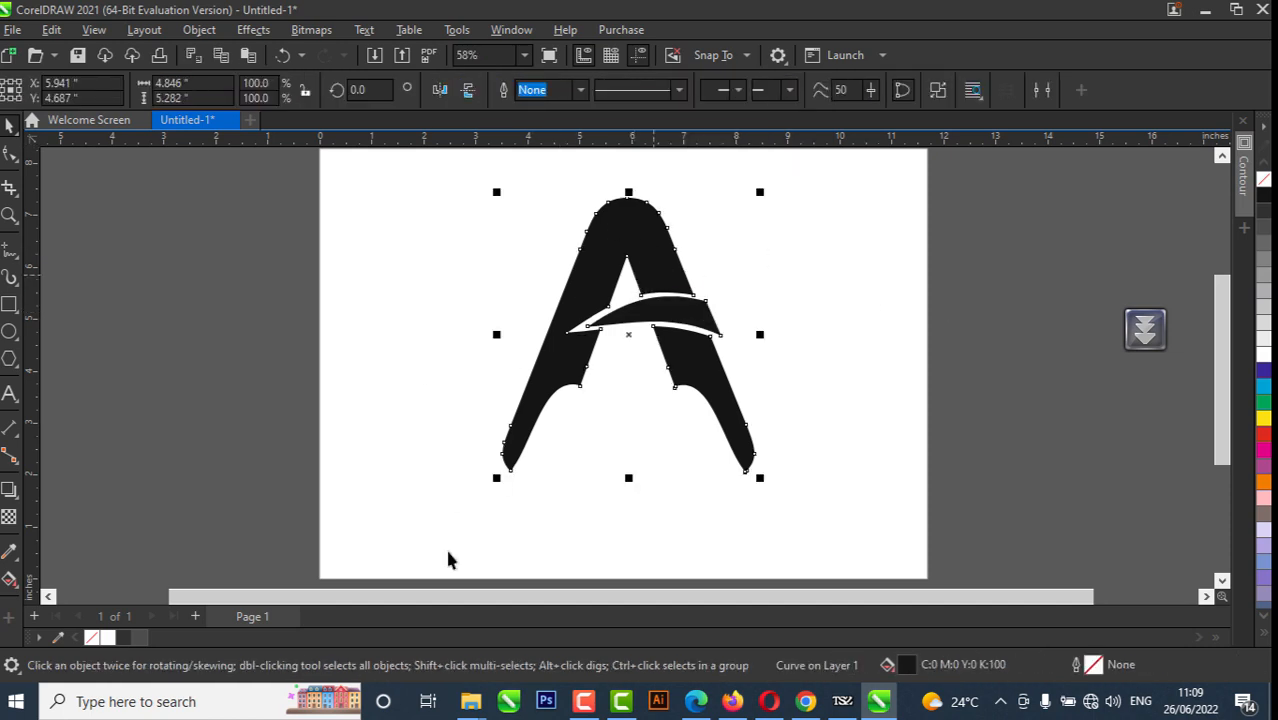
# Step: Scale the welded A down to about 3.62 × 3.94 in around its centre
pyautogui.click(677, 398)
pyautogui.click(688, 390)
pyautogui.moveTo(759, 191); pyautogui.dragTo(727, 227)
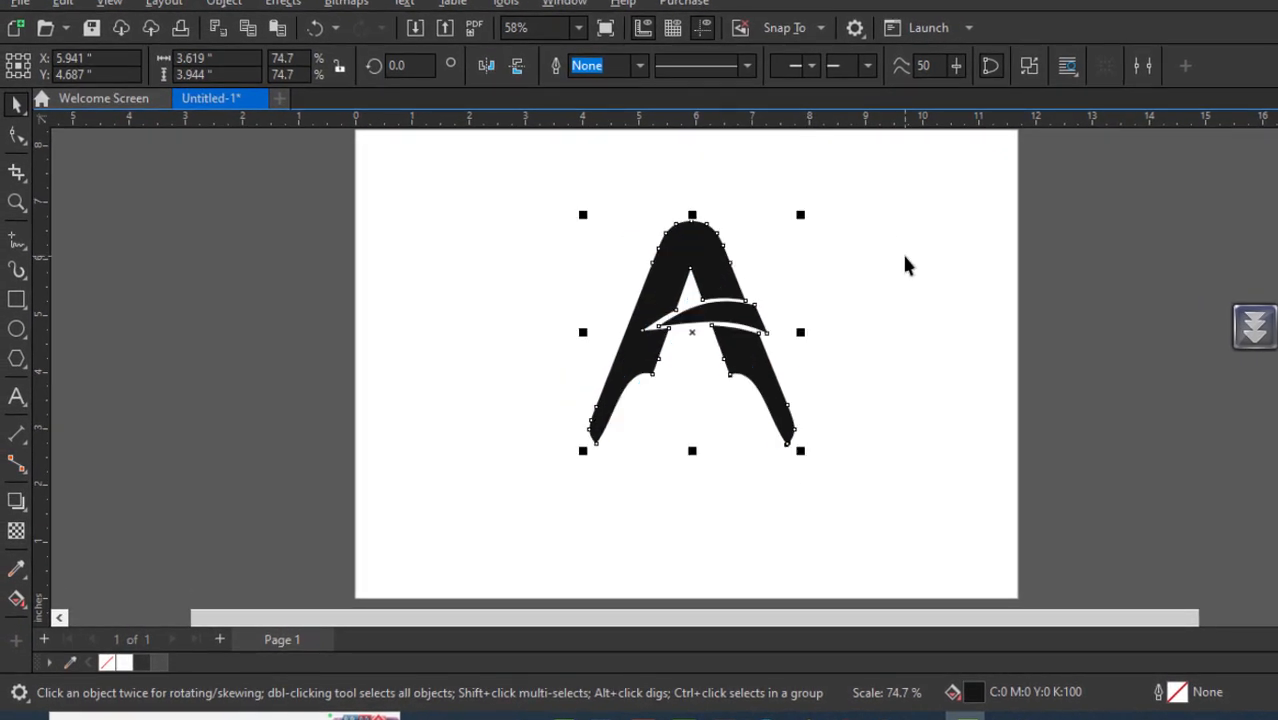
pyautogui.click(147, 427)
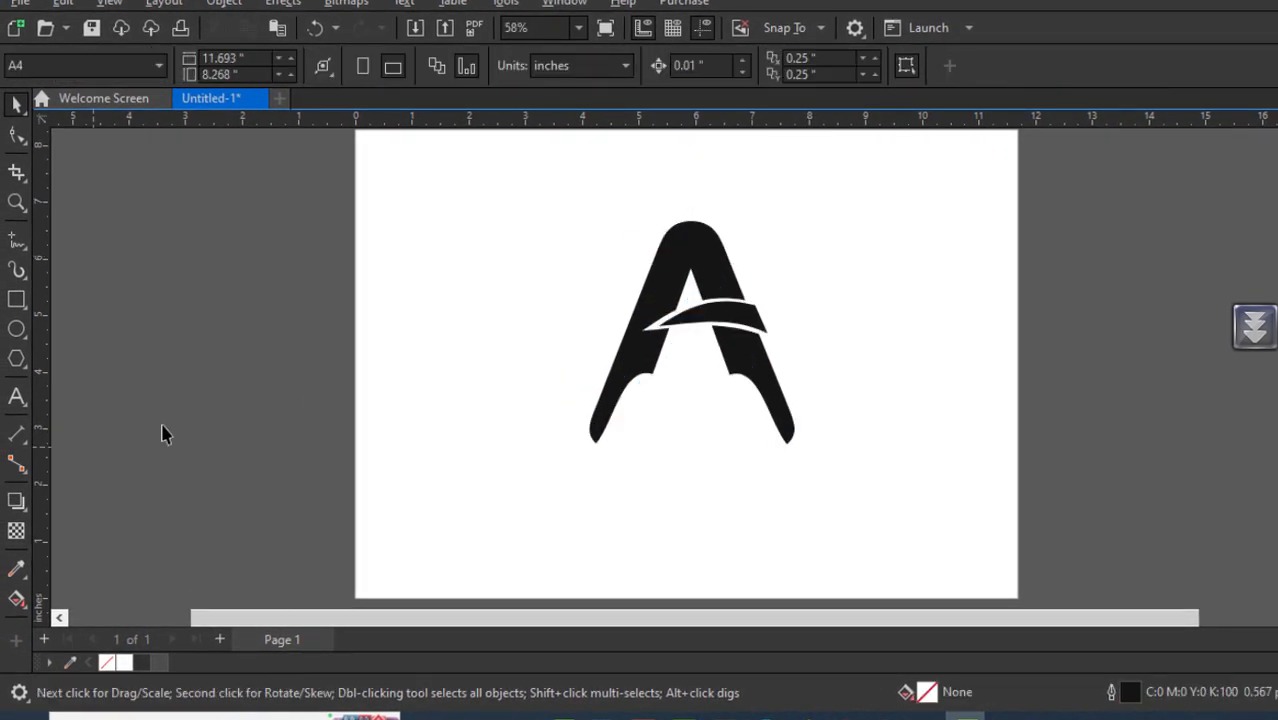
# Step: Draw a circle about 5.46 in across around the letter A
pyautogui.click(16, 330)
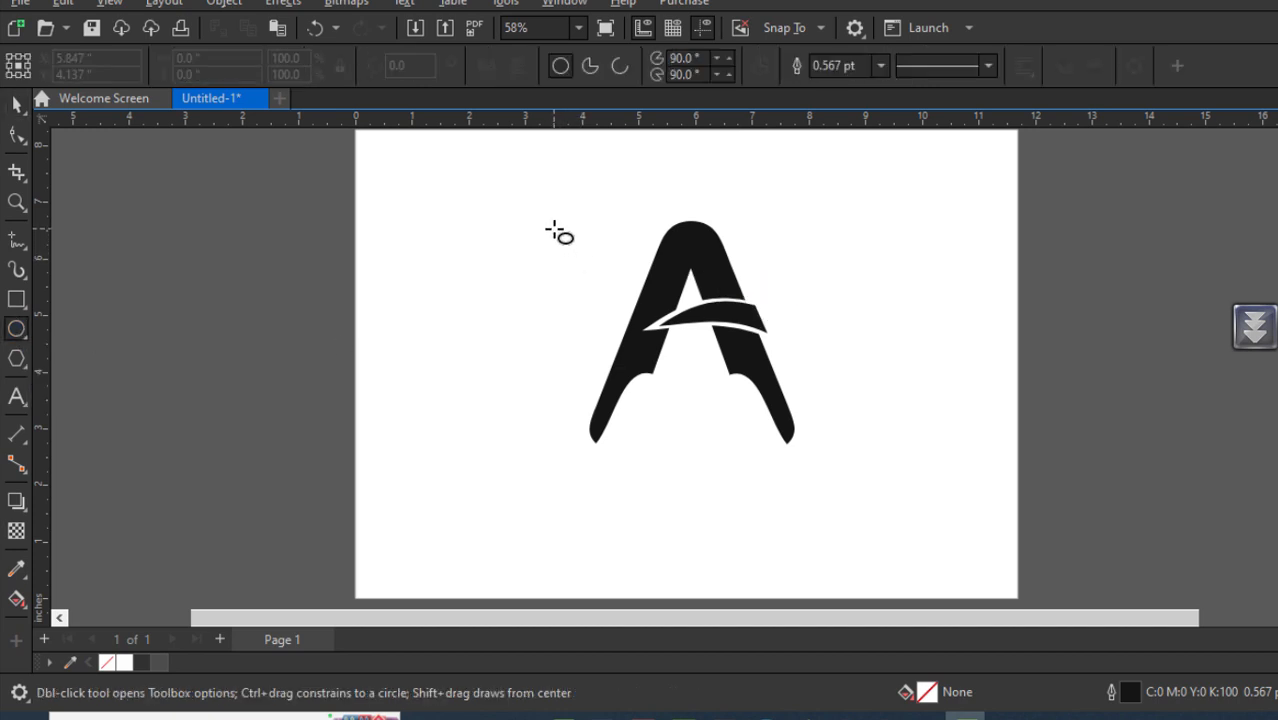
pyautogui.moveTo(554, 230); pyautogui.dragTo(849, 543)
pyautogui.click(17, 104)
pyautogui.moveTo(833, 328); pyautogui.dragTo(800, 285)
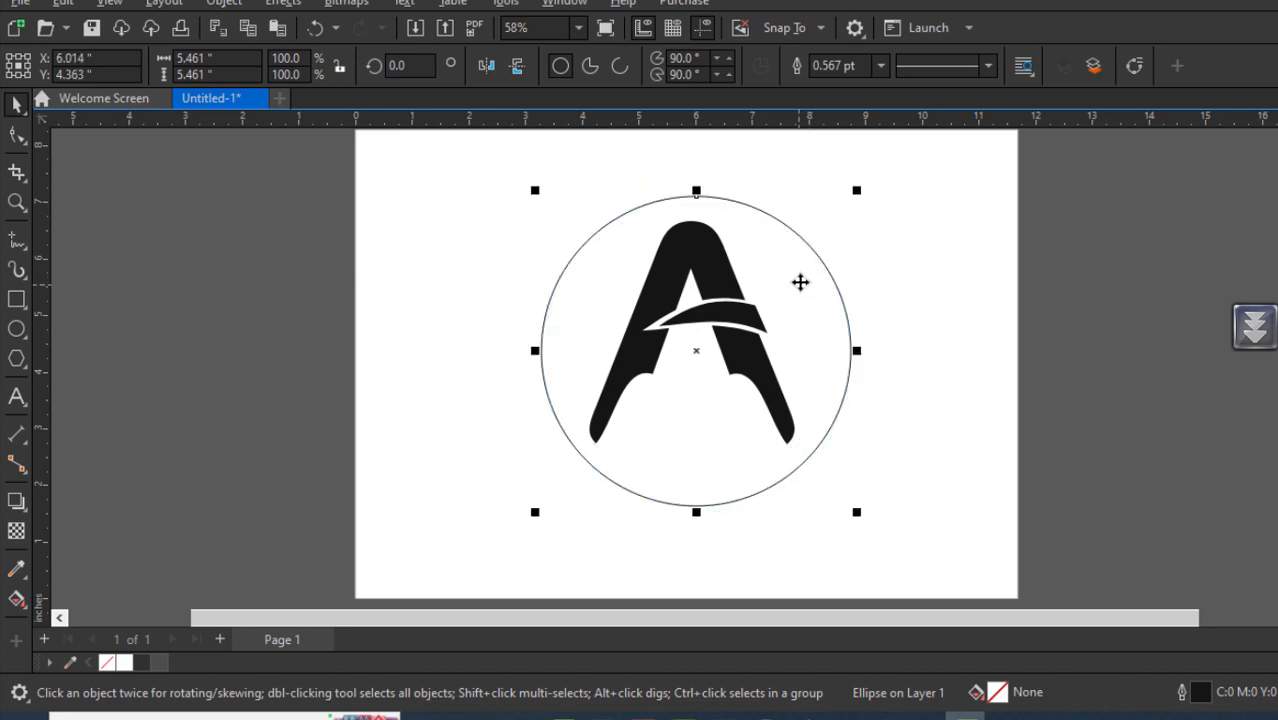
# Step: Centre the circle on the letter A and shift it slightly down so it surrounds the letter evenly
pyautogui.click(890, 260)
pyautogui.moveTo(919, 181); pyautogui.dragTo(528, 534)
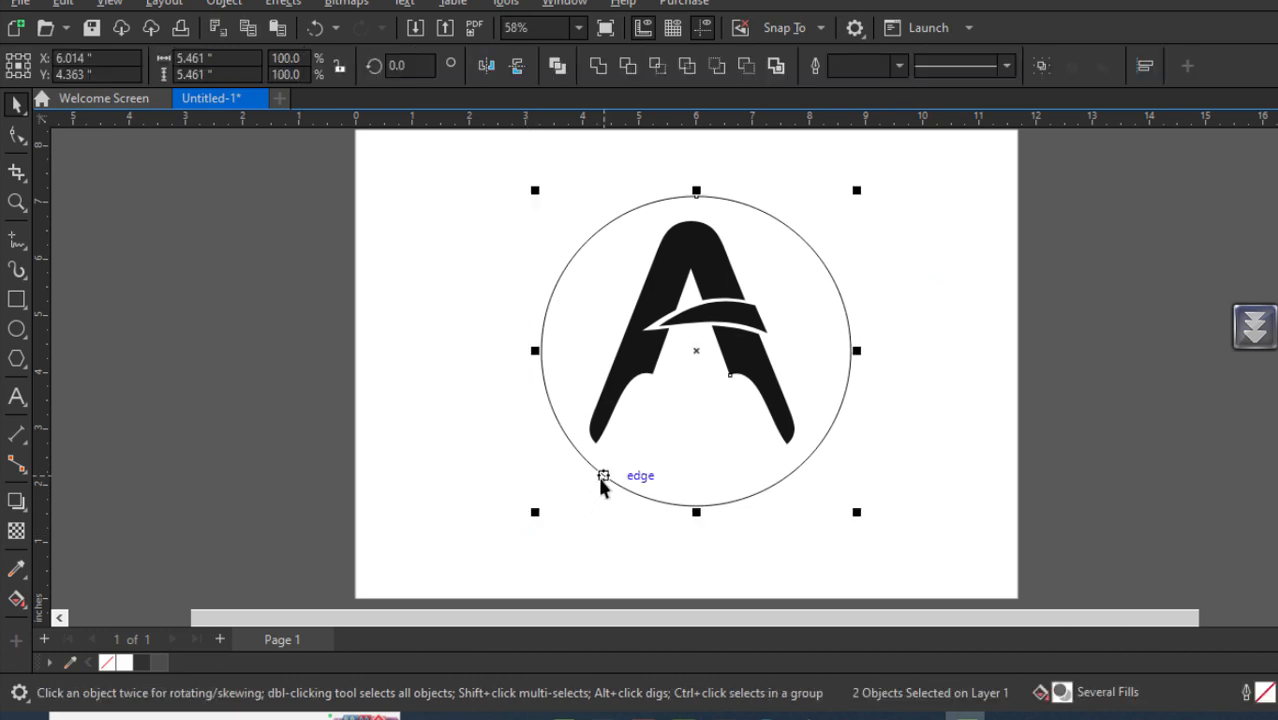
pyautogui.moveTo(605, 475); pyautogui.dragTo(607, 447)
pyautogui.click(951, 341)
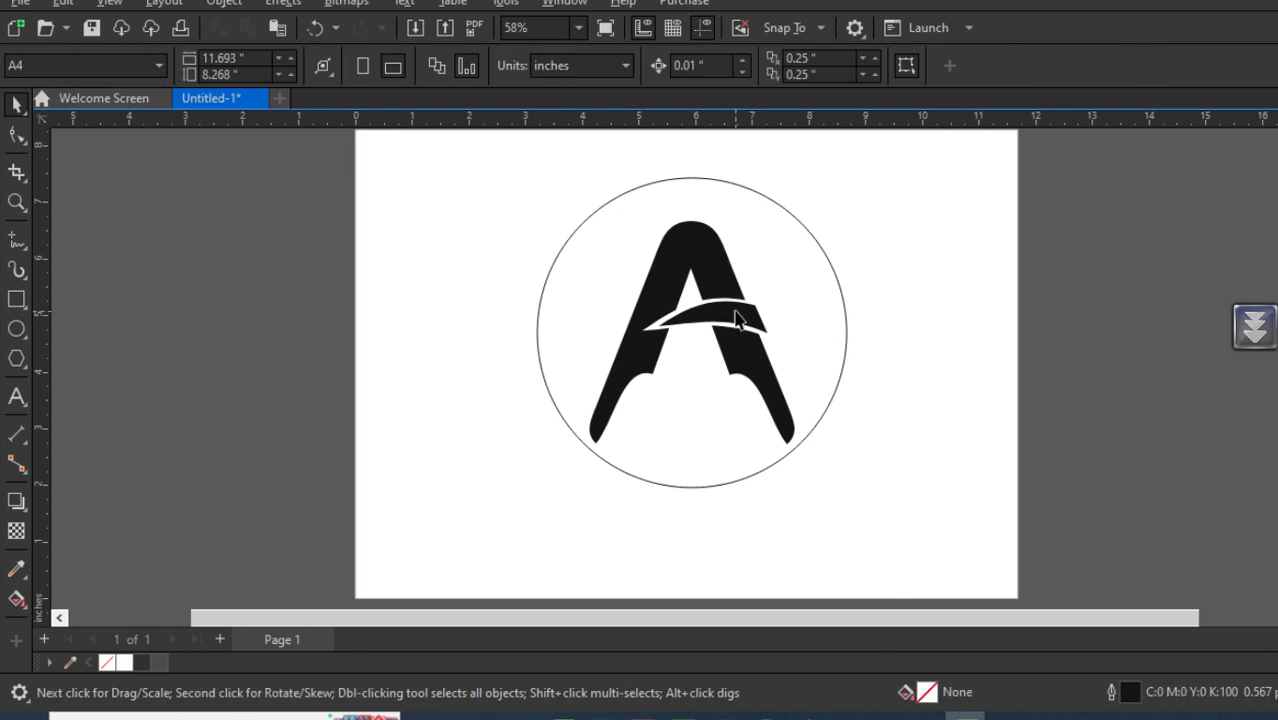
pyautogui.moveTo(790, 248); pyautogui.dragTo(791, 256)
pyautogui.click(846, 261)
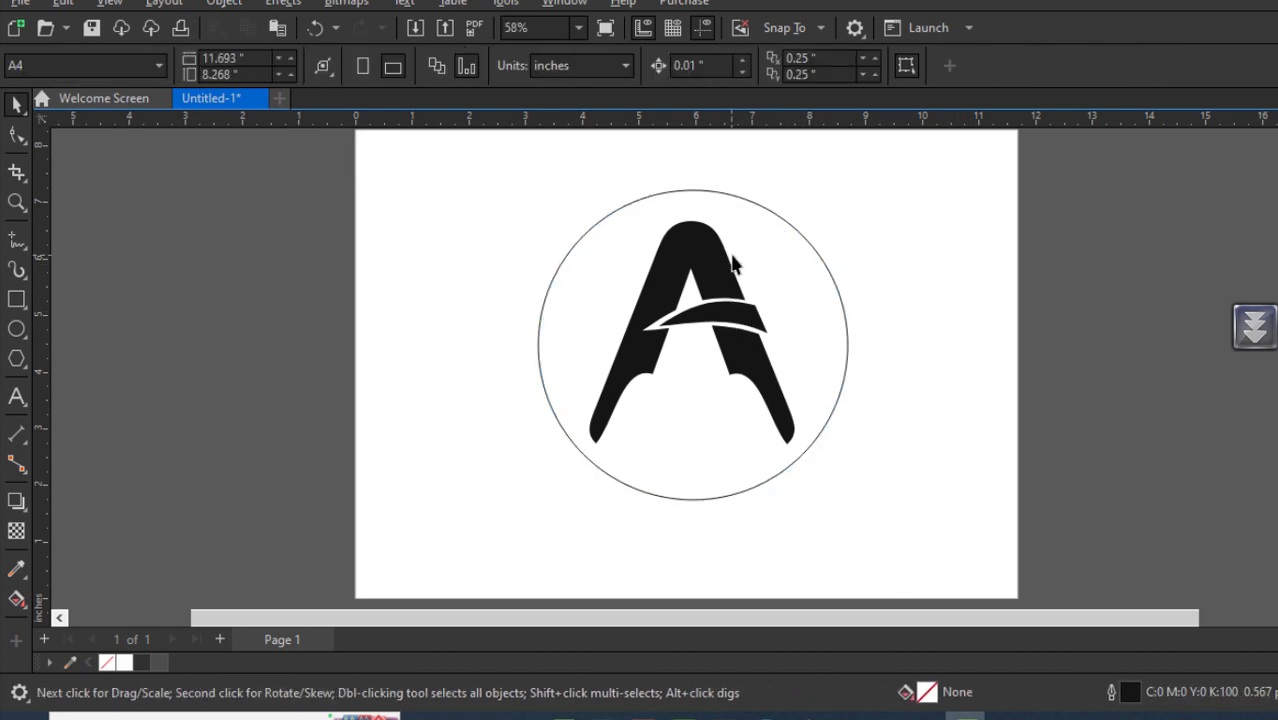
# Step: Create a concentric inner copy of the circle scaled to about 4.28 in across
pyautogui.click(733, 258)
pyautogui.click(910, 299)
pyautogui.click(737, 264)
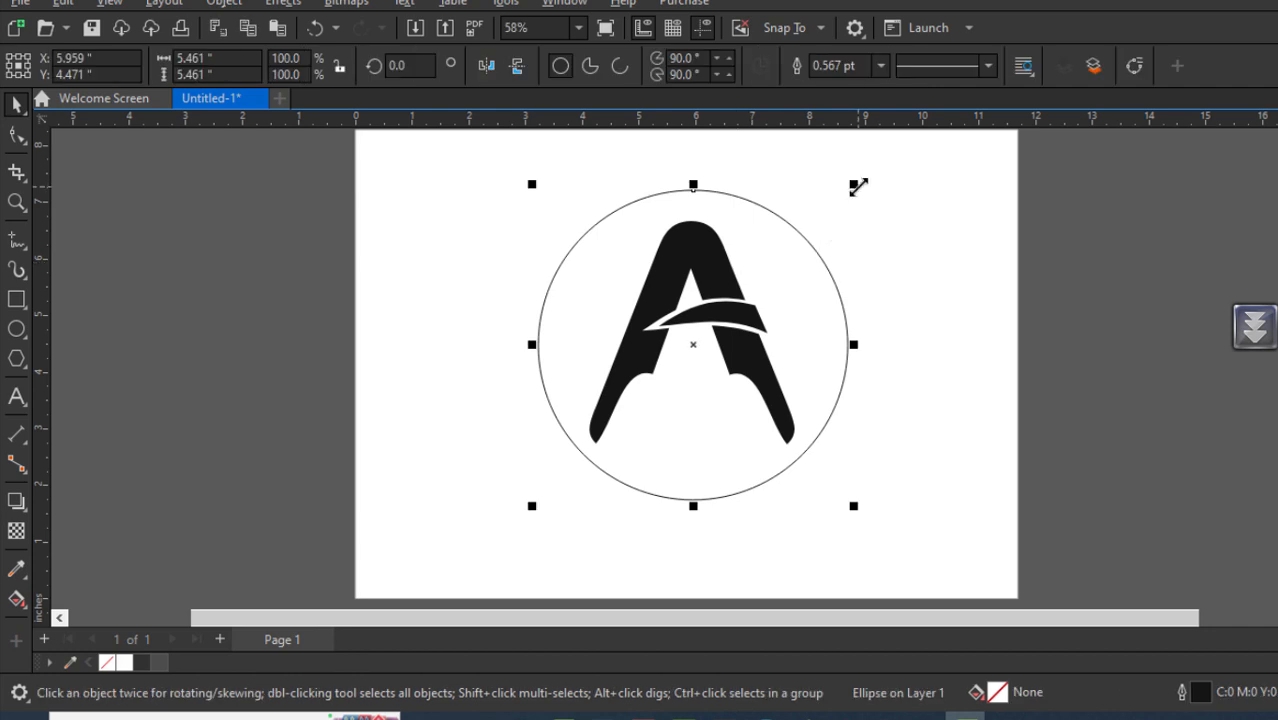
pyautogui.moveTo(858, 186); pyautogui.dragTo(828, 212)
pyautogui.rightClick(837, 215)
pyautogui.click(866, 344)
pyautogui.scroll(1, 720, 301)
pyautogui.click(775, 240)
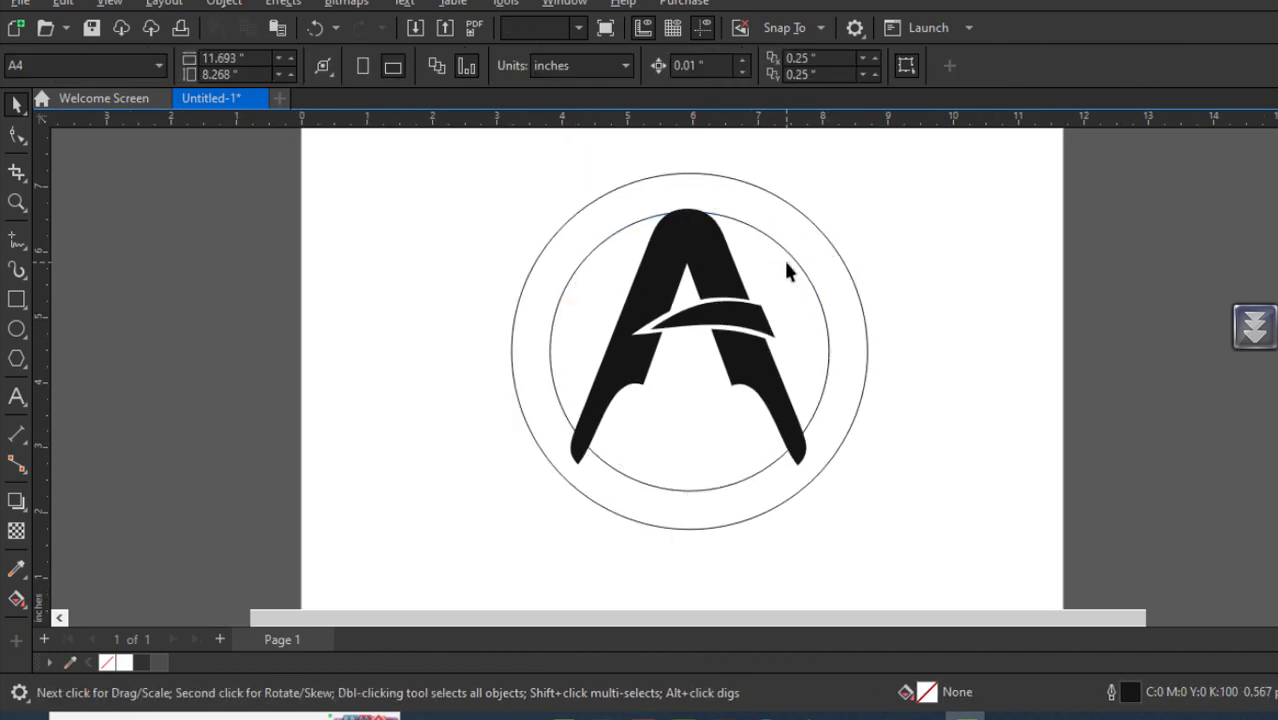
# Step: Fill the outer circle black and the inner circle white
pyautogui.click(783, 258)
pyautogui.click(981, 222)
pyautogui.click(708, 279)
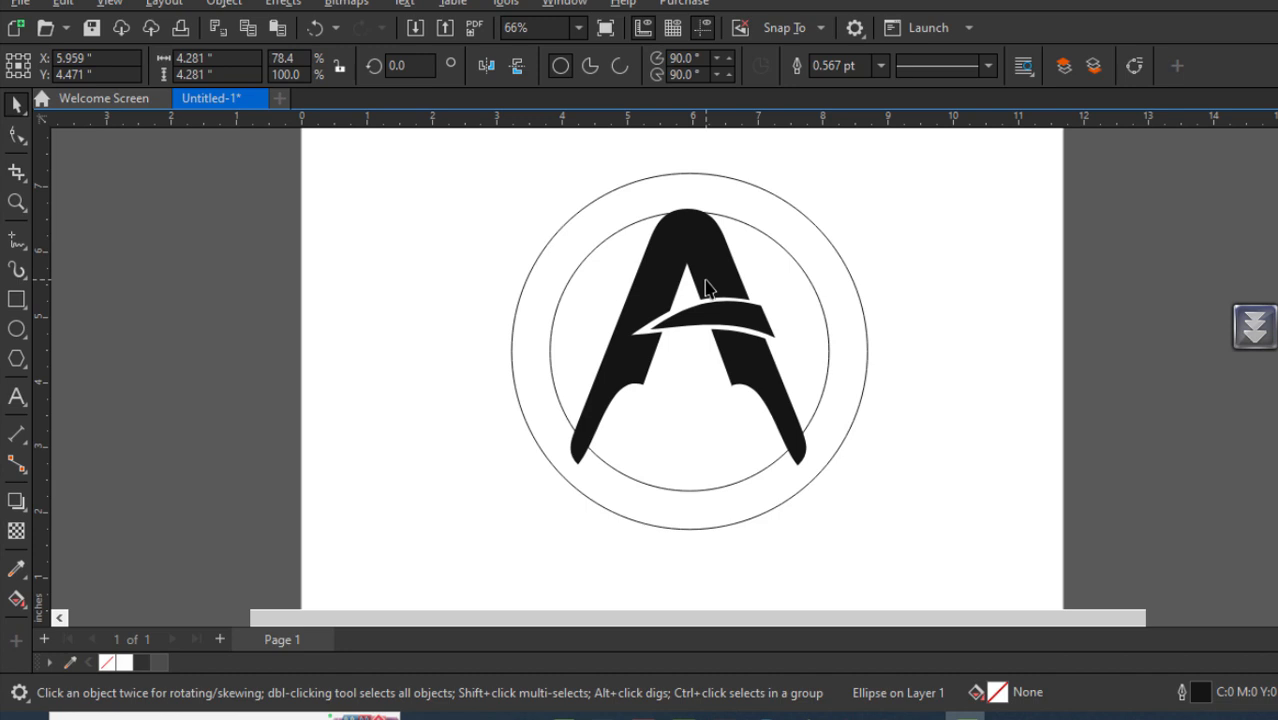
pyautogui.click(834, 242)
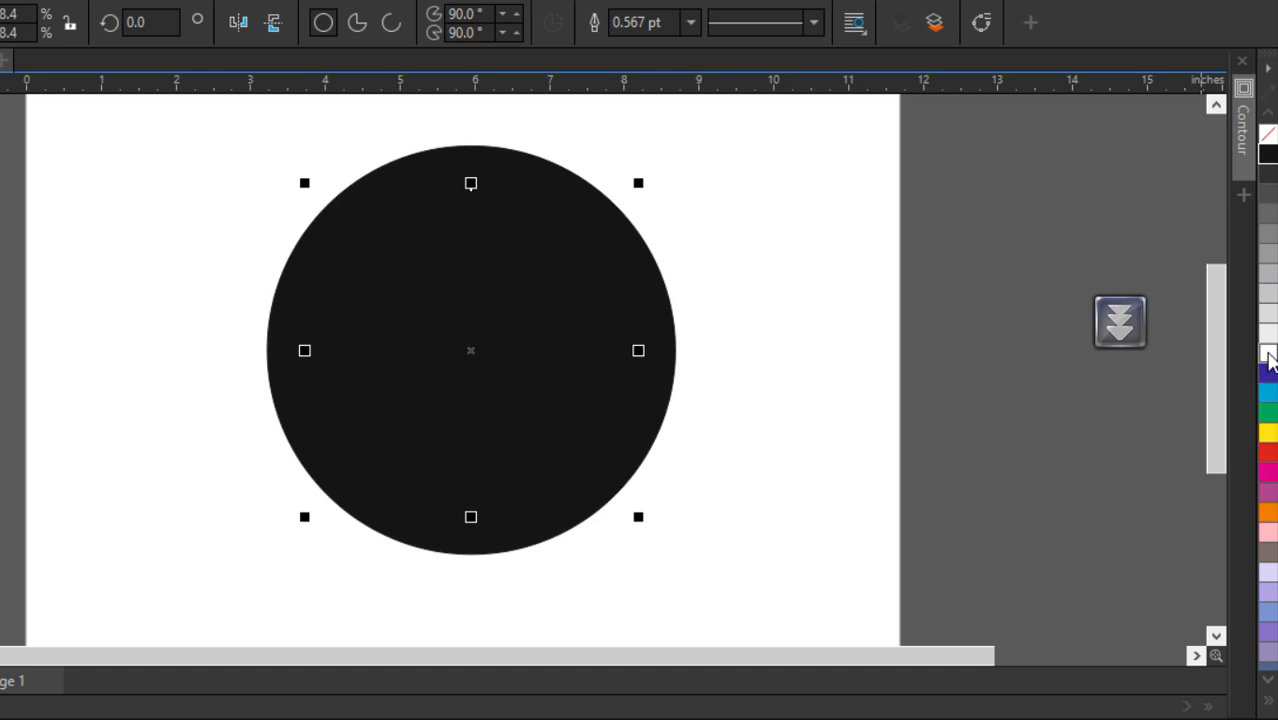
pyautogui.click(1267, 353)
# Step: Order both filled circles behind the letter A
pyautogui.click(938, 244)
pyautogui.click(505, 172)
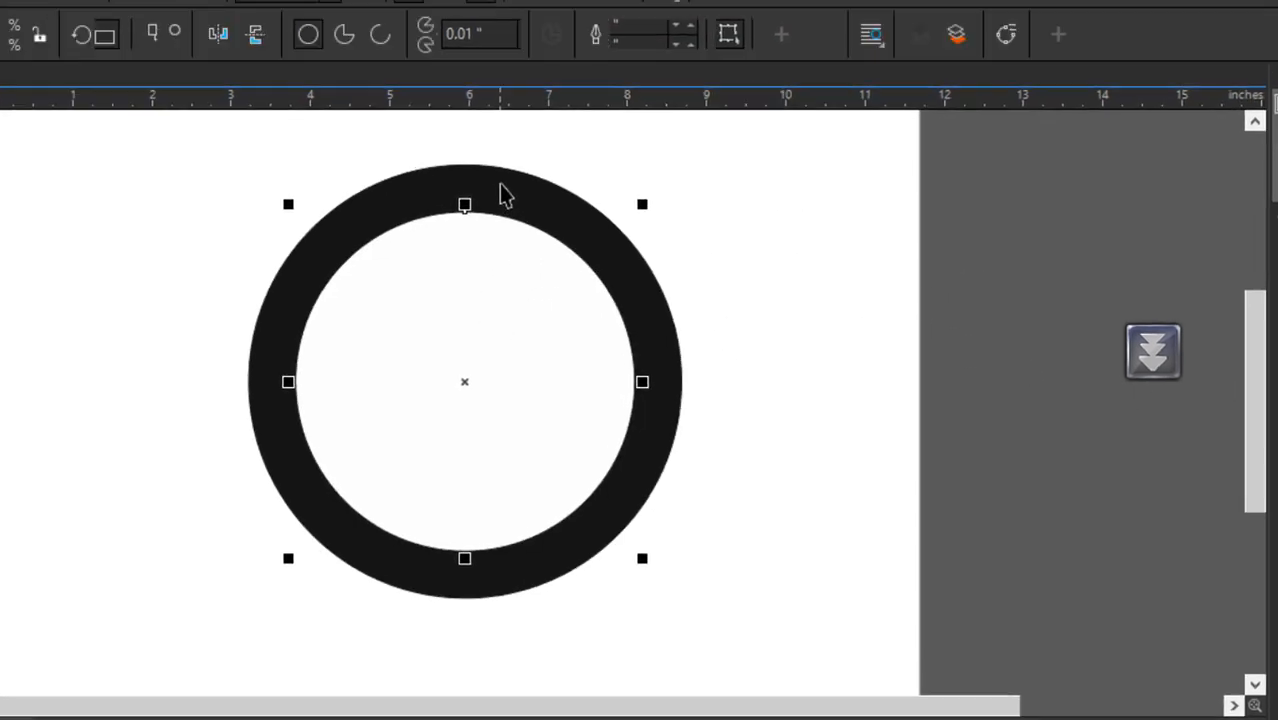
pyautogui.click(341, 87)
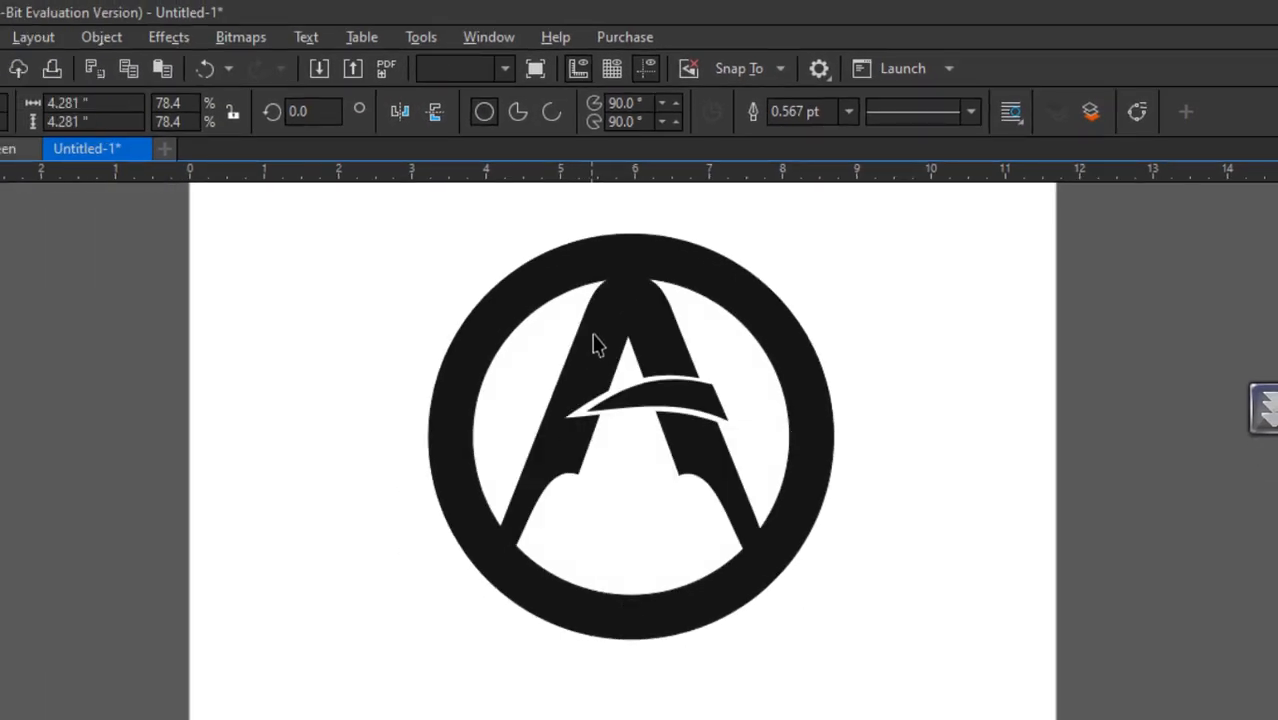
pyautogui.click(1013, 360)
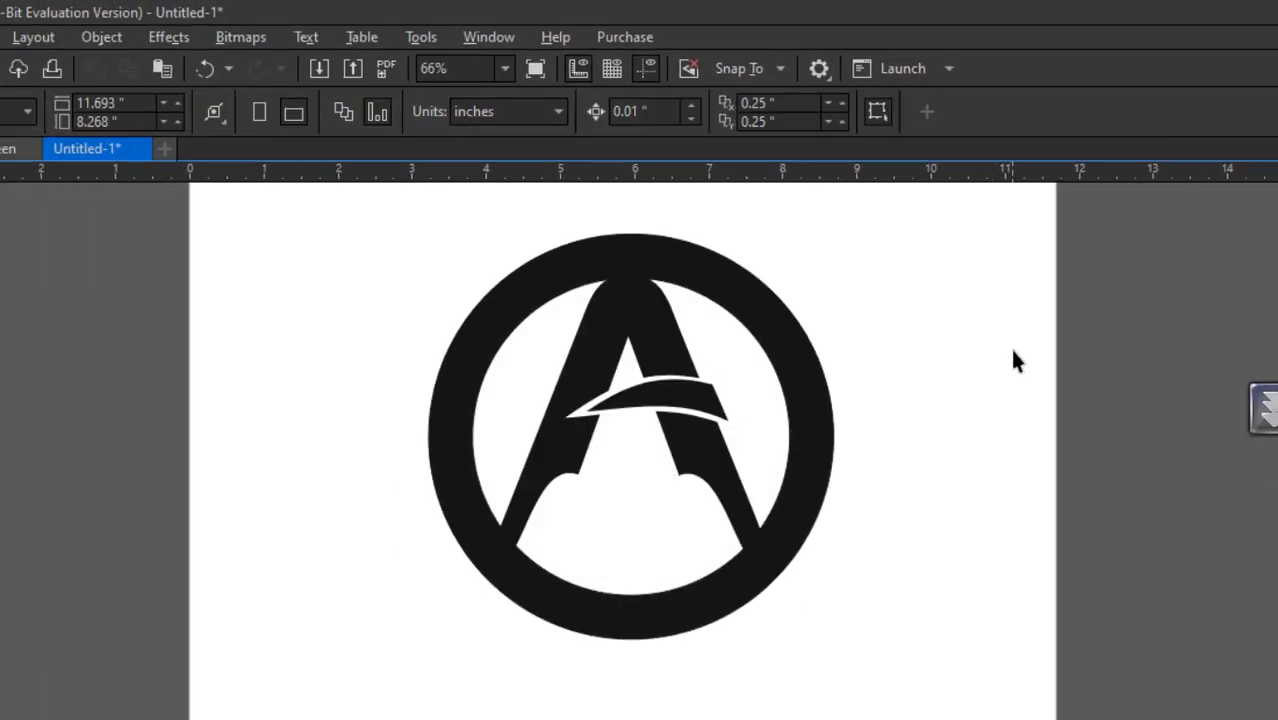
# Step: Scale the letter A down and reposition it to fit inside the white inner circle
pyautogui.click(638, 335)
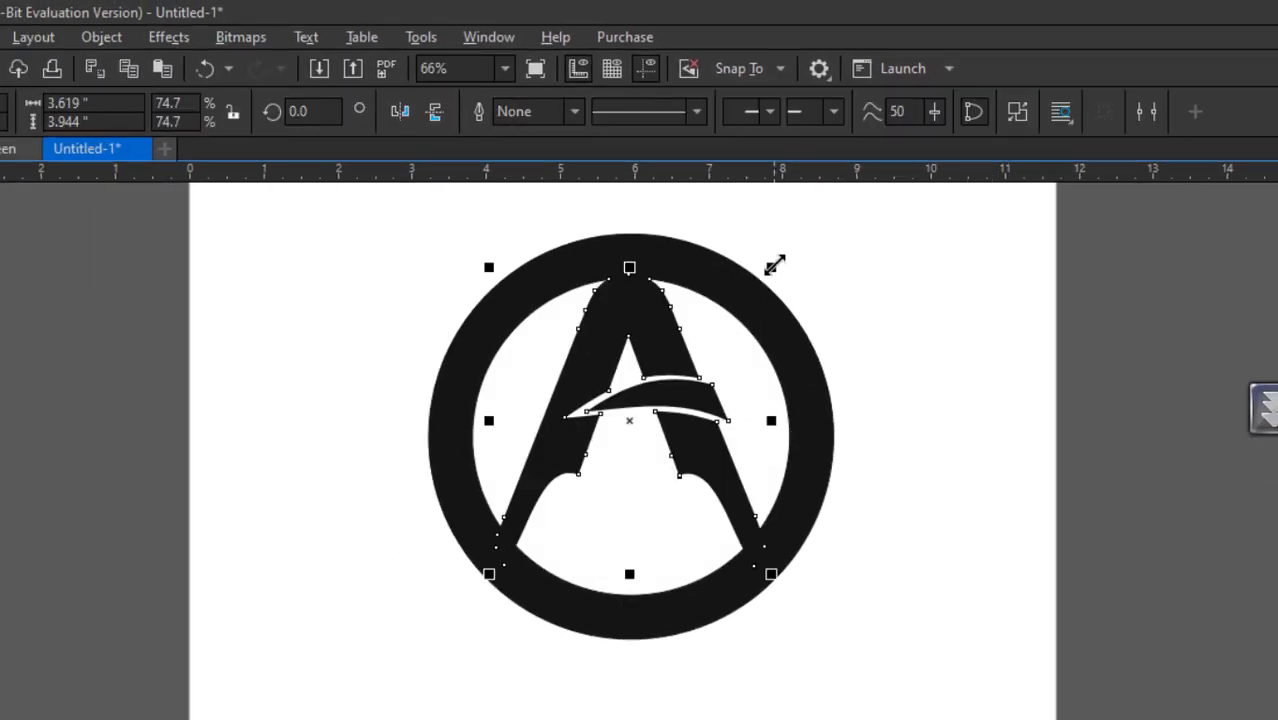
pyautogui.moveTo(775, 265); pyautogui.dragTo(754, 277)
pyautogui.scroll(1, 736, 348)
pyautogui.moveTo(634, 348); pyautogui.dragTo(630, 338)
pyautogui.click(1038, 482)
pyautogui.scroll(-4, 630, 368)
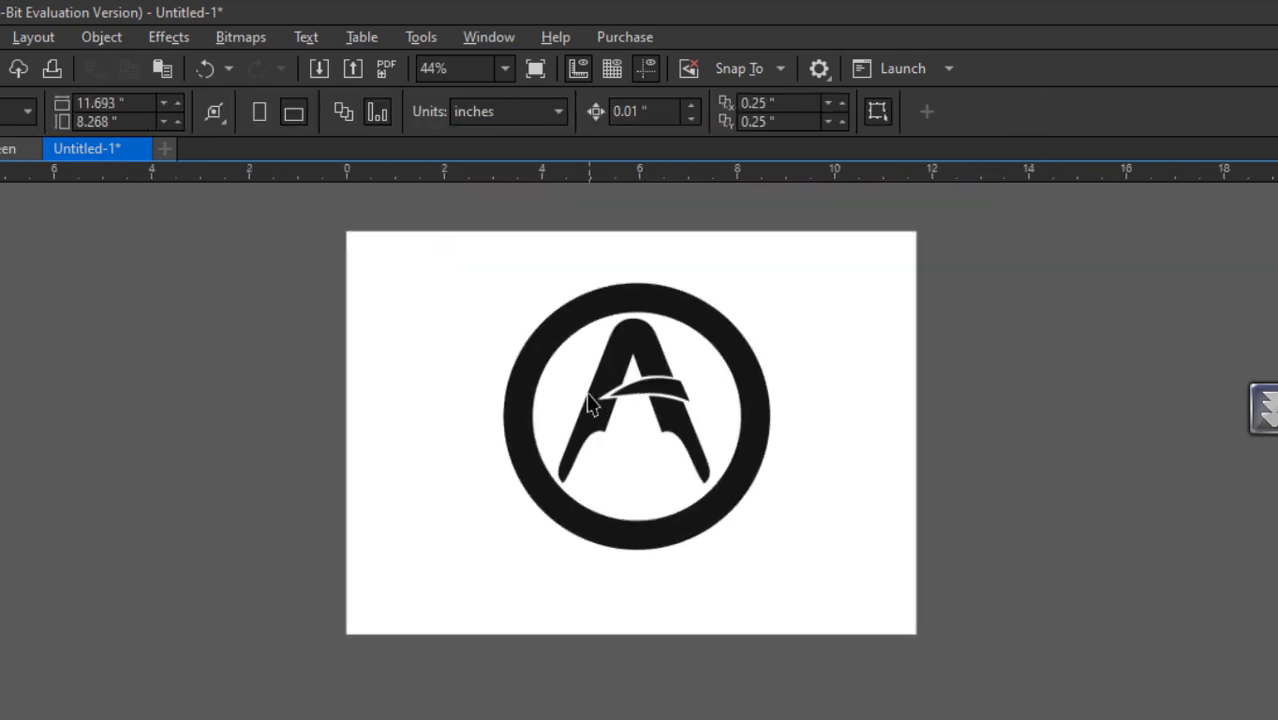
pyautogui.scroll(2, 590, 405)
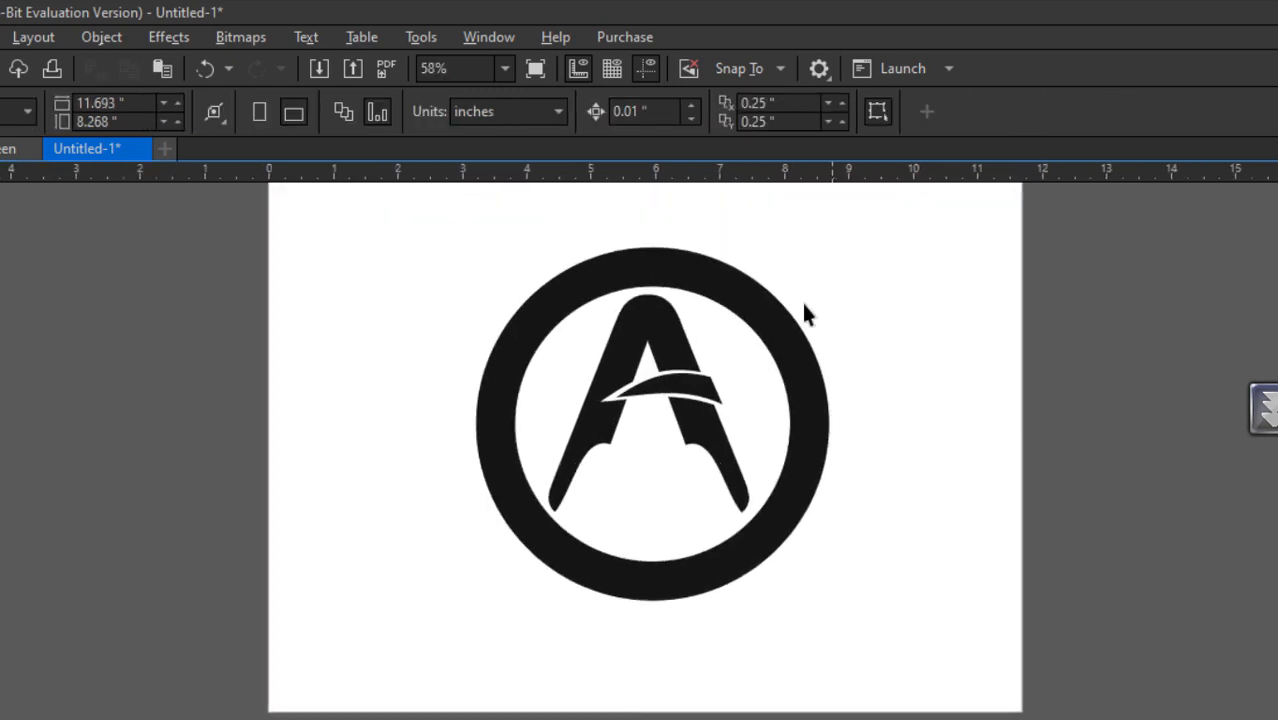
# Step: Join both circles and the letter A into a single outlined curve with no fill
pyautogui.moveTo(430, 230); pyautogui.dragTo(910, 656)
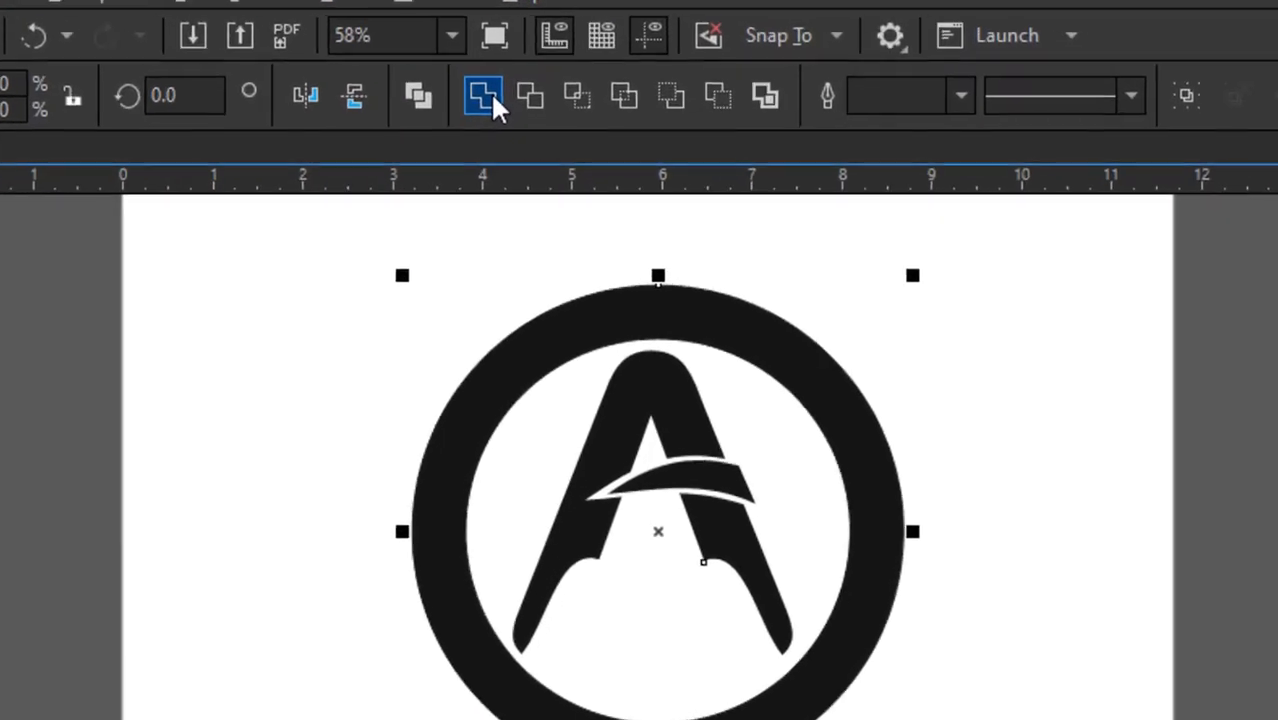
pyautogui.click(530, 114)
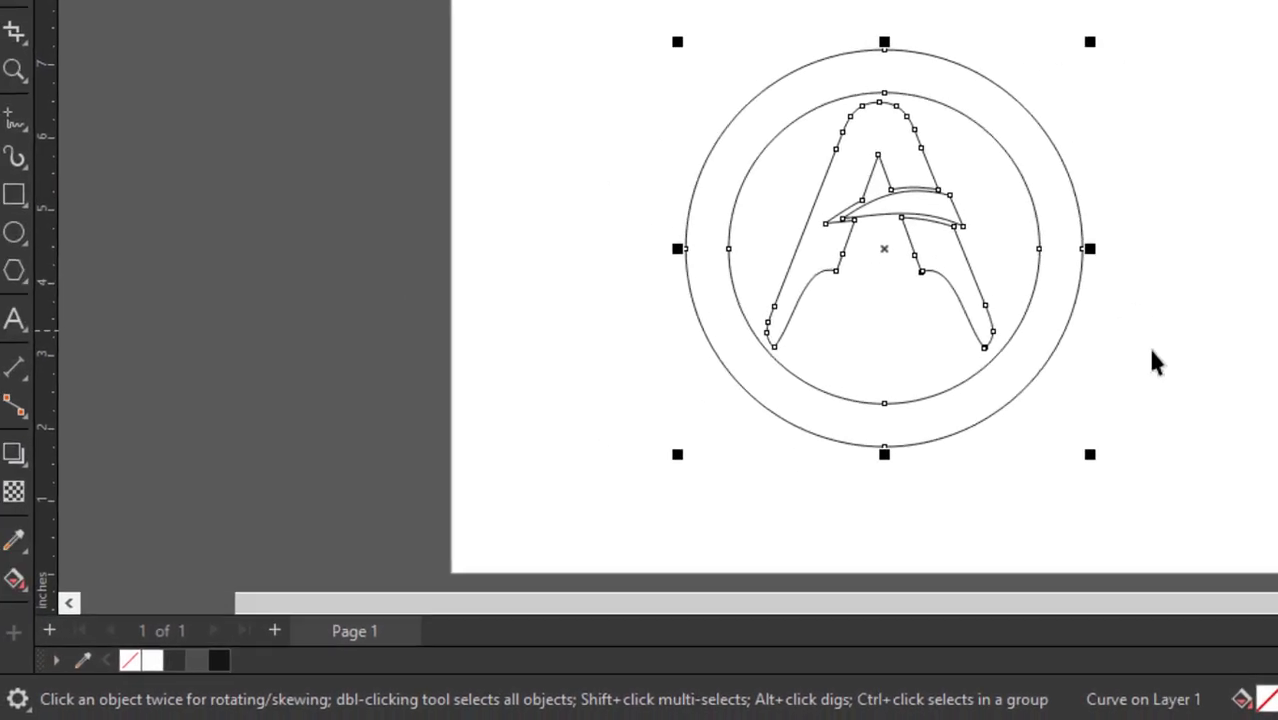
# Step: Extrude the outlined logo toward its left side and fill it with 80% black
pyautogui.click(28, 449)
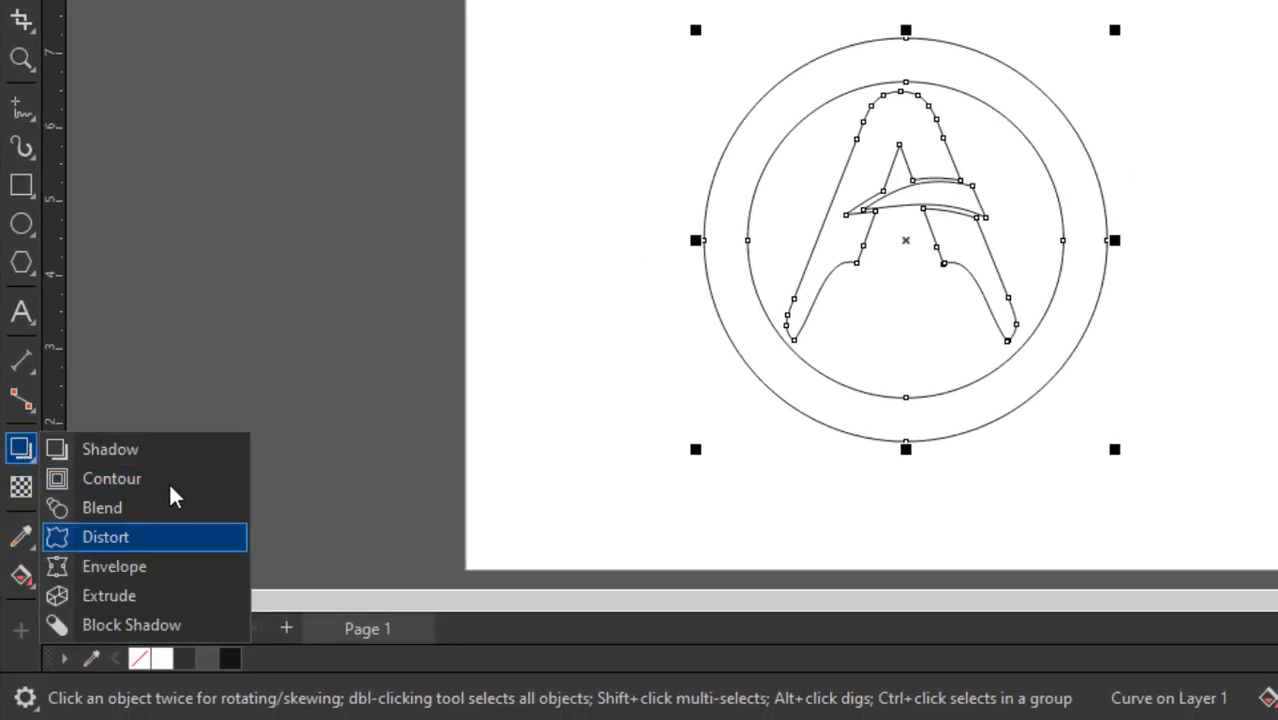
pyautogui.click(95, 593)
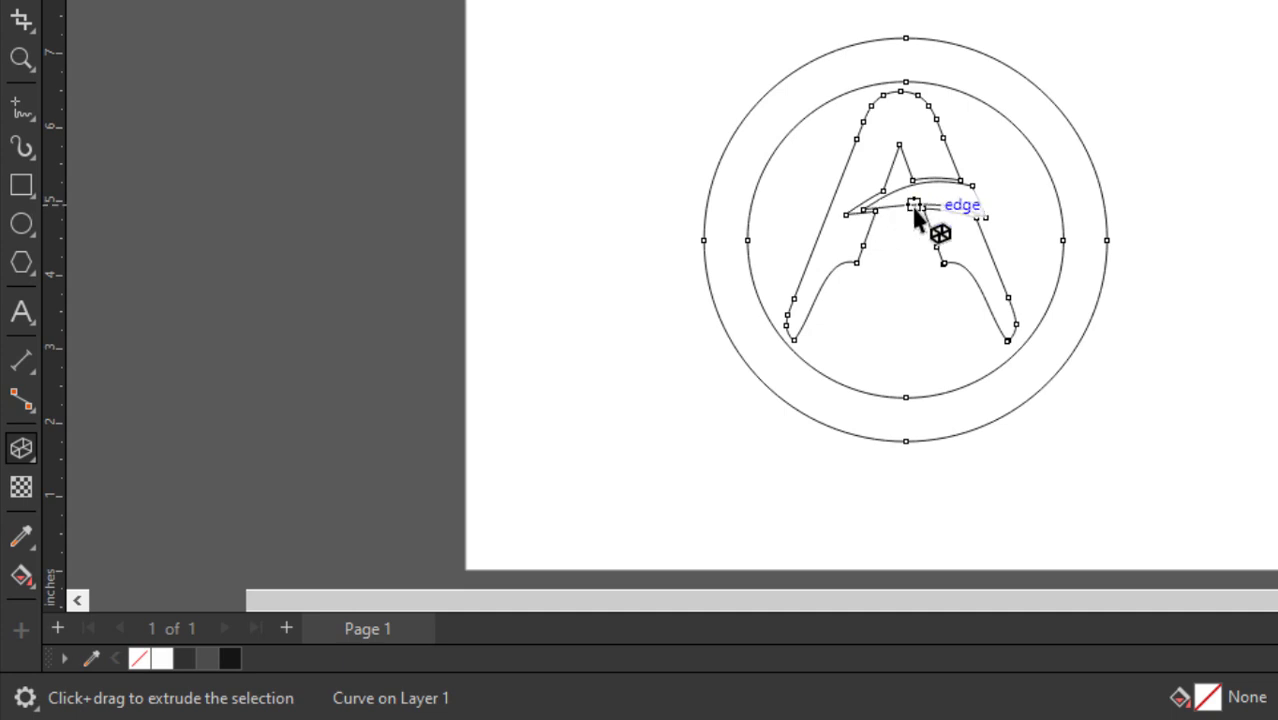
pyautogui.moveTo(927, 214); pyautogui.dragTo(604, 233)
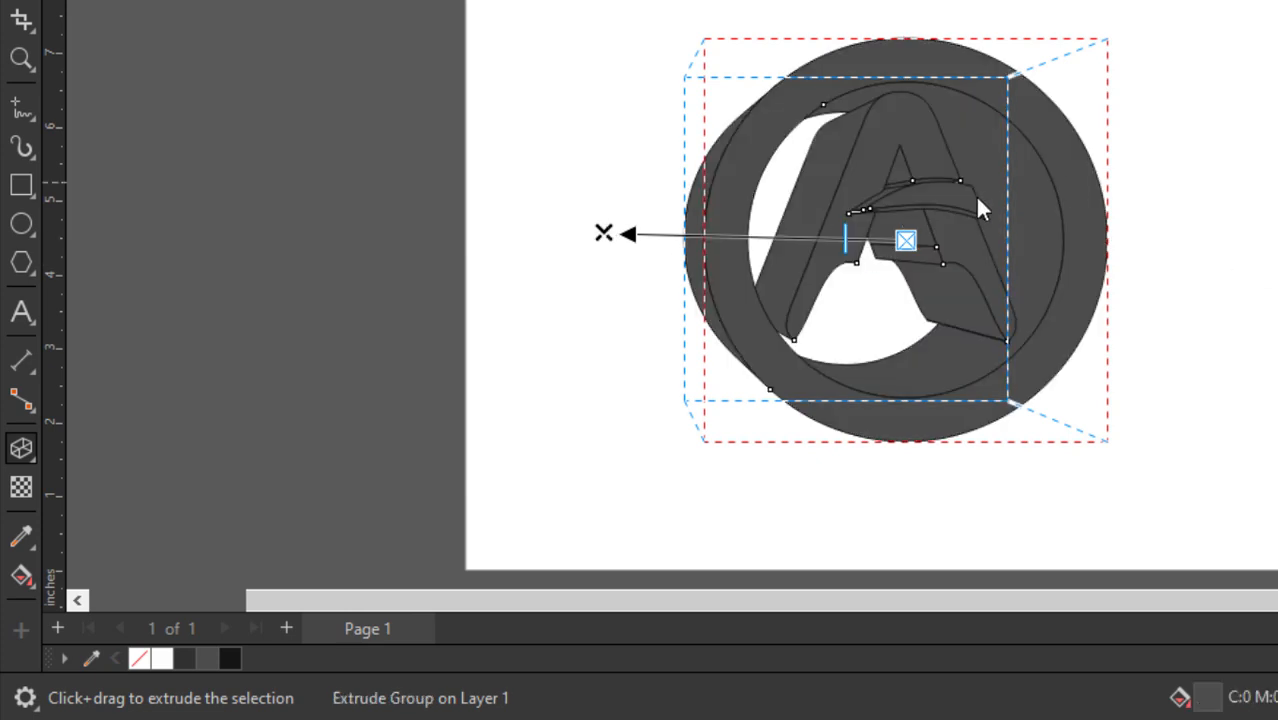
# Step: Reduce the extrusion to a shallow depth and set its vanishing point at about -4.703, 0.14 in
pyautogui.scroll(1, 978, 208)
pyautogui.scroll(2, 880, 255)
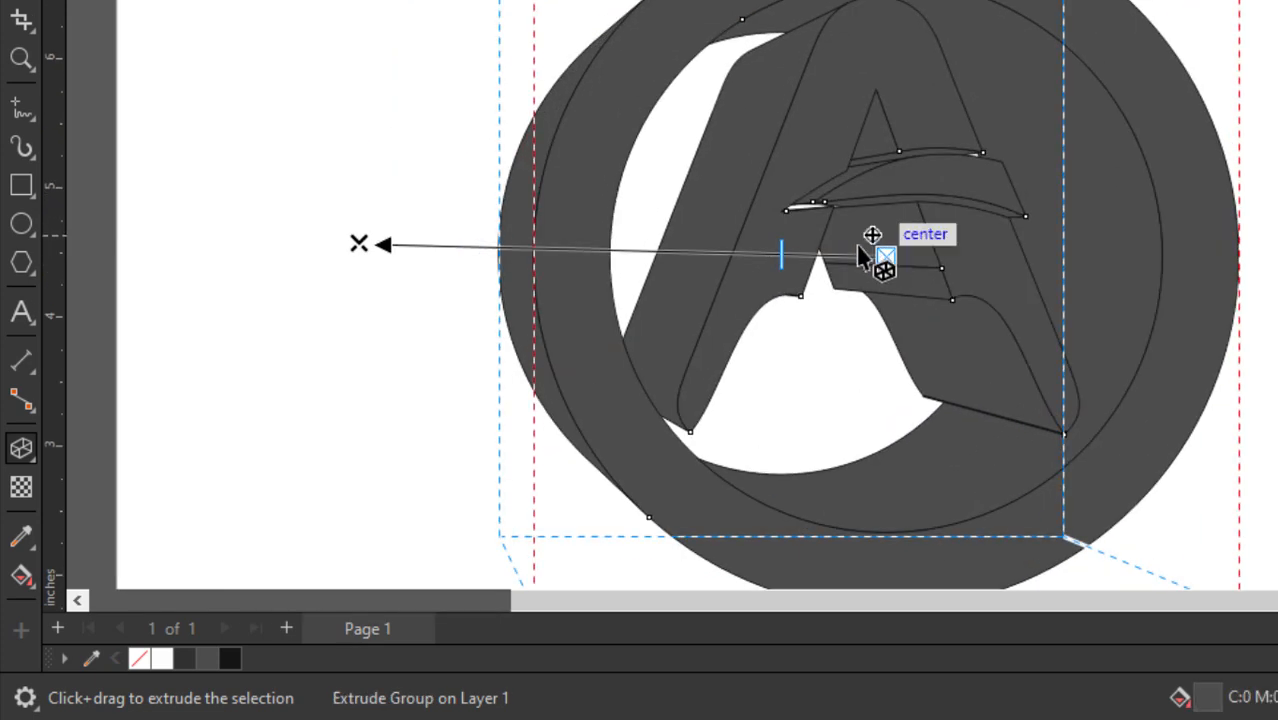
pyautogui.moveTo(780, 252); pyautogui.dragTo(863, 253)
pyautogui.scroll(-1, 863, 253)
pyautogui.moveTo(455, 246); pyautogui.dragTo(387, 243)
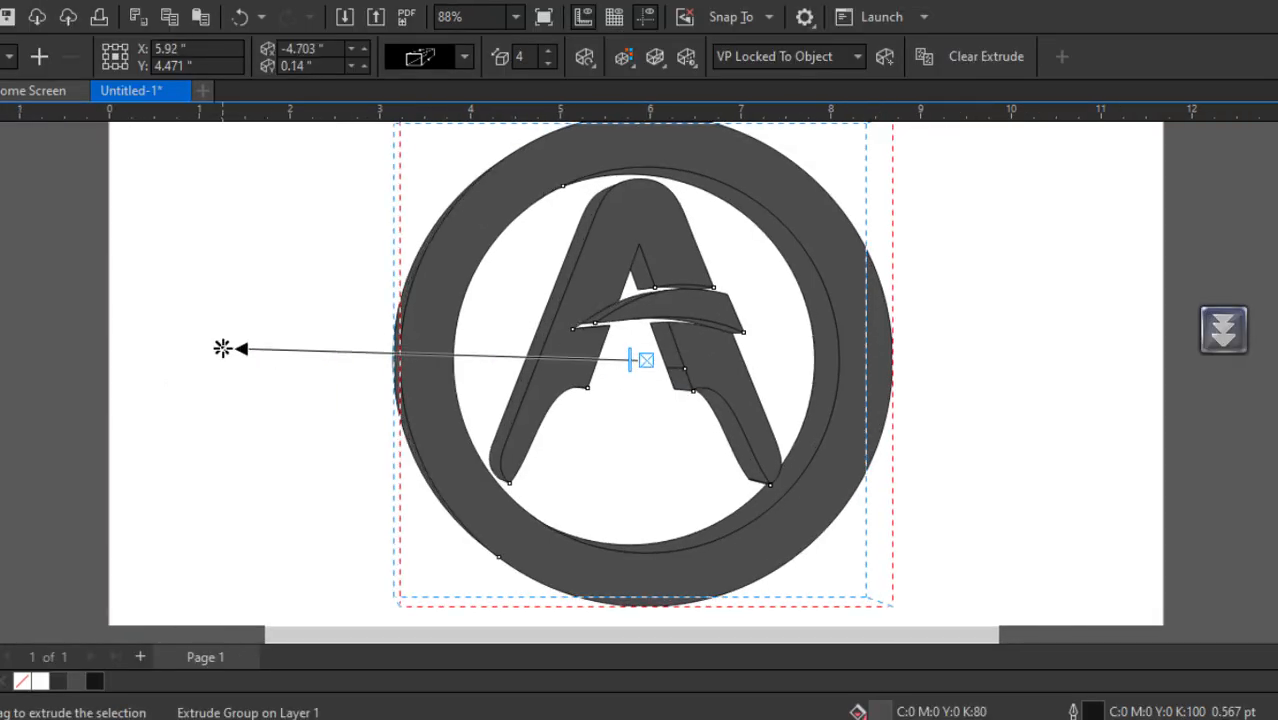
pyautogui.press('space')
pyautogui.scroll(-3, 666, 330)
pyautogui.click(923, 350)
# Step: Examine the extruded side faces of the letter A and the ring
pyautogui.scroll(4, 723, 315)
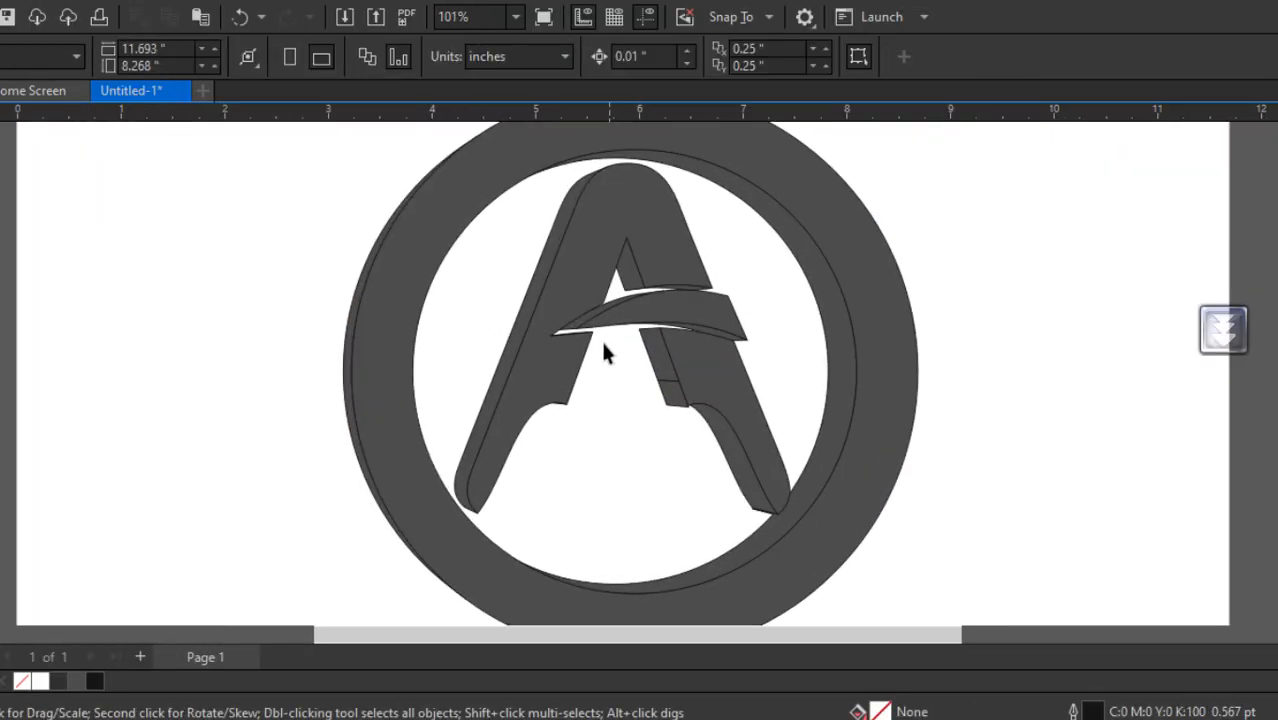
pyautogui.scroll(3, 600, 345)
pyautogui.scroll(-3, 777, 350)
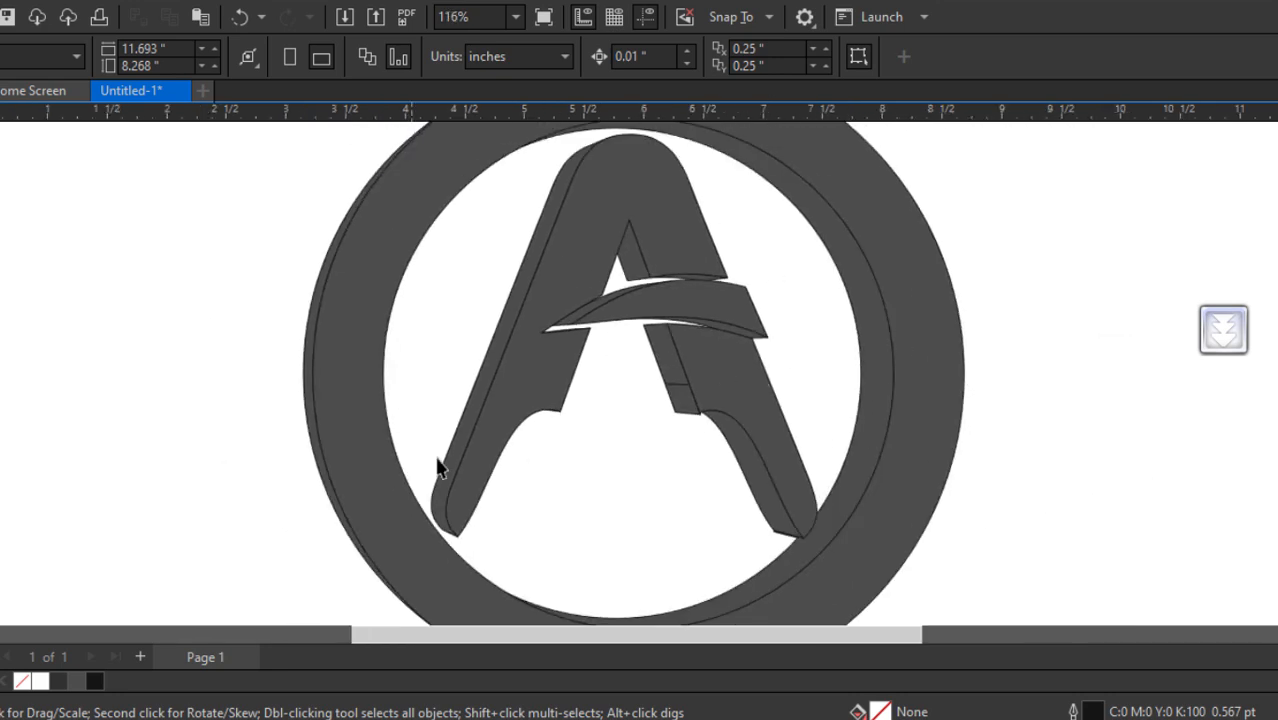
pyautogui.scroll(-2, 395, 433)
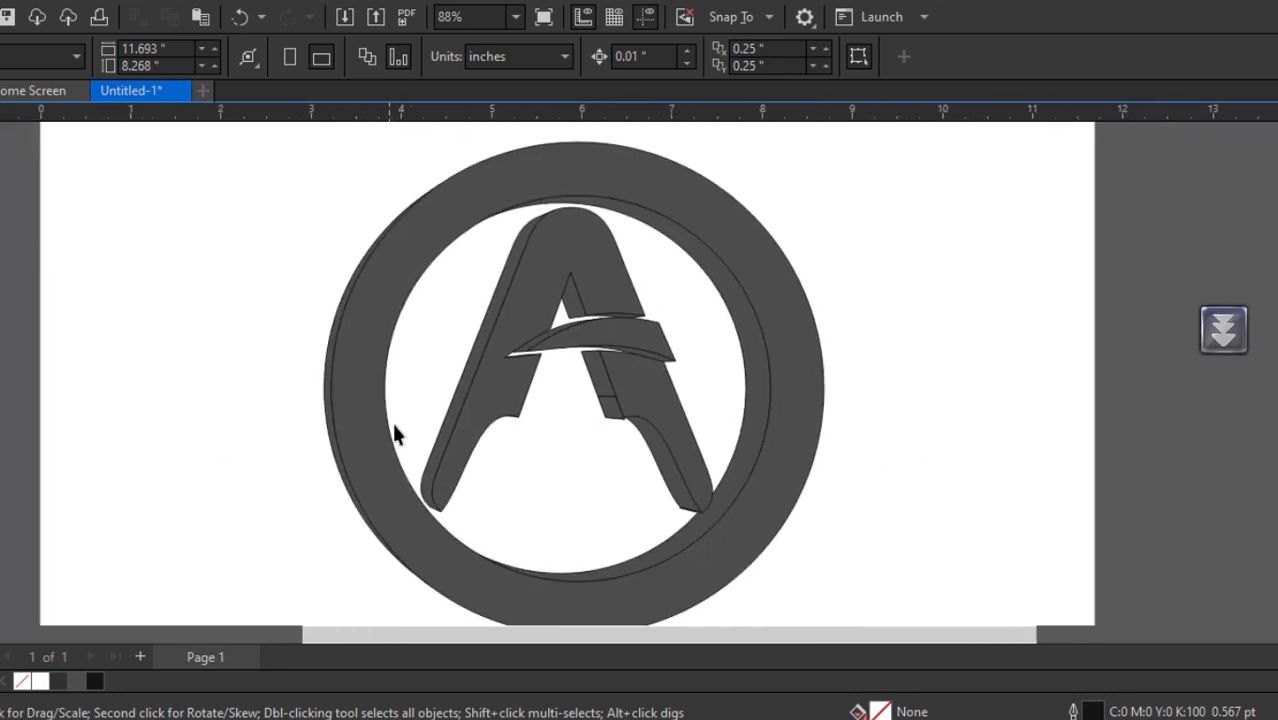
pyautogui.click(589, 205)
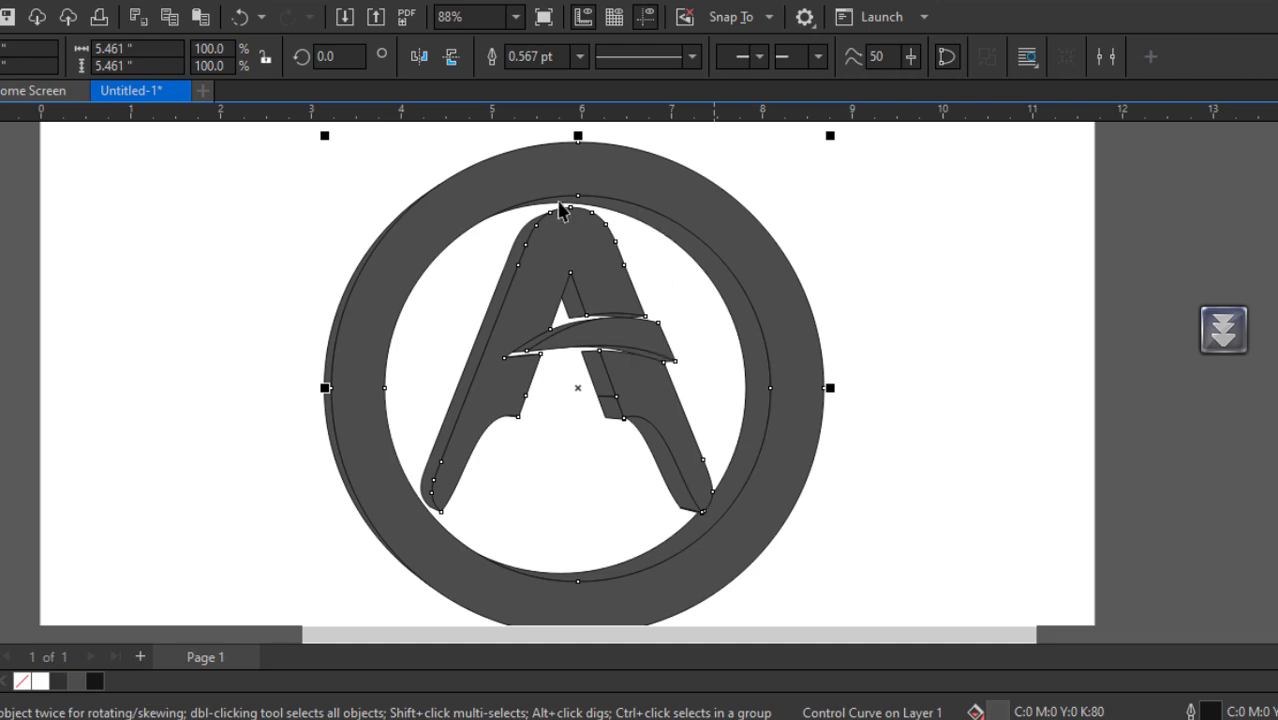
pyautogui.click(940, 283)
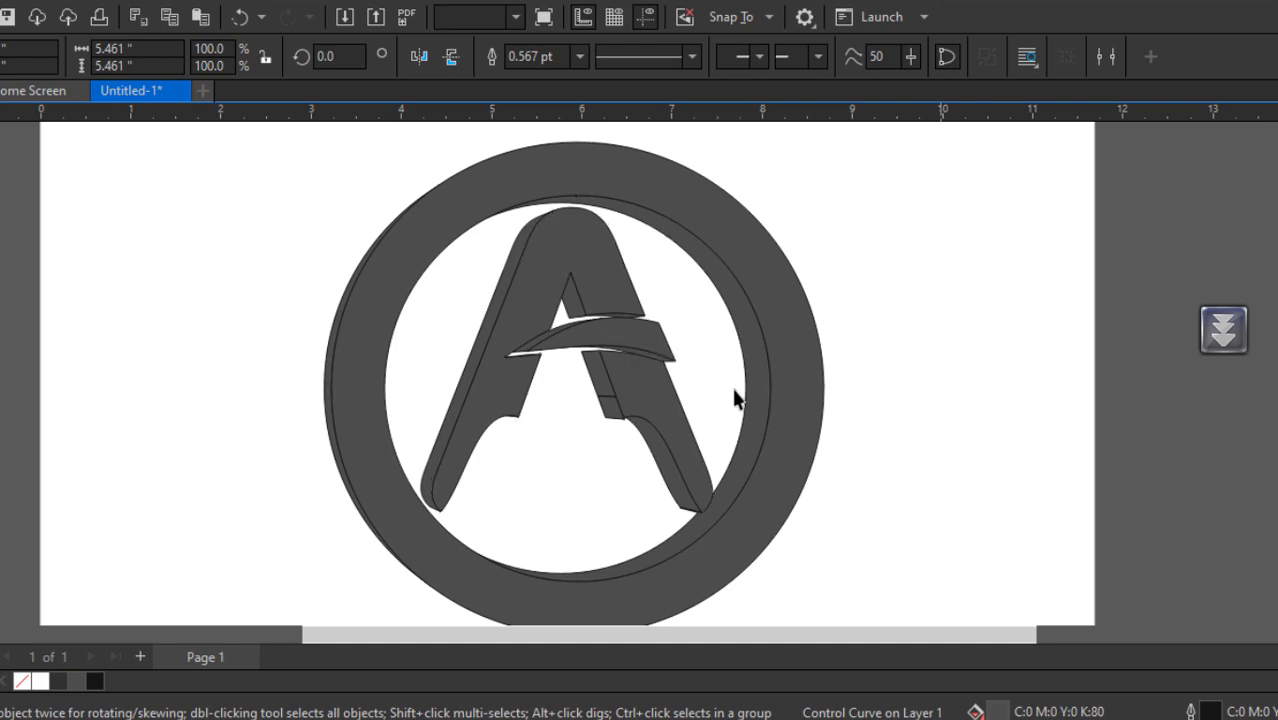
pyautogui.scroll(1, 355, 515)
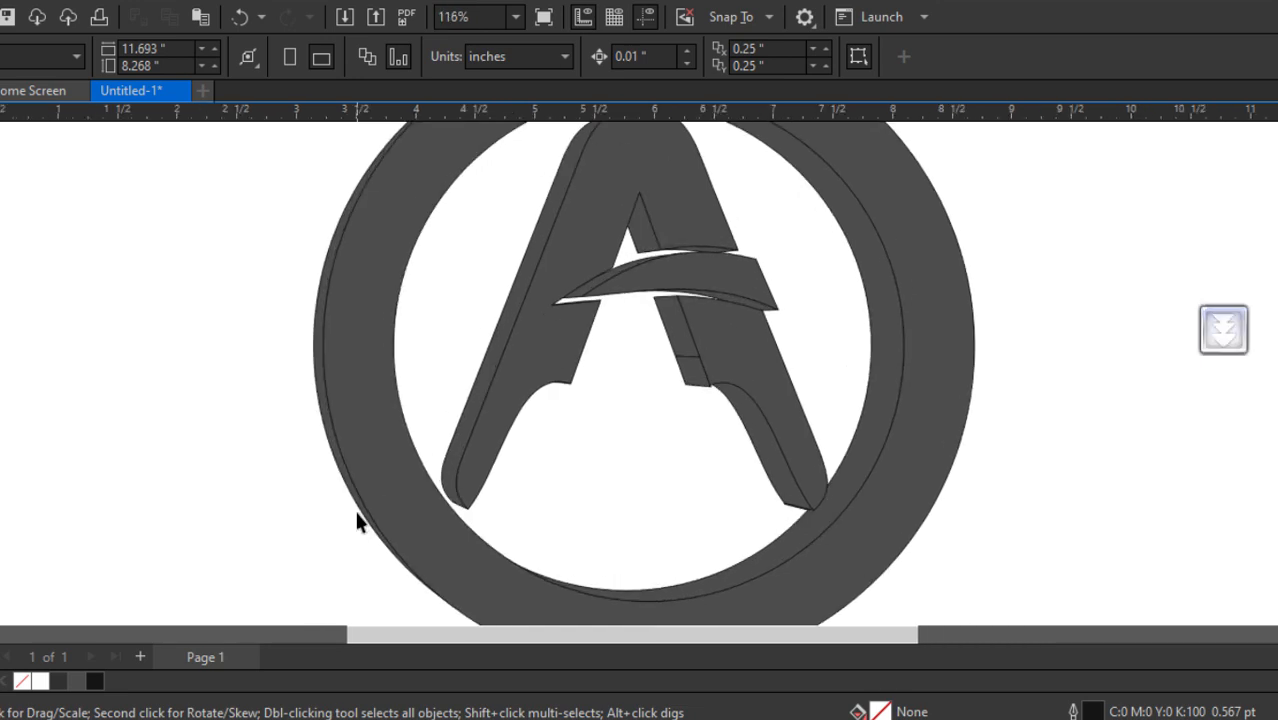
pyautogui.scroll(-2, 355, 515)
pyautogui.scroll(1, 357, 513)
# Step: Break the logo's extrude group apart to separate the front face from the extruded sides
pyautogui.click(358, 510)
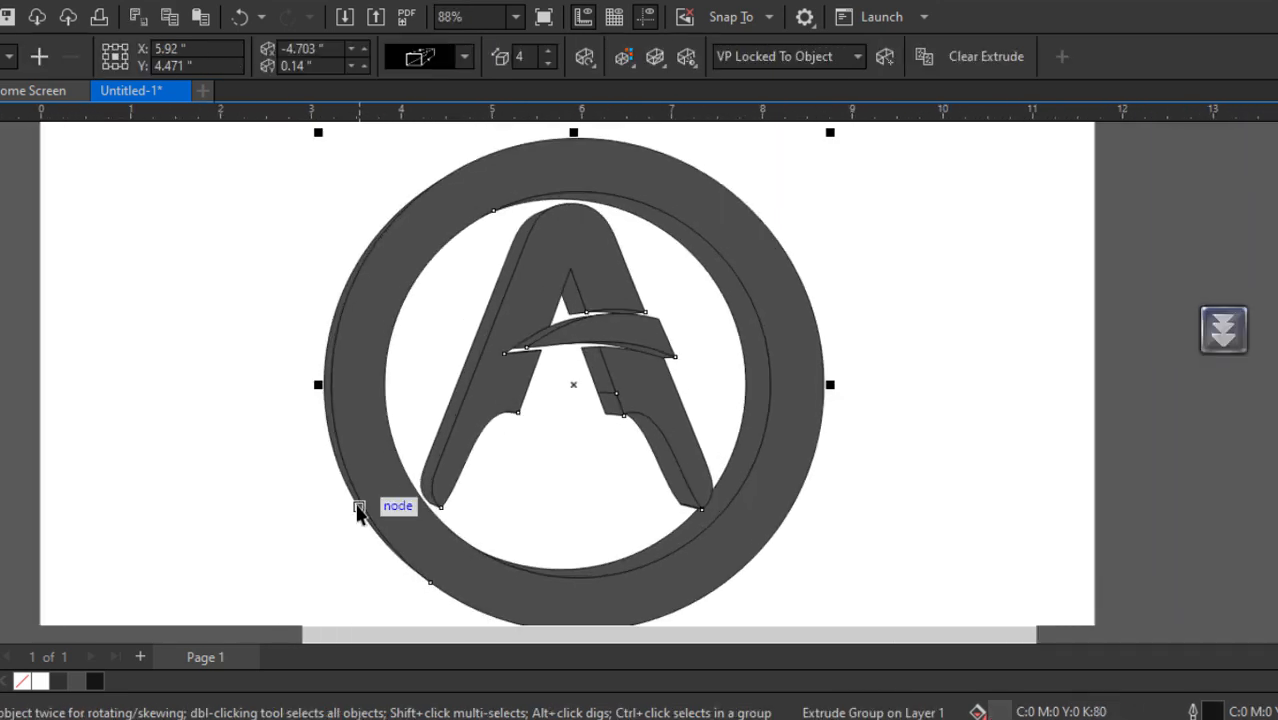
pyautogui.click(736, 402)
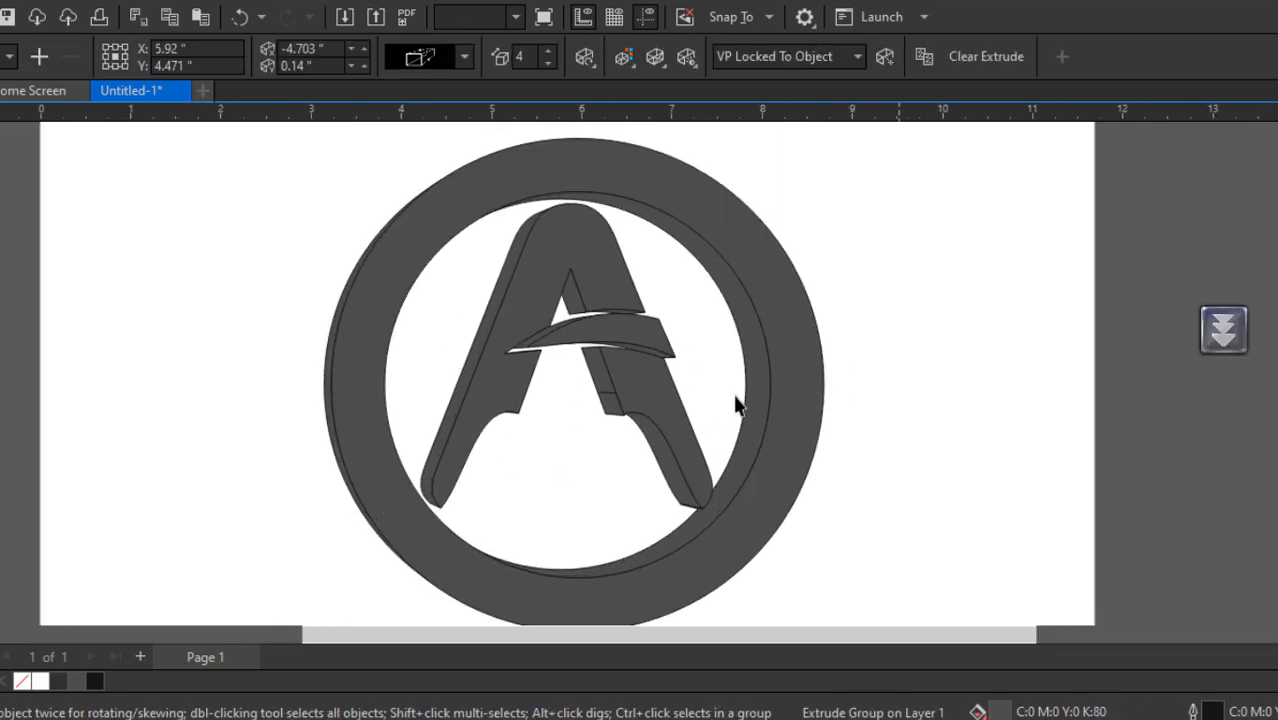
pyautogui.rightClick(332, 465)
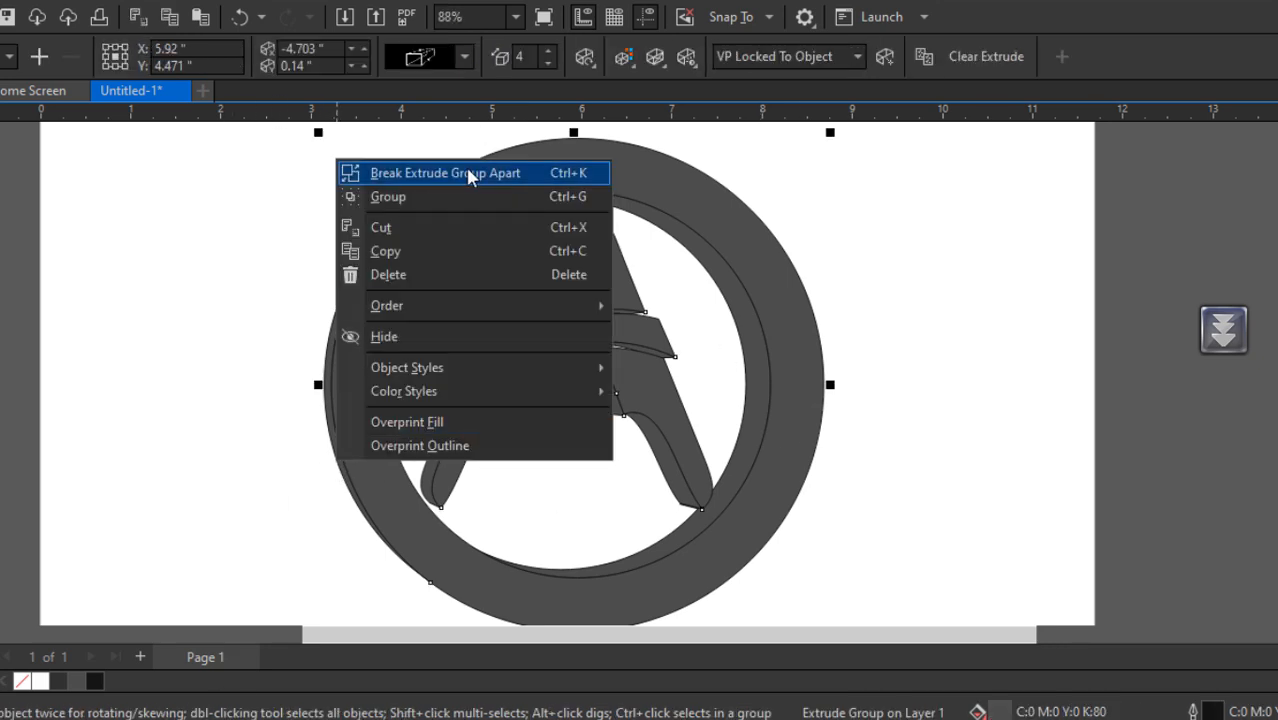
pyautogui.click(469, 174)
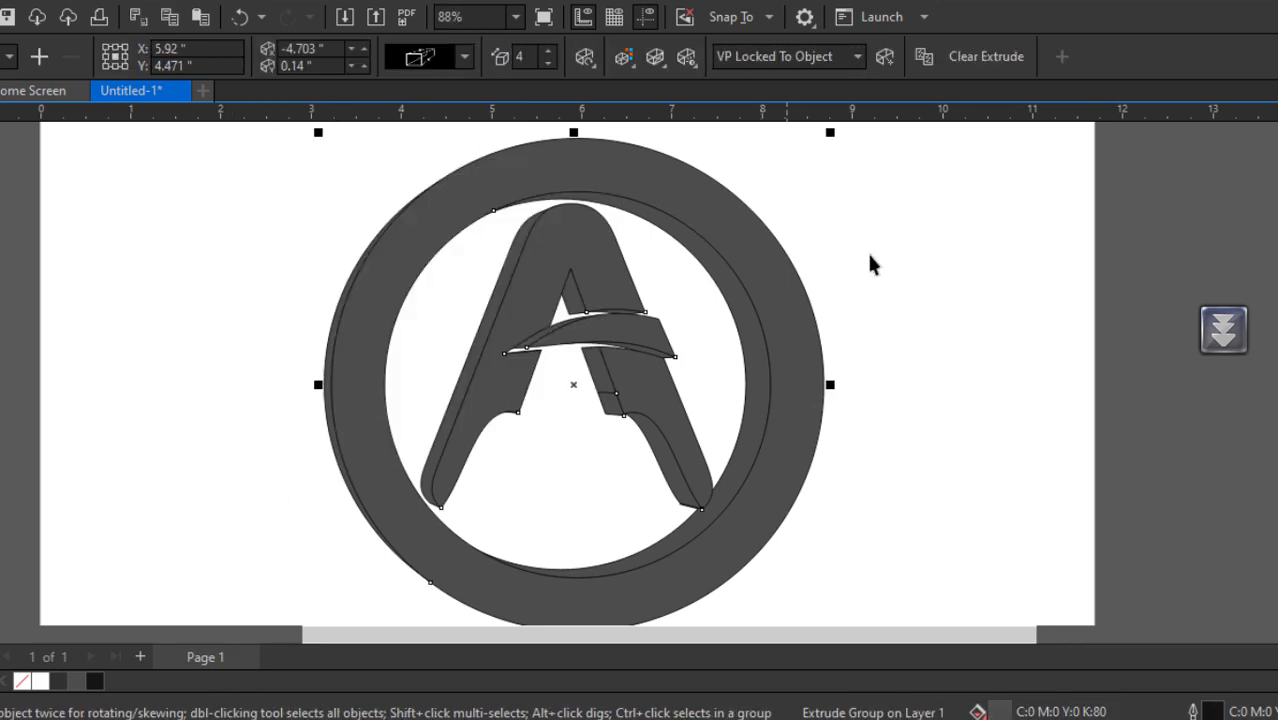
pyautogui.click(867, 251)
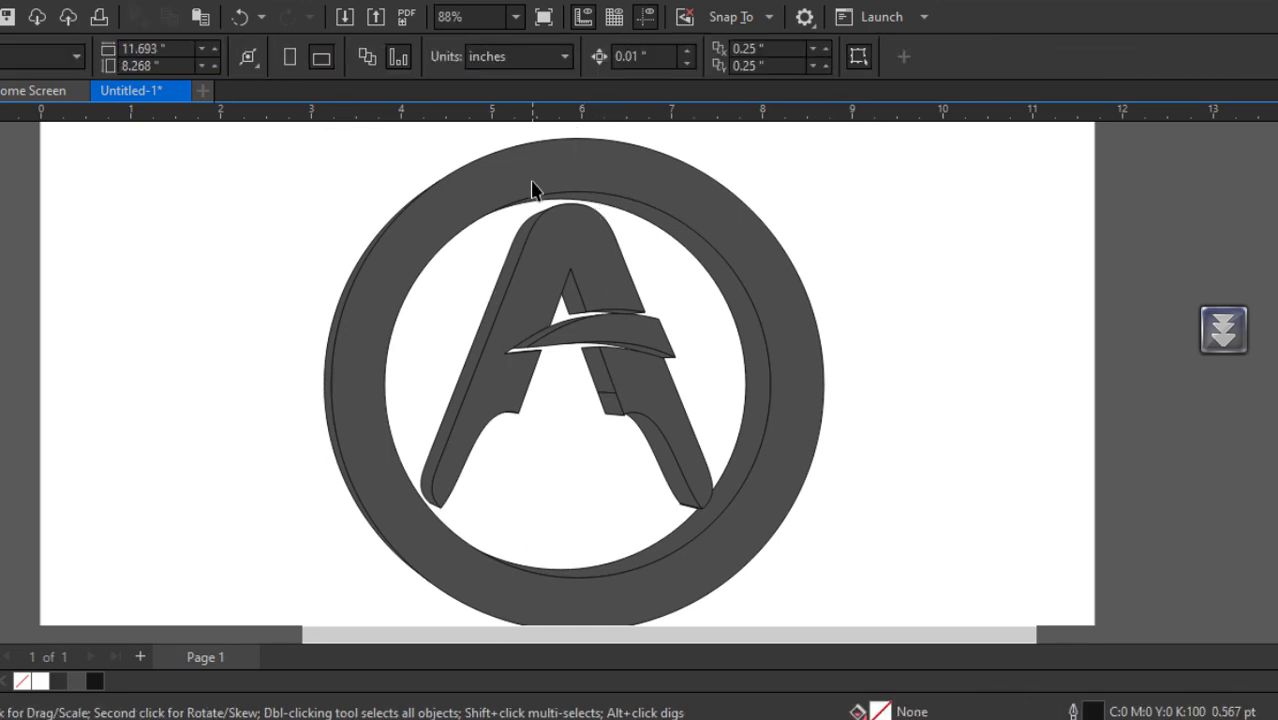
# Step: Move the front face away from the extruded sides as a test, and undo the move
pyautogui.moveTo(593, 195); pyautogui.dragTo(981, 226)
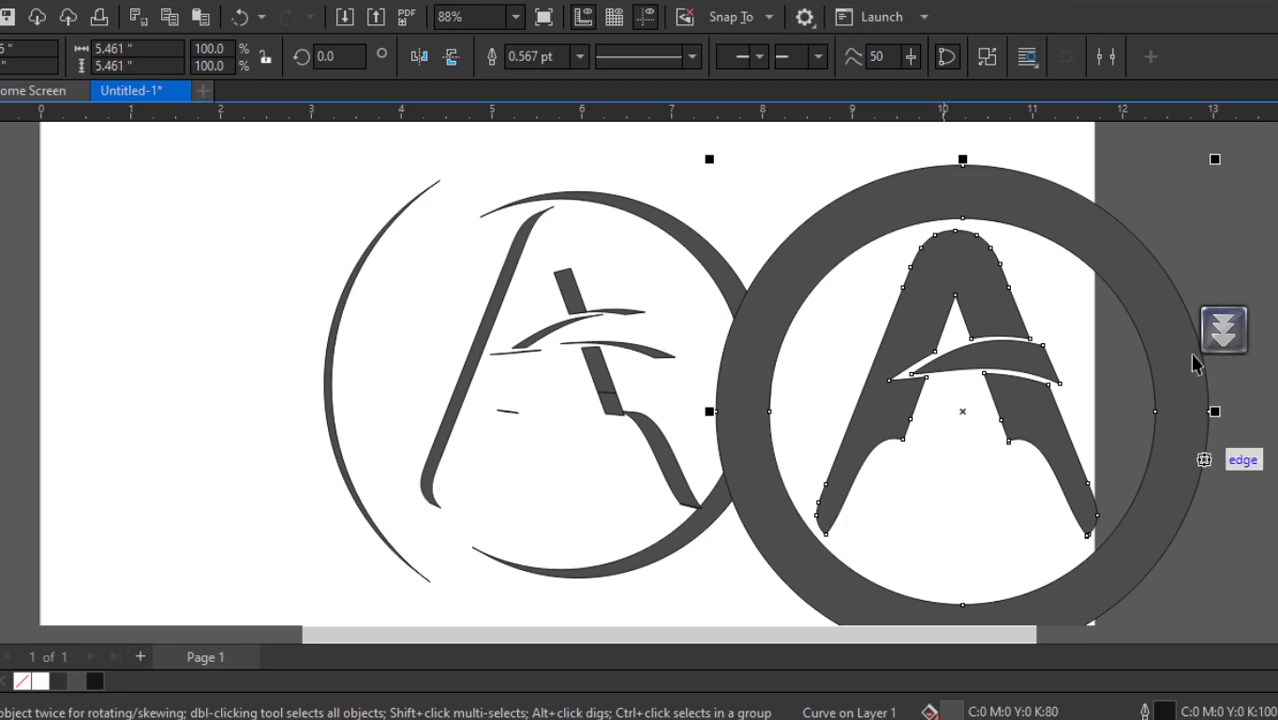
pyautogui.click(241, 17)
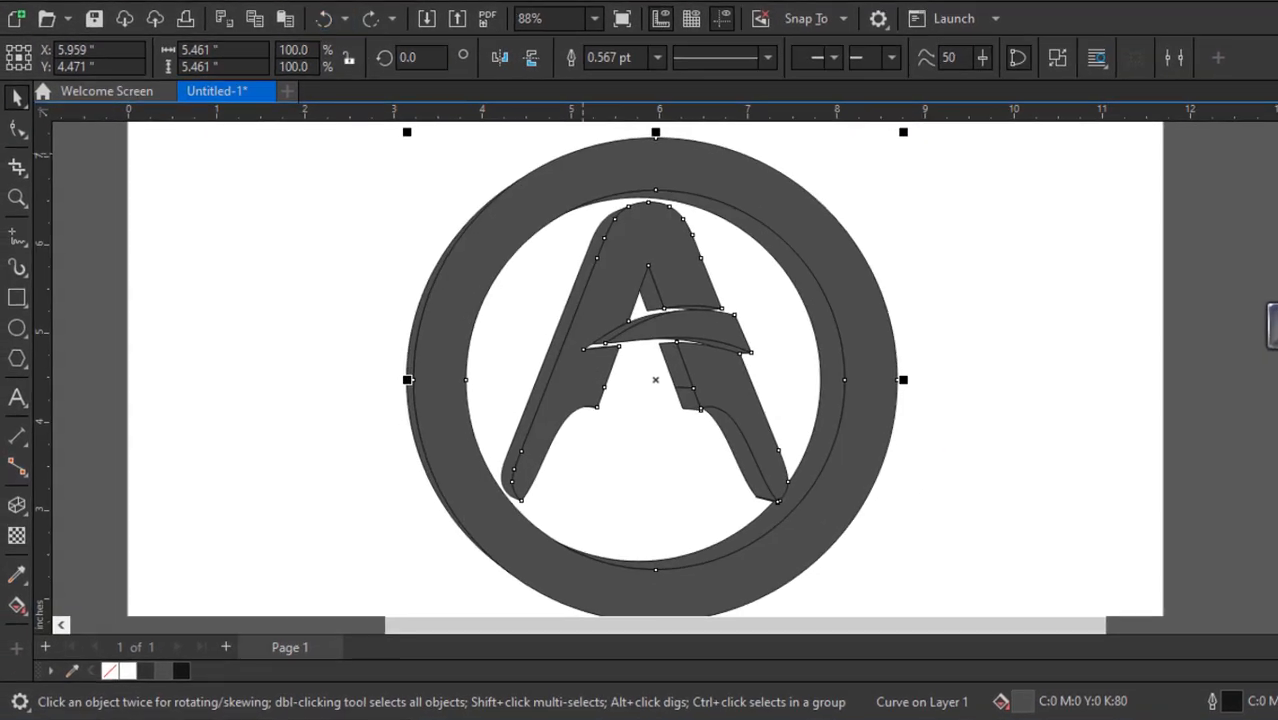
pyautogui.click(987, 297)
# Step: Remove the outline from the logo's front face
pyautogui.click(832, 234)
pyautogui.click(771, 373)
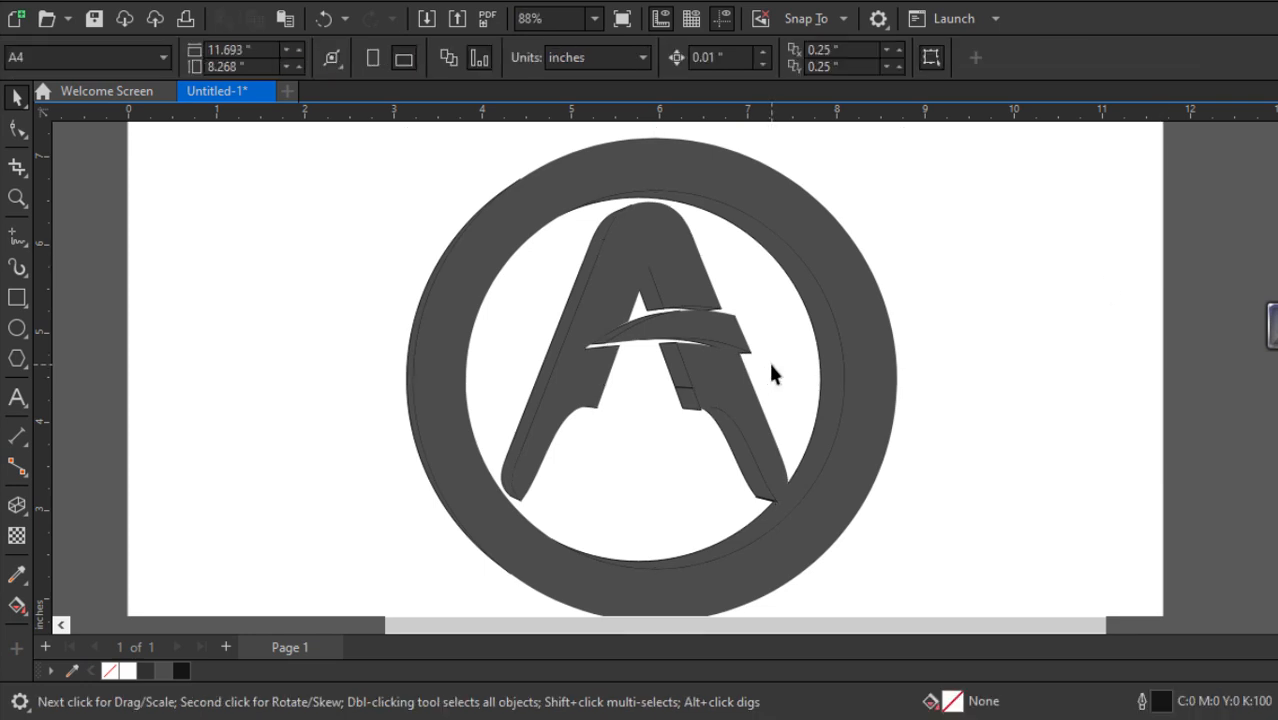
pyautogui.click(840, 306)
pyautogui.click(858, 312)
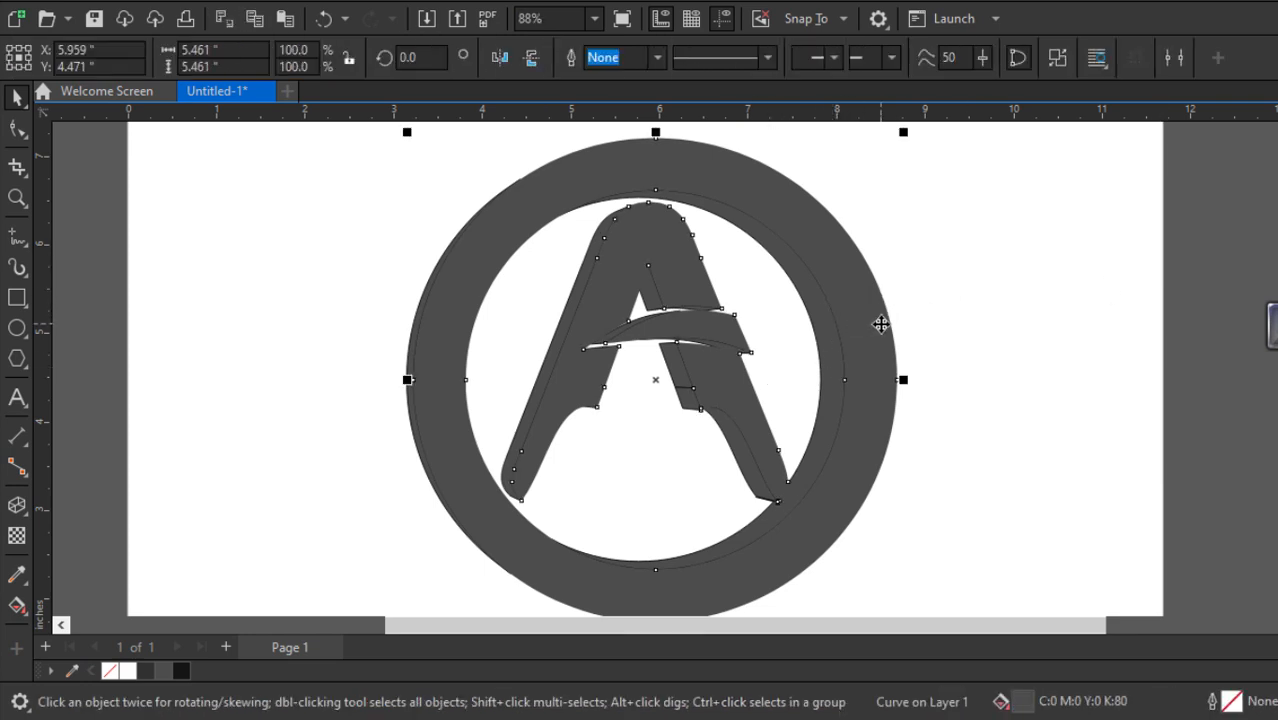
pyautogui.click(957, 304)
pyautogui.click(869, 293)
pyautogui.click(891, 311)
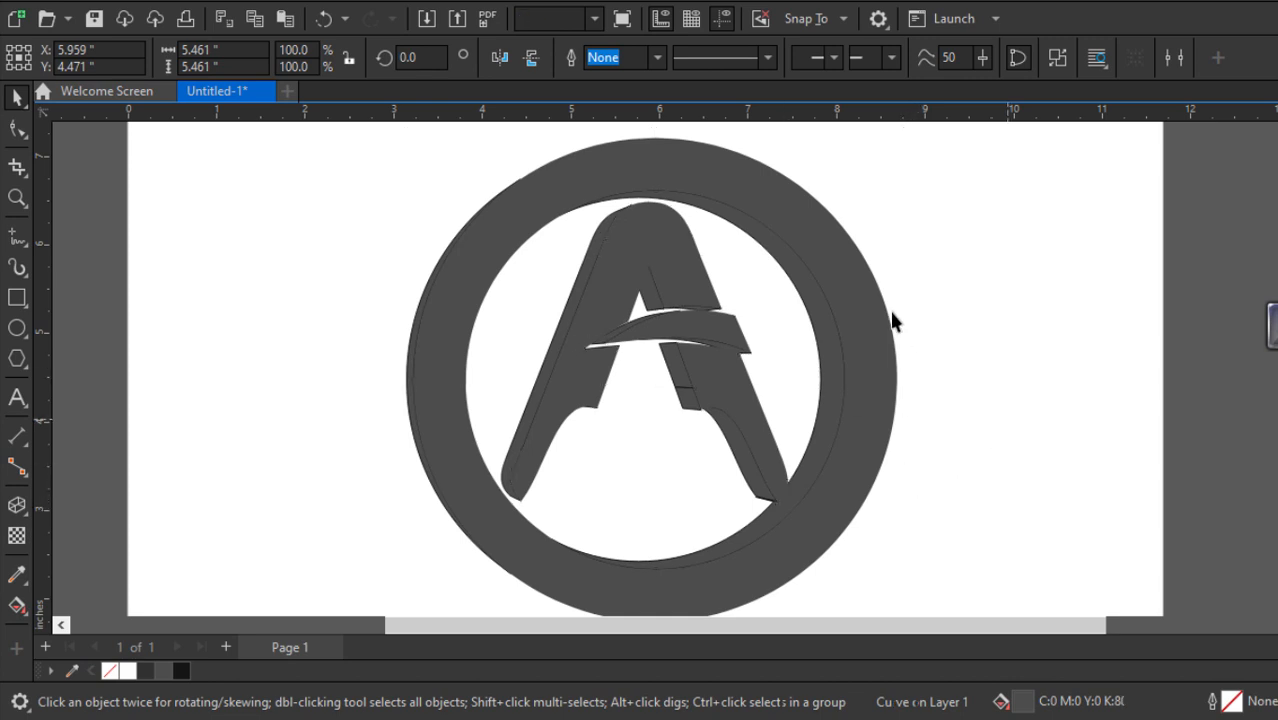
pyautogui.click(878, 323)
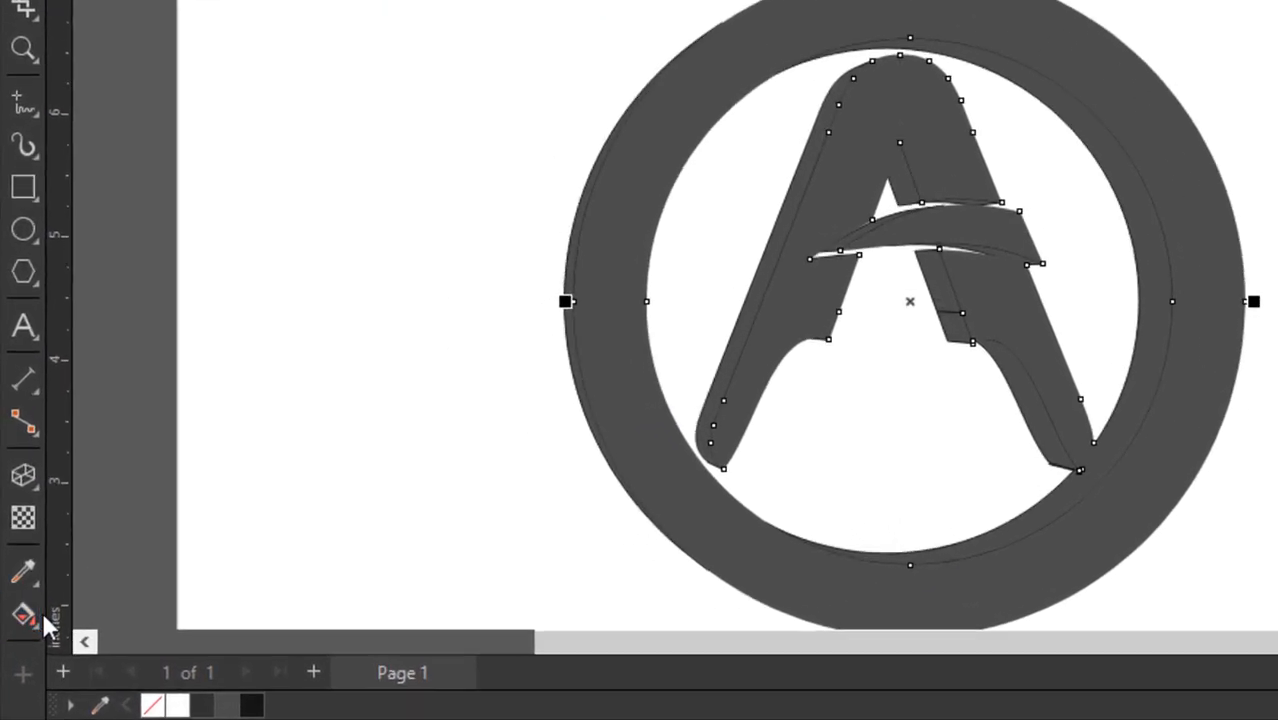
# Step: Apply a horizontal linear fountain fill across the front face, running from 80% black to white just beyond the ring
pyautogui.click(17, 606)
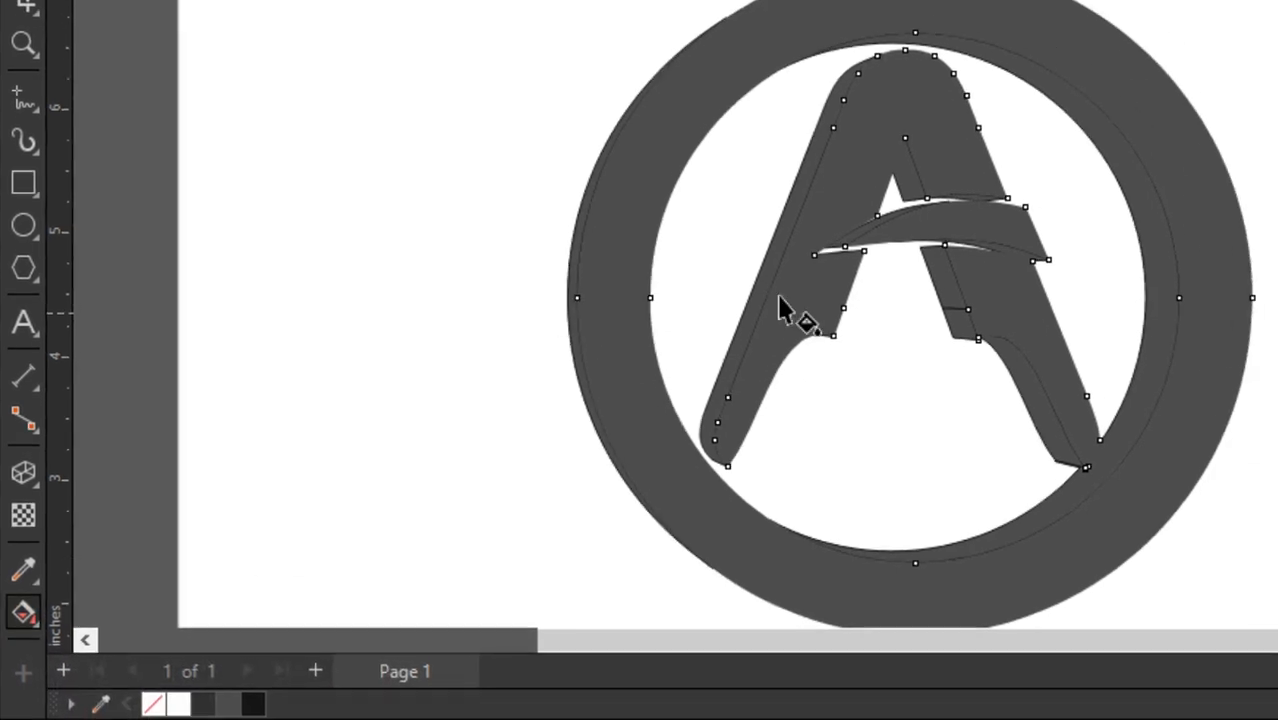
pyautogui.moveTo(526, 309); pyautogui.dragTo(1277, 318)
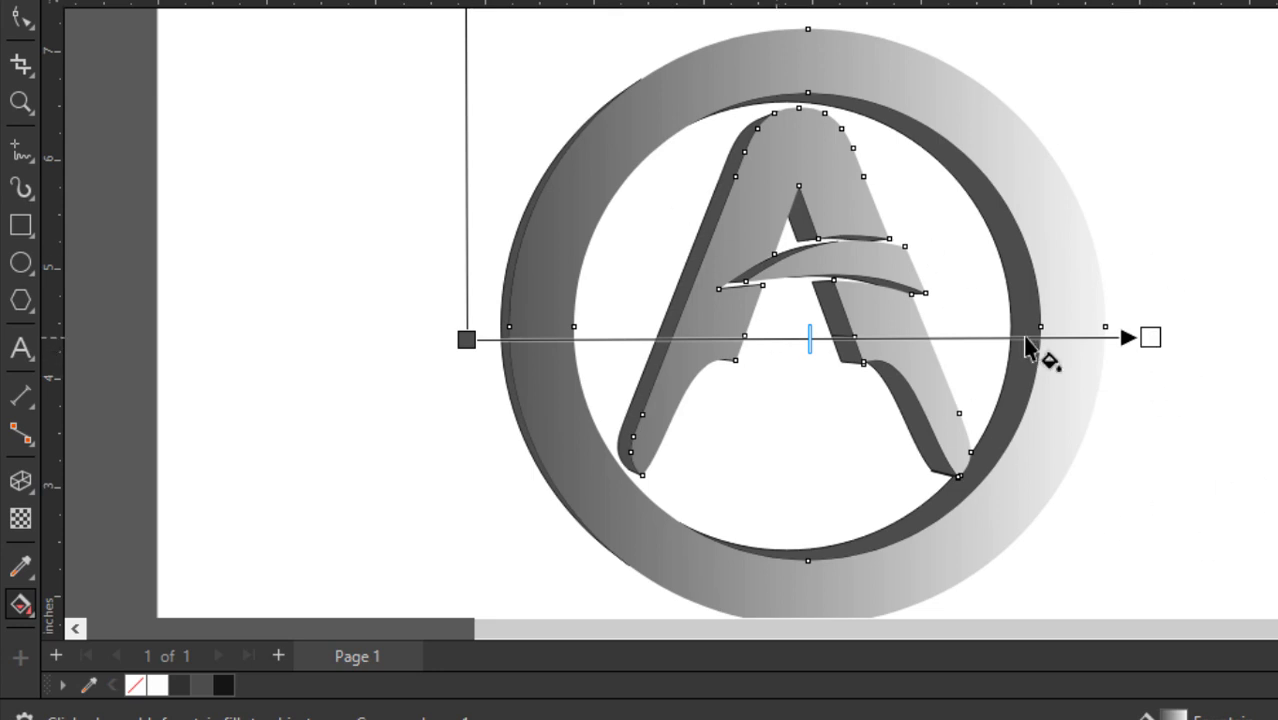
pyautogui.moveTo(1150, 337); pyautogui.dragTo(1172, 338)
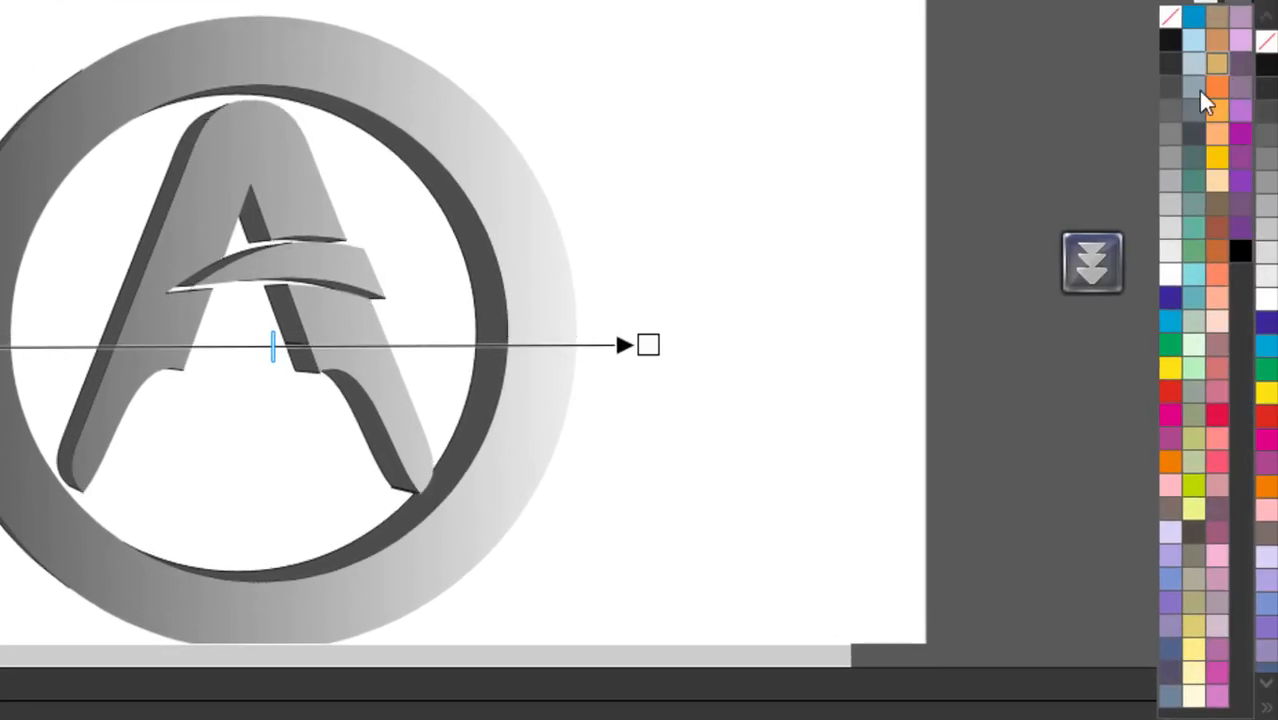
# Step: Colour the gradient's white end gold and add two more gold stops at about 65% and 40%
pyautogui.click(1217, 64)
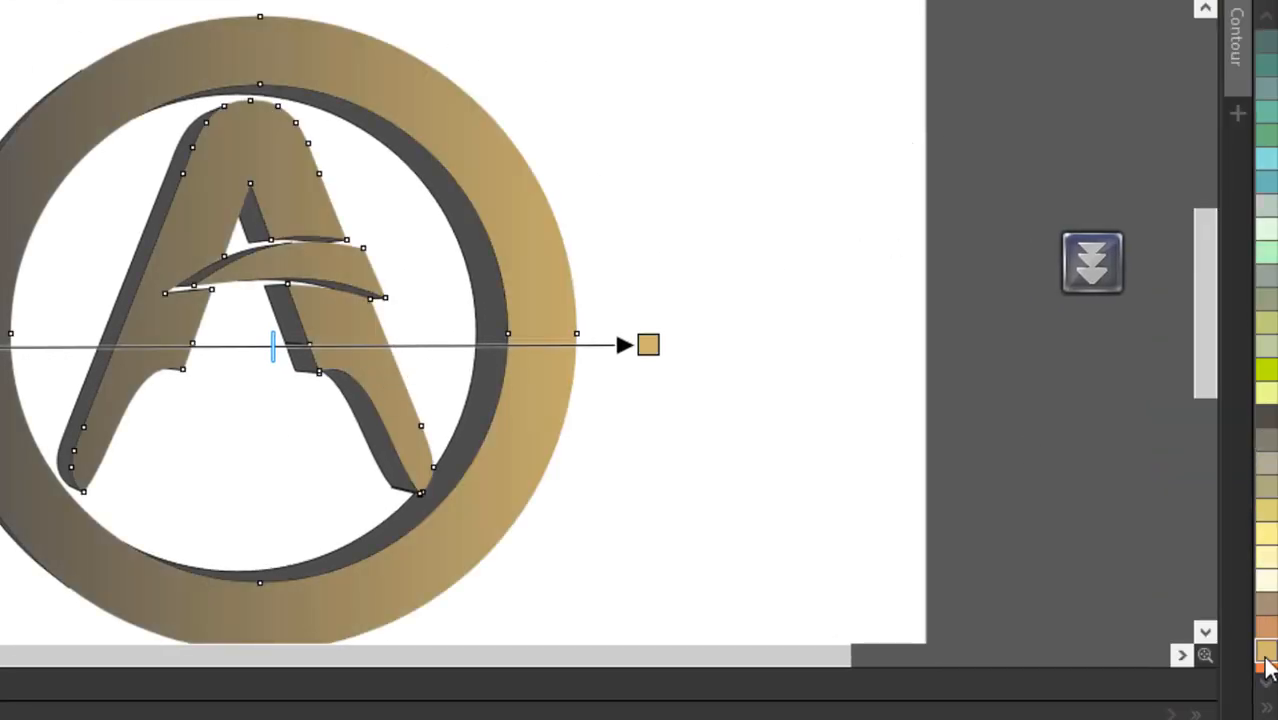
pyautogui.moveTo(1266, 670); pyautogui.dragTo(428, 345)
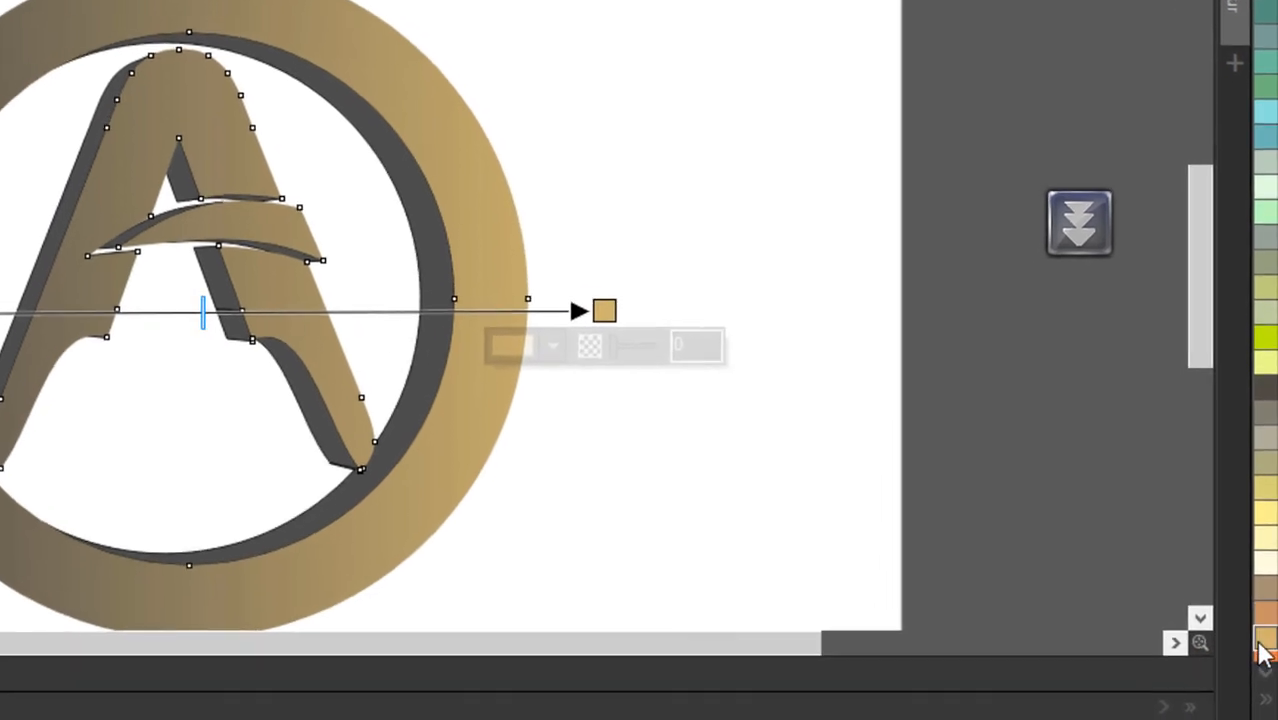
pyautogui.moveTo(1260, 647); pyautogui.dragTo(300, 297)
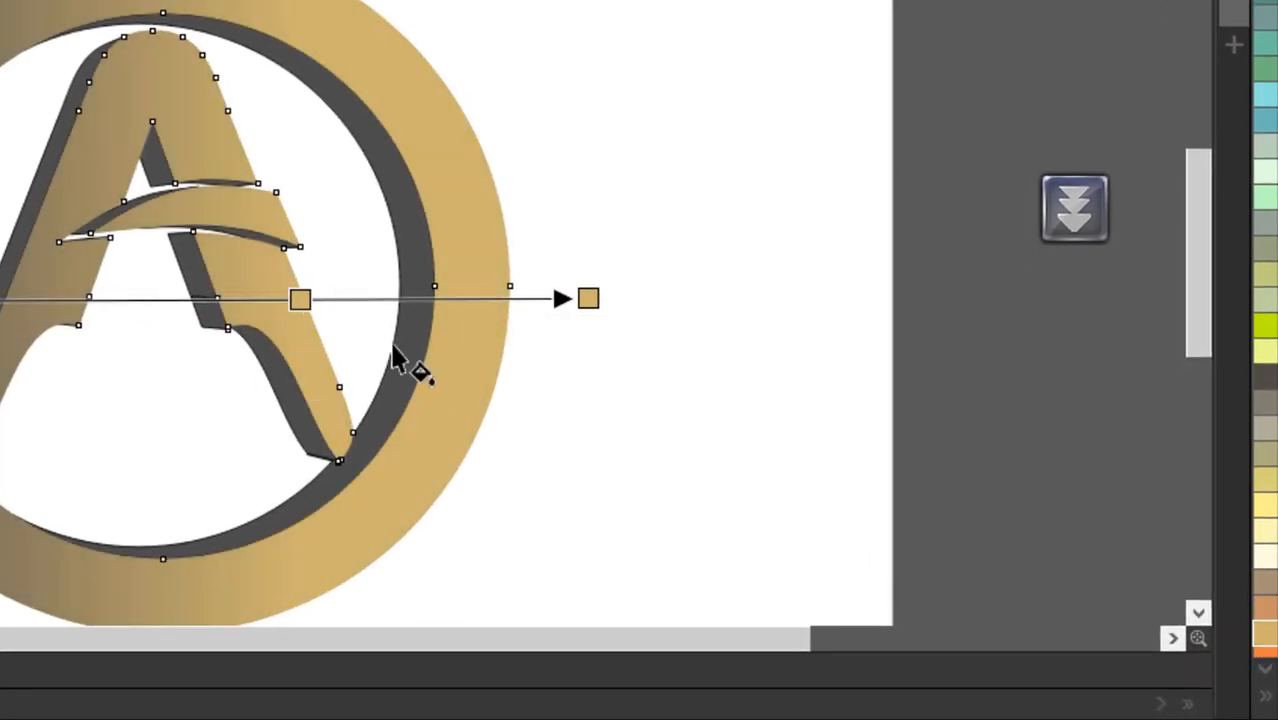
pyautogui.moveTo(245, 335); pyautogui.dragTo(216, 318)
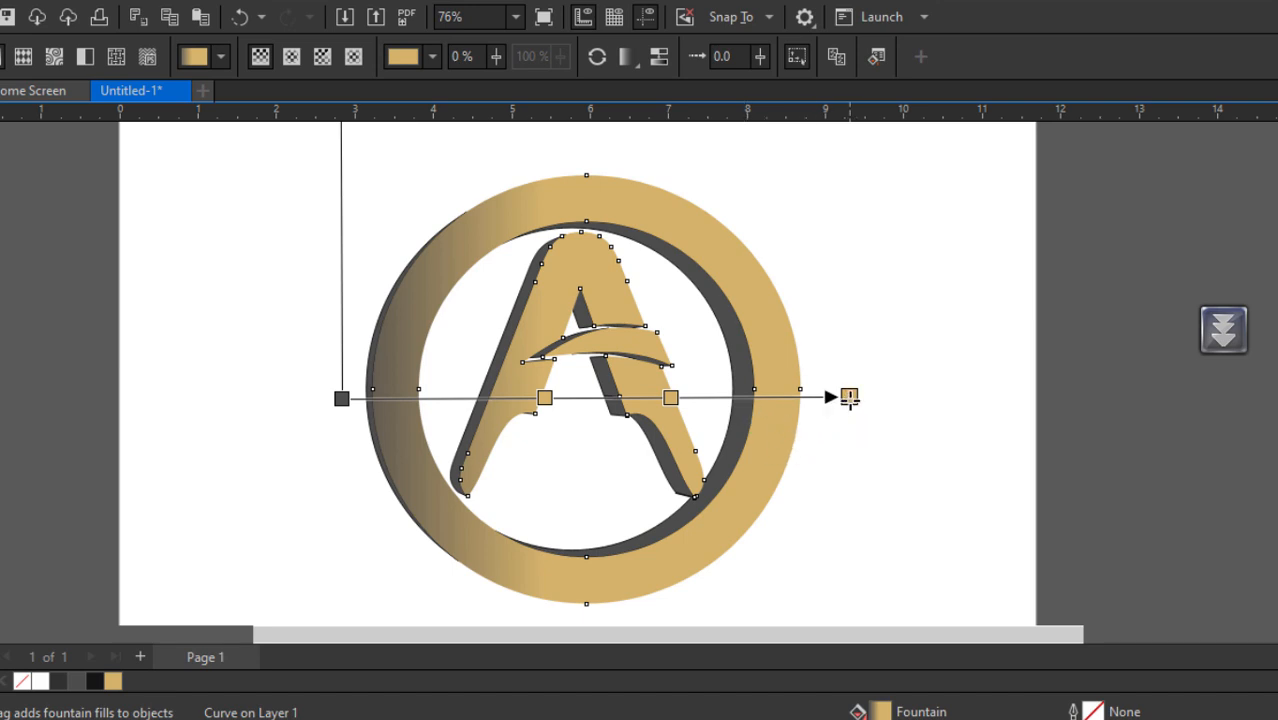
# Step: Check the CMYK values of the gradient's gold end colour
pyautogui.click(849, 397)
pyautogui.click(409, 60)
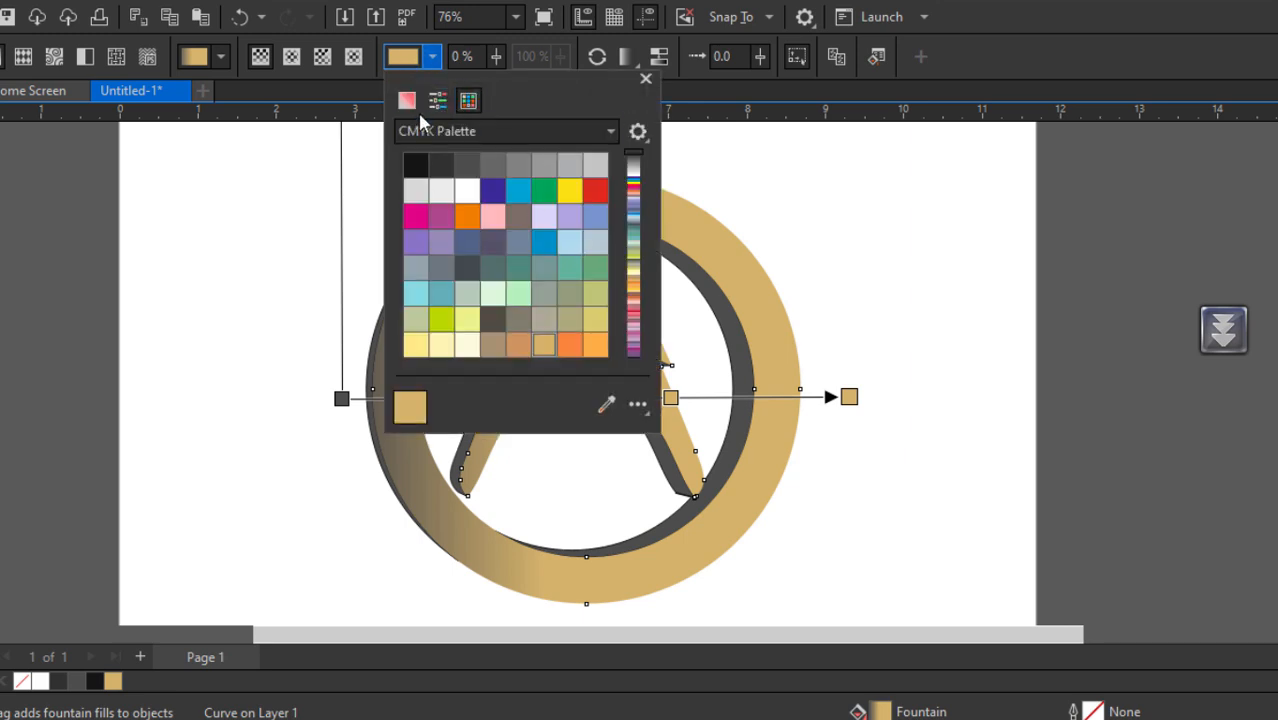
pyautogui.click(410, 104)
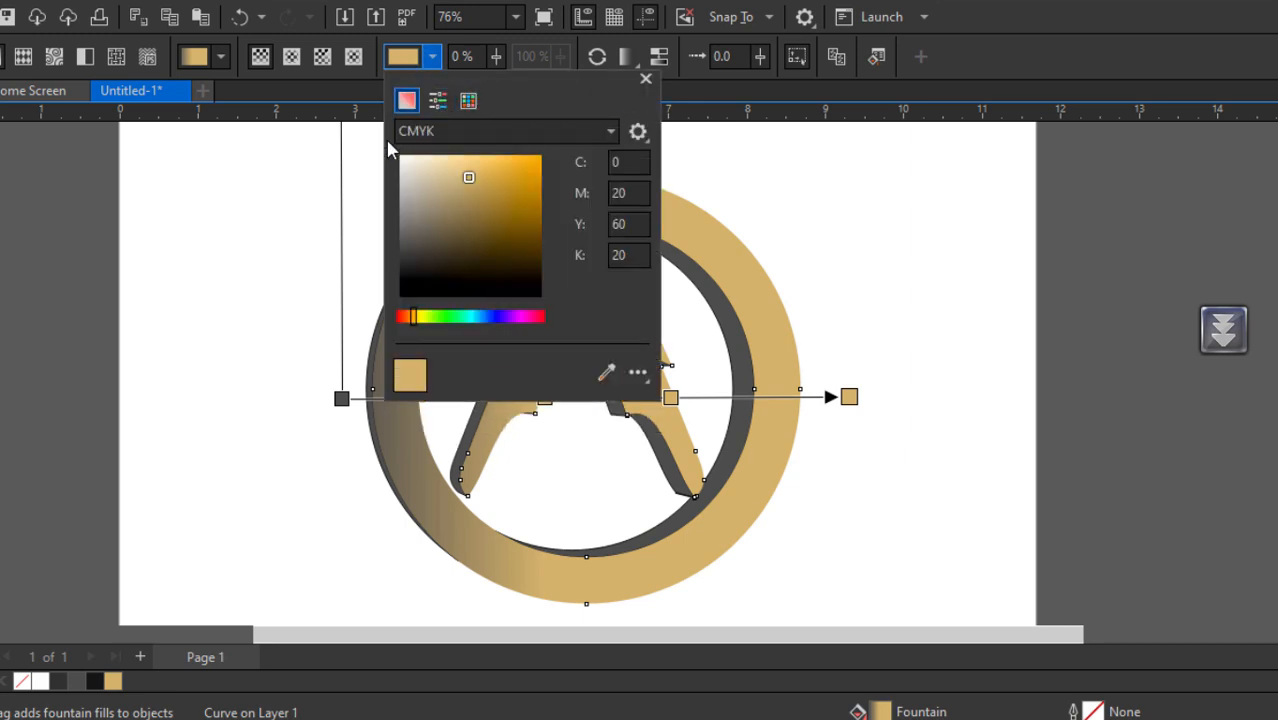
pyautogui.click(616, 163)
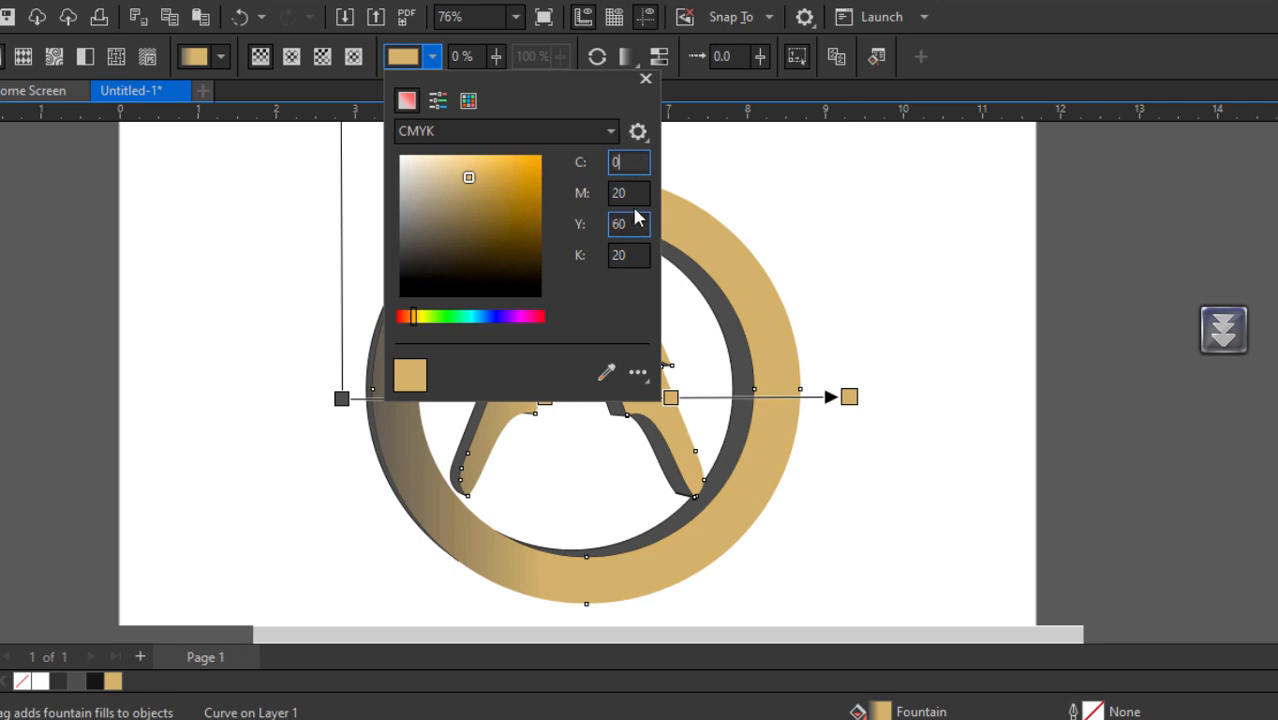
pyautogui.click(634, 193)
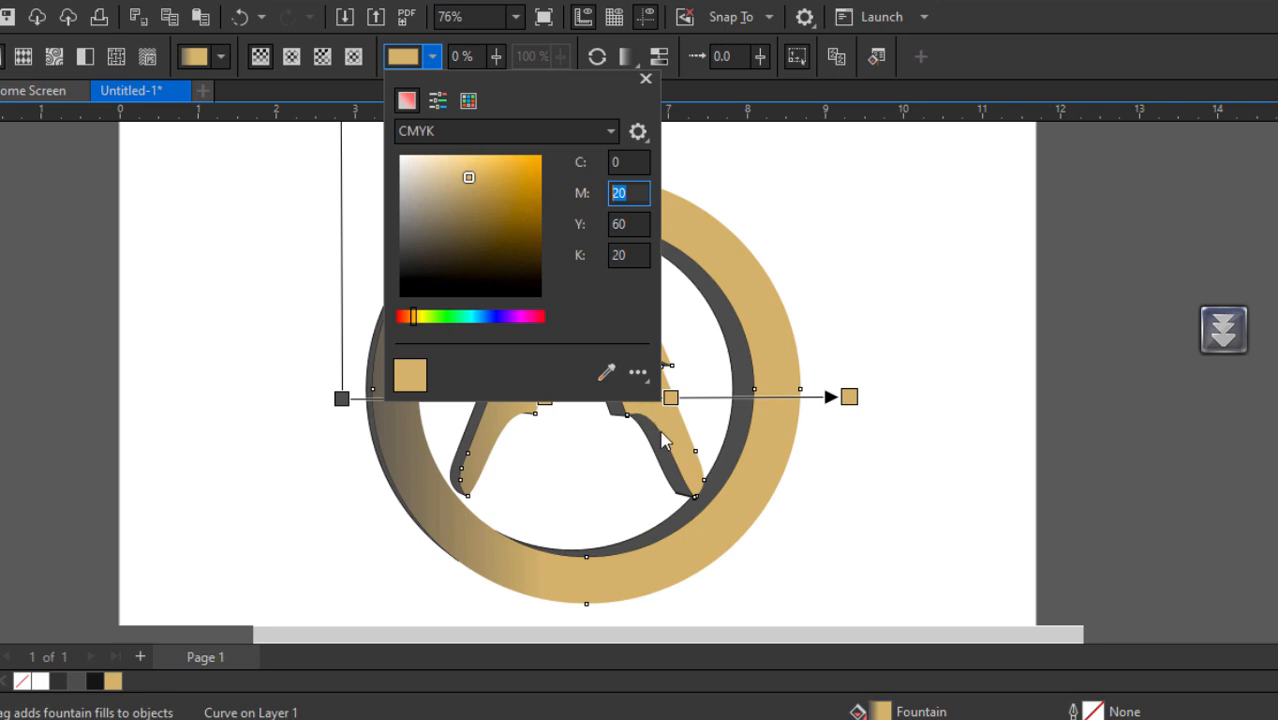
# Step: Set the gradient stop at 65% to a darker gold of C 17, M 37, Y 87, K 37
pyautogui.click(671, 398)
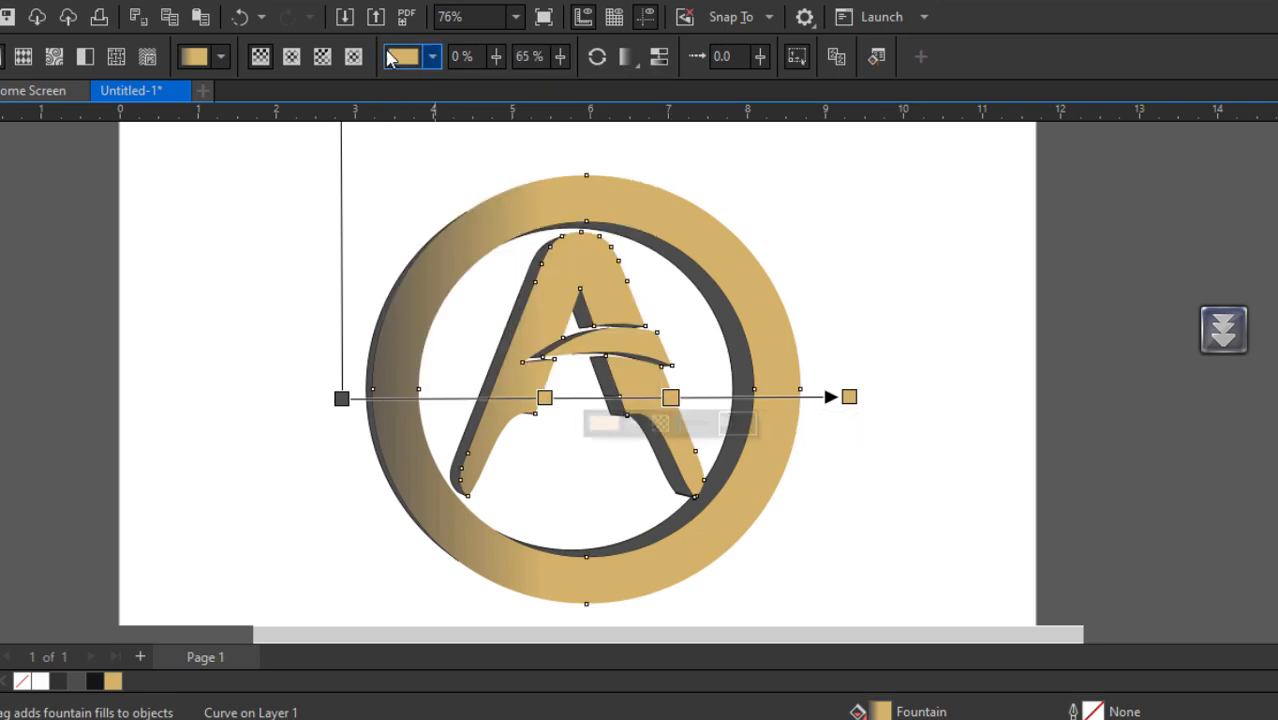
pyautogui.click(430, 57)
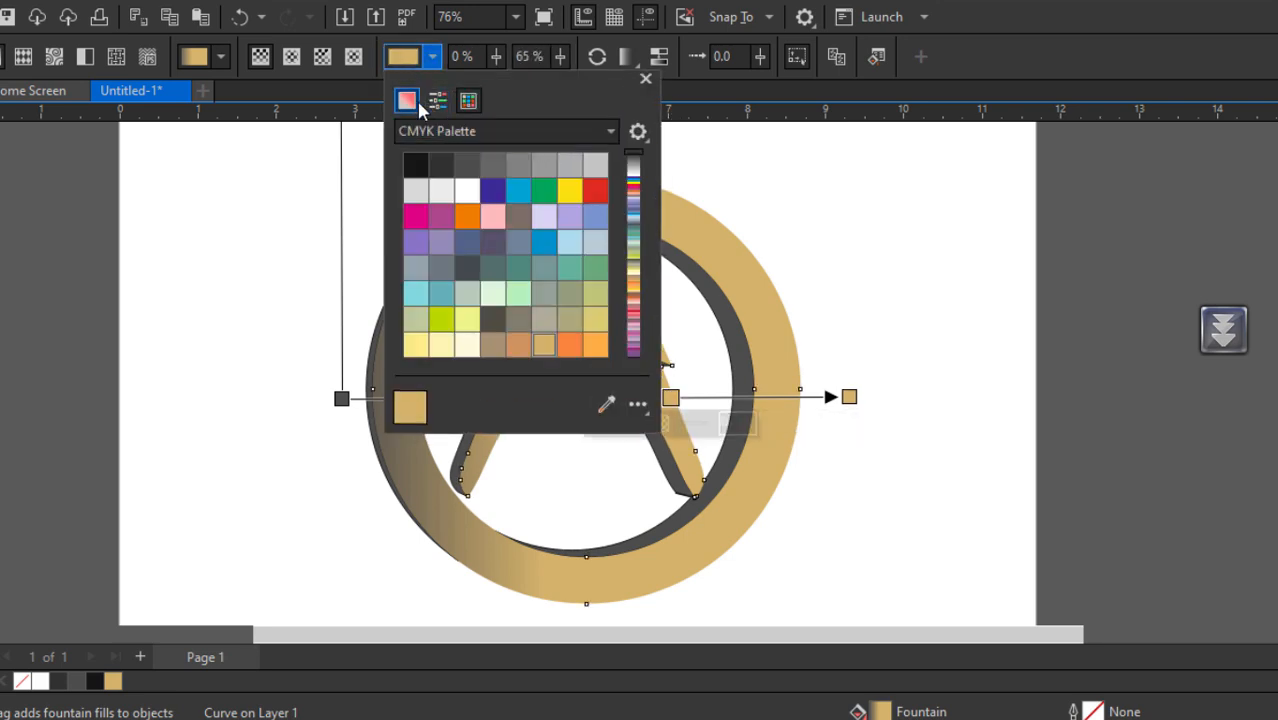
pyautogui.click(412, 101)
pyautogui.moveTo(624, 161); pyautogui.dragTo(605, 161)
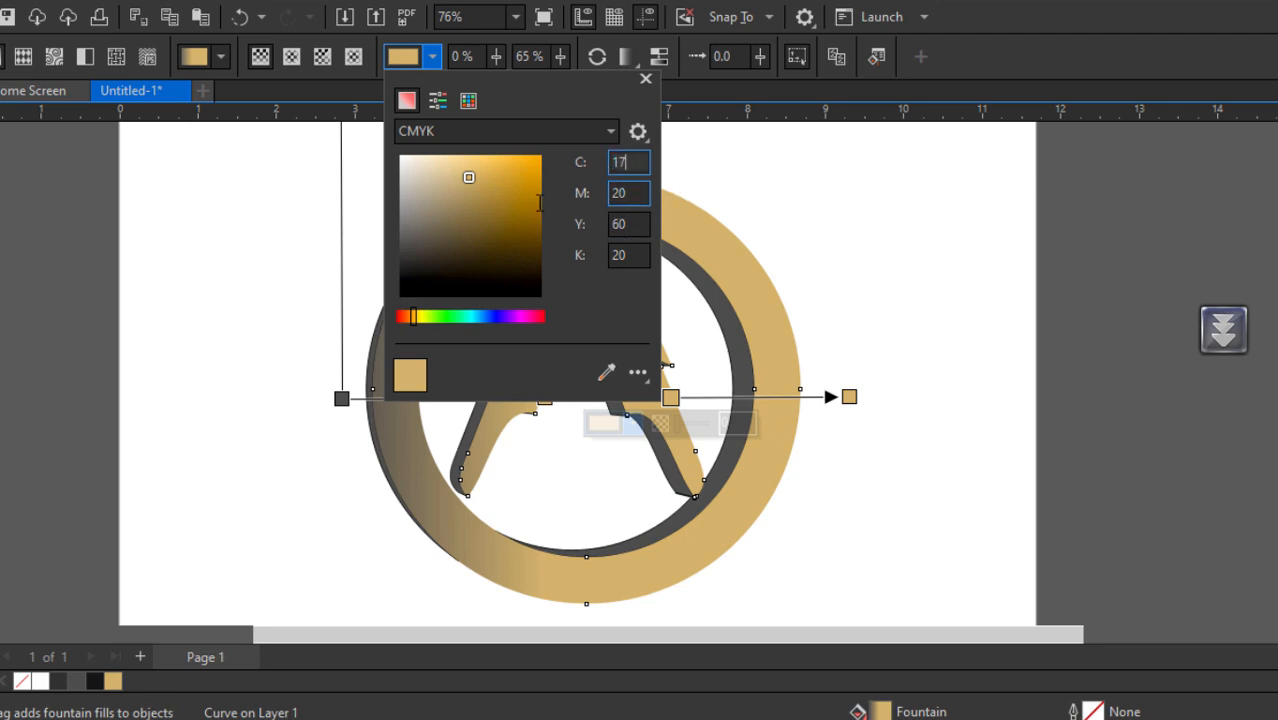
pyautogui.press('Tab')
pyautogui.write('3')
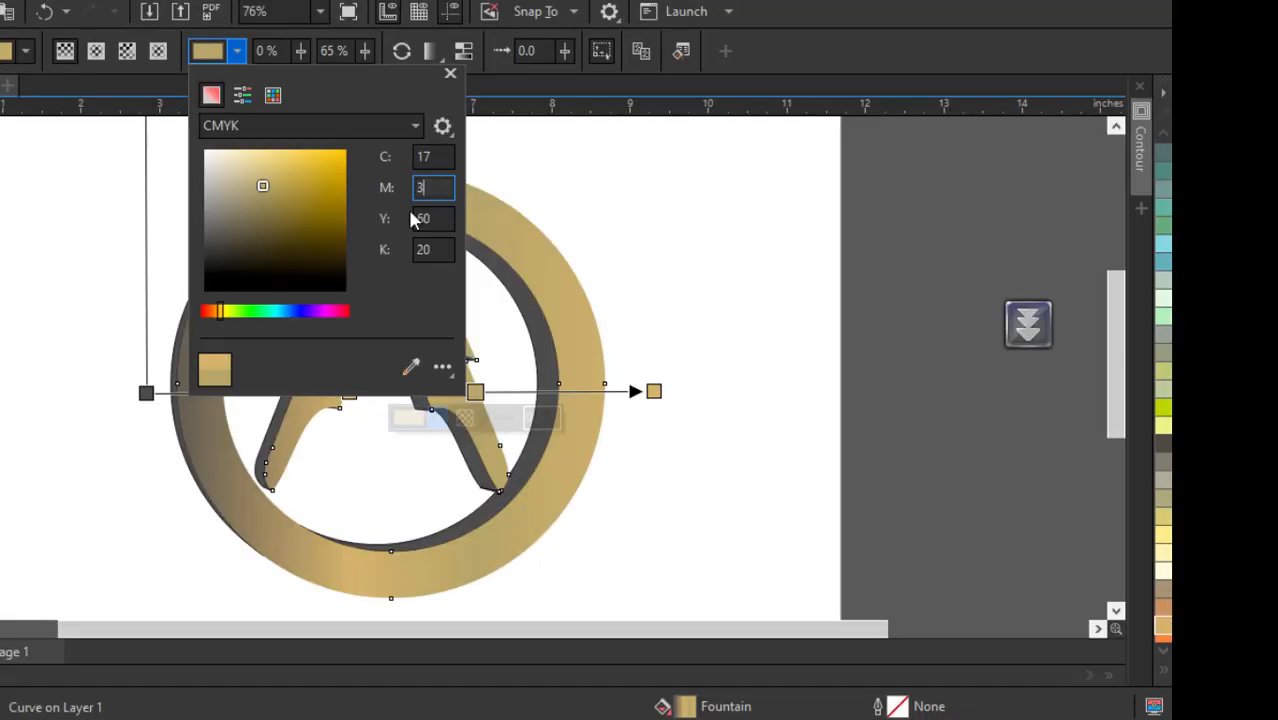
pyautogui.press('Tab')
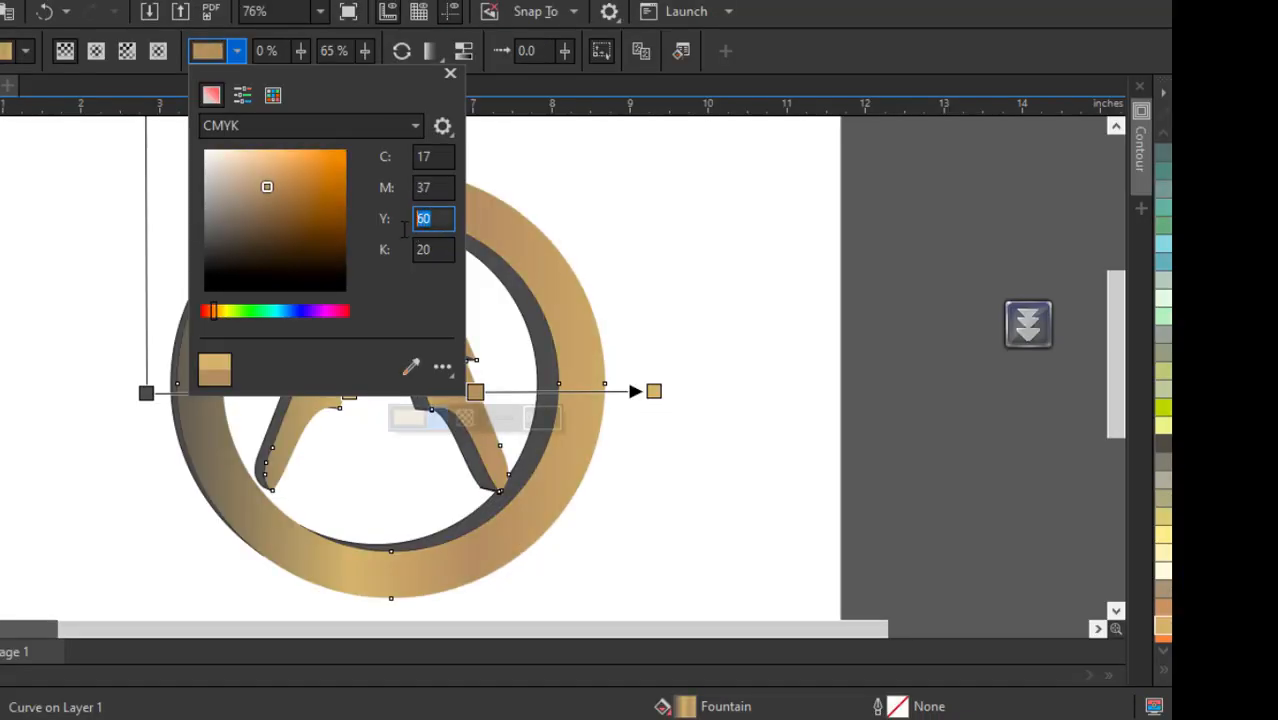
pyautogui.write('87')
pyautogui.press('Tab')
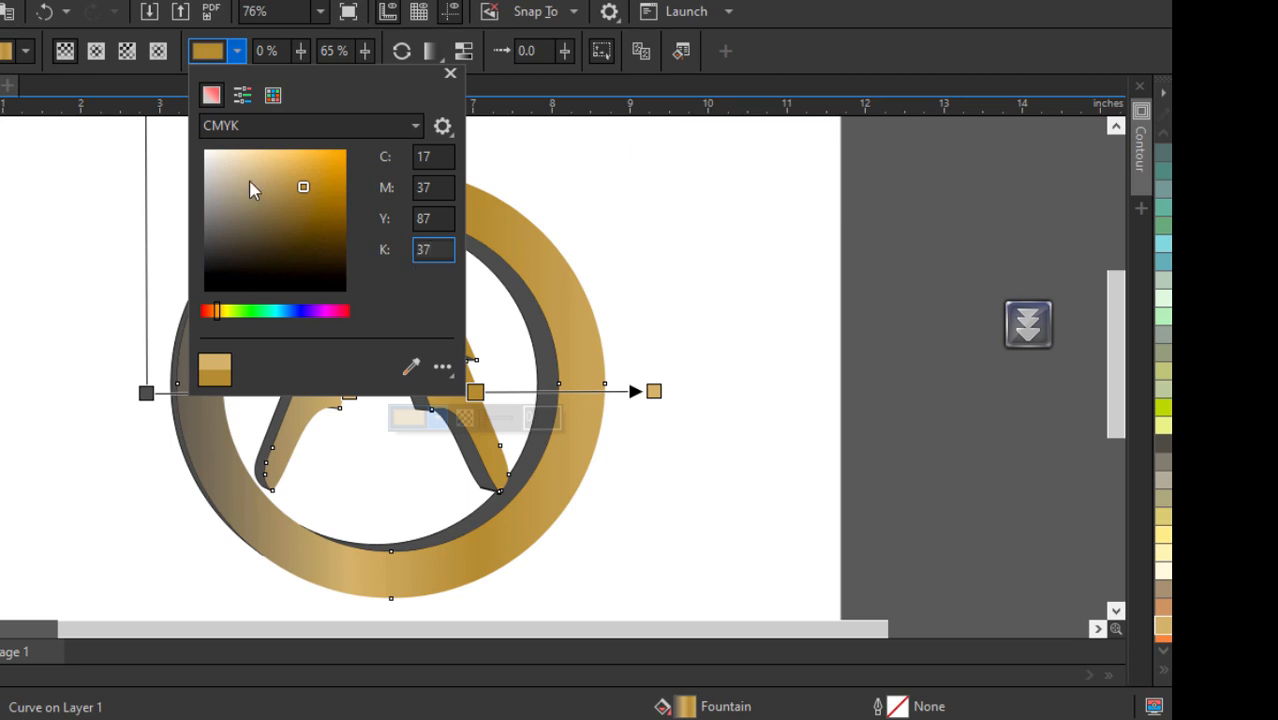
pyautogui.click(475, 395)
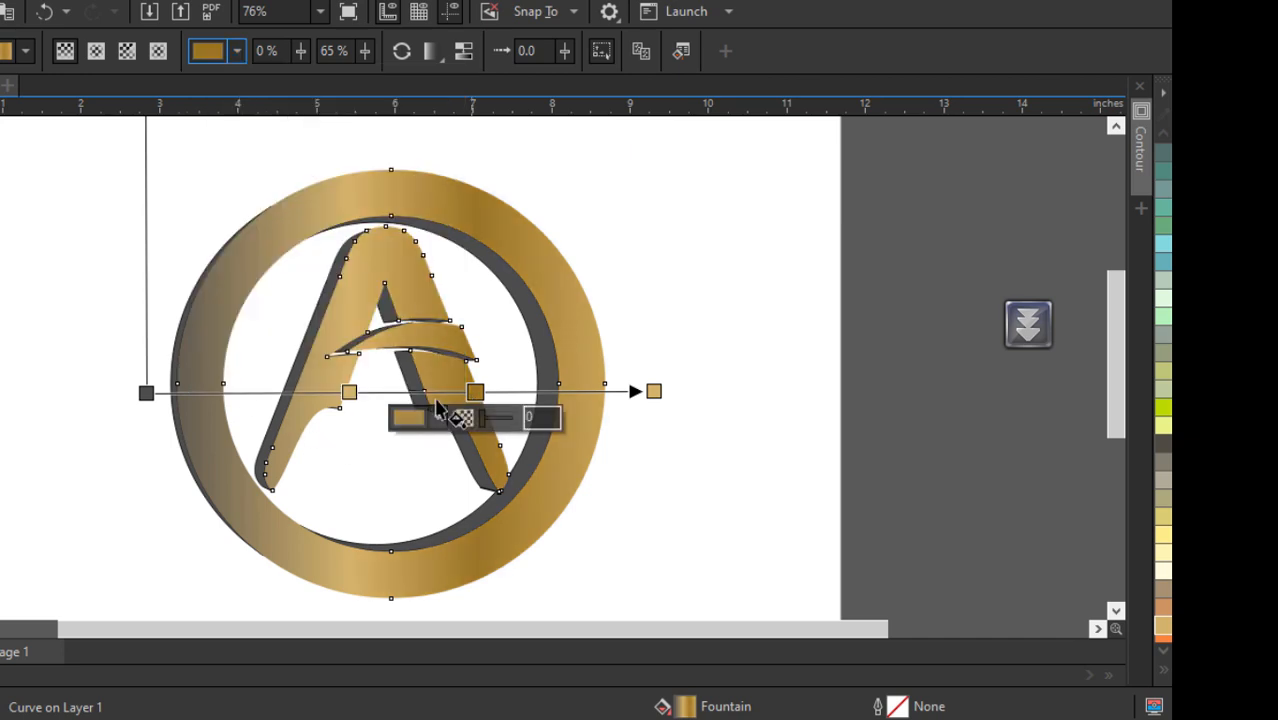
# Step: Check the CMYK values of the gold gradient stop at 40%
pyautogui.click(348, 391)
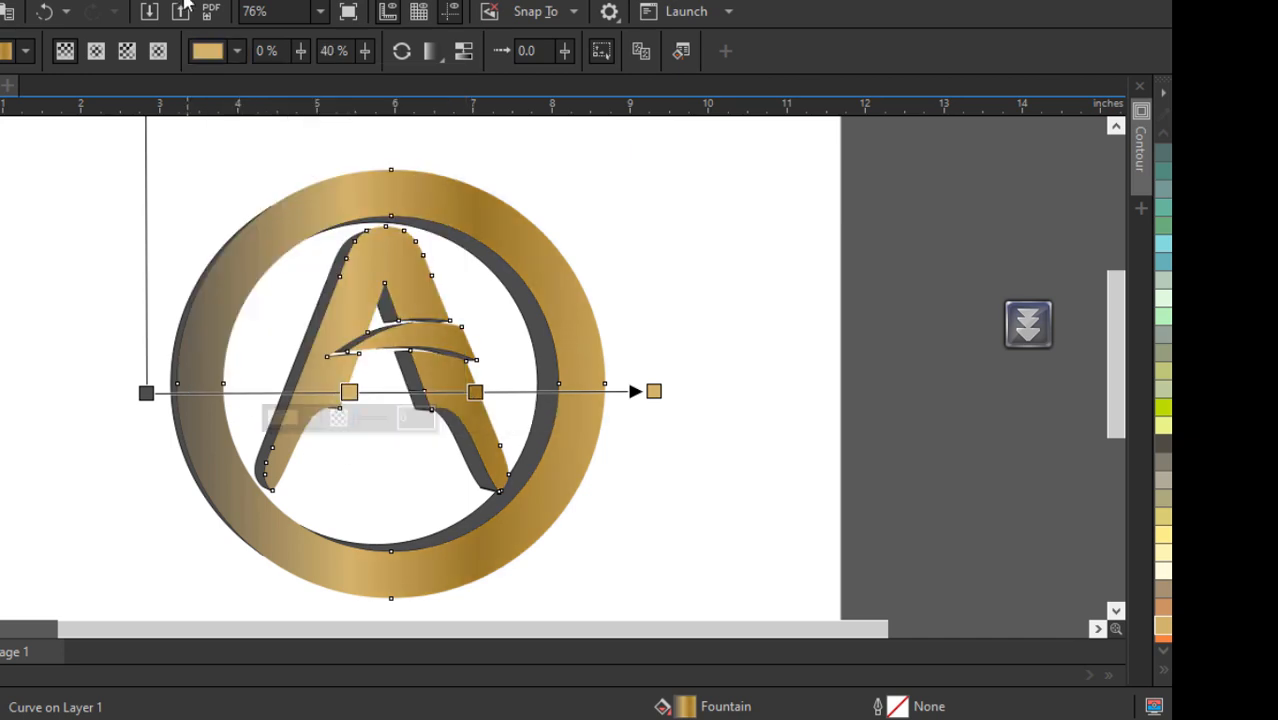
pyautogui.click(222, 54)
pyautogui.click(211, 95)
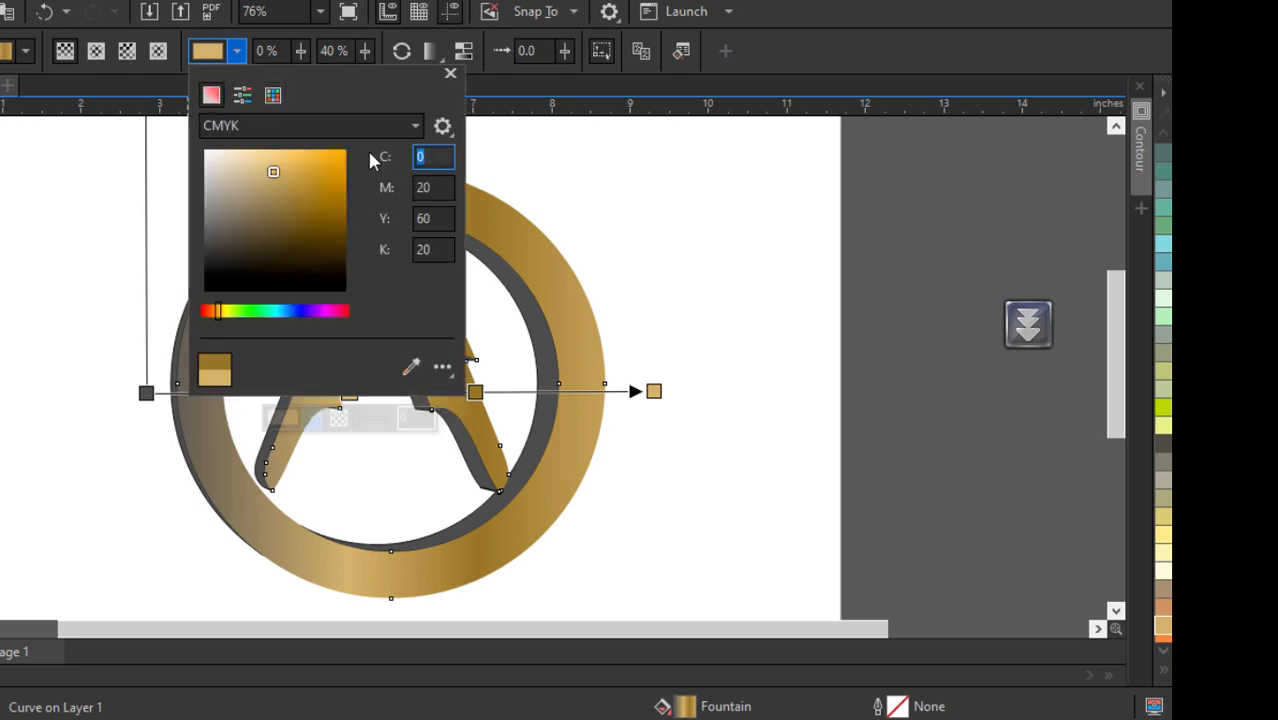
pyautogui.doubleClick(418, 218)
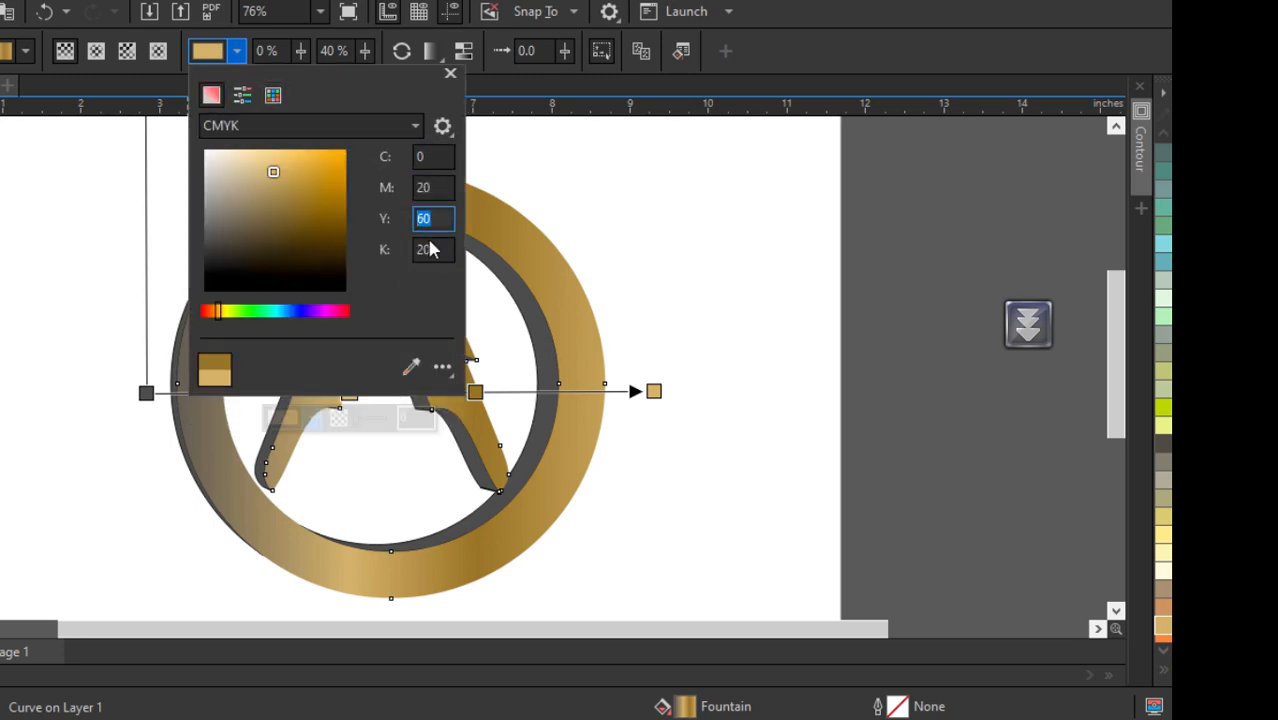
# Step: Set the gradient's dark grey start colour to a gold of C 15, M 33, Y 82, K 27
pyautogui.click(146, 392)
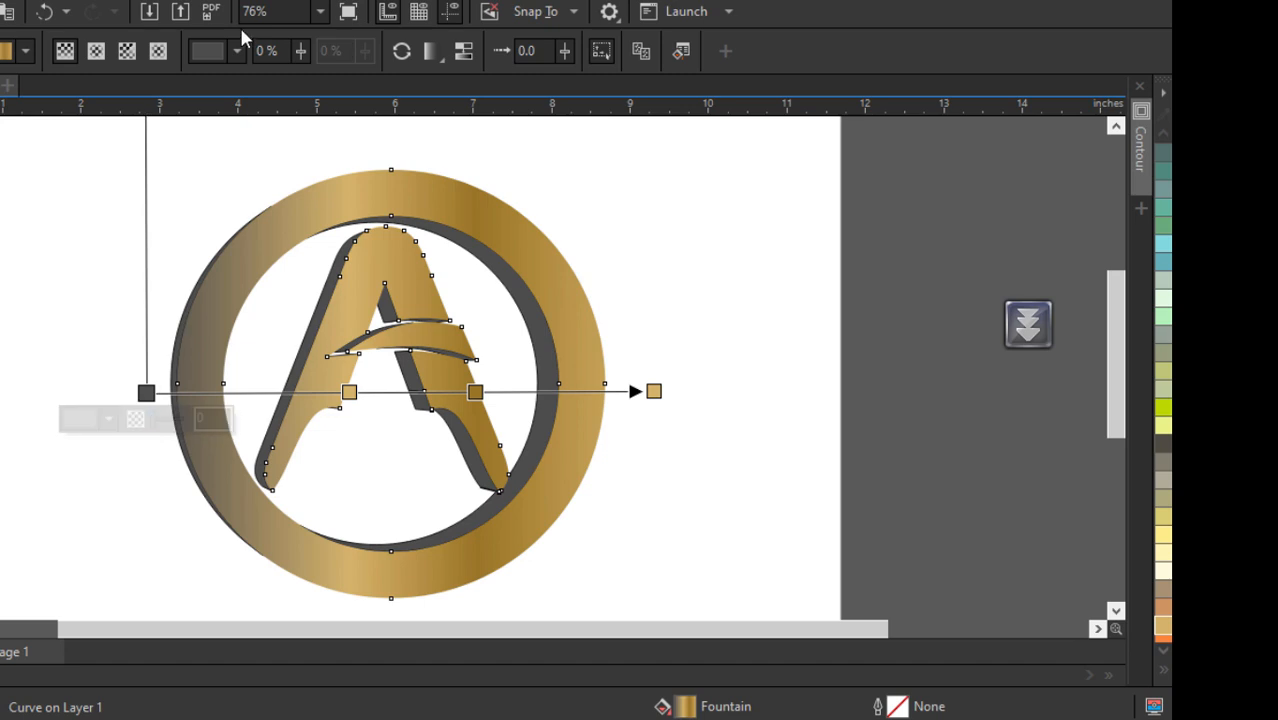
pyautogui.click(236, 52)
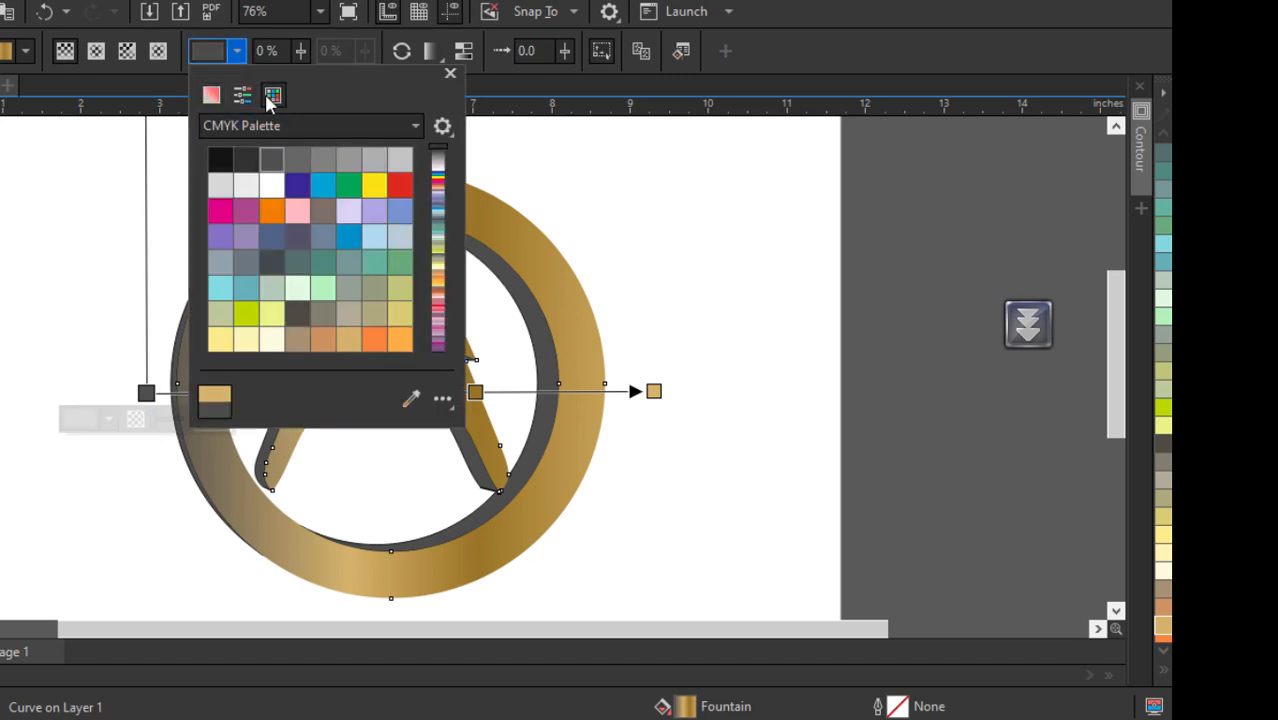
pyautogui.click(211, 95)
pyautogui.click(426, 187)
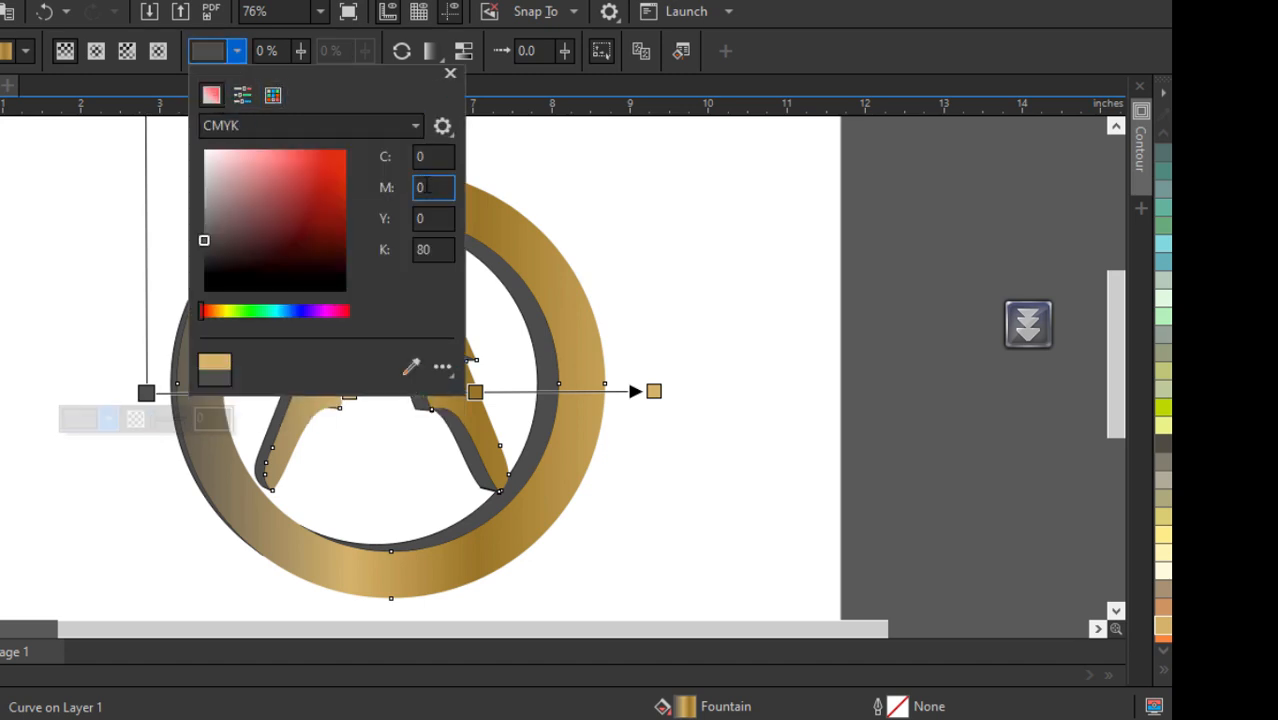
pyautogui.doubleClick(420, 187)
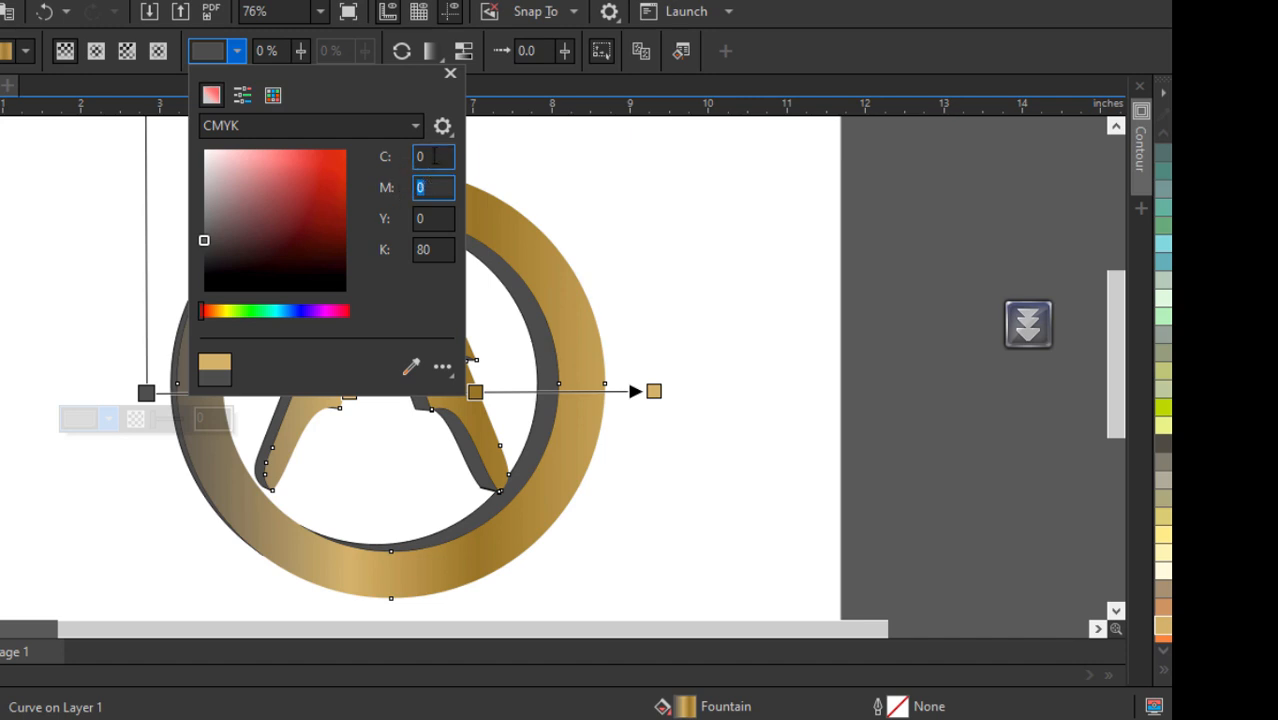
pyautogui.doubleClick(420, 156)
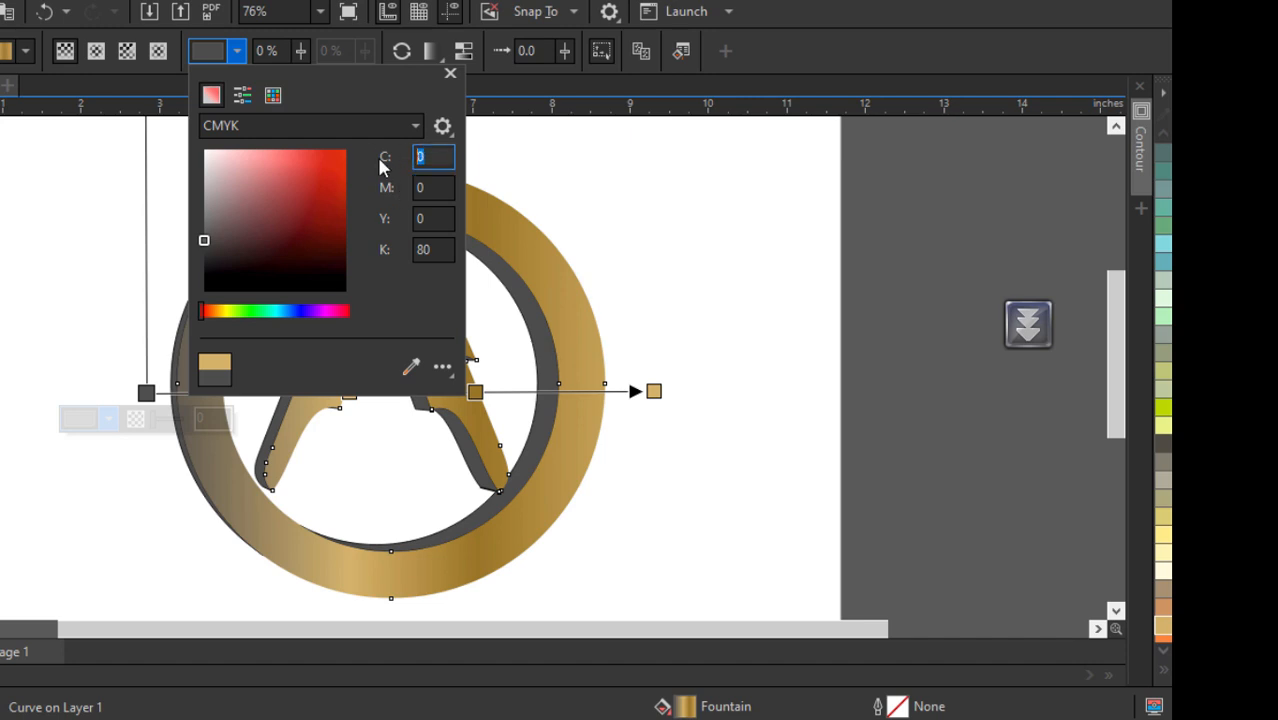
pyautogui.write('15')
pyautogui.click(444, 187)
pyautogui.doubleClick(433, 187)
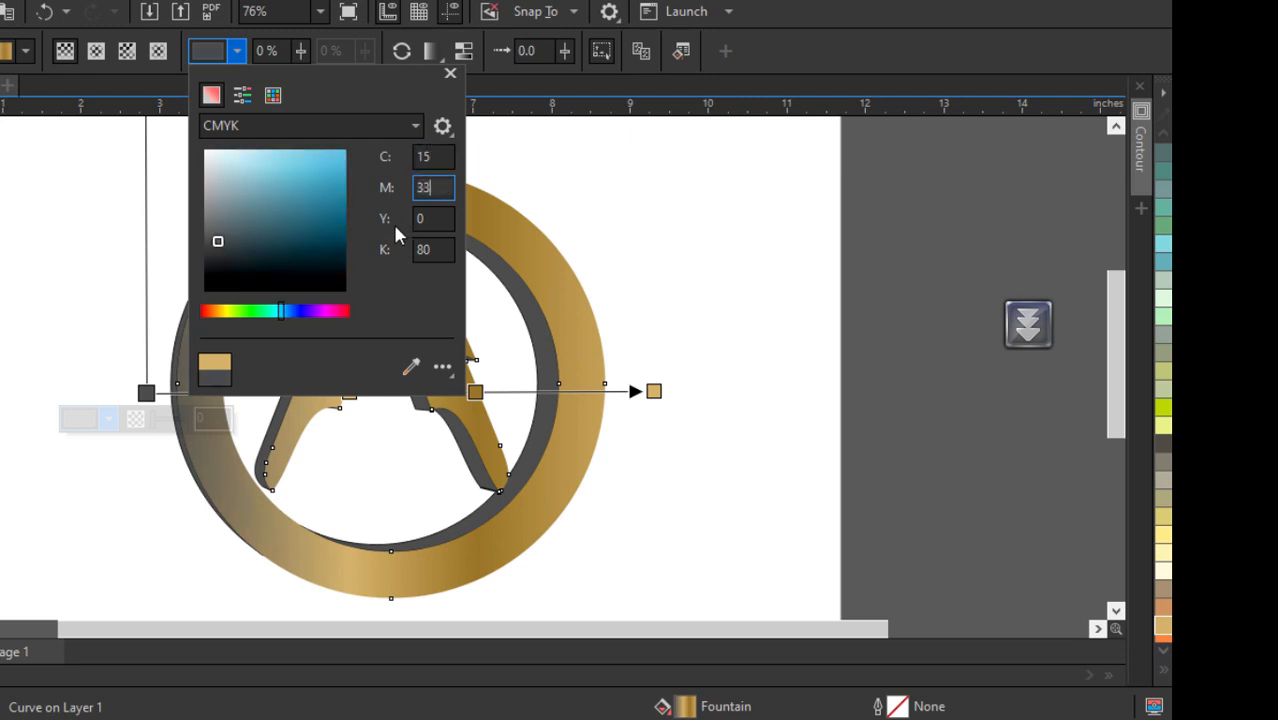
pyautogui.doubleClick(435, 220)
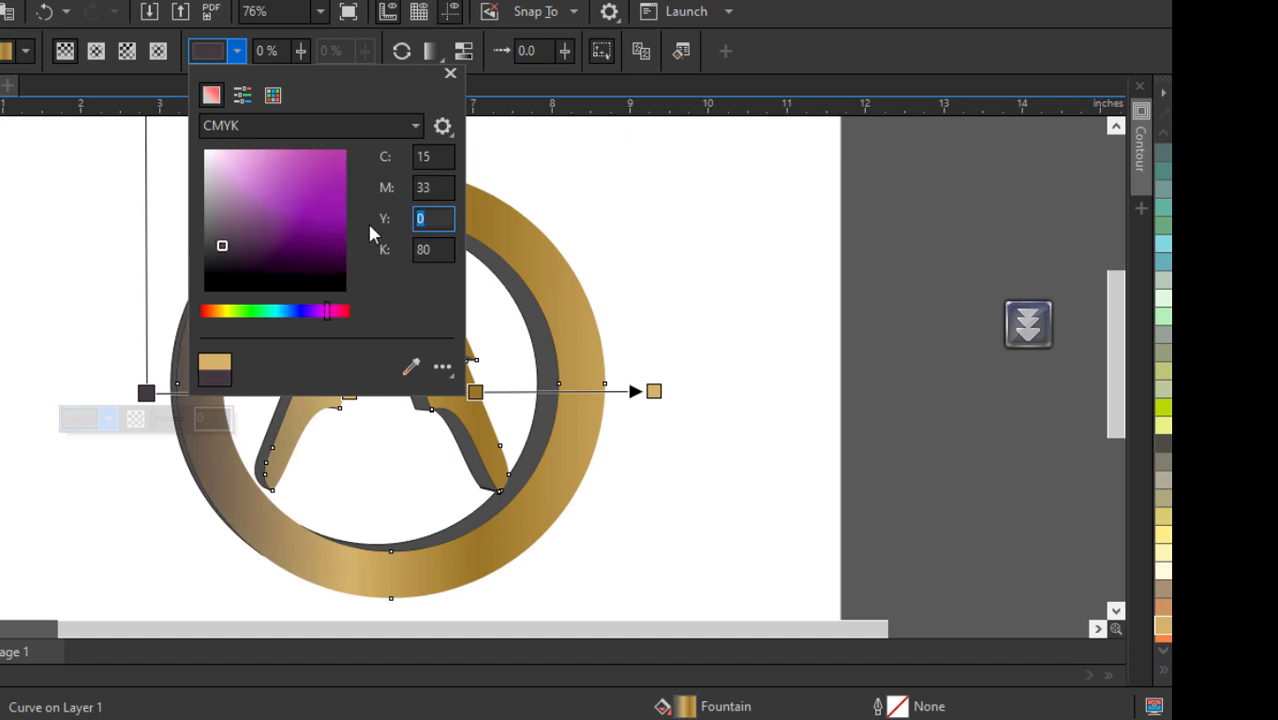
pyautogui.write('82')
pyautogui.click(433, 250)
pyautogui.doubleClick(413, 250)
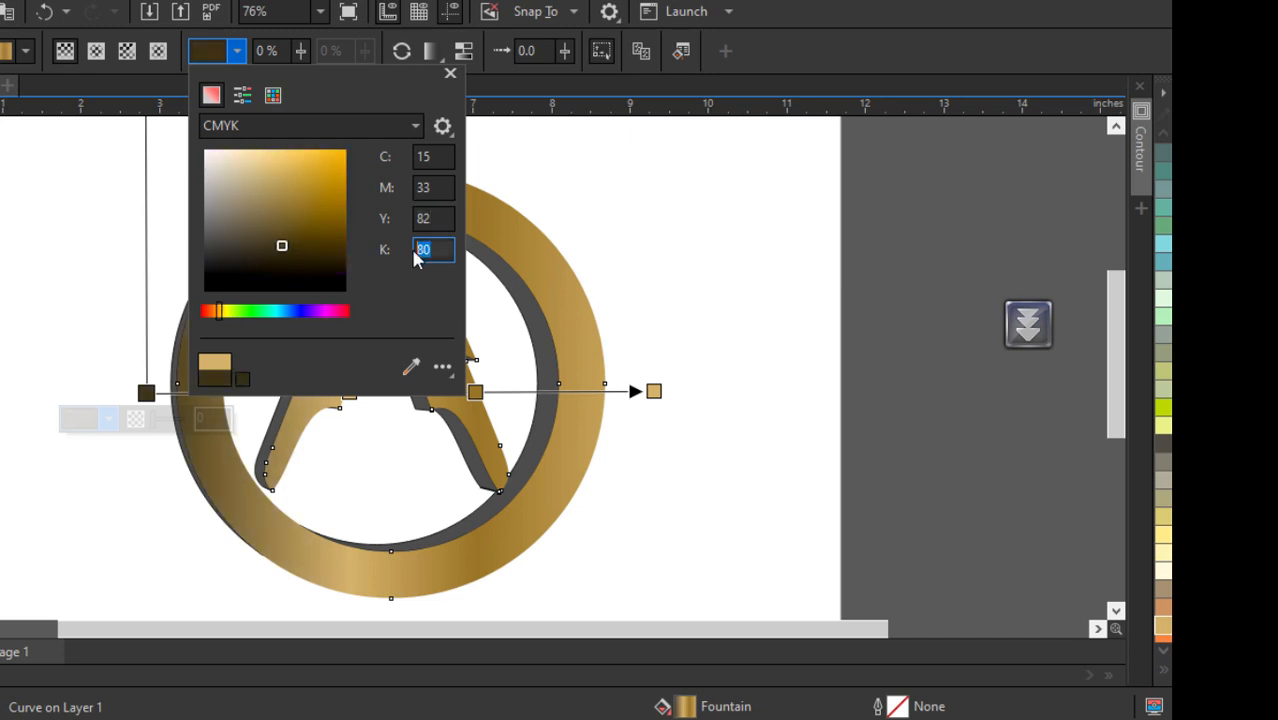
pyautogui.write('27')
pyautogui.click(655, 393)
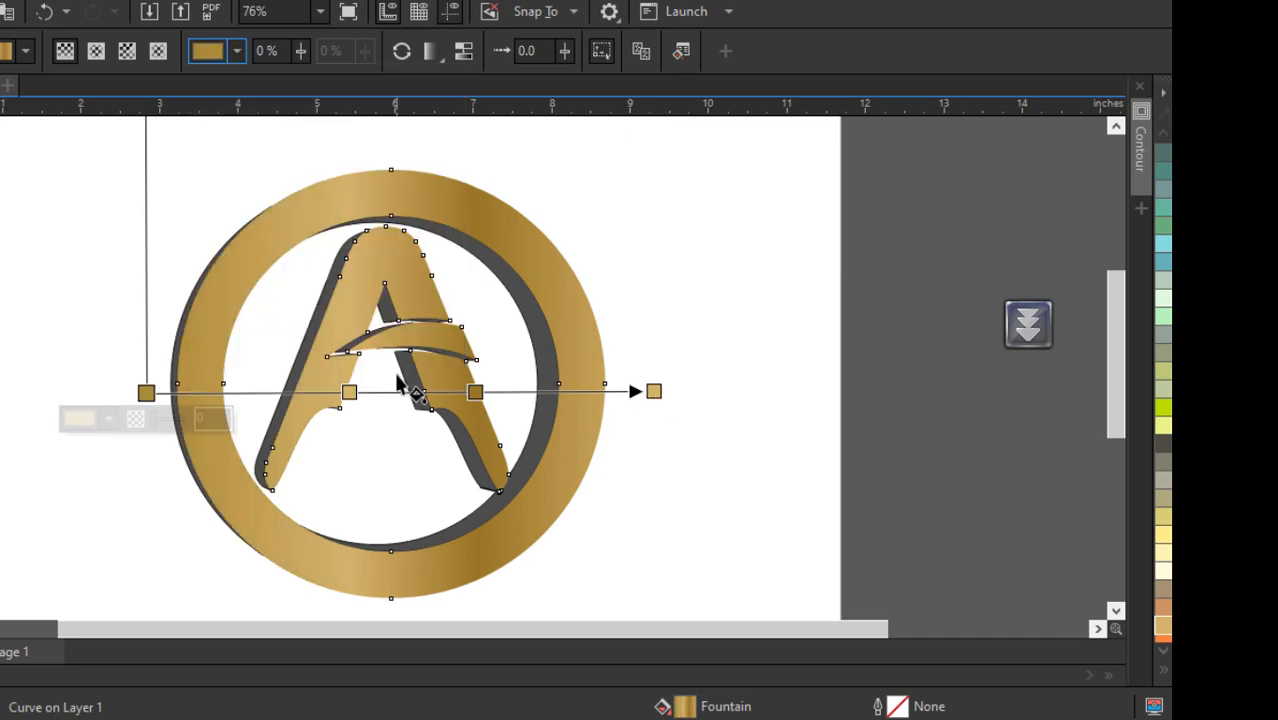
# Step: Skew the gold gradient slightly and shift its start point a little lower, then deselect the front face
pyautogui.scroll(-2, 277, 305)
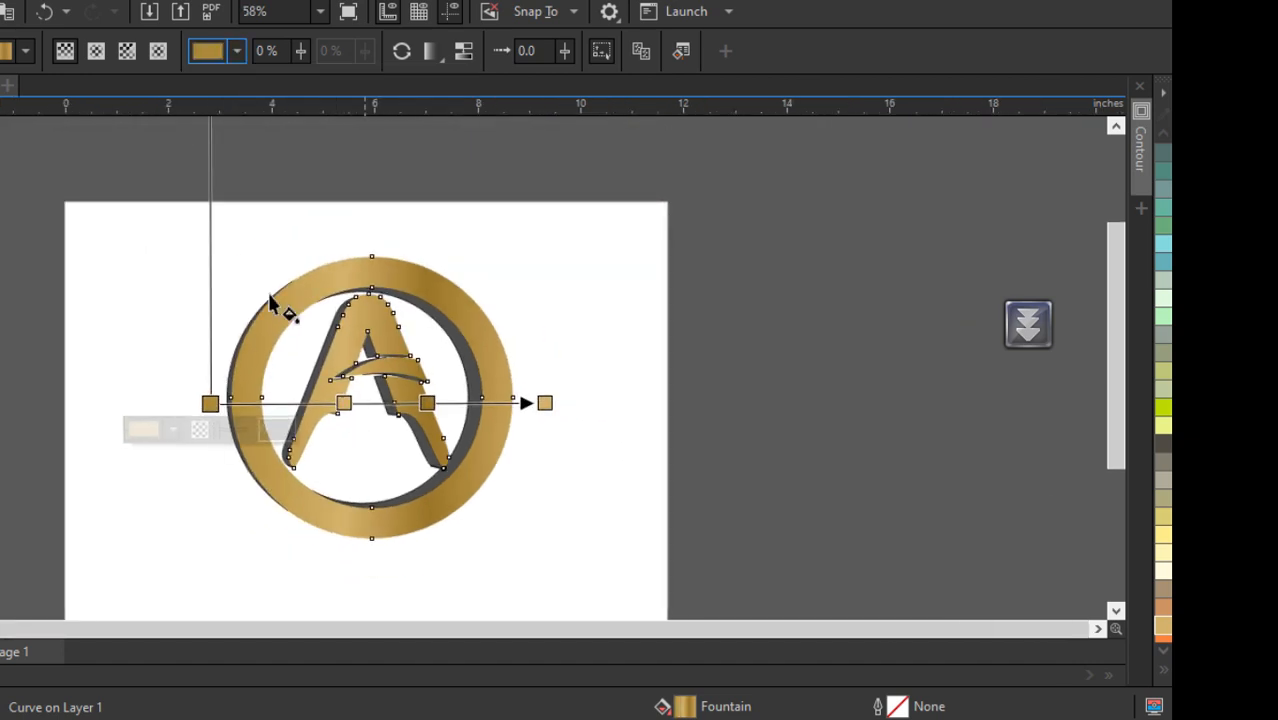
pyautogui.scroll(1, 255, 337)
pyautogui.scroll(-1, 262, 290)
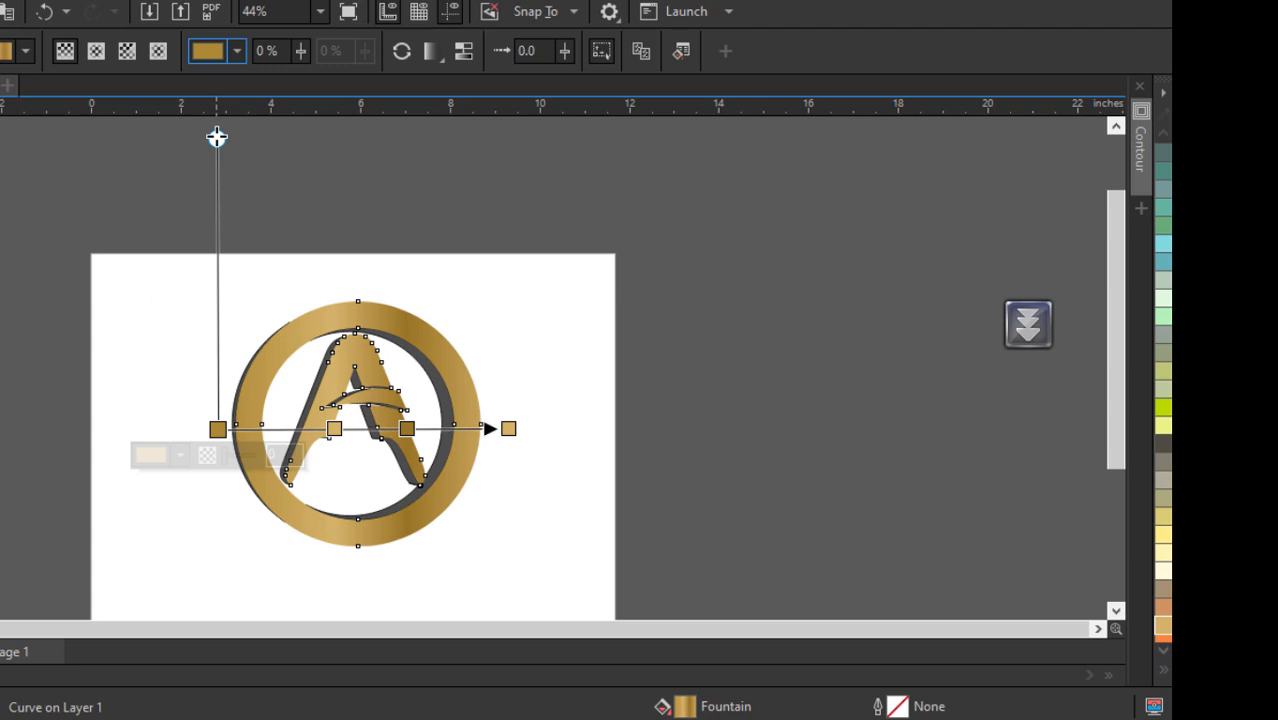
pyautogui.moveTo(217, 137); pyautogui.dragTo(284, 160)
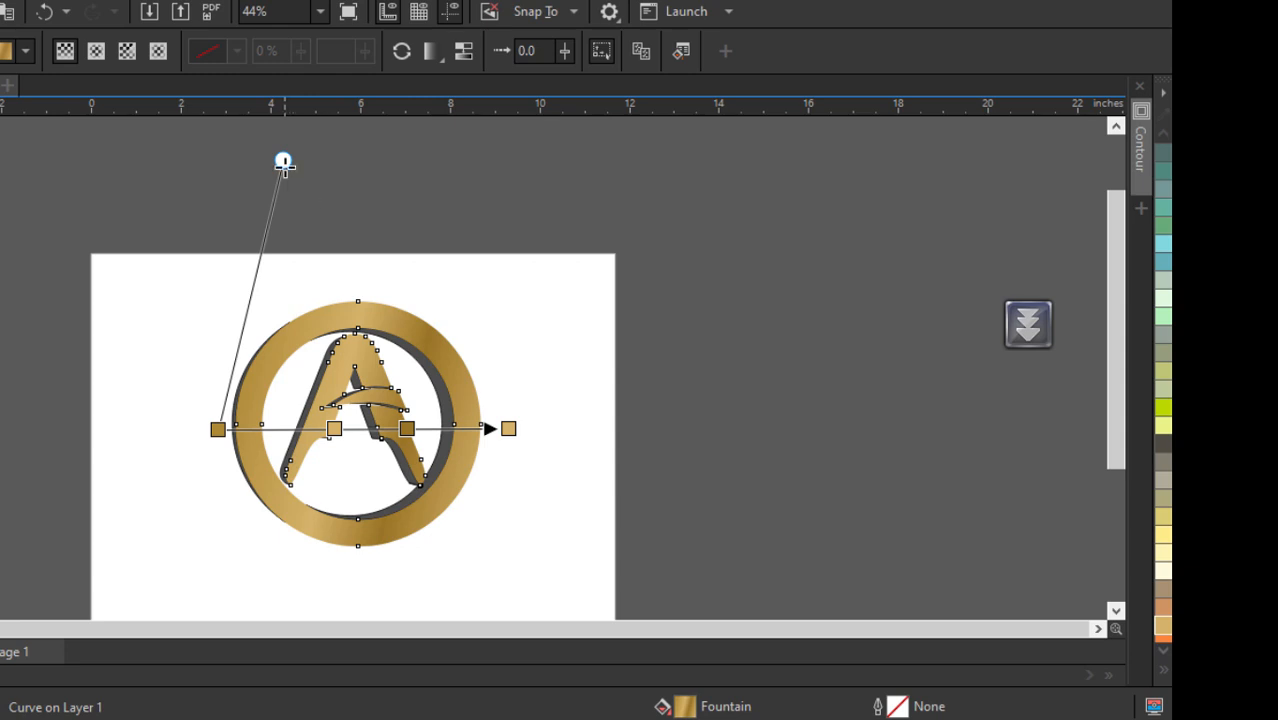
pyautogui.moveTo(284, 162); pyautogui.dragTo(197, 163)
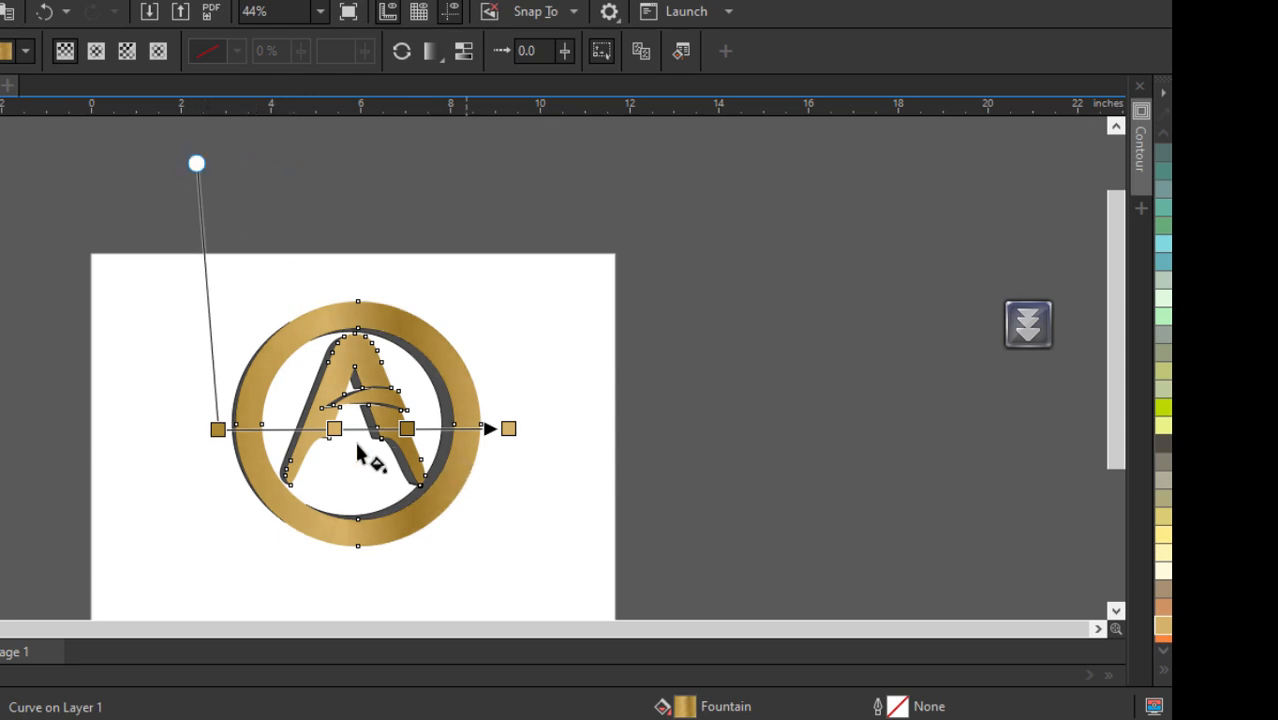
pyautogui.moveTo(218, 428); pyautogui.dragTo(218, 441)
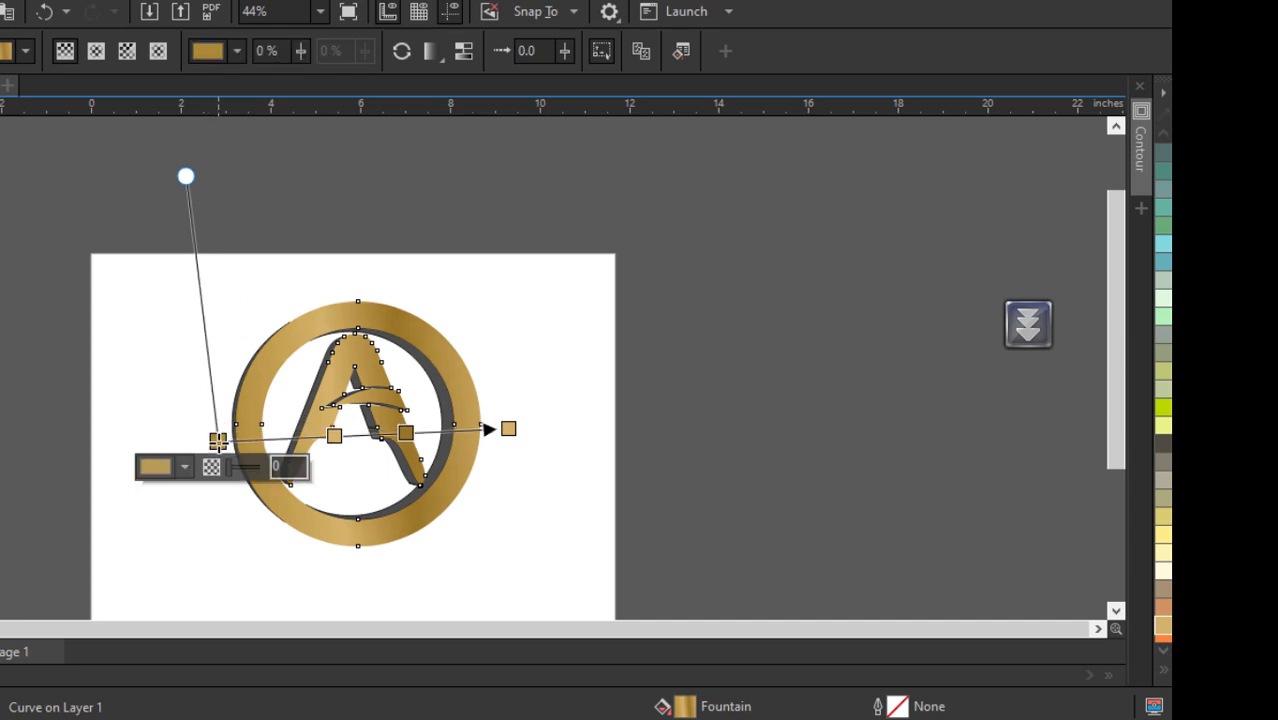
pyautogui.press('space')
pyautogui.press('Escape')
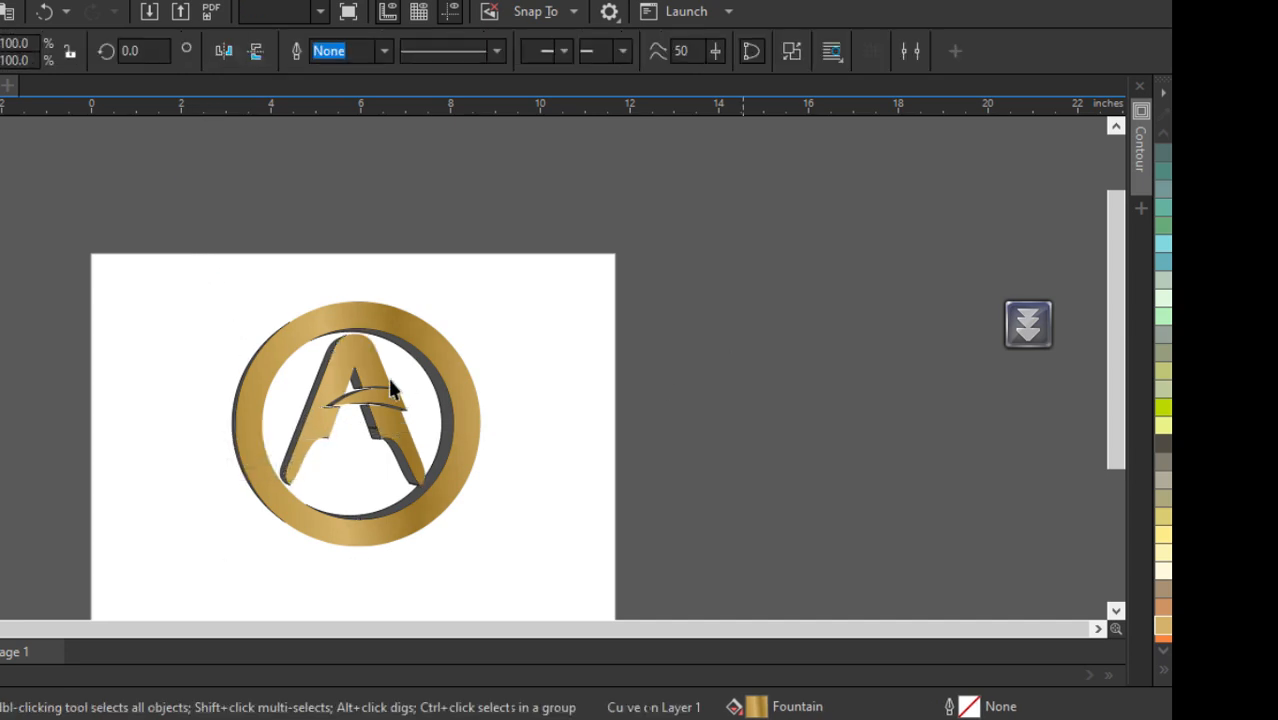
pyautogui.scroll(1, 390, 388)
pyautogui.scroll(-1, 479, 302)
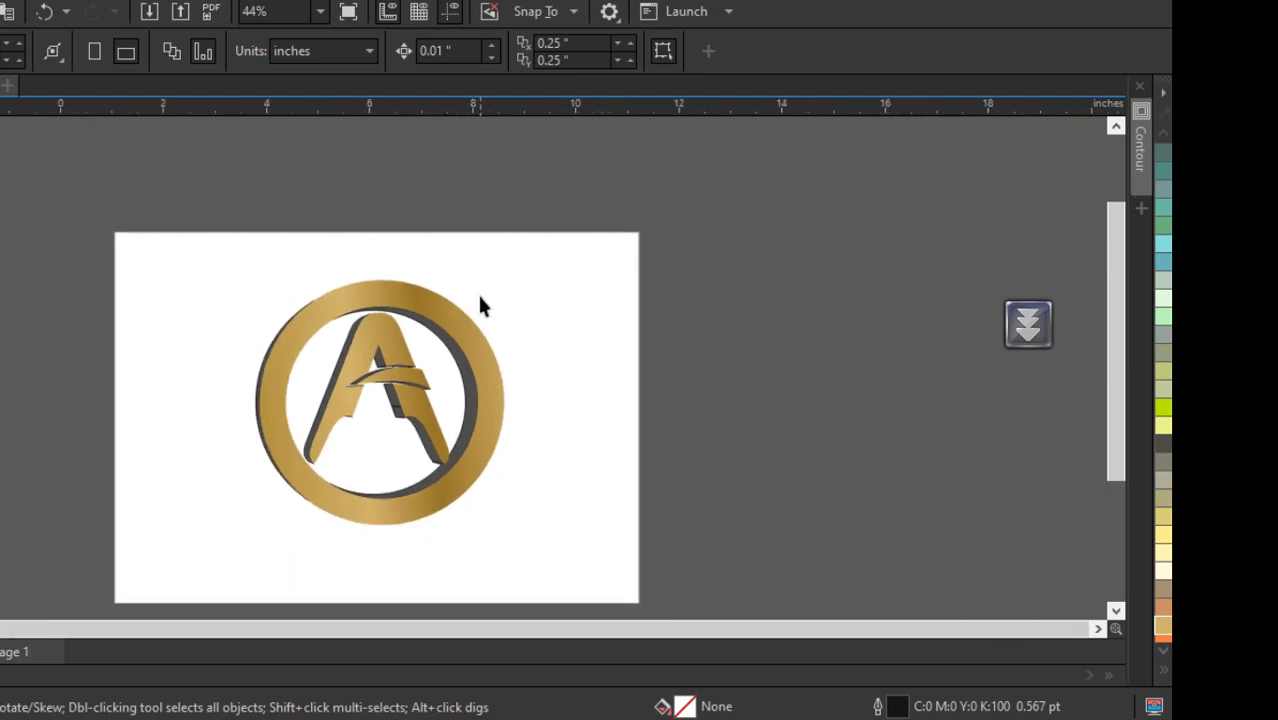
# Step: Apply a horizontal linear gradient across the logo's dark grey extrusion sides and colour its white end cyan
pyautogui.scroll(1, 432, 390)
pyautogui.scroll(1, 432, 386)
pyautogui.scroll(3, 141, 427)
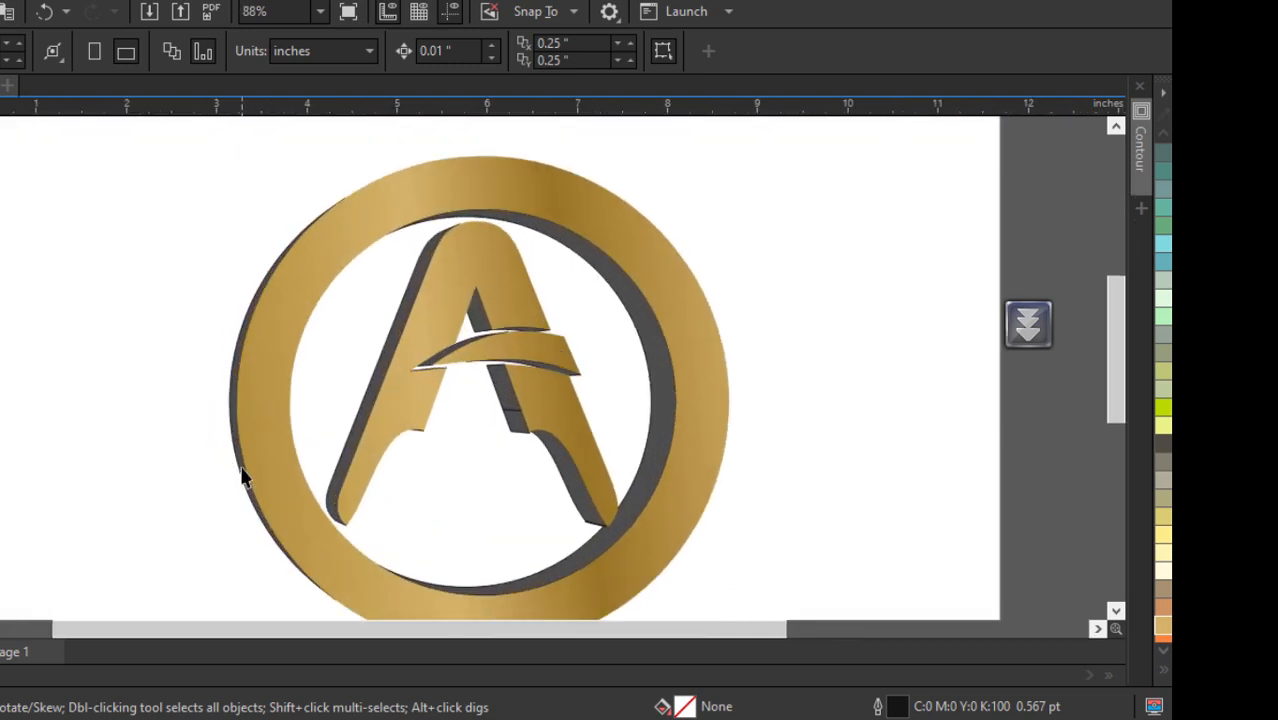
pyautogui.click(654, 431)
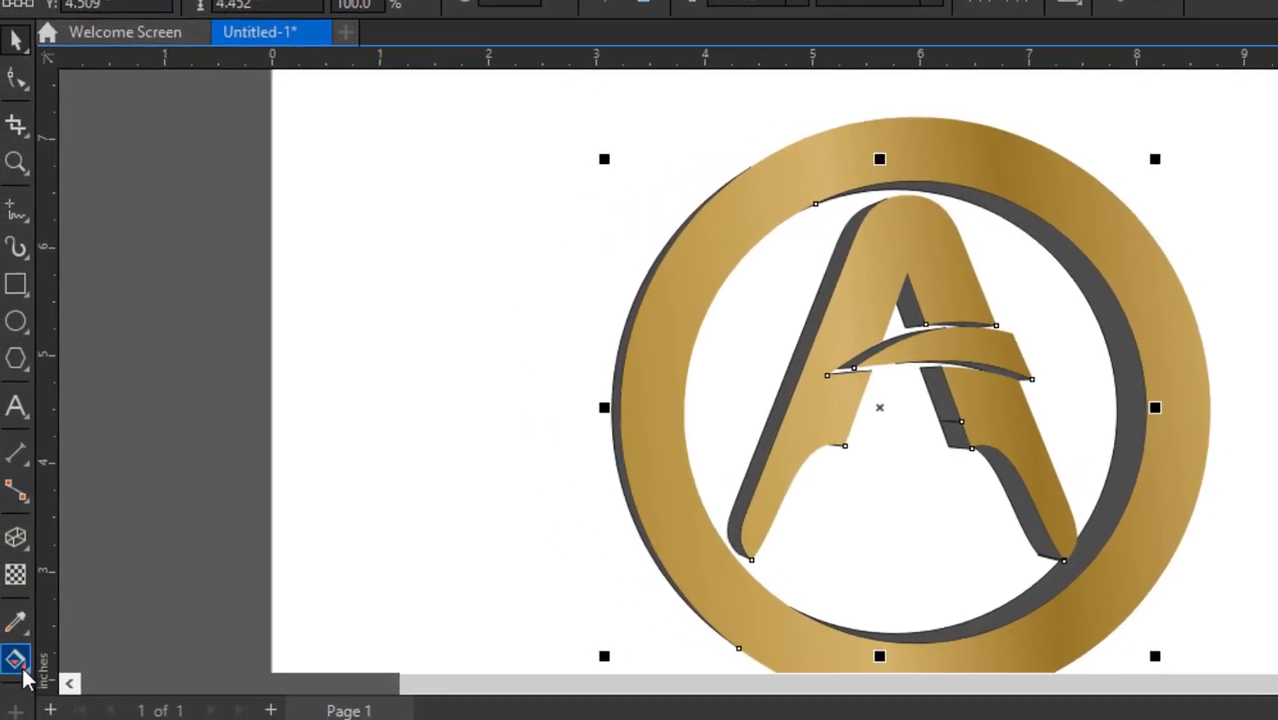
pyautogui.click(28, 680)
pyautogui.click(126, 668)
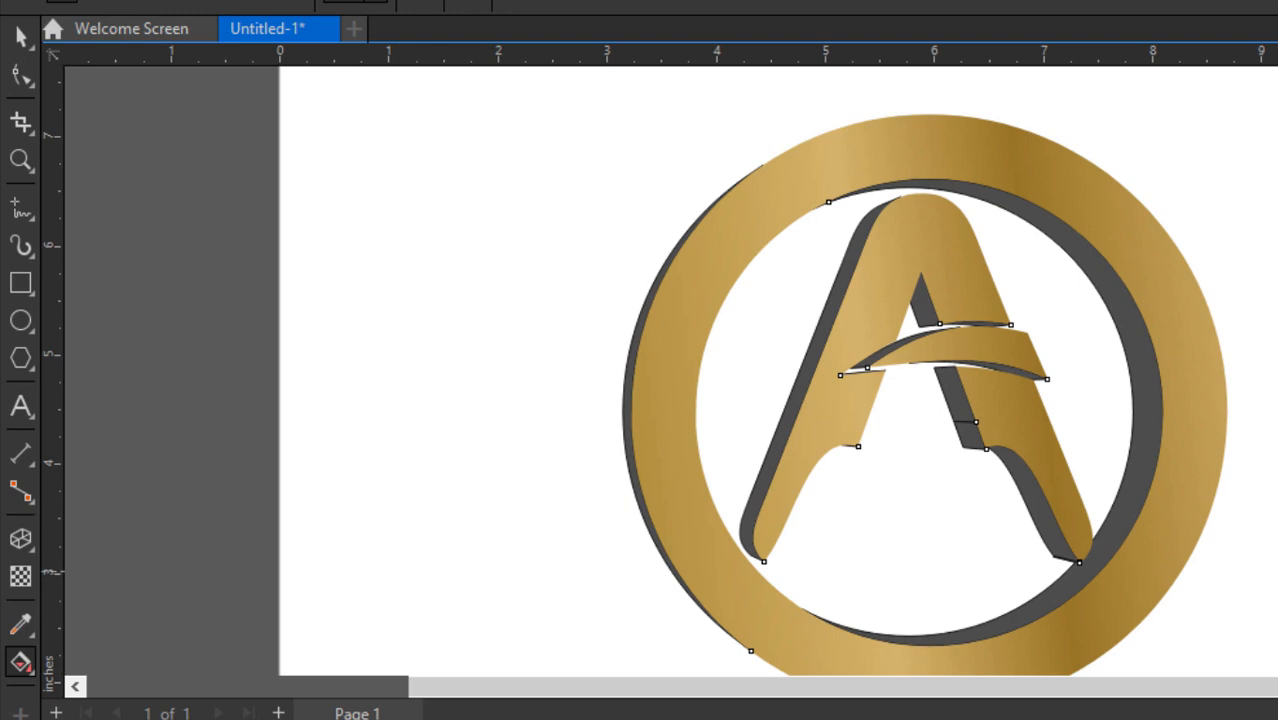
pyautogui.moveTo(571, 406); pyautogui.dragTo(1228, 401)
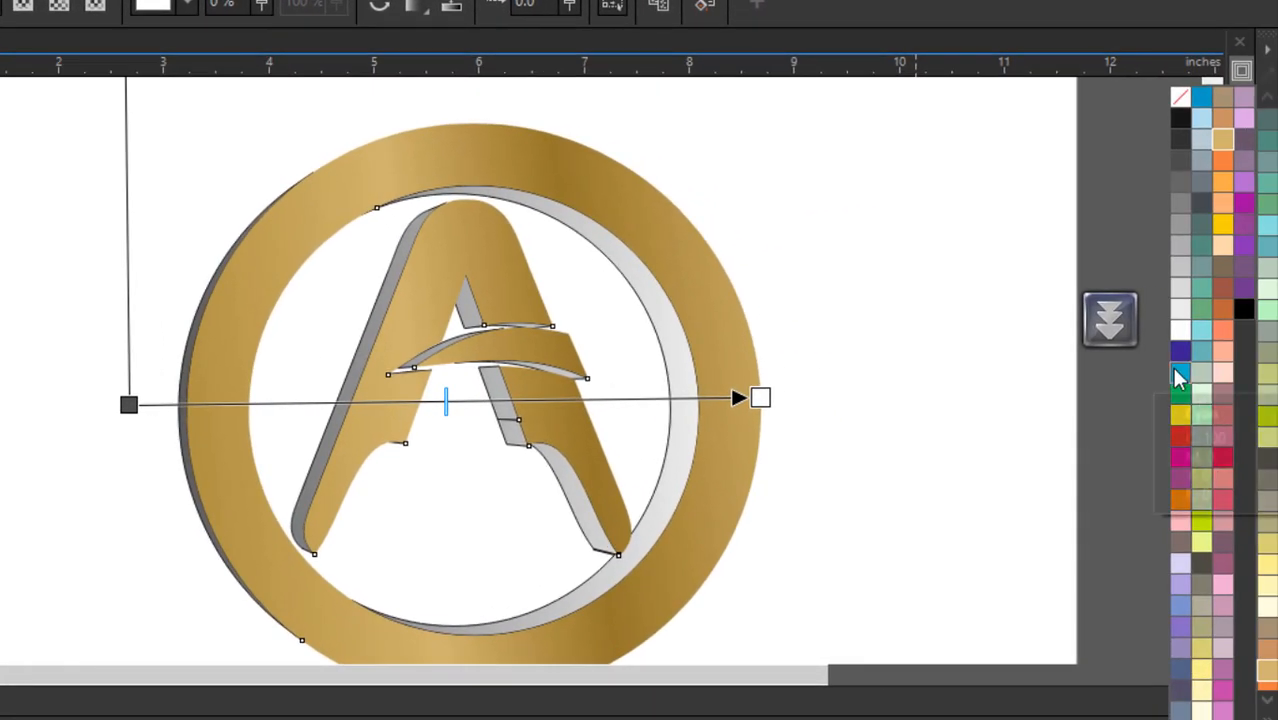
pyautogui.click(1175, 375)
# Step: Colour the dark grey start of the extrusion sides' gradient dark blue, then deselect the sides
pyautogui.click(127, 403)
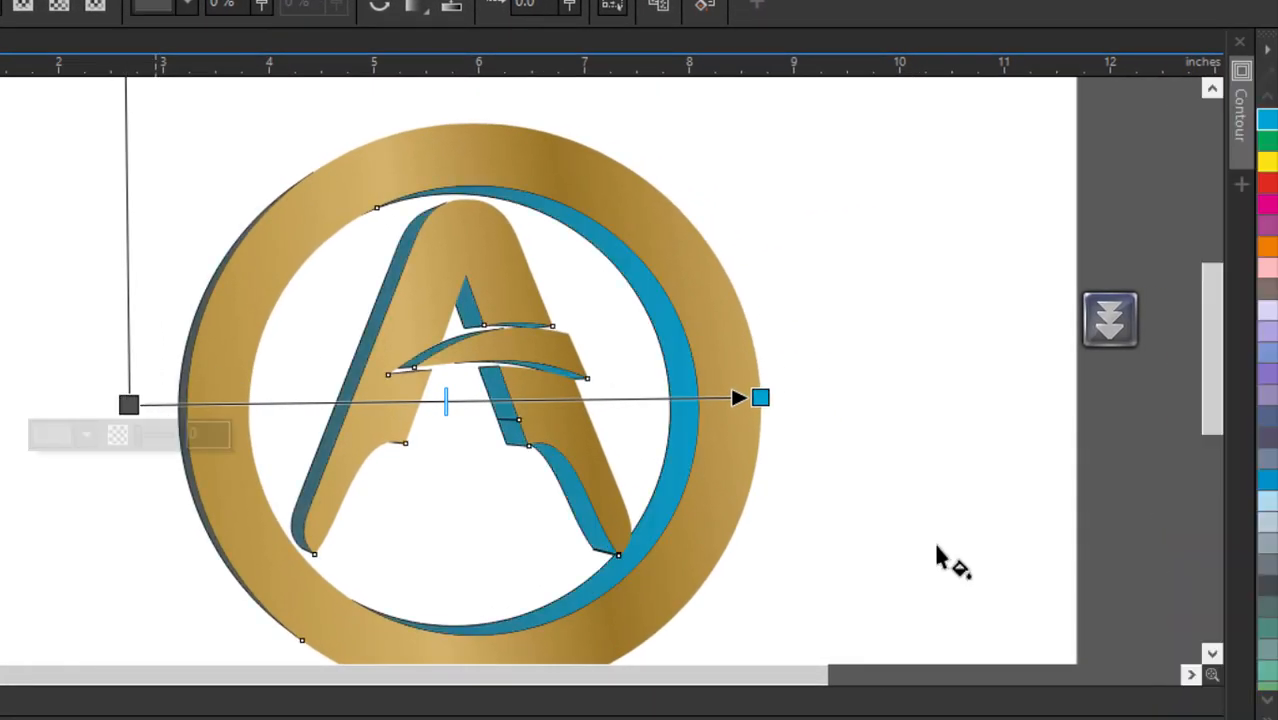
pyautogui.click(1265, 700)
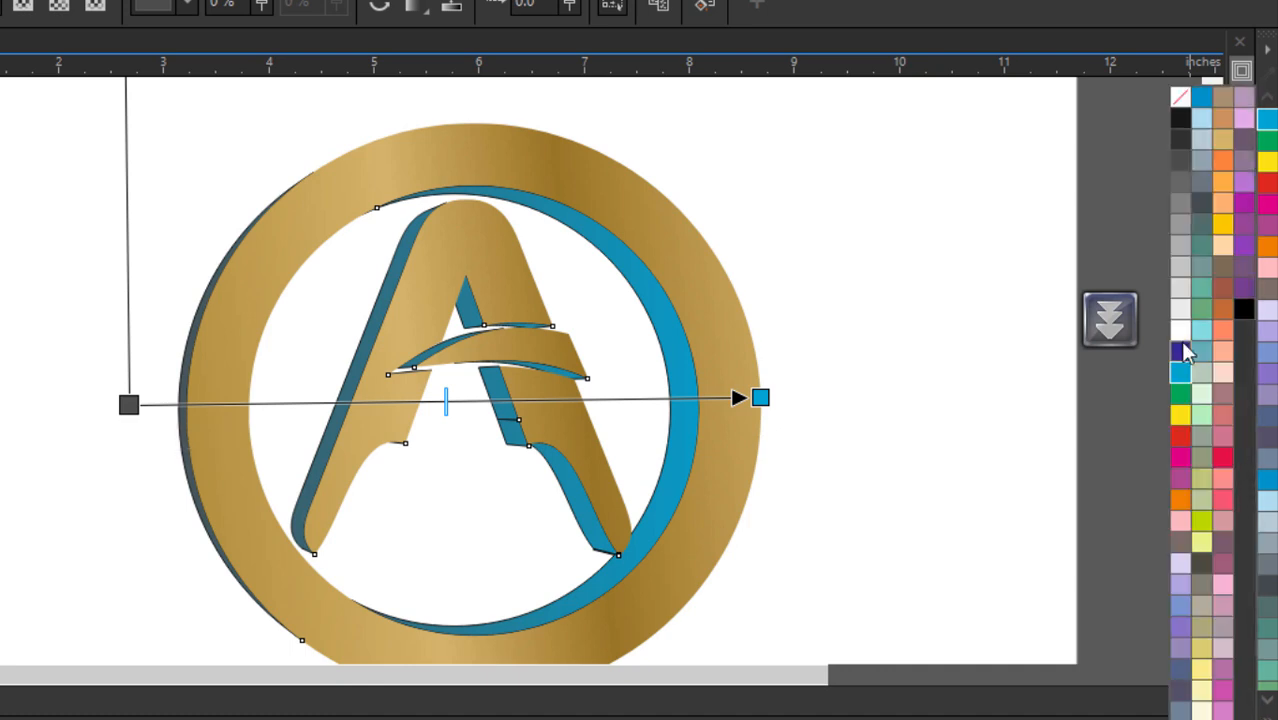
pyautogui.click(1181, 352)
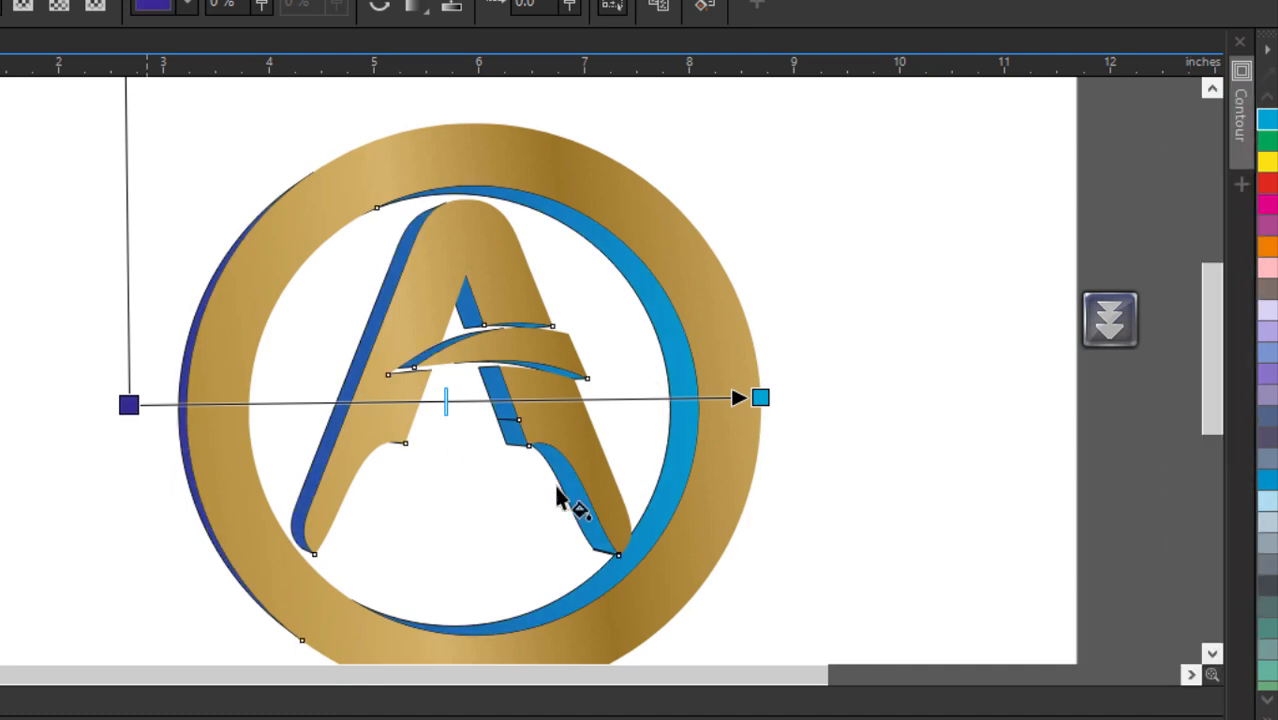
pyautogui.scroll(-1, 395, 260)
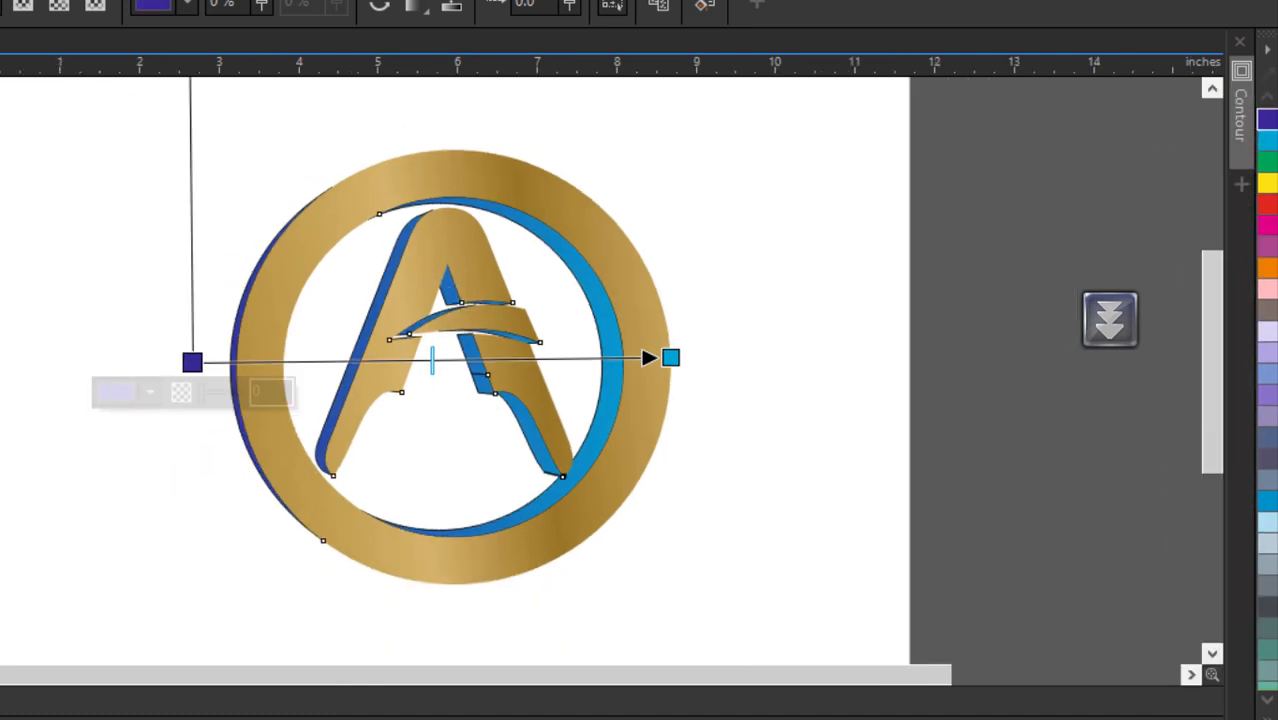
pyautogui.press('space')
pyautogui.scroll(-1, 528, 320)
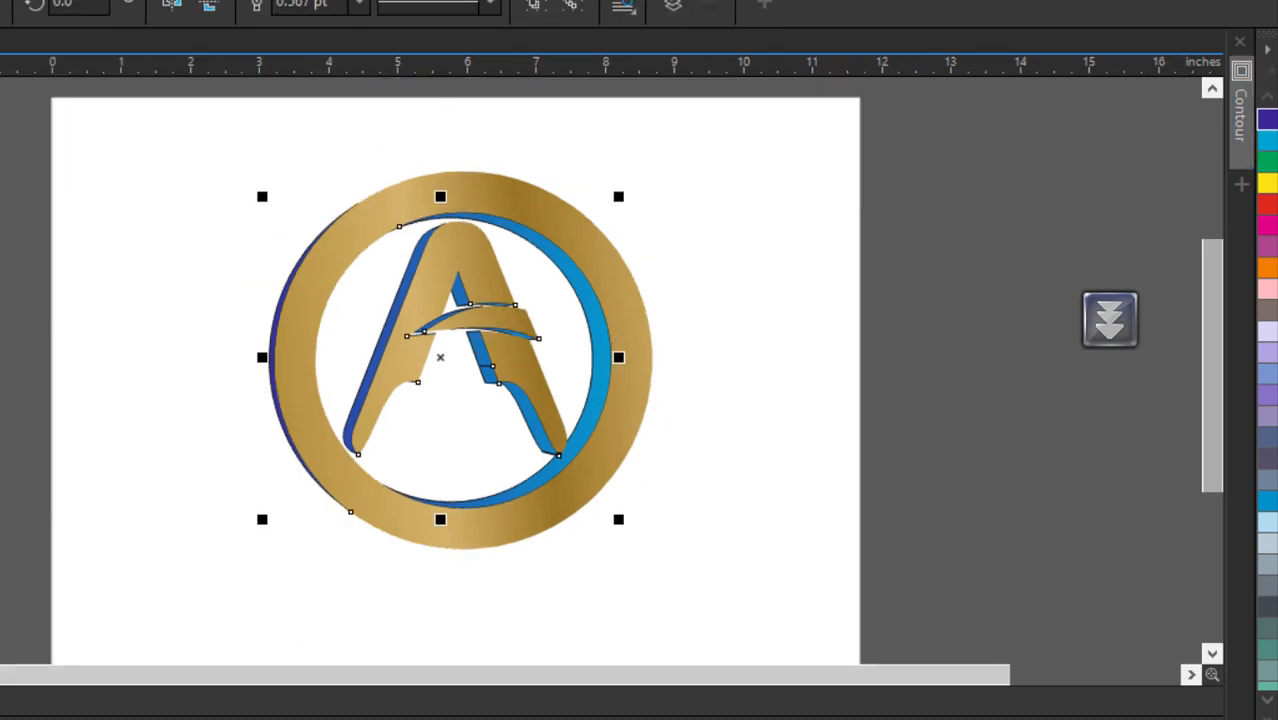
pyautogui.click(780, 400)
pyautogui.scroll(2, 472, 290)
pyautogui.scroll(-1, 470, 284)
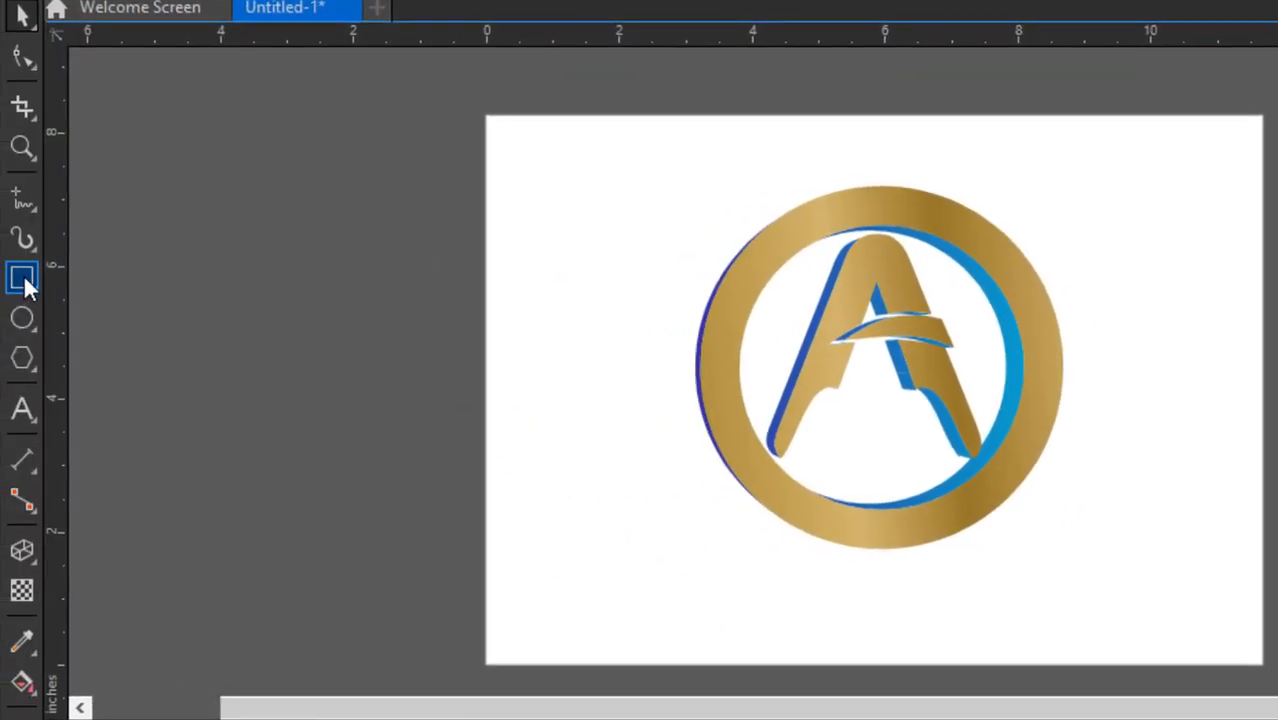
# Step: Draw a rectangle about 7.3 by 7.1 inches around the whole logo and fill it black
pyautogui.click(25, 282)
pyautogui.moveTo(635, 144)
pyautogui.mouseDown()
pyautogui.moveTo(669, 201)
pyautogui.moveTo(1145, 623)
pyautogui.moveTo(1118, 615)
pyautogui.mouseUp()
pyautogui.click(25, 22)
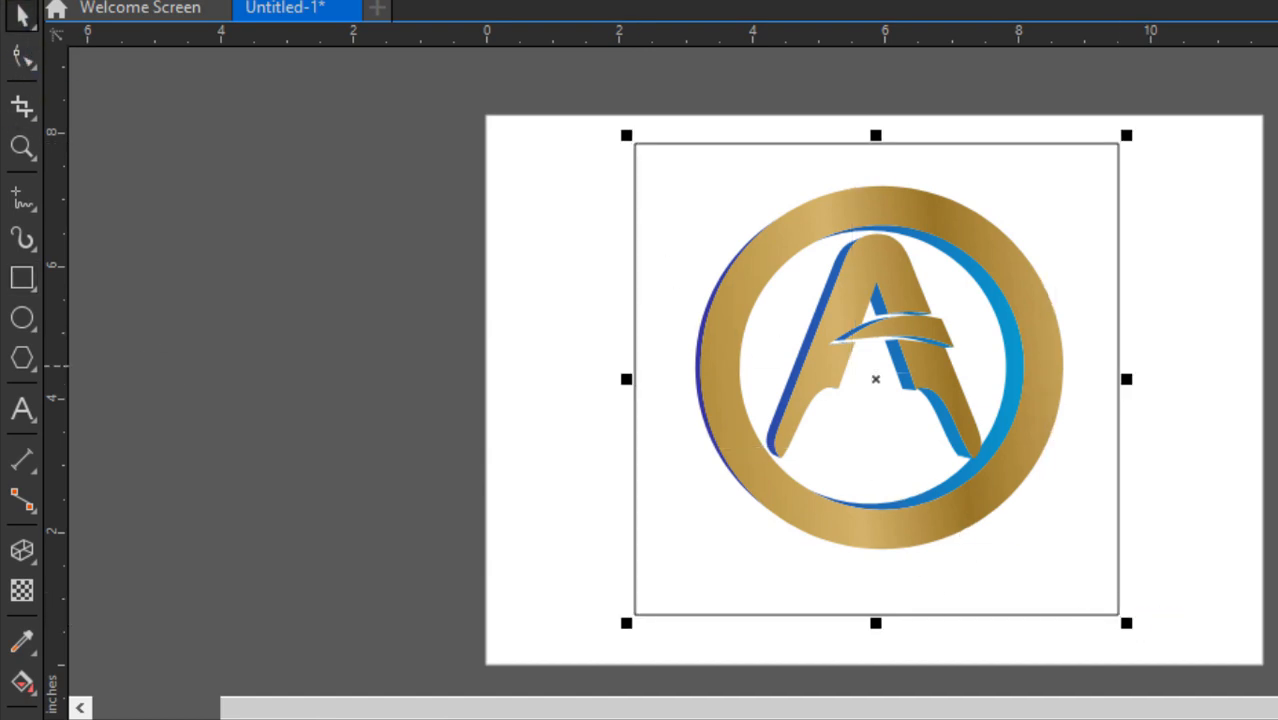
pyautogui.click(966, 207)
pyautogui.click(976, 145)
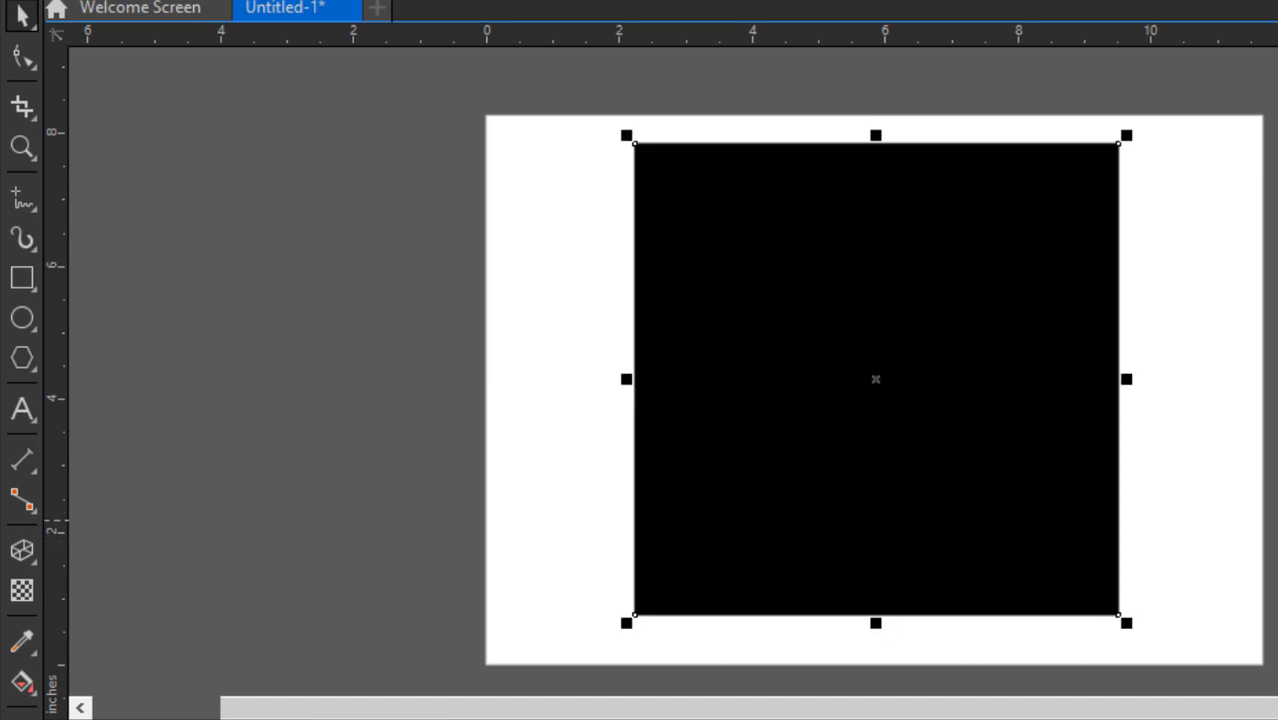
# Step: Send the black rectangle behind the logo and enlarge it slightly from its centre
pyautogui.hotkey('shift', 'pagedown')
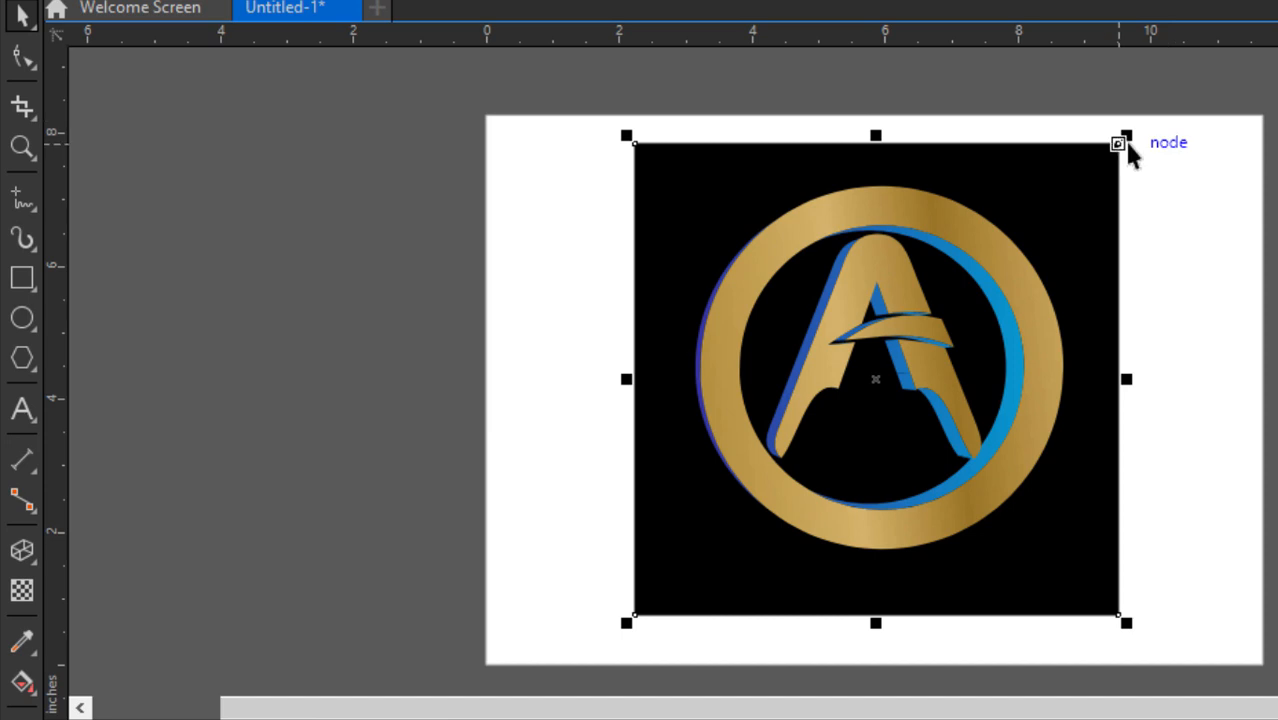
pyautogui.moveTo(1128, 137); pyautogui.dragTo(1147, 129)
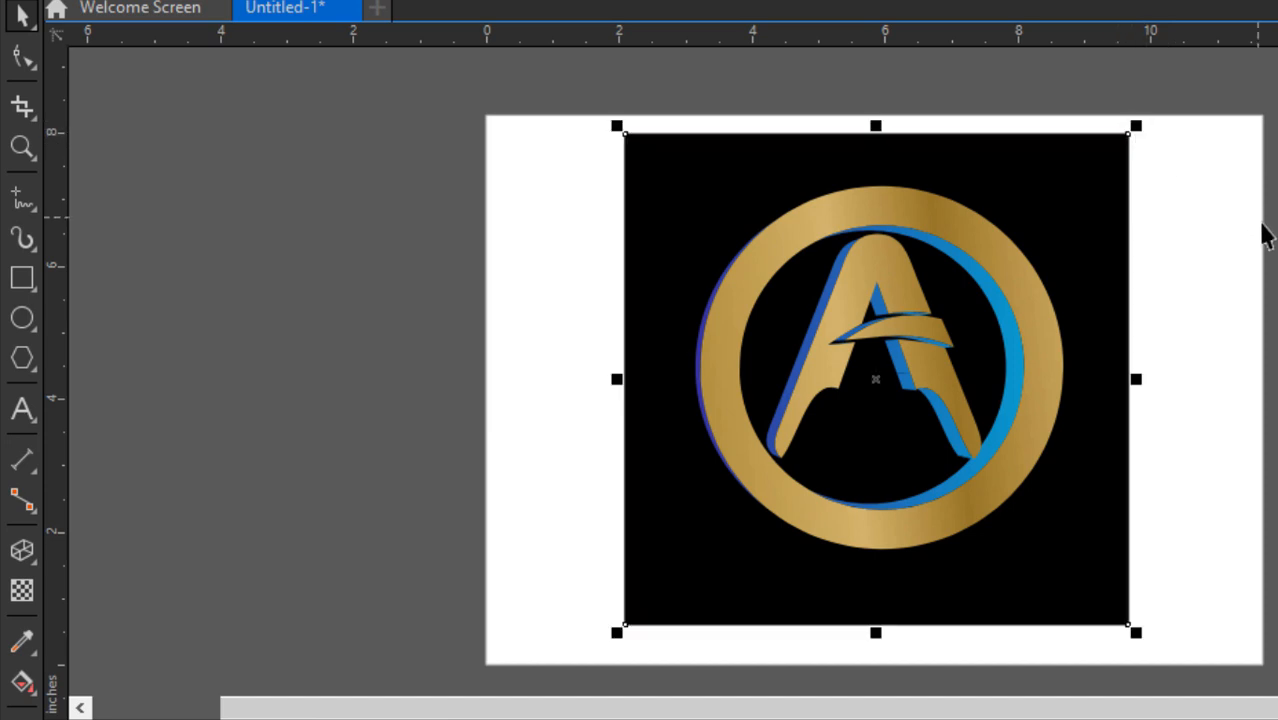
pyautogui.click(1262, 224)
pyautogui.scroll(1, 1035, 300)
pyautogui.scroll(2, 812, 340)
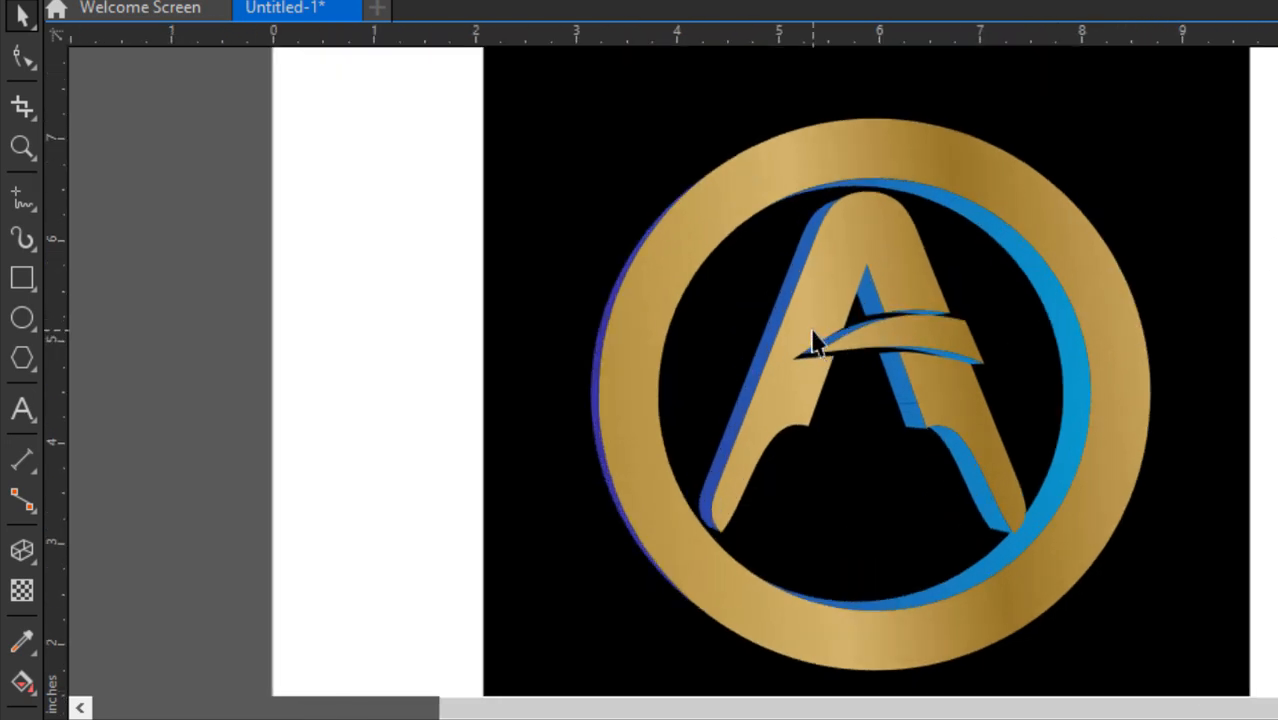
pyautogui.click(948, 163)
pyautogui.press('Escape')
pyautogui.click(1018, 178)
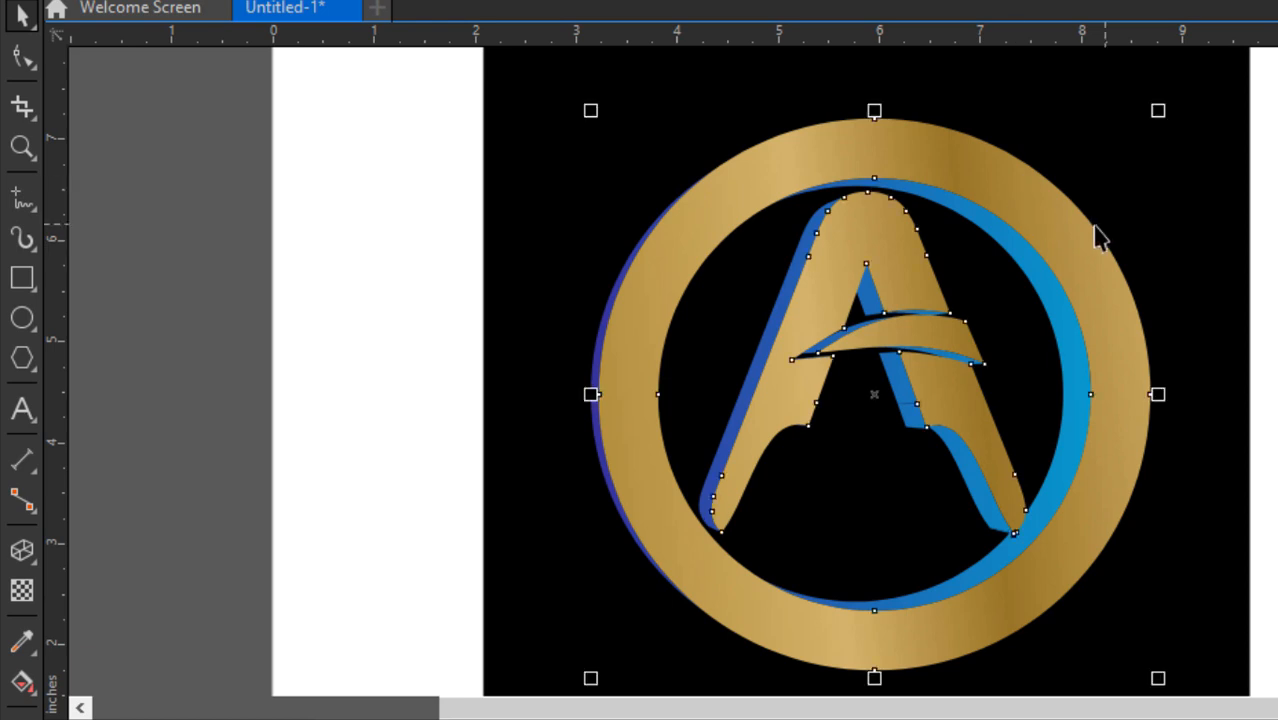
pyautogui.click(1255, 515)
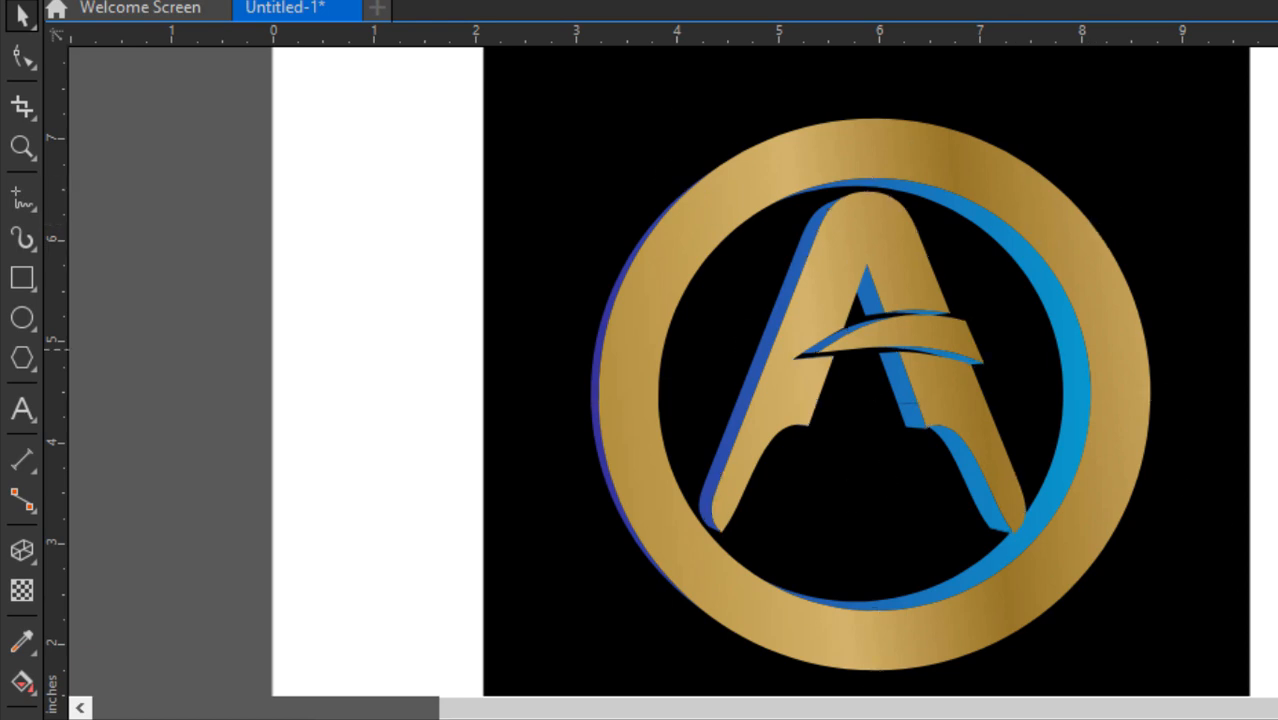
# Step: Move the gold front face about 5.4 inches to the right, off the blue extrusion sides
pyautogui.click(1031, 218)
pyautogui.scroll(-1, 518, 257)
pyautogui.moveTo(782, 168); pyautogui.dragTo(1205, 212)
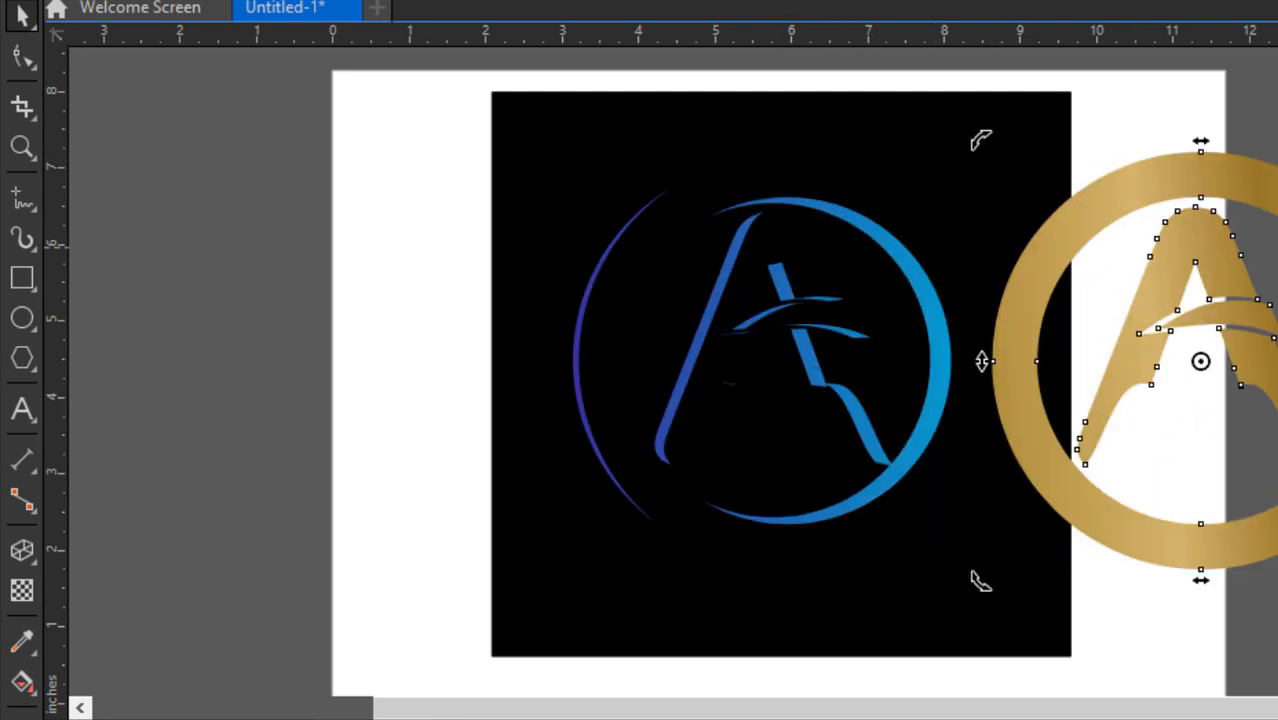
pyautogui.click(1205, 470)
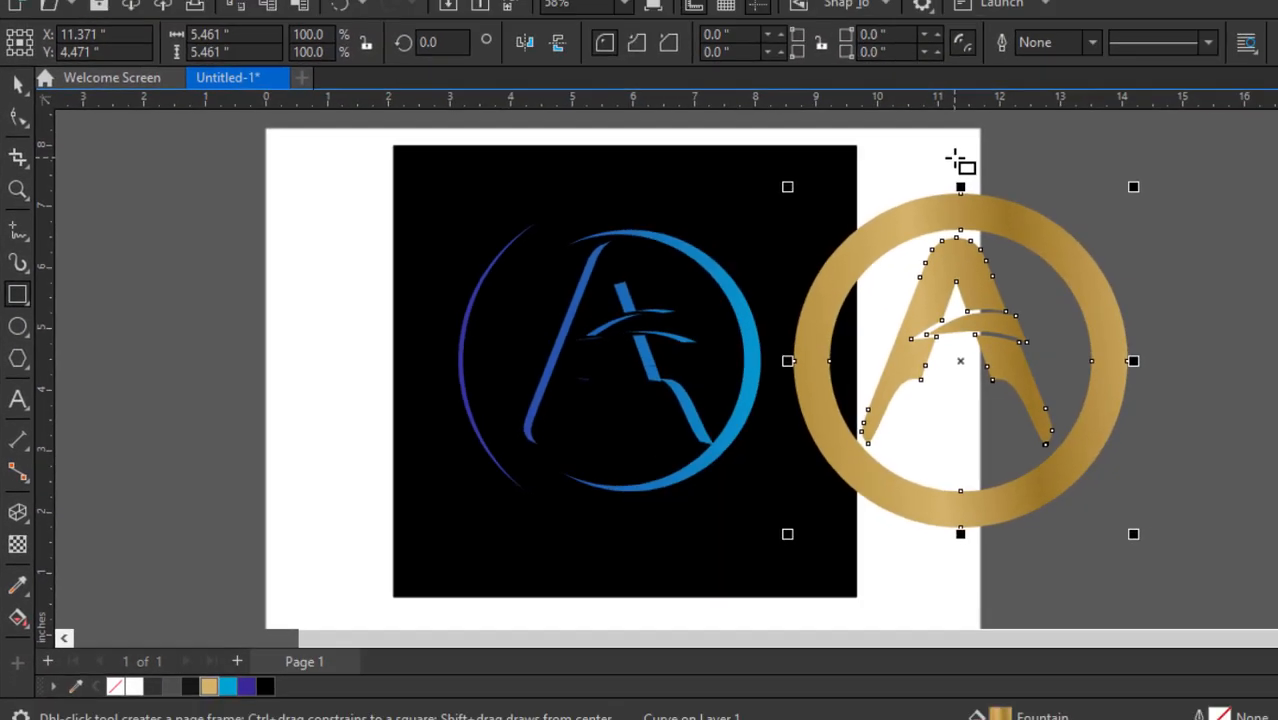
# Step: Draw a rectangle about 3.7 by 6.9 inches over the gold face's right half and Smart Fill the part of the ring inside it
pyautogui.moveTo(1196, 106); pyautogui.dragTo(1277, 603)
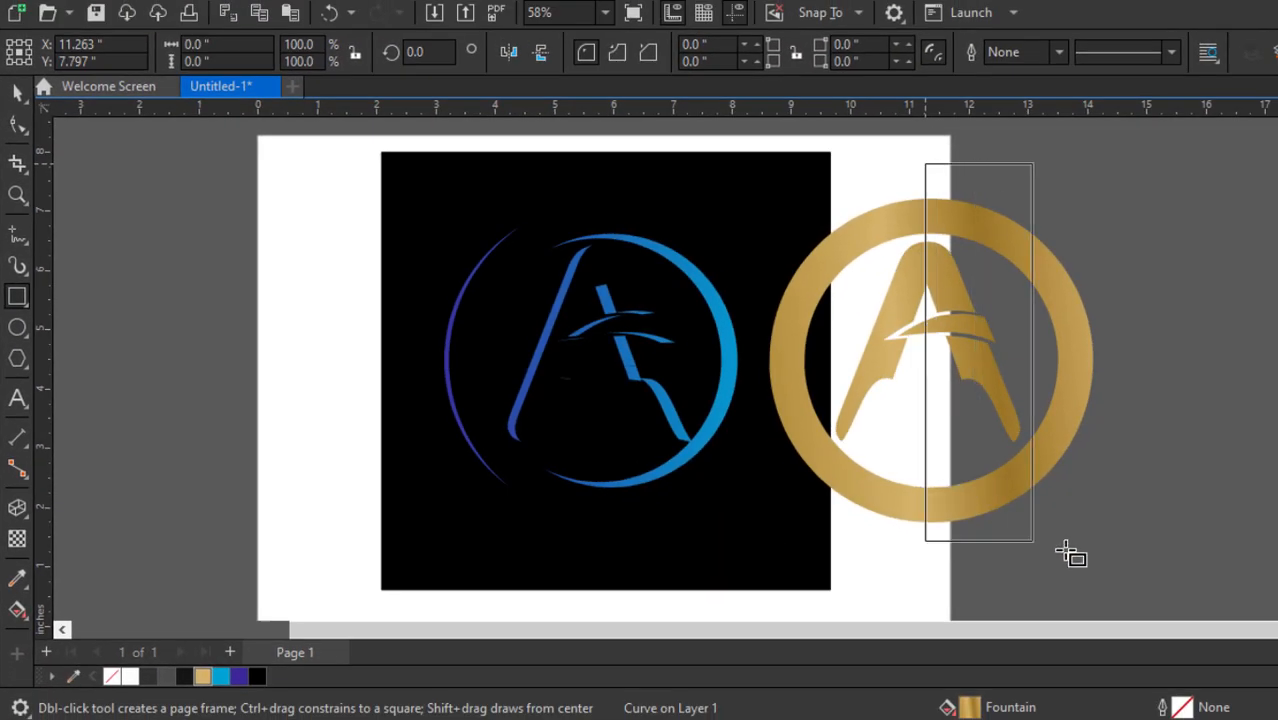
pyautogui.moveTo(1068, 553); pyautogui.dragTo(1152, 577)
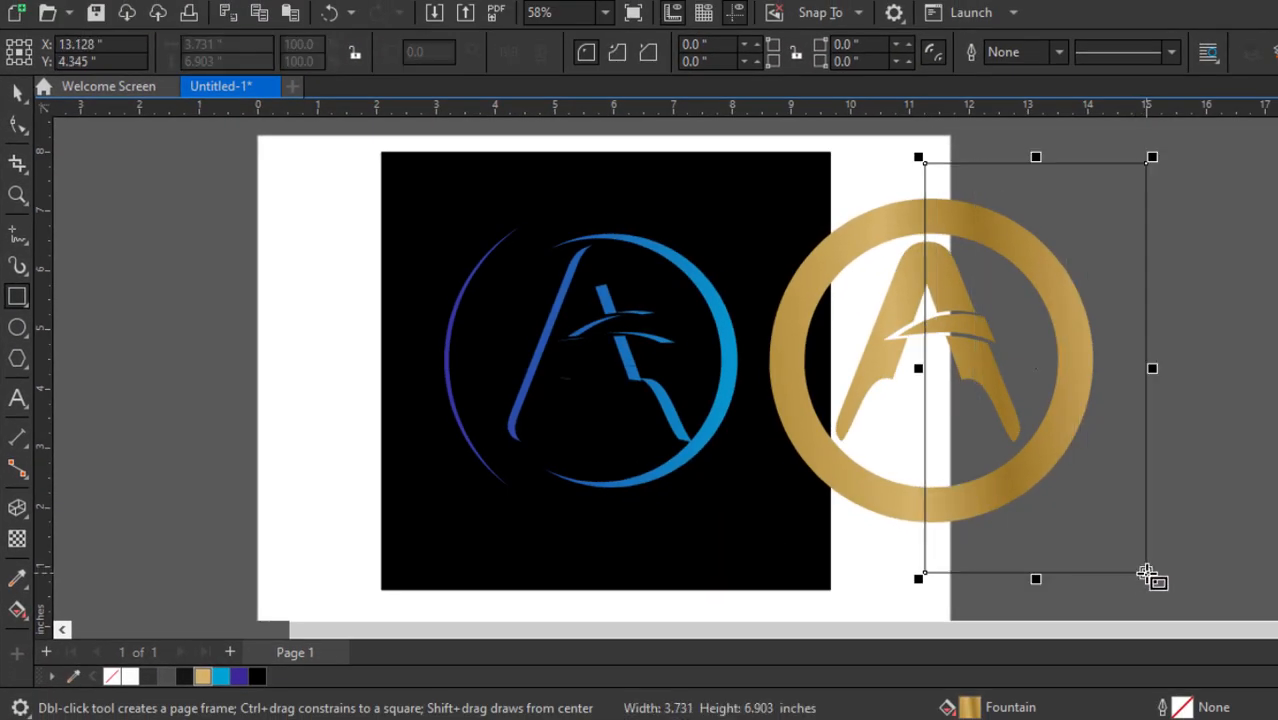
pyautogui.click(28, 617)
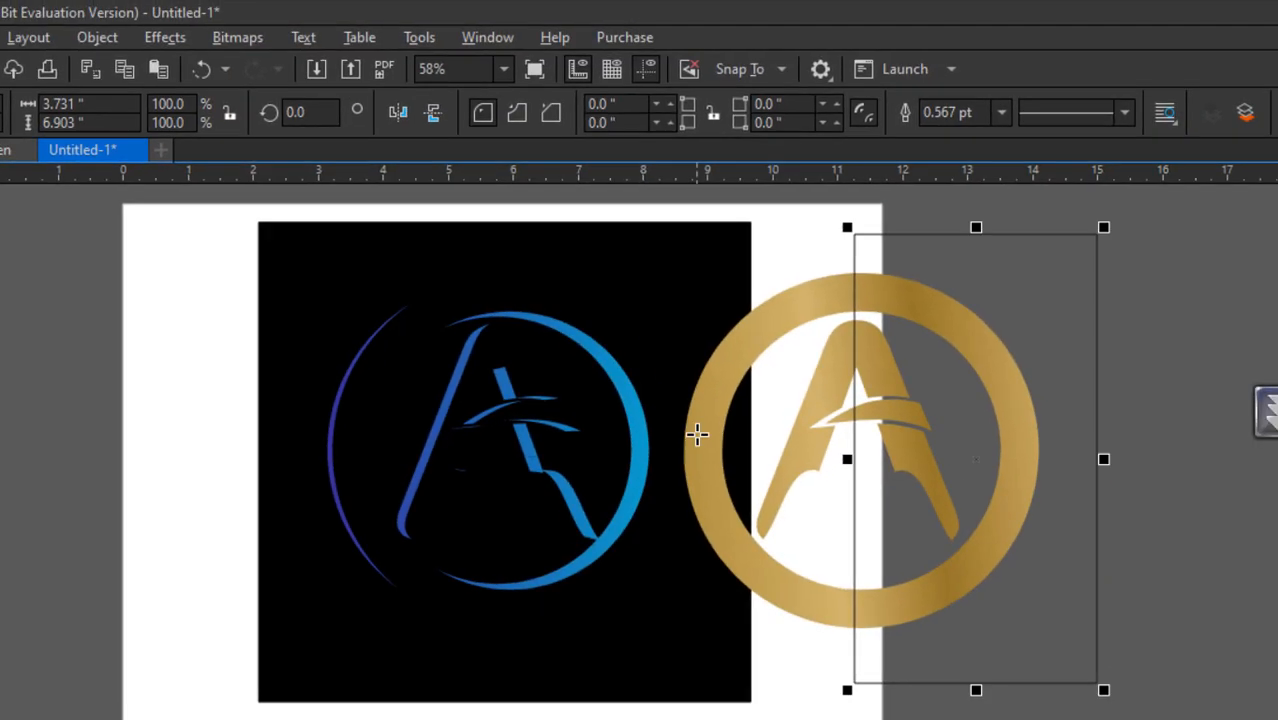
pyautogui.click(959, 328)
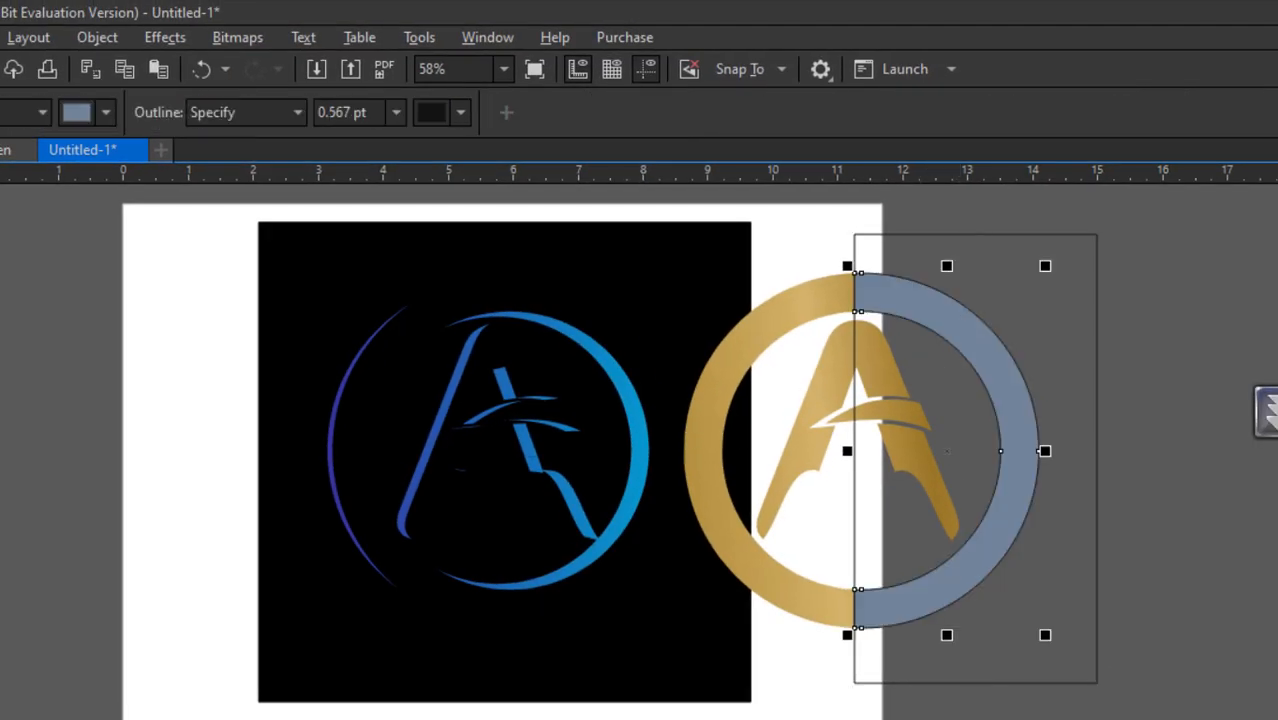
# Step: Delete the helper rectangle and remove the outline from the filled right half of the ring
pyautogui.press('space')
pyautogui.click(1055, 278)
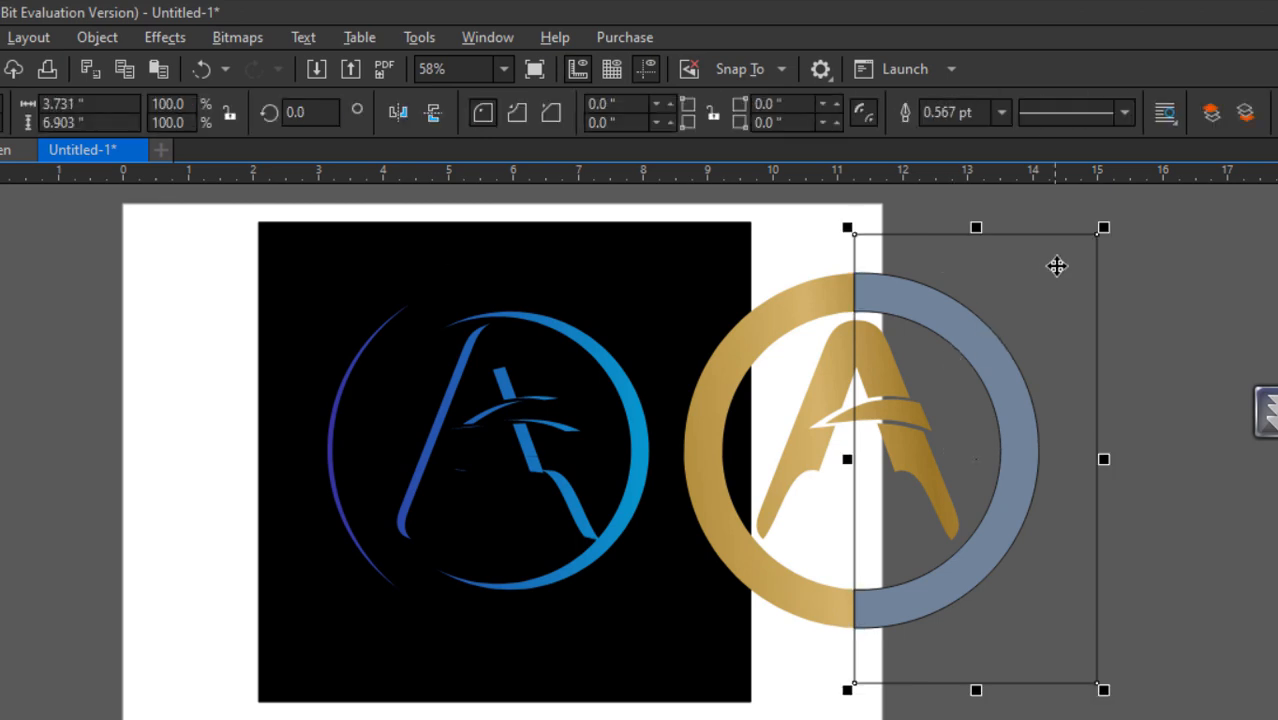
pyautogui.press('Delete')
pyautogui.click(959, 338)
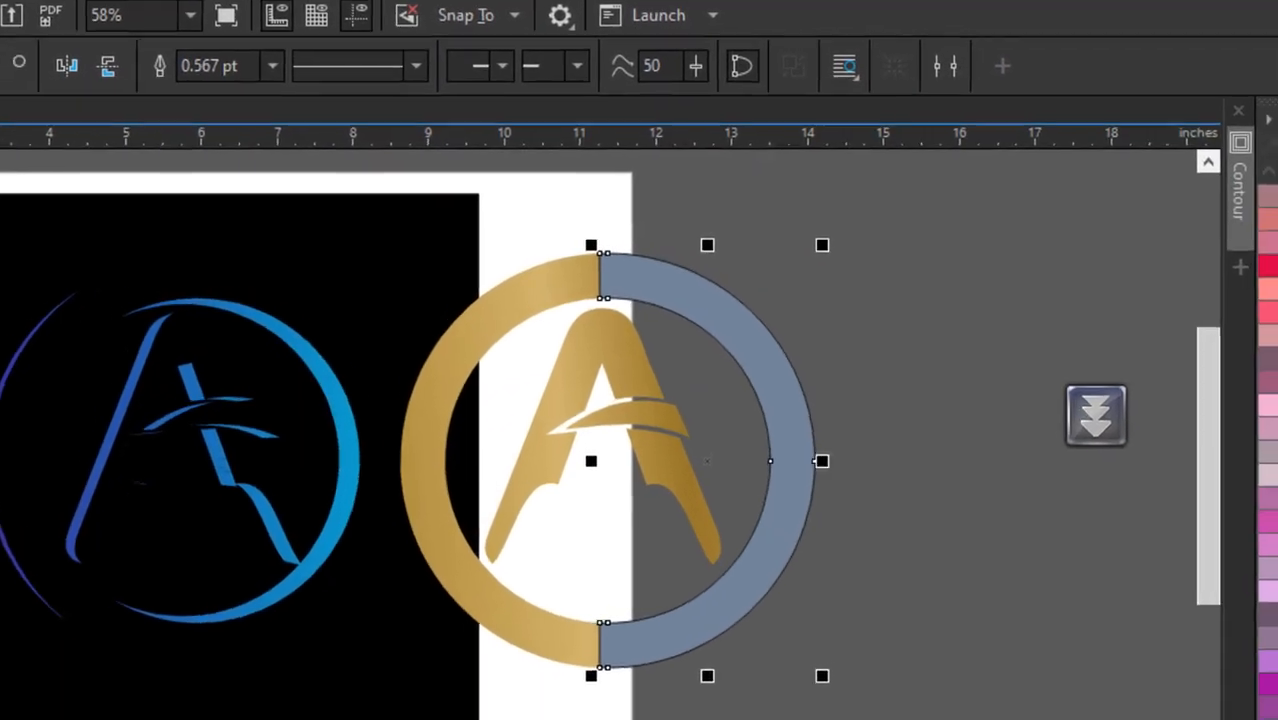
pyautogui.click(811, 317)
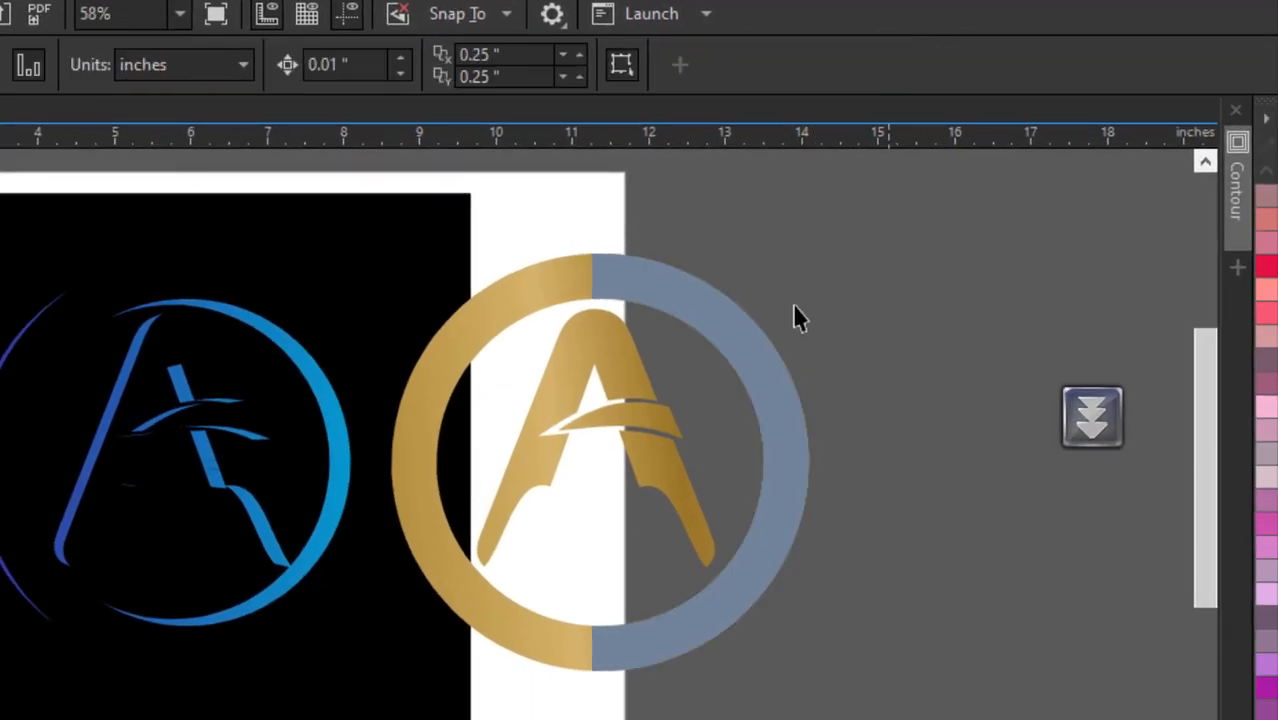
# Step: Move the gold face together with the filled half ring back onto the blue extrusion sides, then deselect them
pyautogui.moveTo(887, 214); pyautogui.dragTo(394, 676)
pyautogui.moveTo(659, 434); pyautogui.dragTo(221, 447)
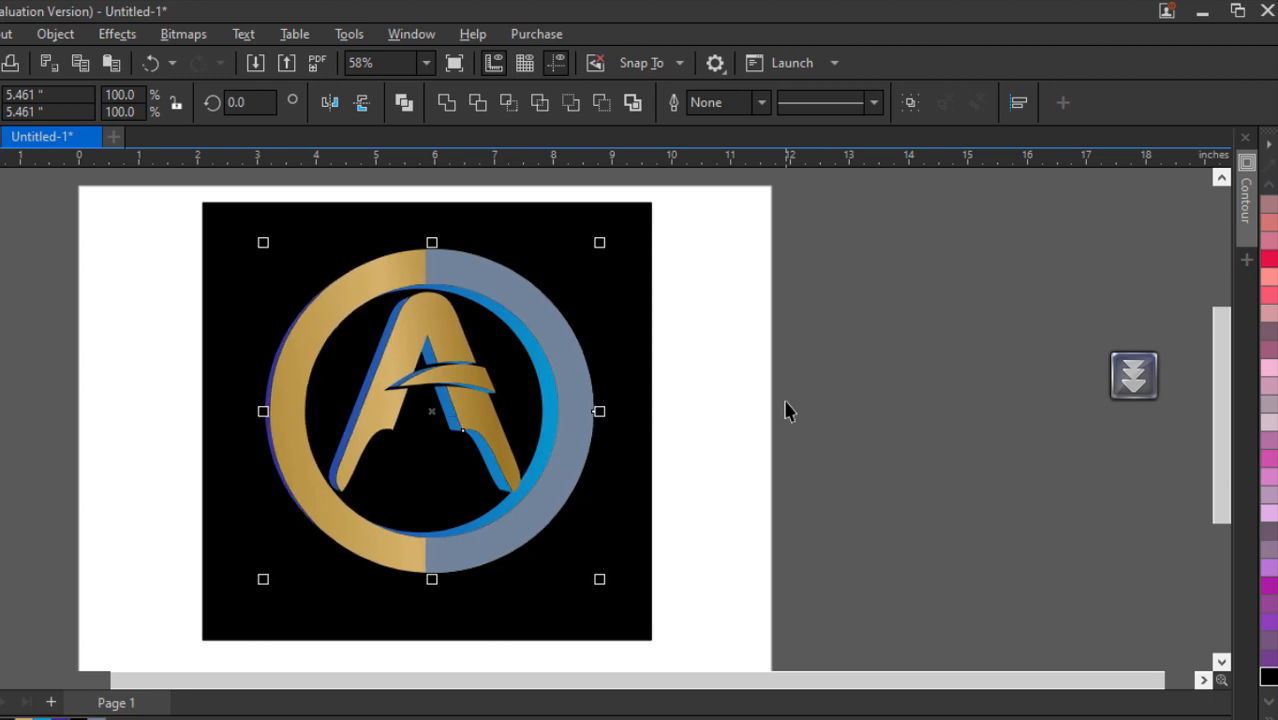
pyautogui.click(940, 390)
pyautogui.scroll(1, 573, 352)
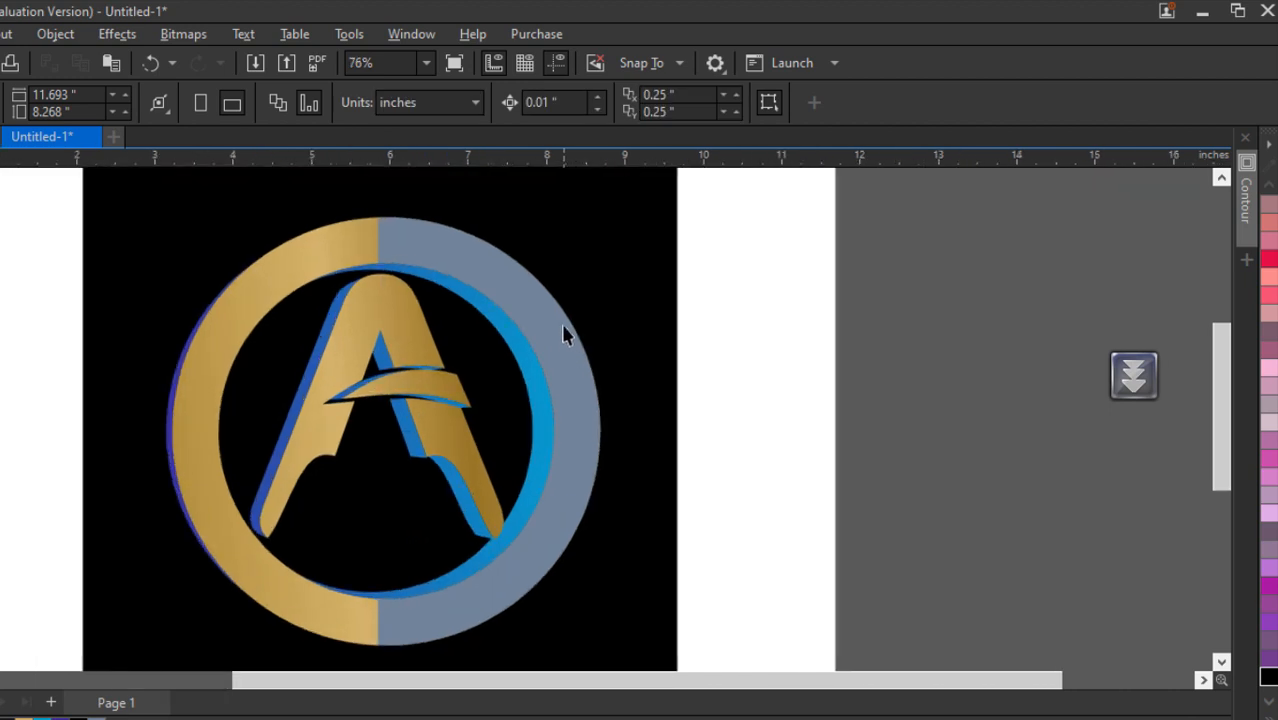
# Step: Fill the right half ring white
pyautogui.click(554, 365)
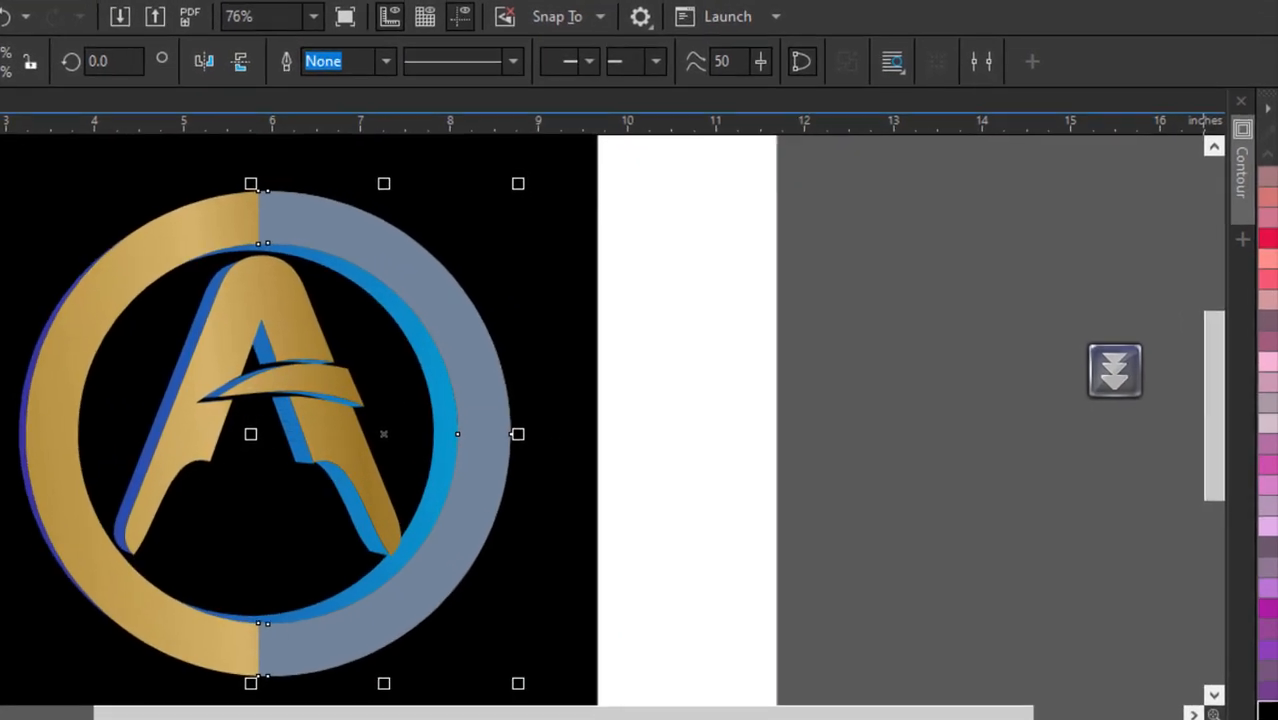
pyautogui.click(1268, 714)
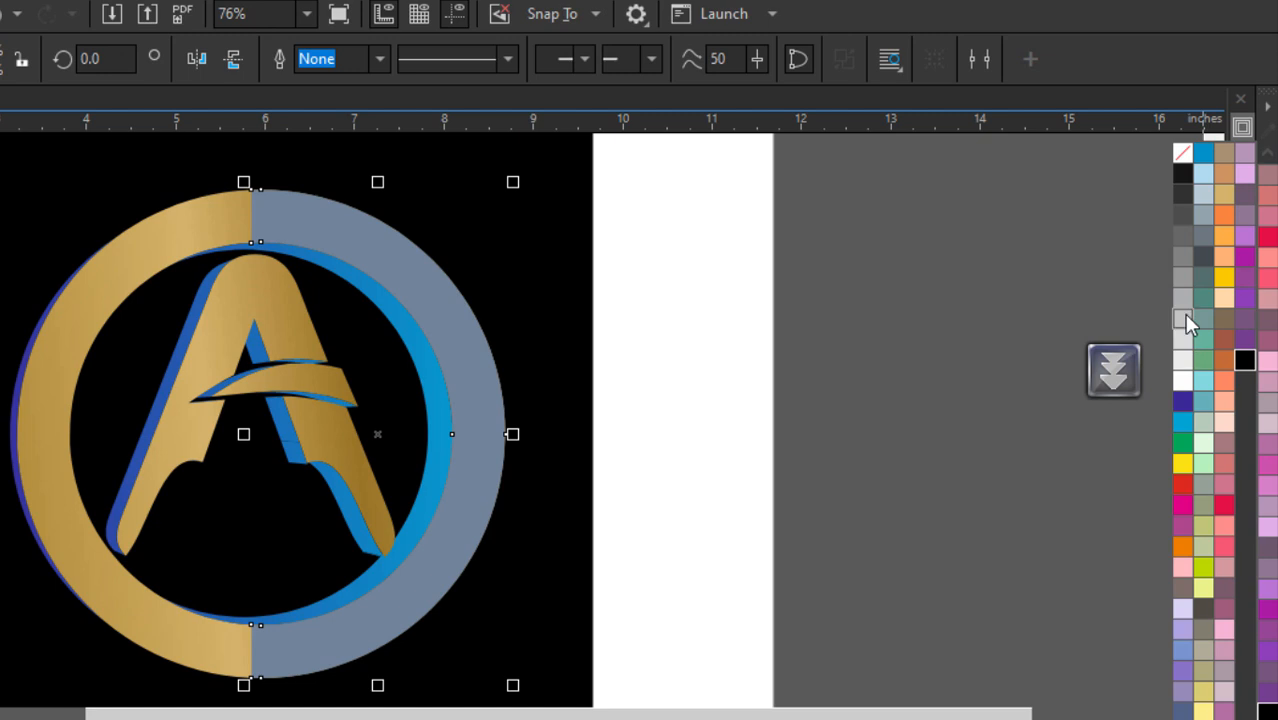
pyautogui.click(1183, 381)
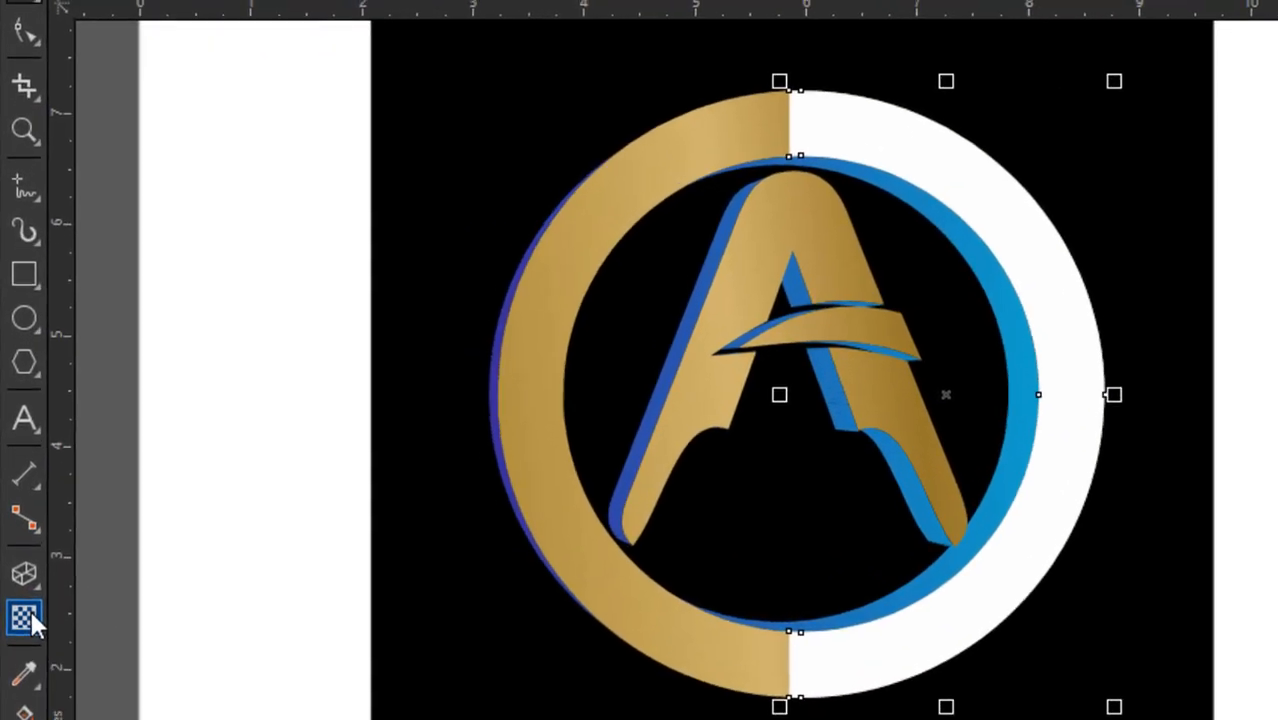
# Step: Fade the white half ring with a linear transparency running from the ring's left band to just beyond the A's right leg
pyautogui.click(20, 605)
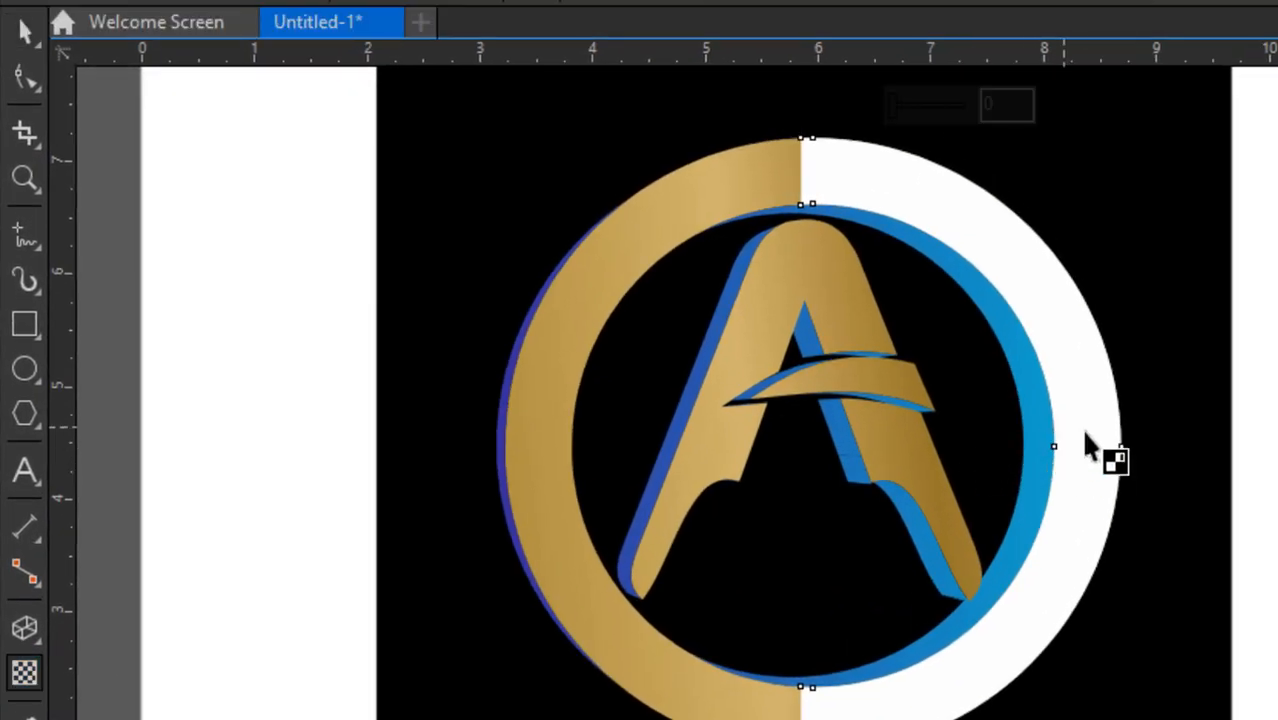
pyautogui.moveTo(1118, 411); pyautogui.dragTo(912, 415)
pyautogui.moveTo(770, 413); pyautogui.dragTo(1095, 420)
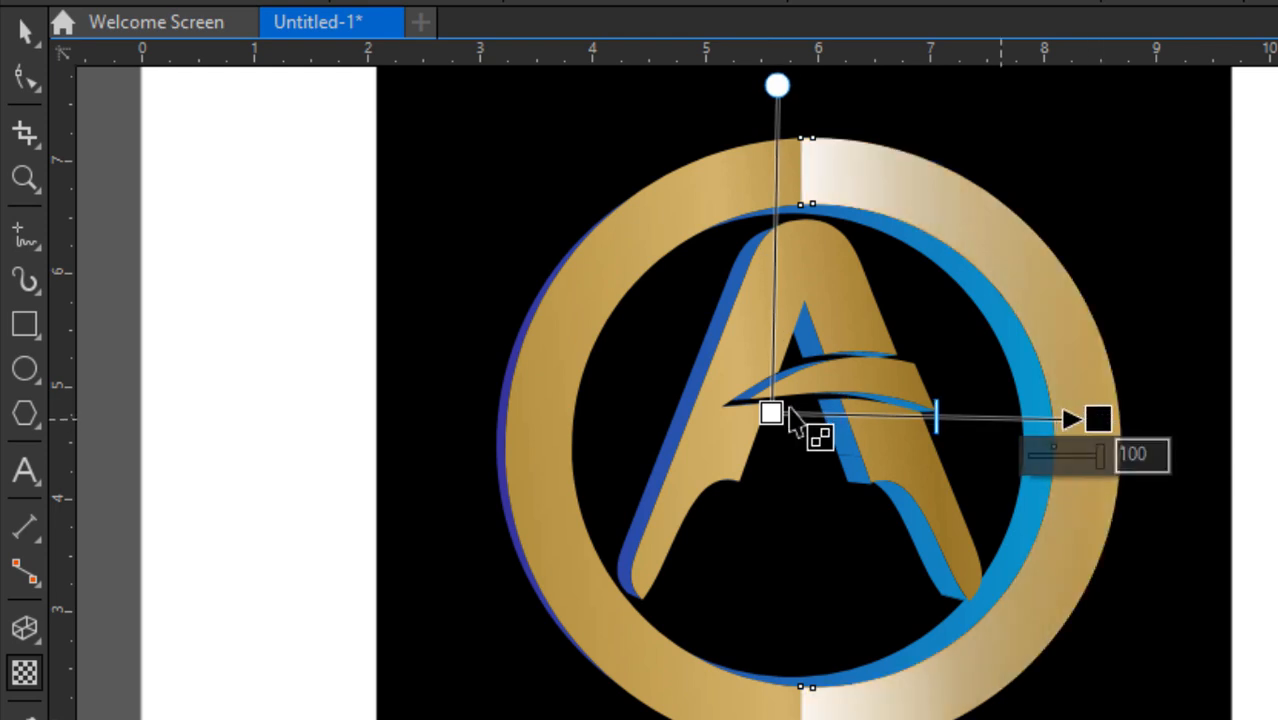
pyautogui.moveTo(770, 413); pyautogui.dragTo(700, 411)
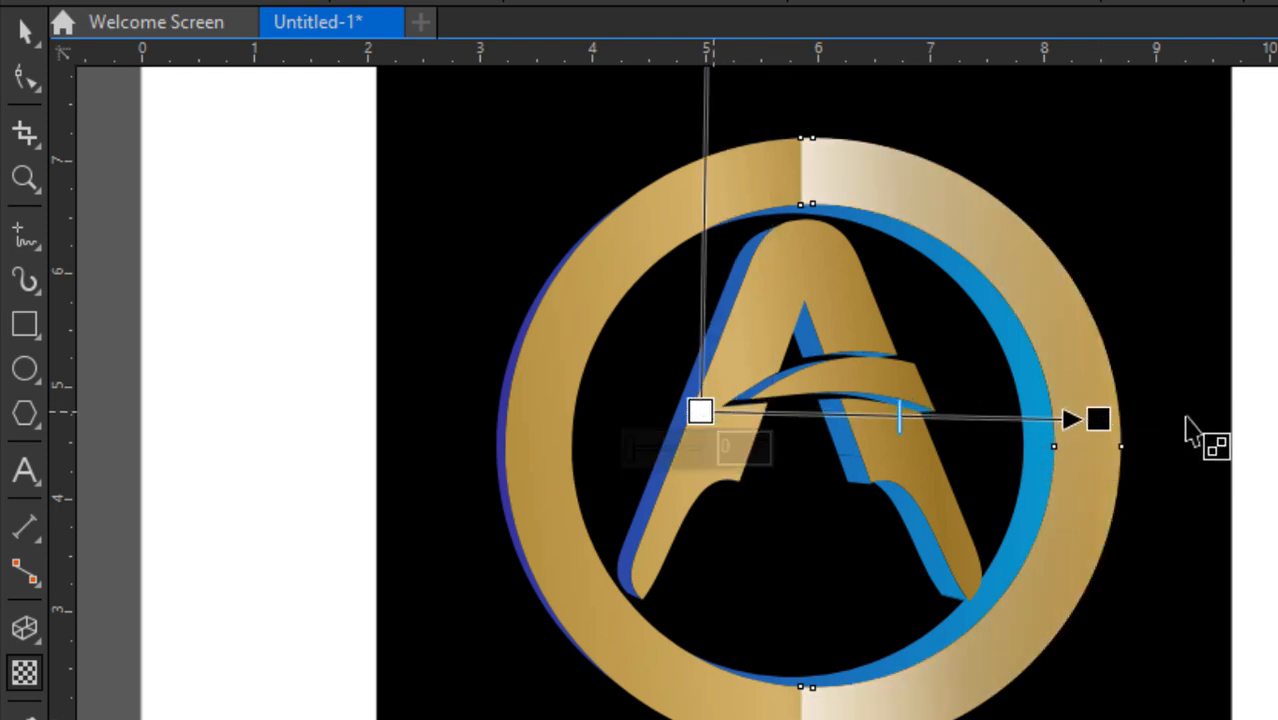
pyautogui.moveTo(1073, 418); pyautogui.dragTo(1045, 418)
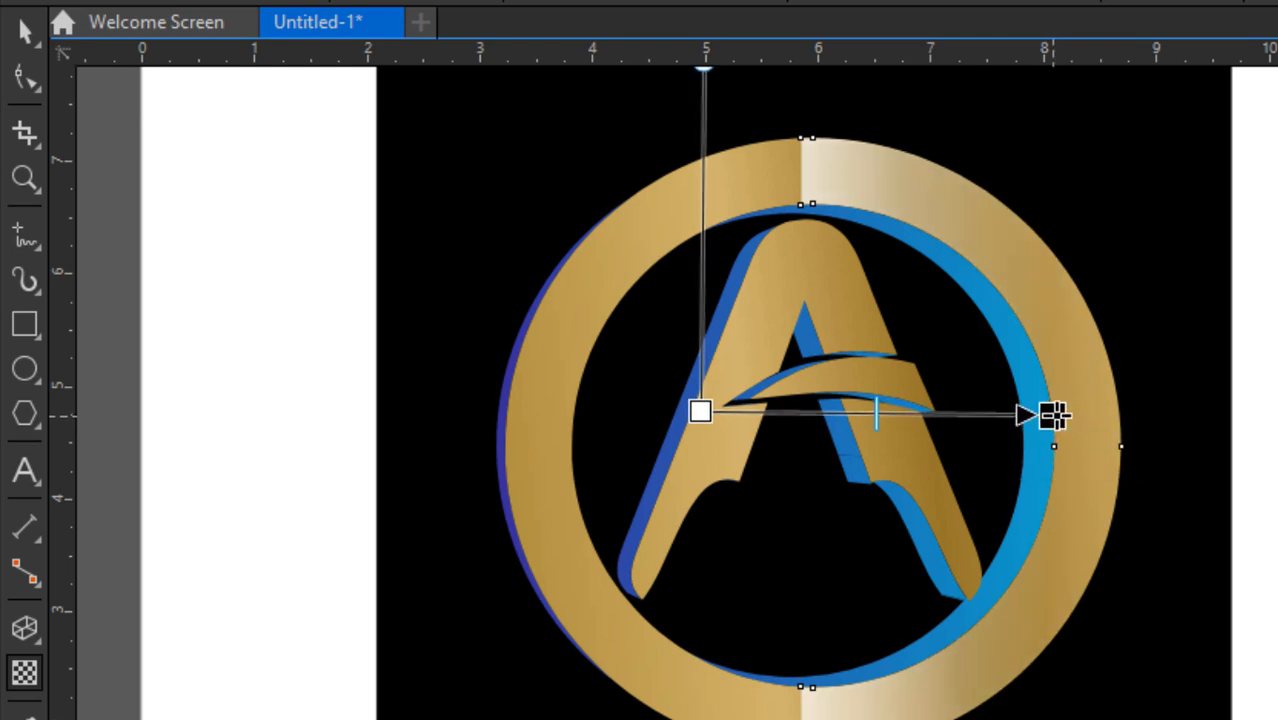
pyautogui.moveTo(699, 411); pyautogui.dragTo(598, 403)
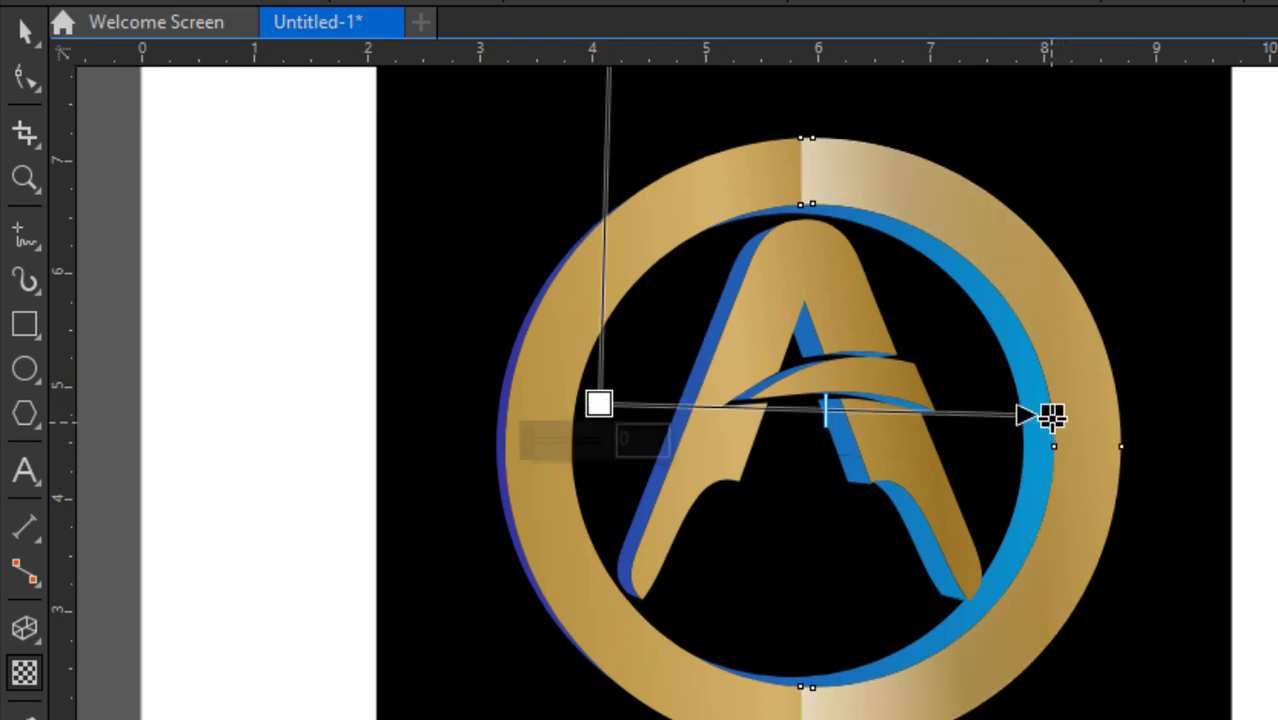
pyautogui.moveTo(1052, 417); pyautogui.dragTo(1019, 409)
pyautogui.moveTo(597, 401); pyautogui.dragTo(543, 389)
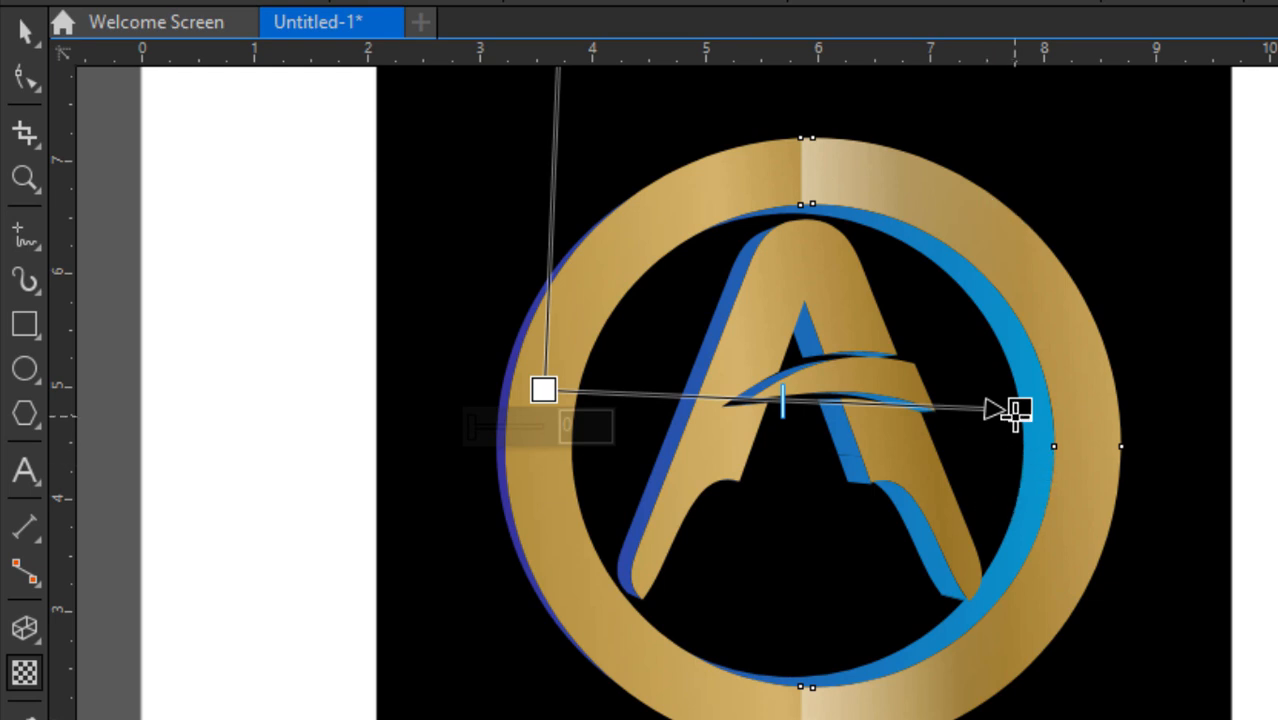
pyautogui.moveTo(1017, 411); pyautogui.dragTo(977, 416)
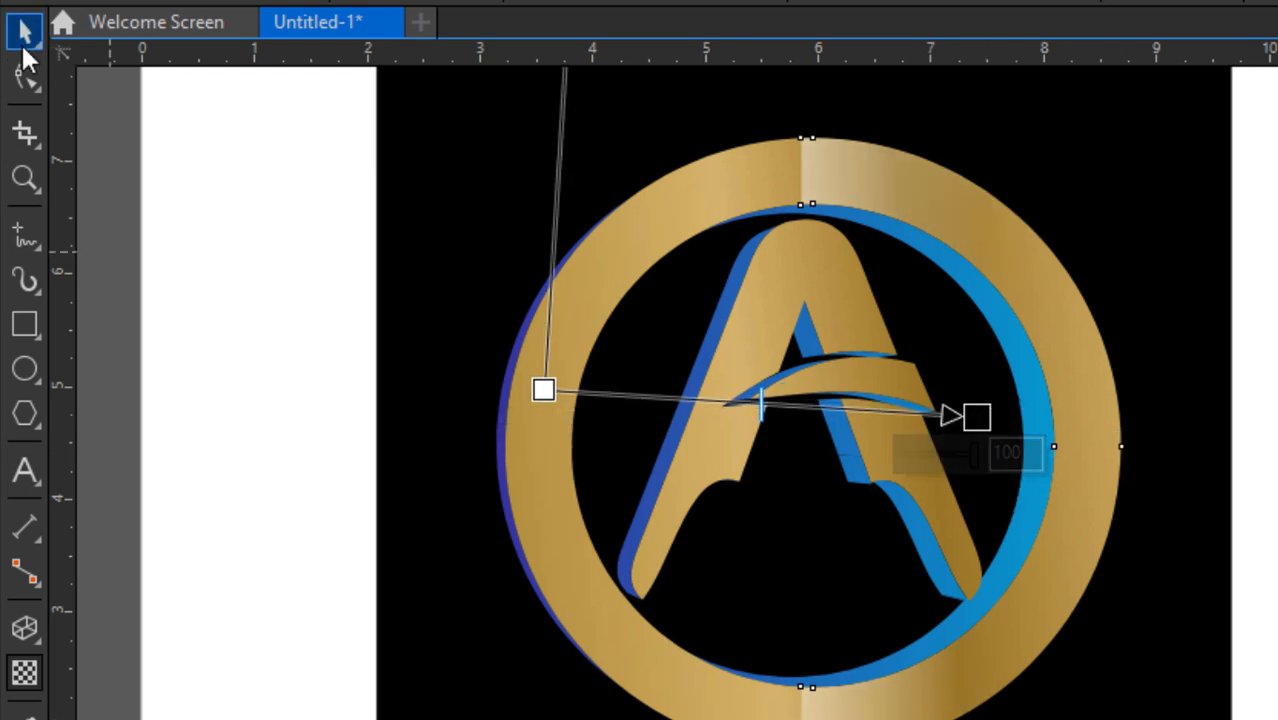
# Step: Tilt the gold face's fountain fill upward to the right and shift its middle colour nodes toward the start, the light one to 24%
pyautogui.click(24, 46)
pyautogui.click(357, 157)
pyautogui.click(530, 453)
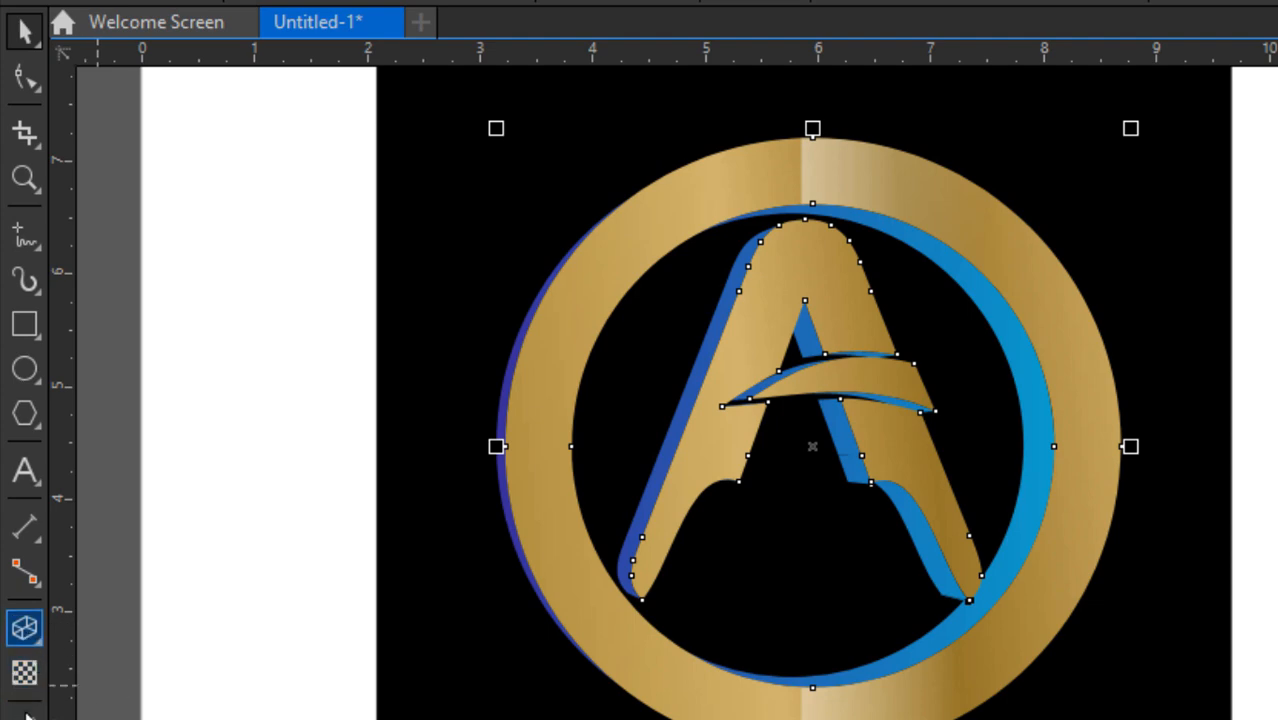
pyautogui.click(23, 660)
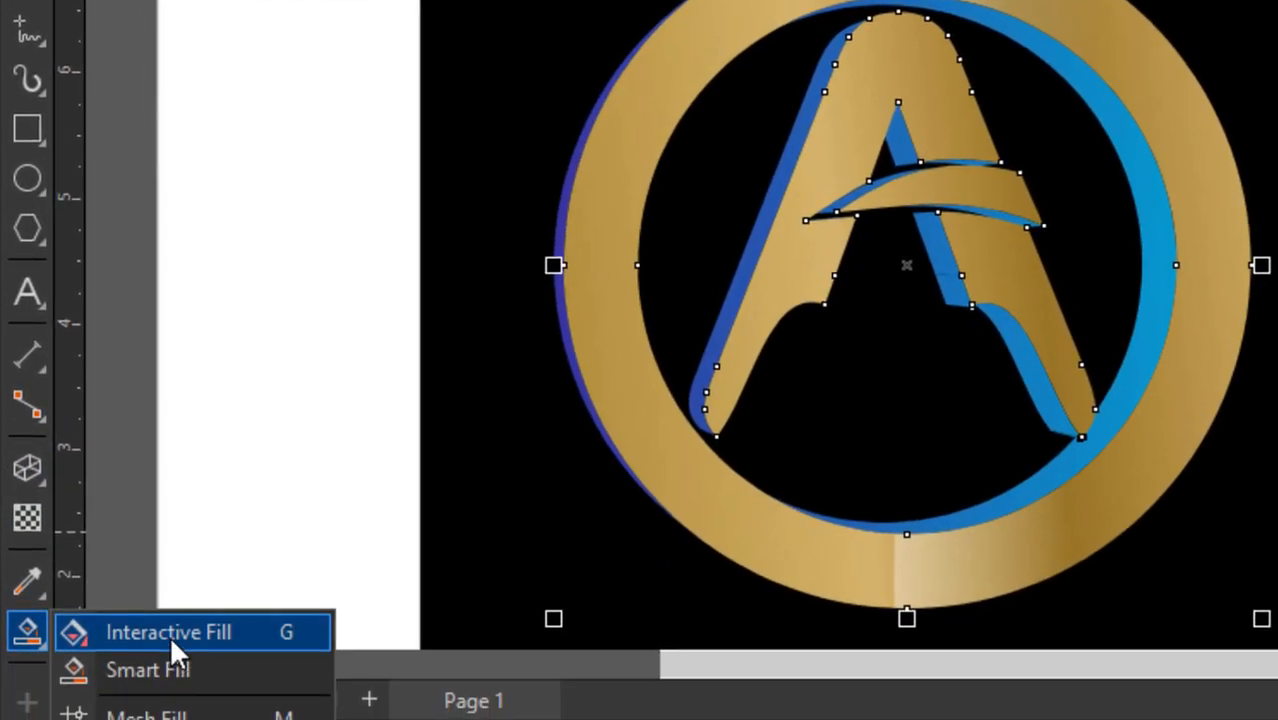
pyautogui.click(165, 632)
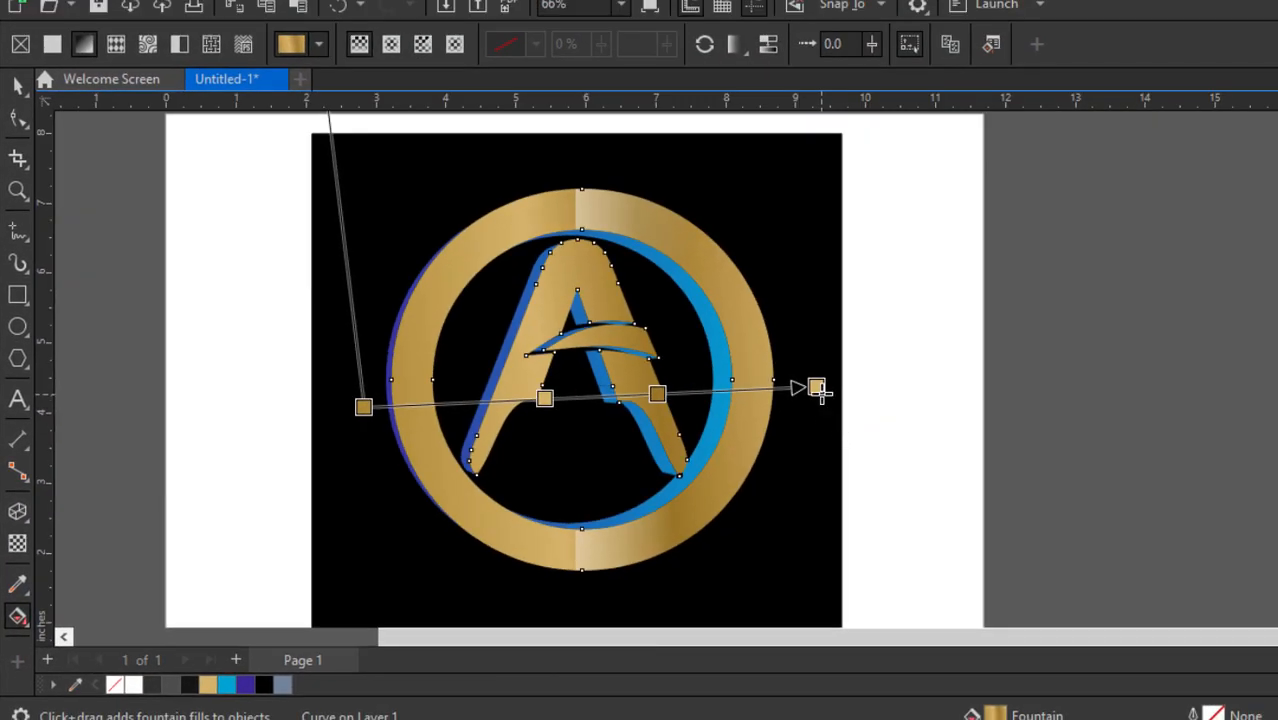
pyautogui.moveTo(817, 388); pyautogui.dragTo(779, 320)
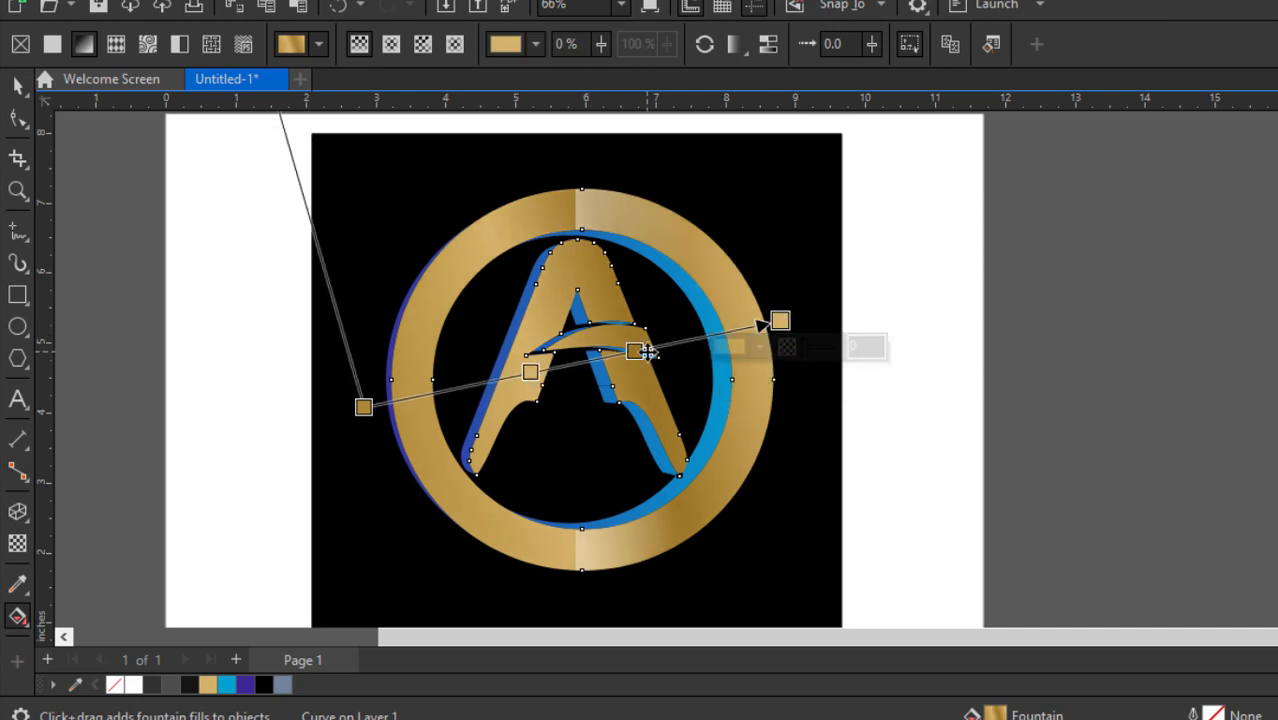
pyautogui.moveTo(635, 351); pyautogui.dragTo(626, 352)
pyautogui.moveTo(530, 372); pyautogui.dragTo(464, 385)
pyautogui.scroll(-2, 716, 394)
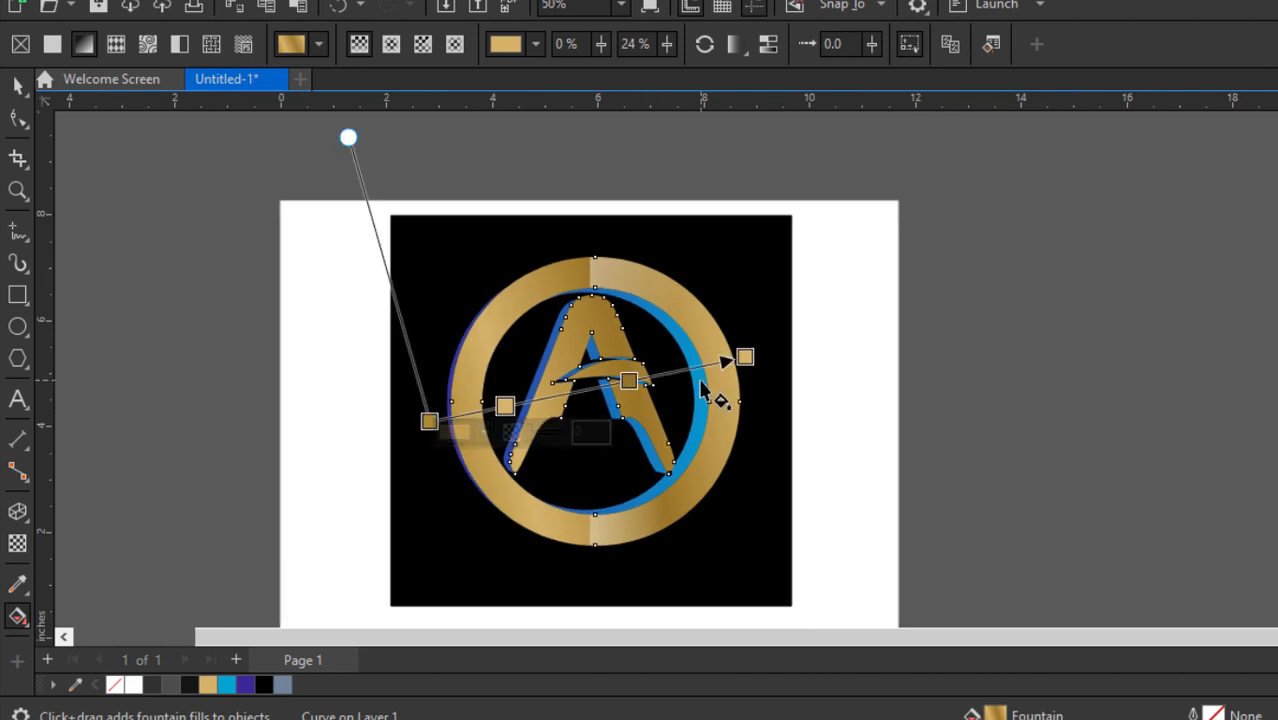
pyautogui.scroll(1, 664, 376)
pyautogui.scroll(1, 664, 376)
pyautogui.click(18, 85)
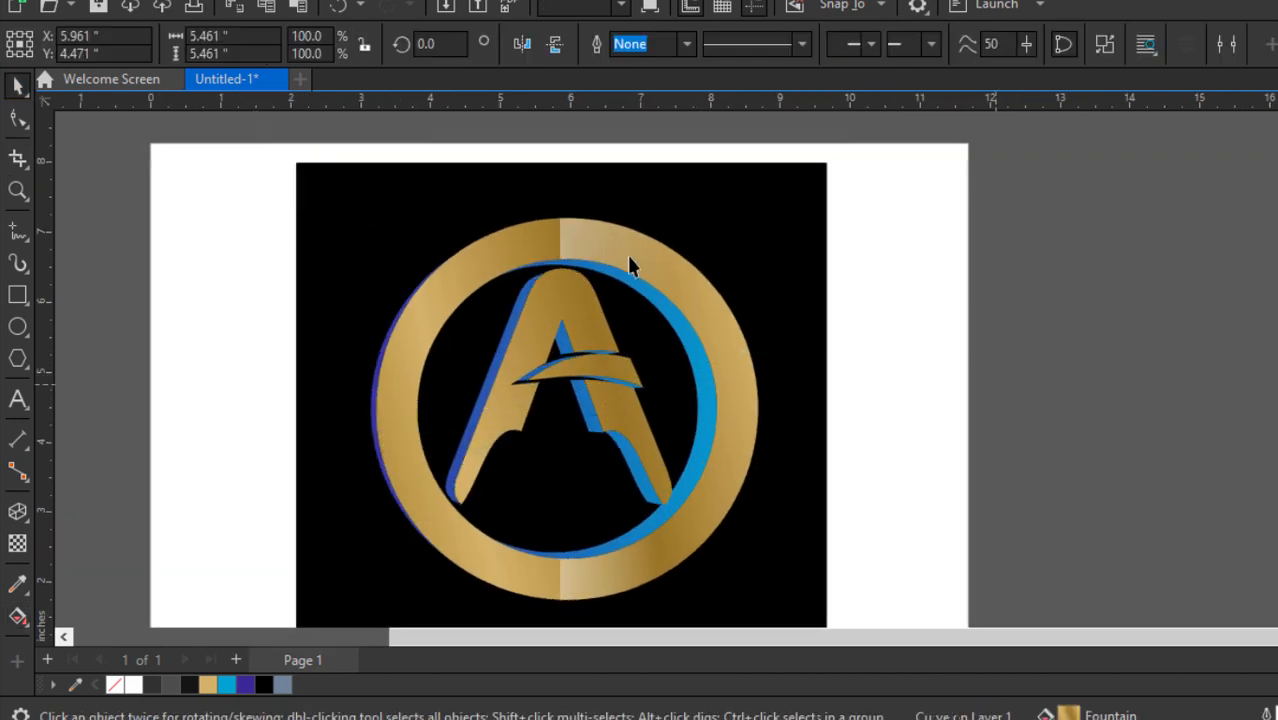
pyautogui.scroll(-2, 626, 252)
pyautogui.click(923, 237)
pyautogui.moveTo(722, 364); pyautogui.dragTo(349, 553)
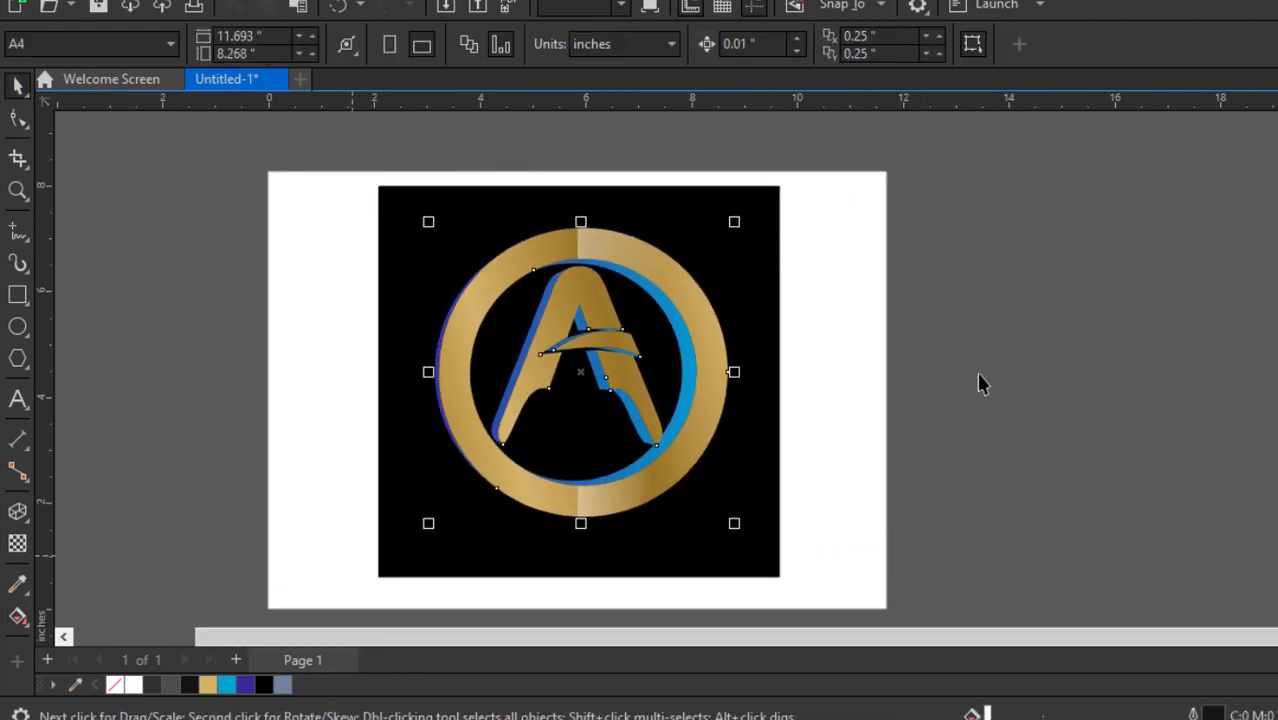
pyautogui.click(976, 372)
pyautogui.click(652, 220)
pyautogui.moveTo(955, 212); pyautogui.dragTo(402, 574)
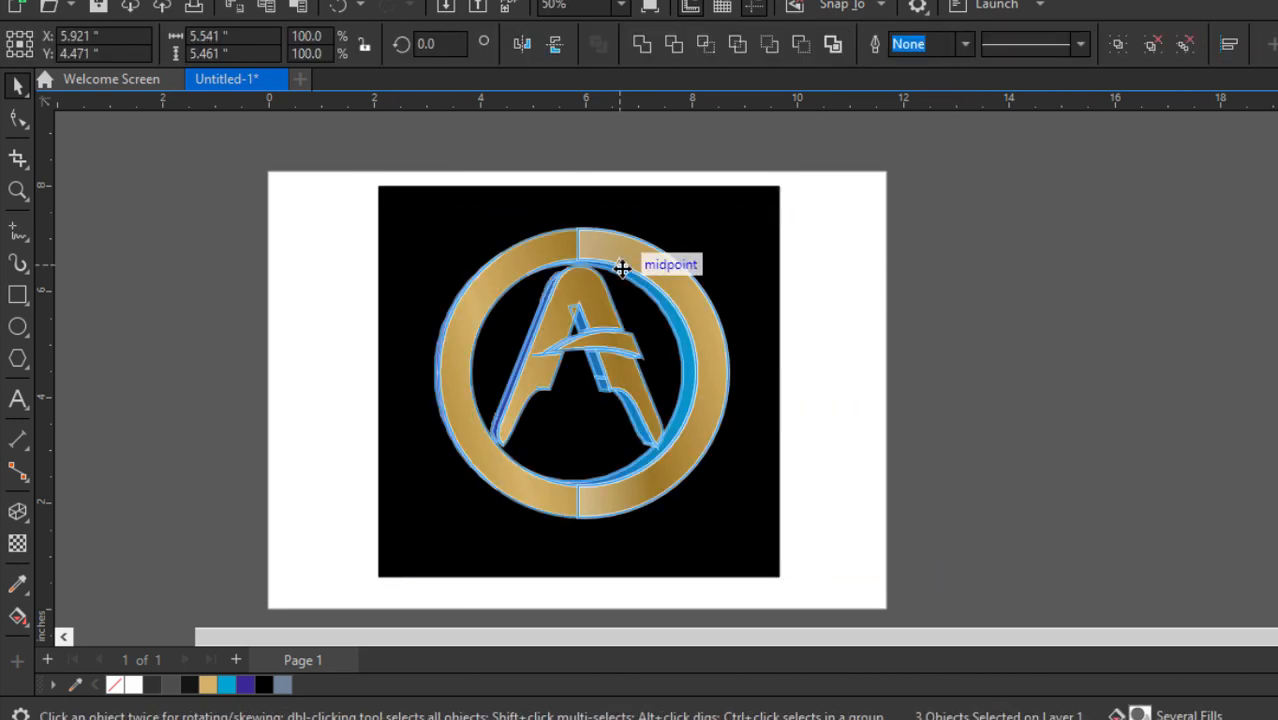
pyautogui.click(836, 430)
pyautogui.scroll(-1, 645, 405)
pyautogui.scroll(-1, 645, 405)
pyautogui.scroll(3, 590, 428)
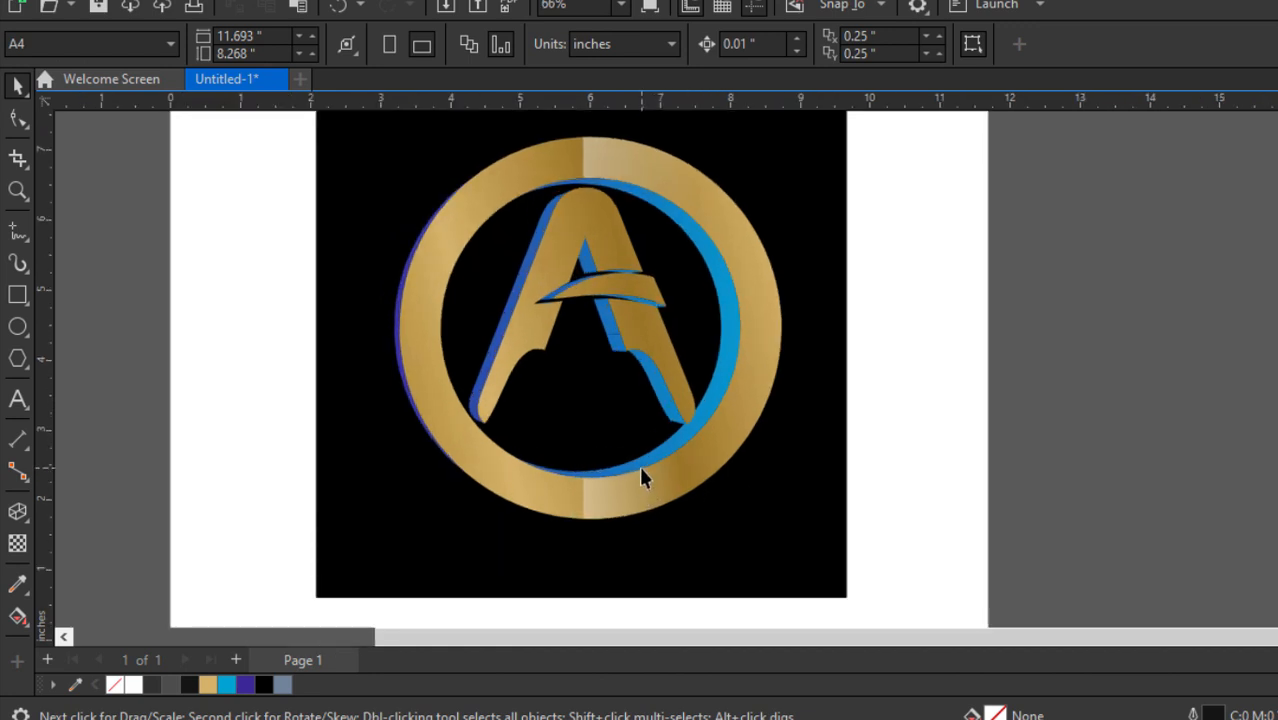
# Step: Add the text "alpha plus" beside the logo's left side, broken onto two lines
pyautogui.click(18, 400)
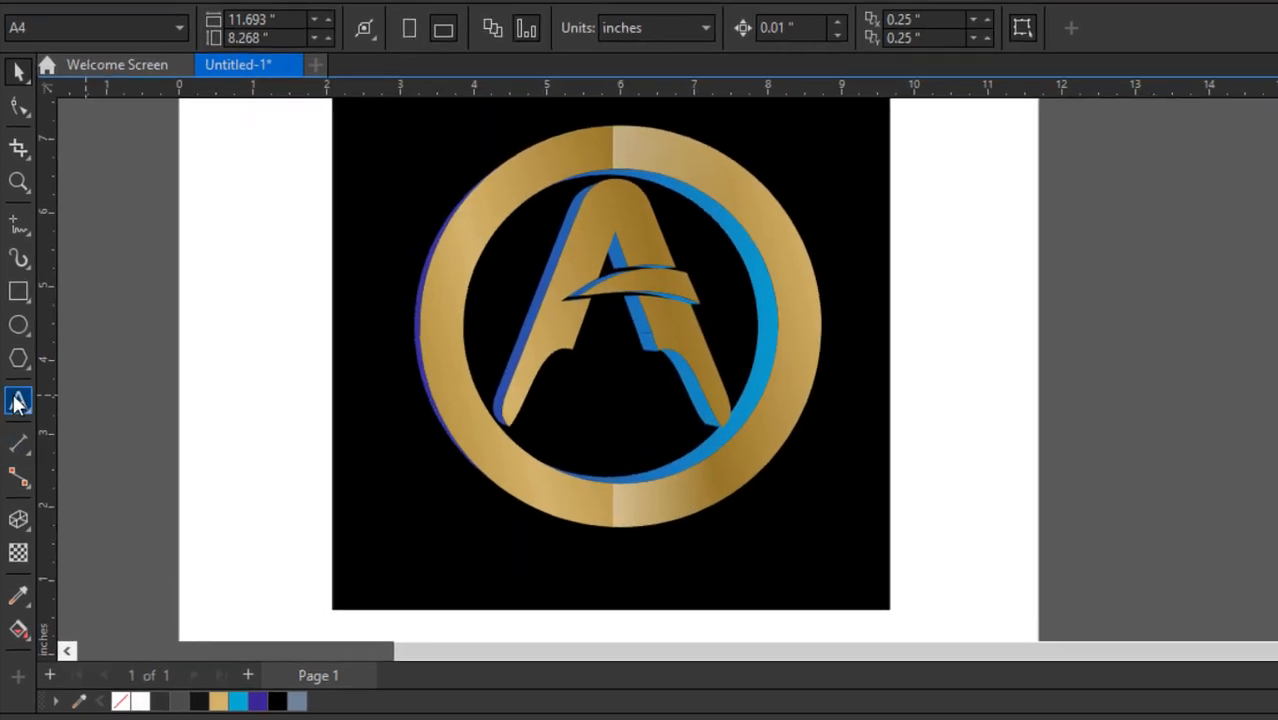
pyautogui.click(236, 403)
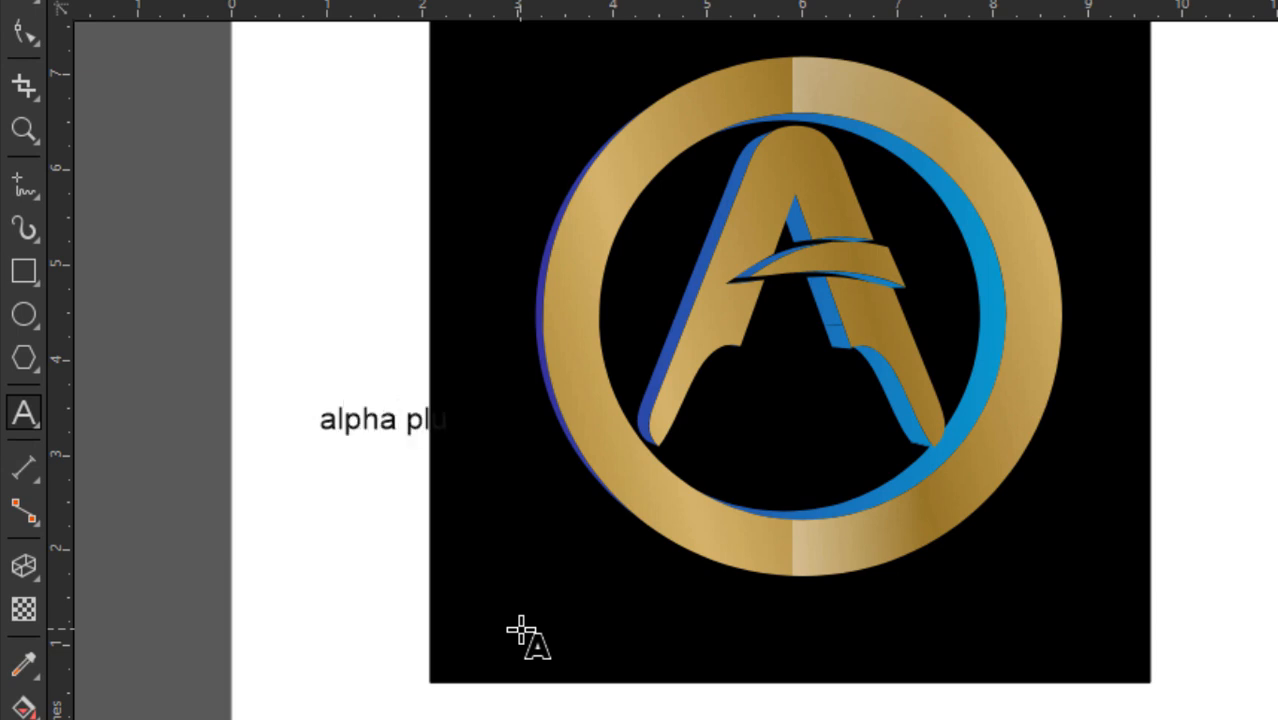
pyautogui.click(408, 430)
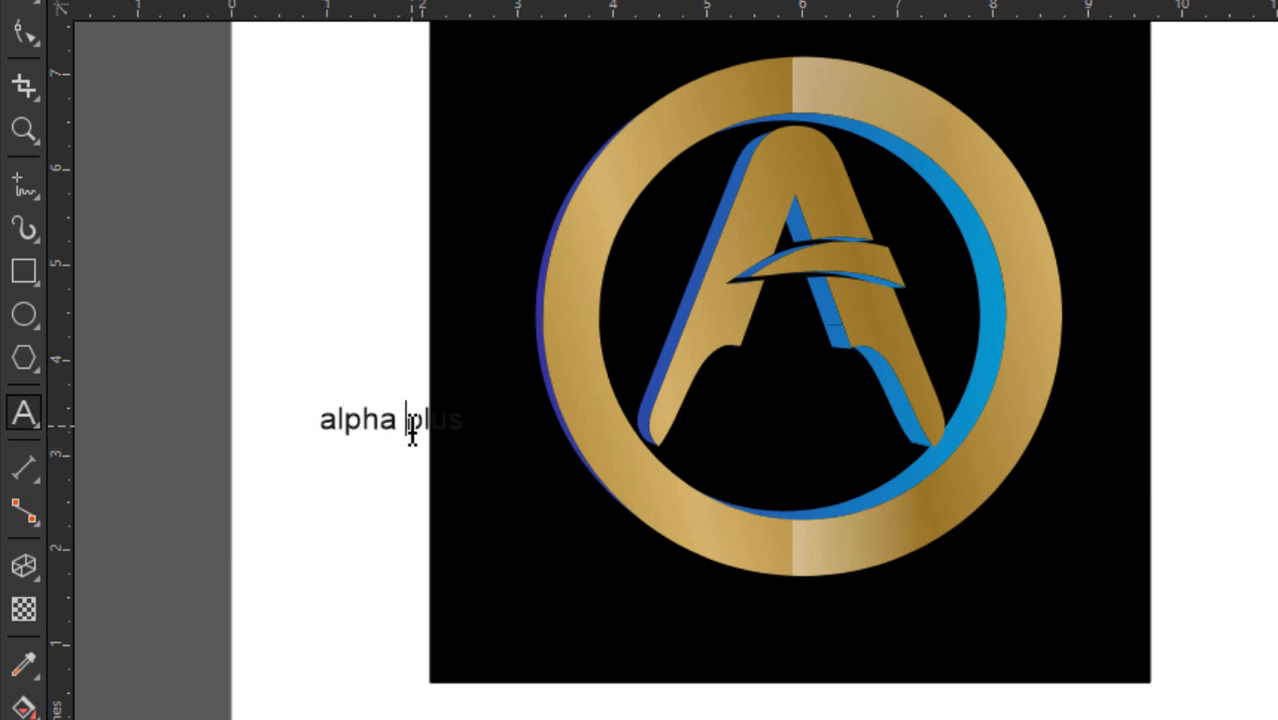
pyautogui.press('Return')
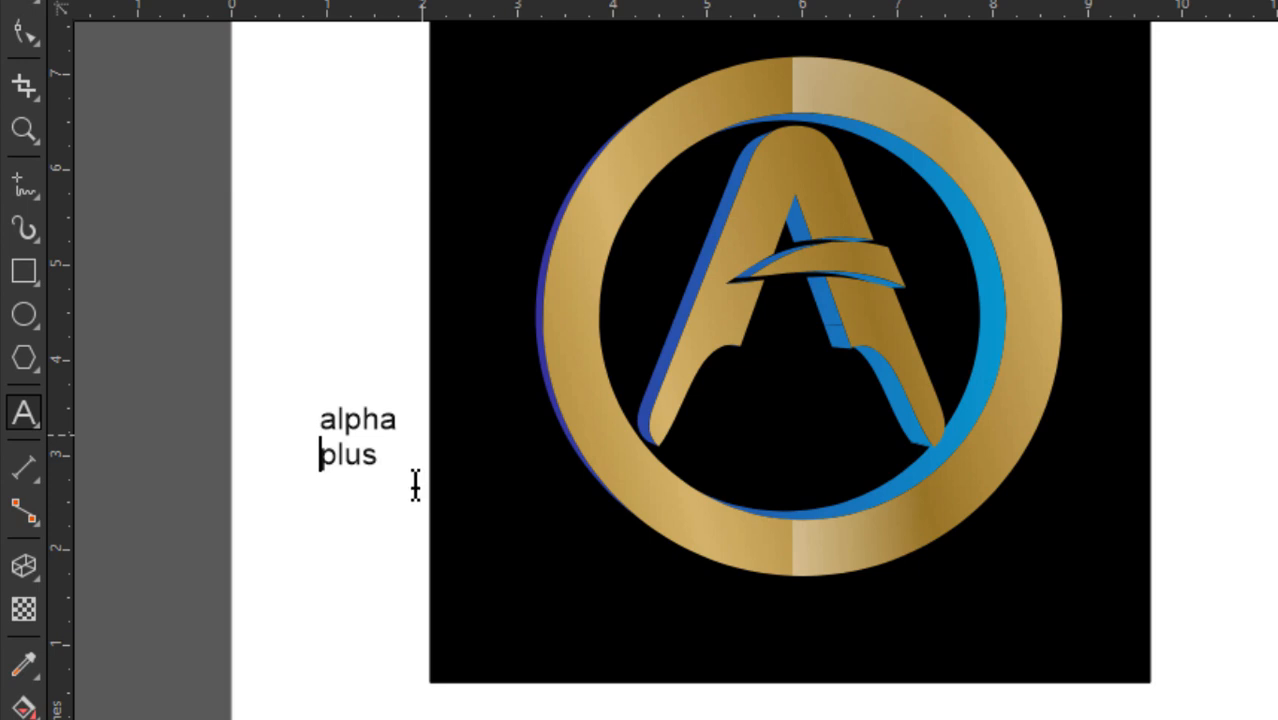
# Step: Set the font of the "alpha plus" text to Metropolis
pyautogui.click(28, 3)
pyautogui.click(862, 31)
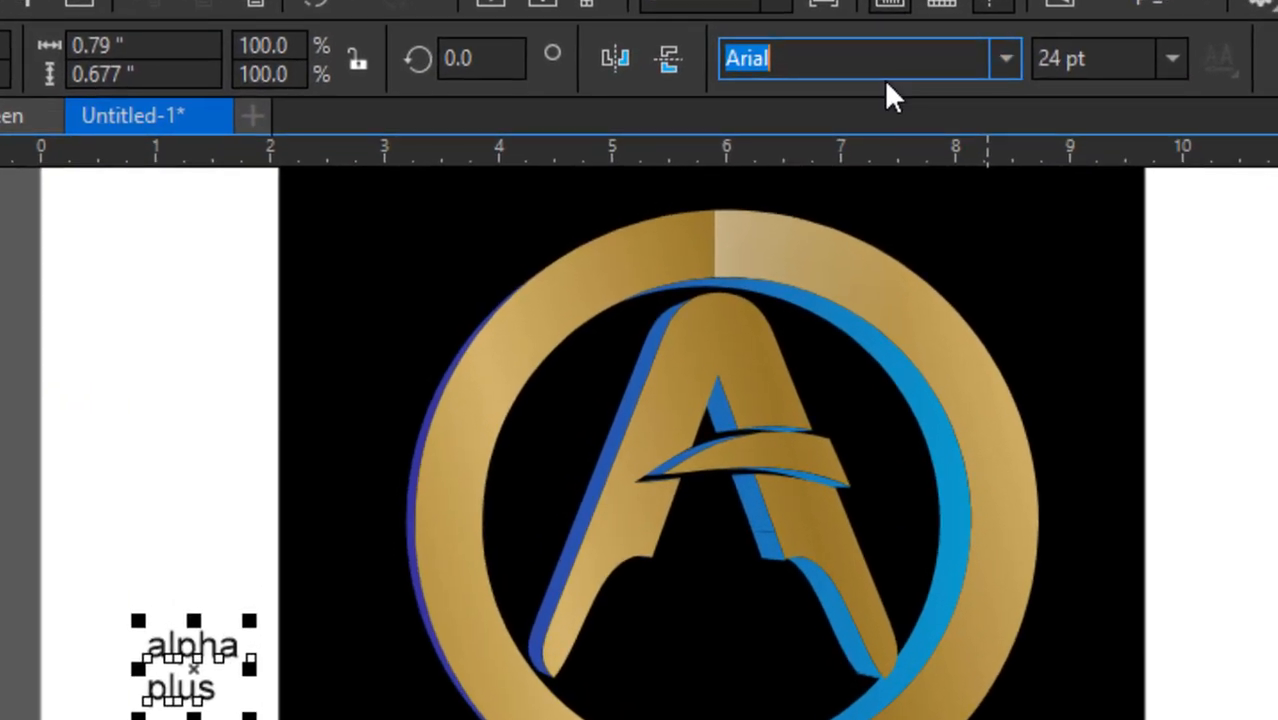
pyautogui.write('met')
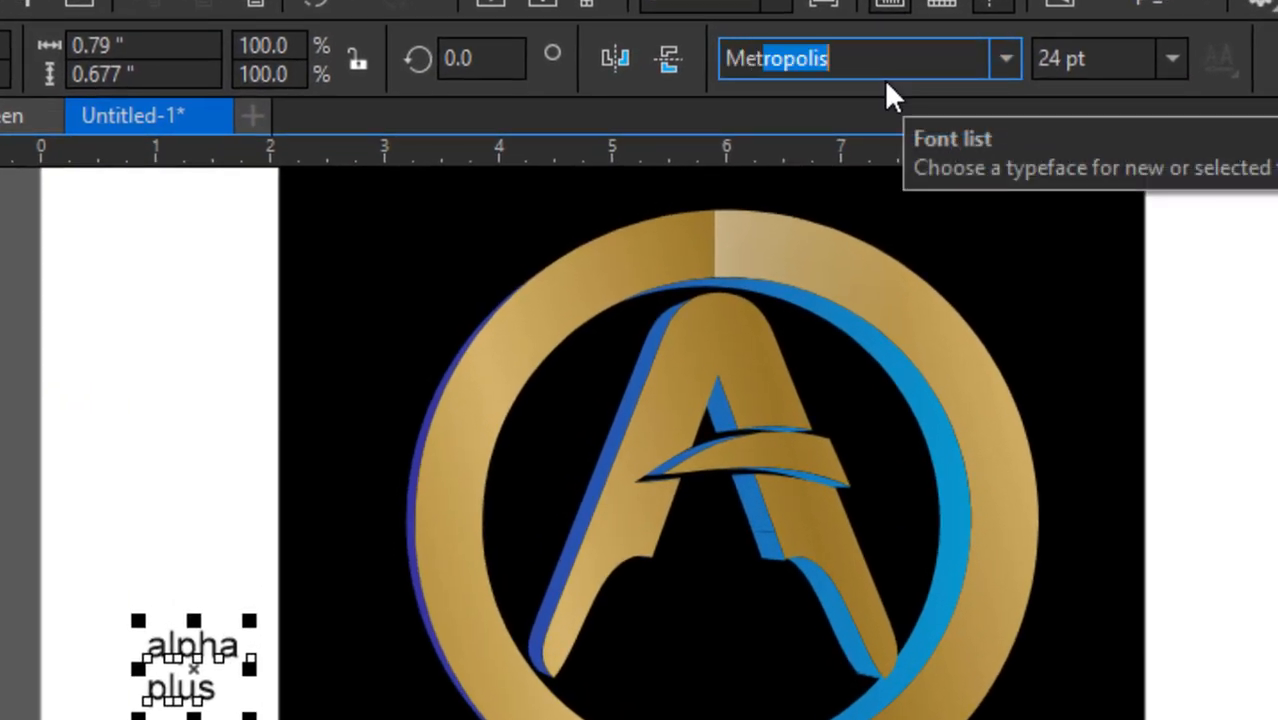
pyautogui.press('Return')
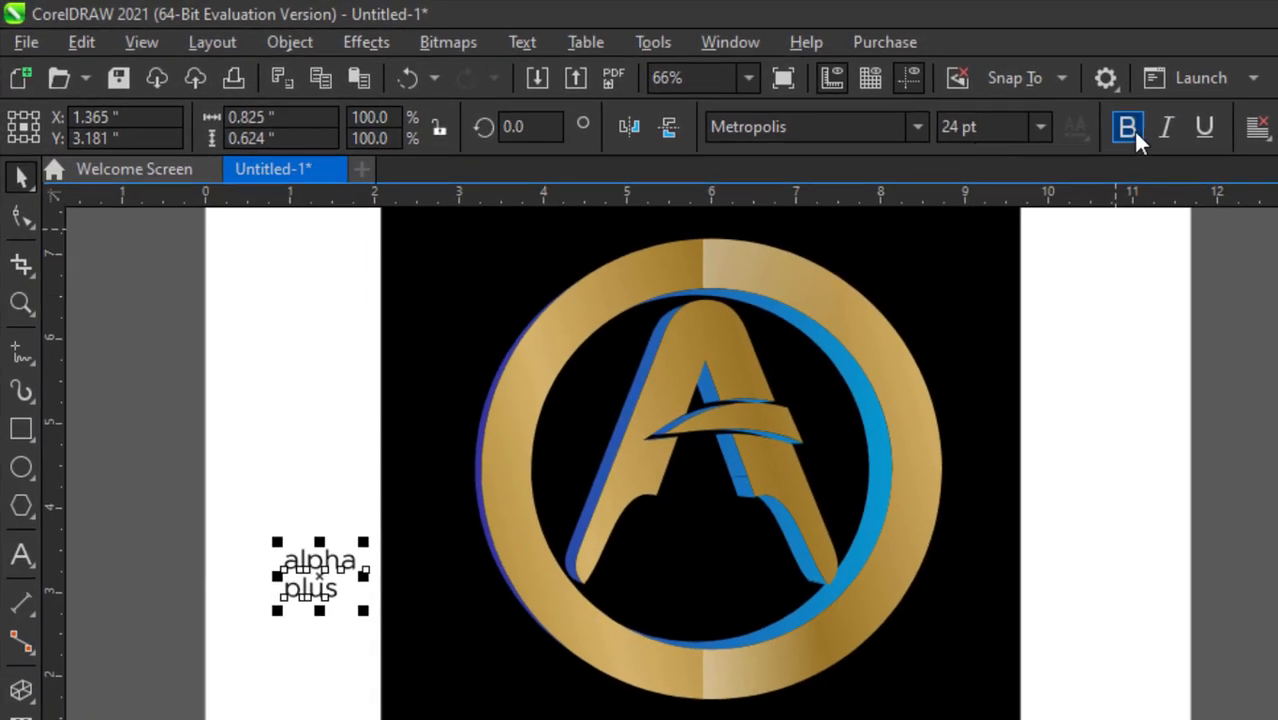
# Step: Change the "alpha plus" text's font to Metropolis Extra Bold
pyautogui.click(1127, 127)
pyautogui.click(917, 127)
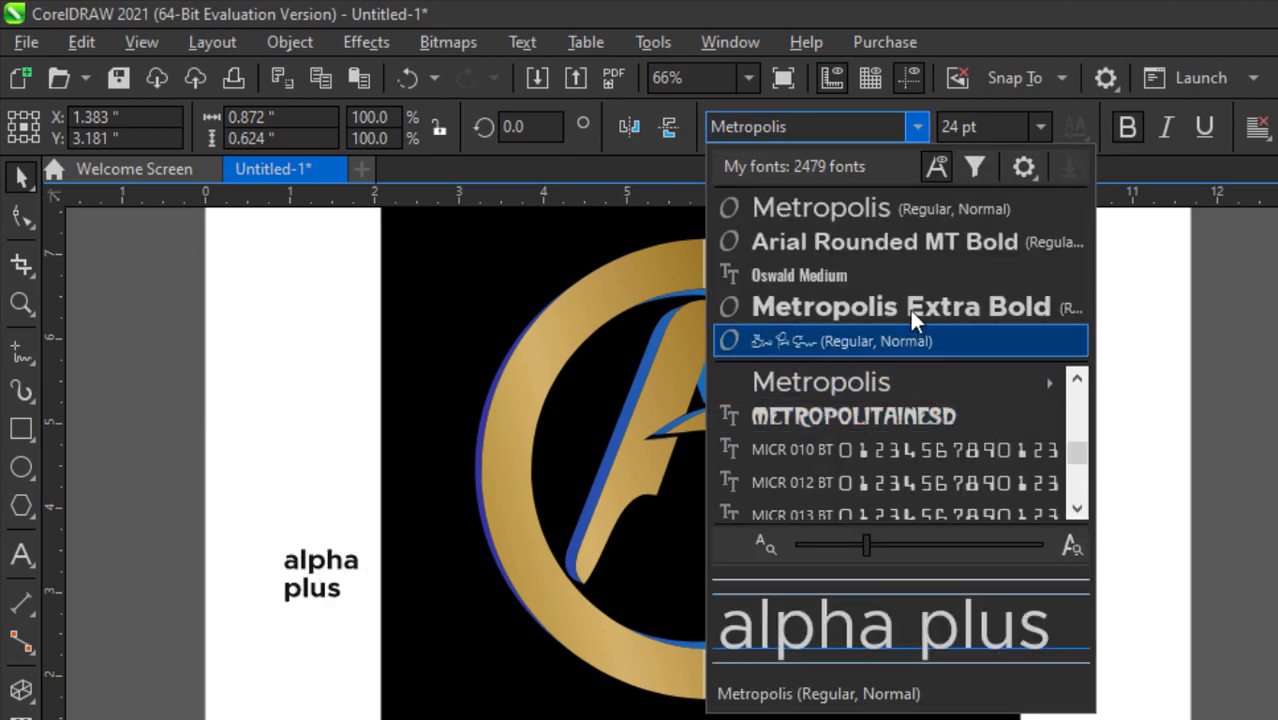
pyautogui.click(911, 308)
pyautogui.click(375, 616)
pyautogui.scroll(3, 300, 574)
# Step: Tighten the letter spacing of the "alpha plus" text until the letters nearly touch, using the Shape tool
pyautogui.click(332, 548)
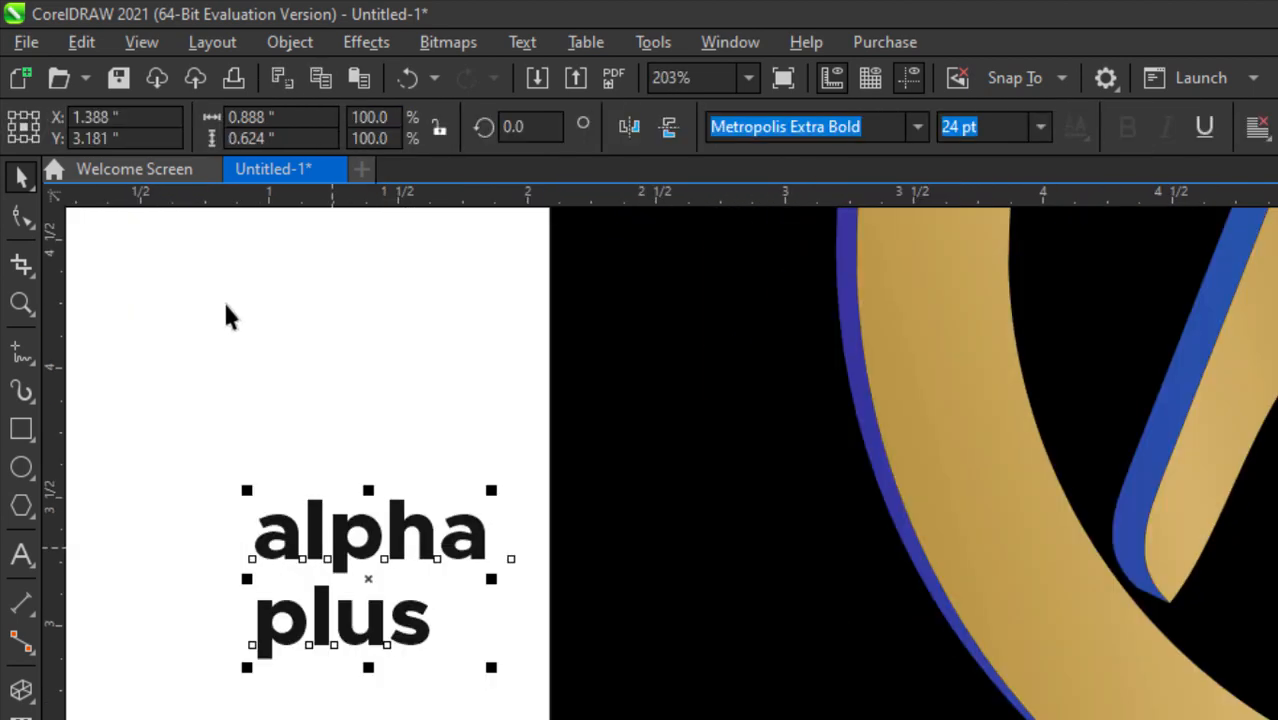
pyautogui.click(22, 216)
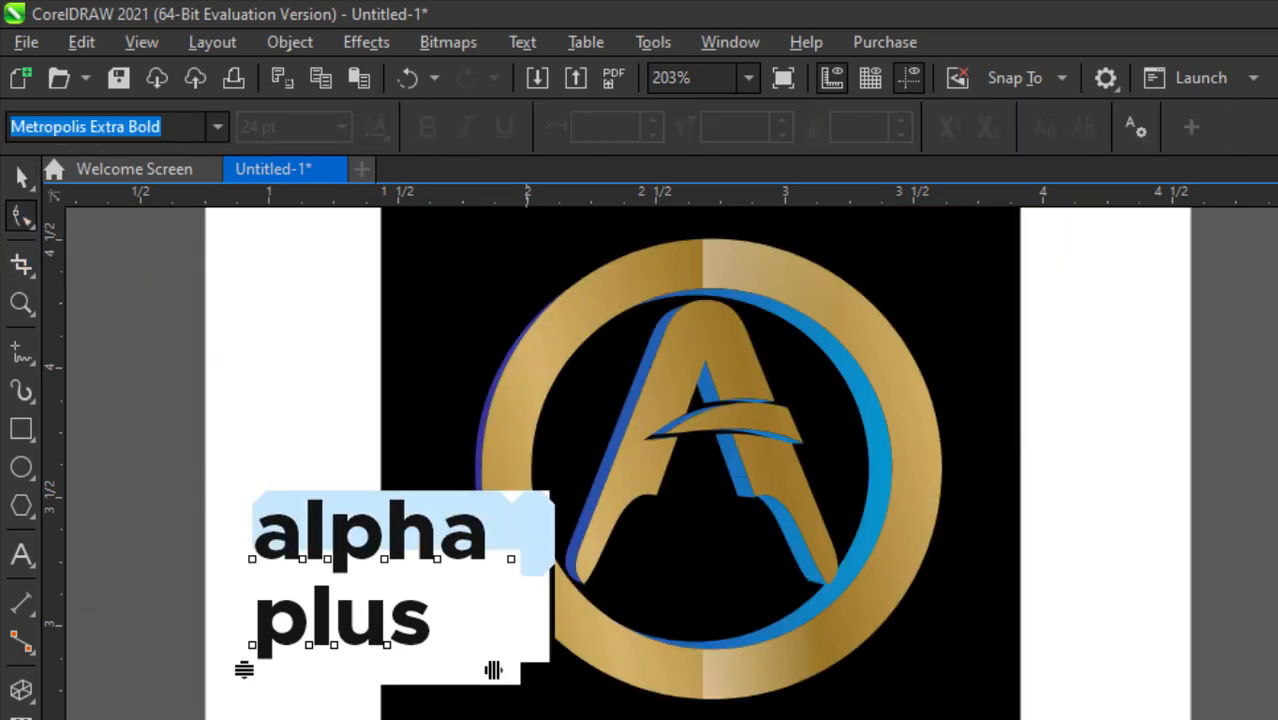
pyautogui.moveTo(495, 672); pyautogui.dragTo(456, 673)
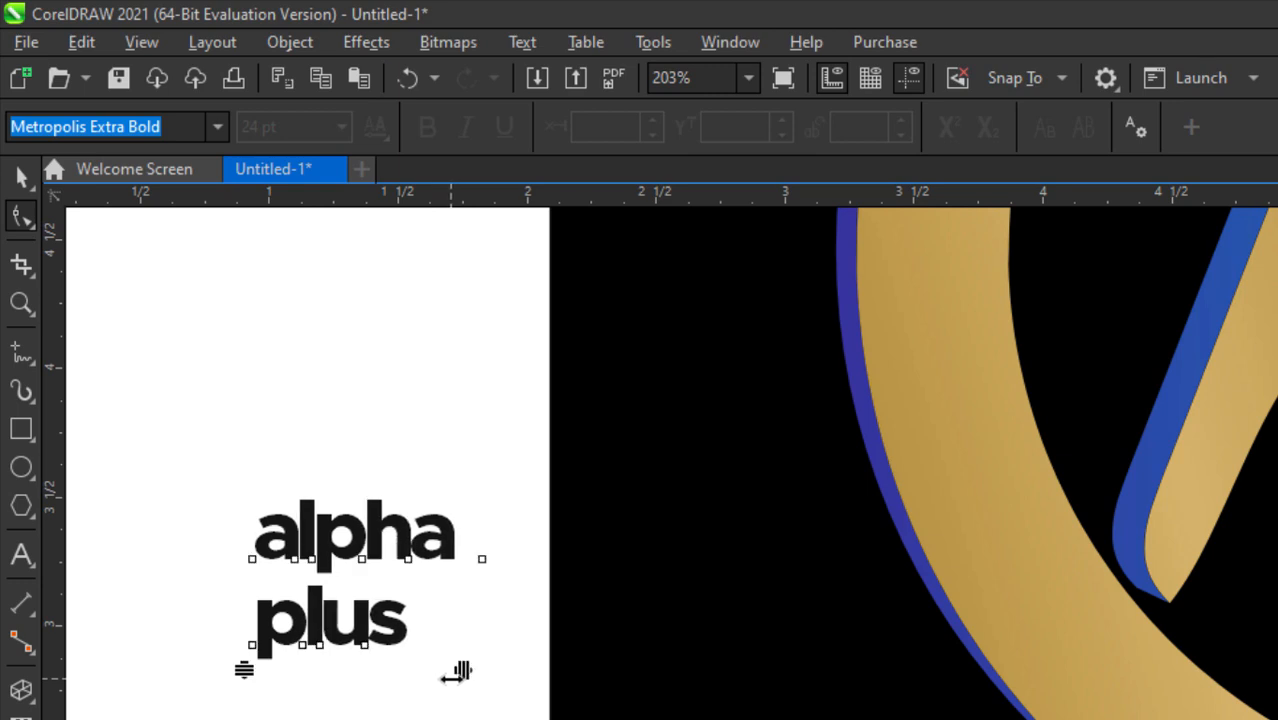
pyautogui.click(22, 178)
pyautogui.click(379, 485)
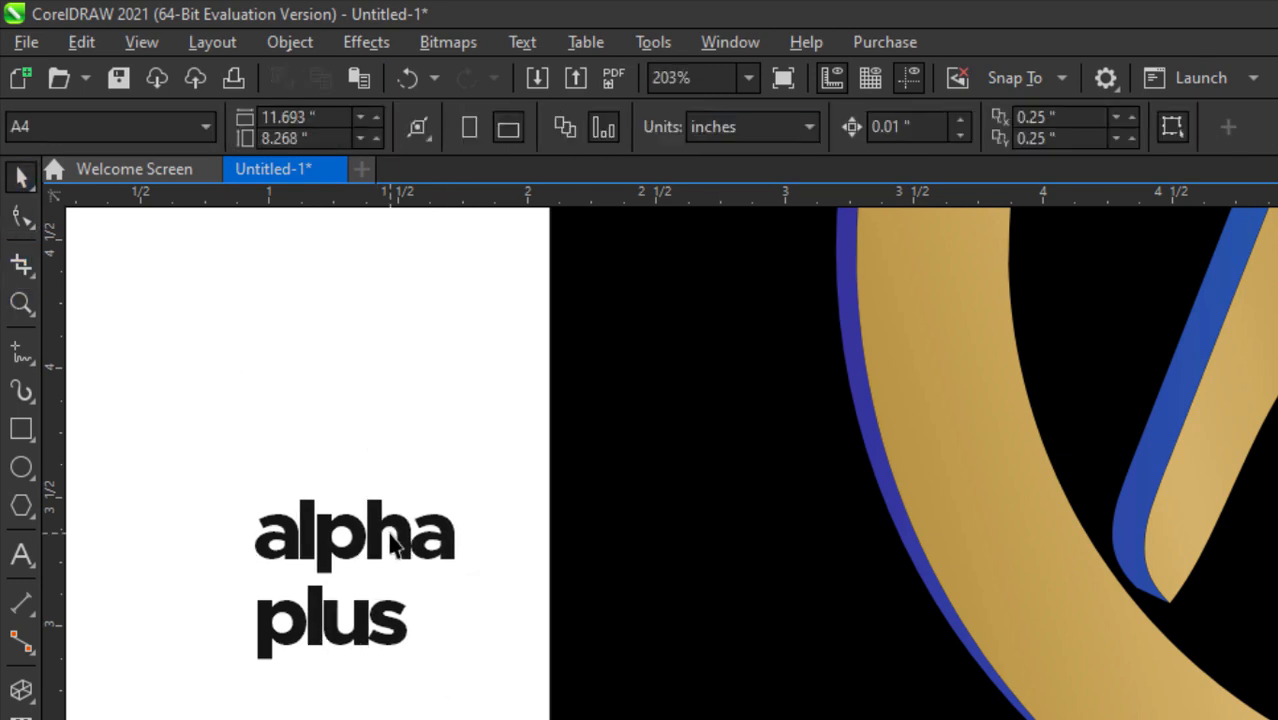
# Step: Break the two-line text apart into separate "alpha" and "plus" objects
pyautogui.click(352, 553)
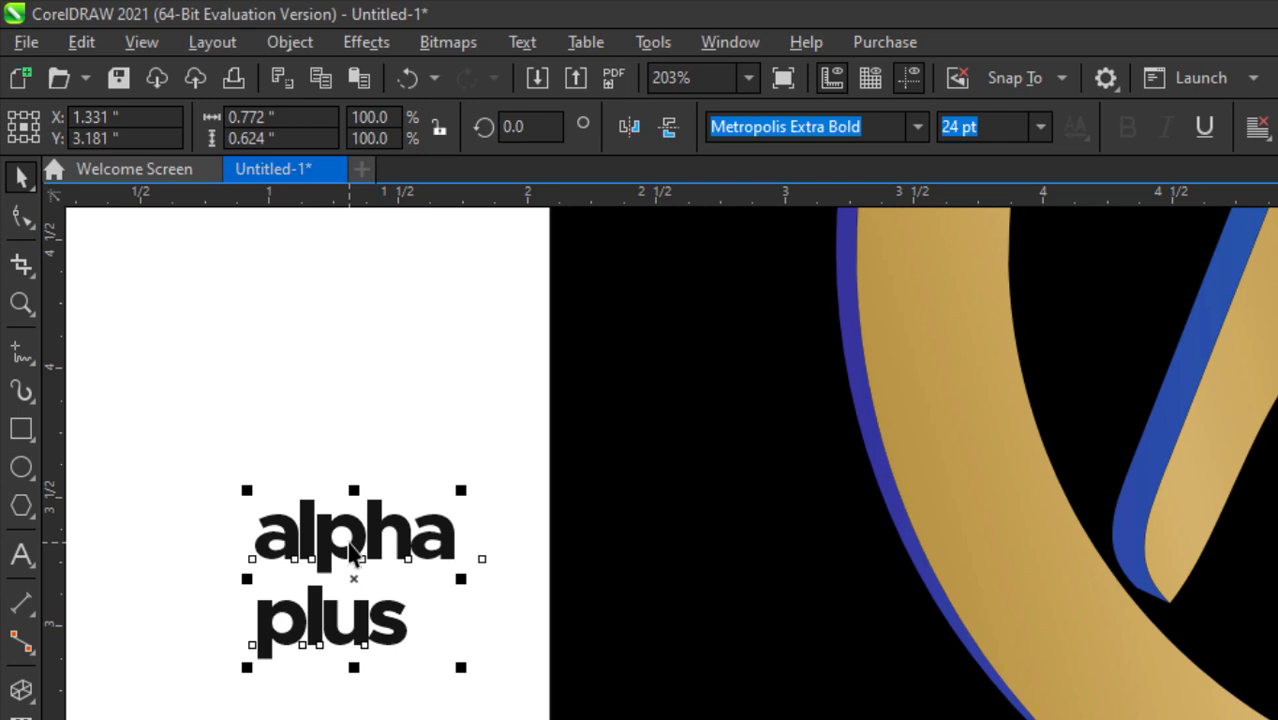
pyautogui.hotkey('ctrl', 'k')
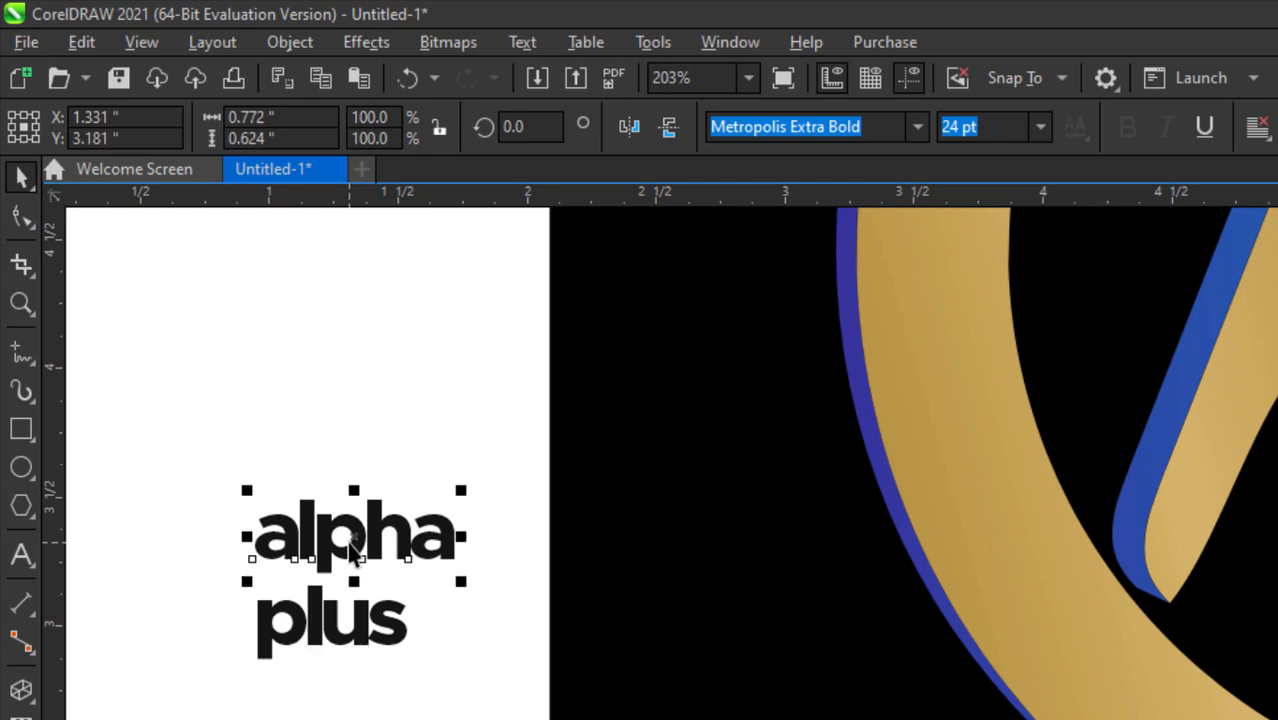
pyautogui.click(333, 433)
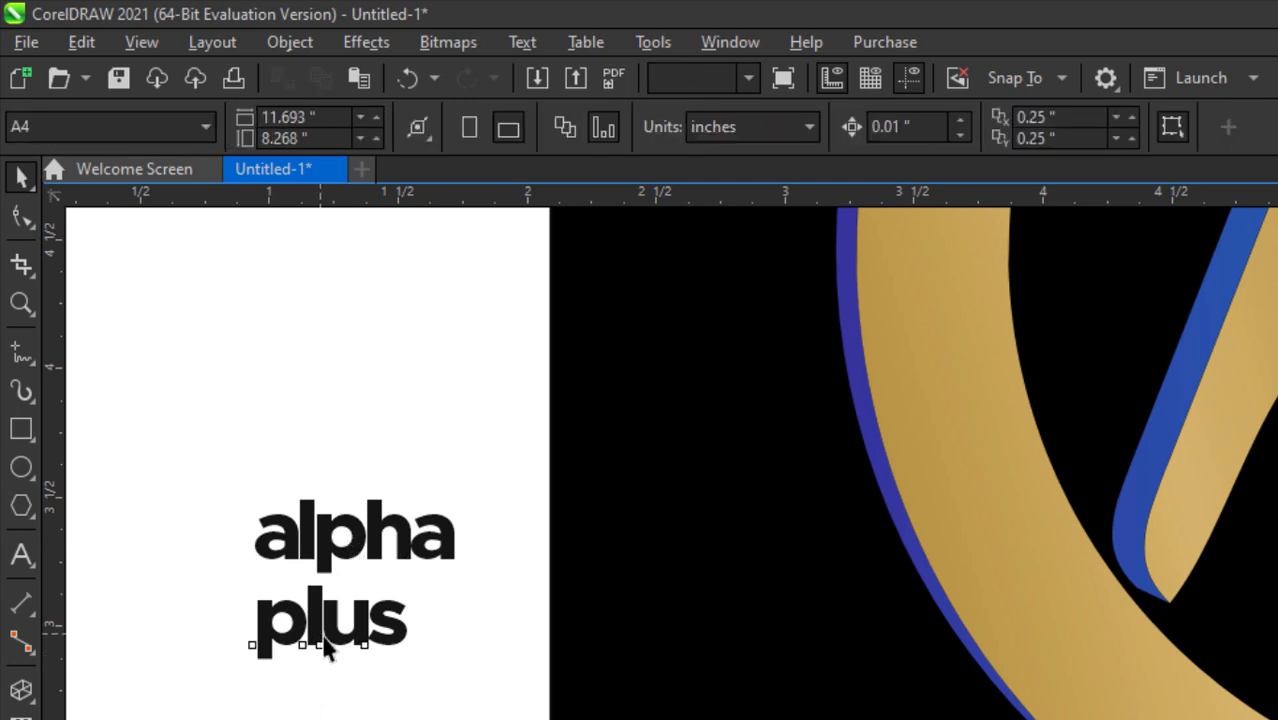
# Step: Enlarge the word "plus" proportionally to about 60.5 pt
pyautogui.click(410, 662)
pyautogui.moveTo(413, 666); pyautogui.dragTo(640, 719)
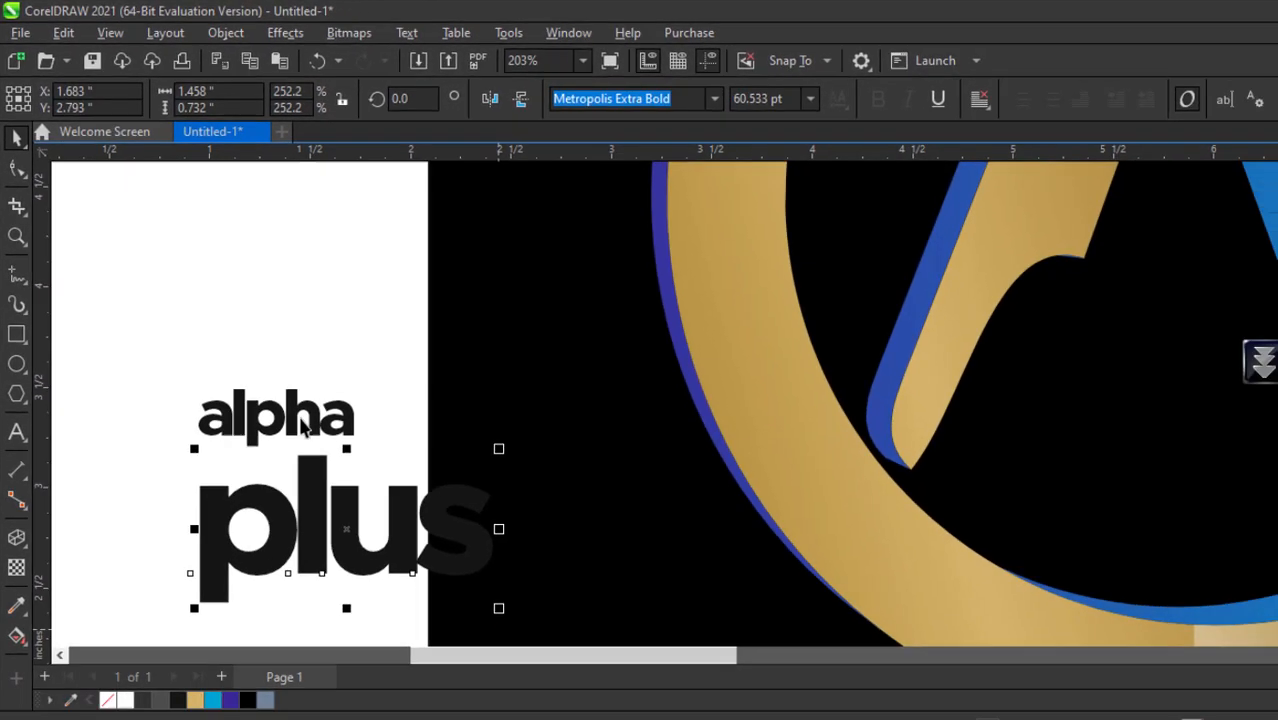
pyautogui.moveTo(386, 539); pyautogui.dragTo(413, 344)
pyautogui.moveTo(310, 256); pyautogui.dragTo(310, 256)
# Step: Move "alpha" higher and shift "plus" leftward beneath it, leaving space between the words on the white area
pyautogui.moveTo(280, 410); pyautogui.dragTo(286, 306)
pyautogui.scroll(-1, 411, 339)
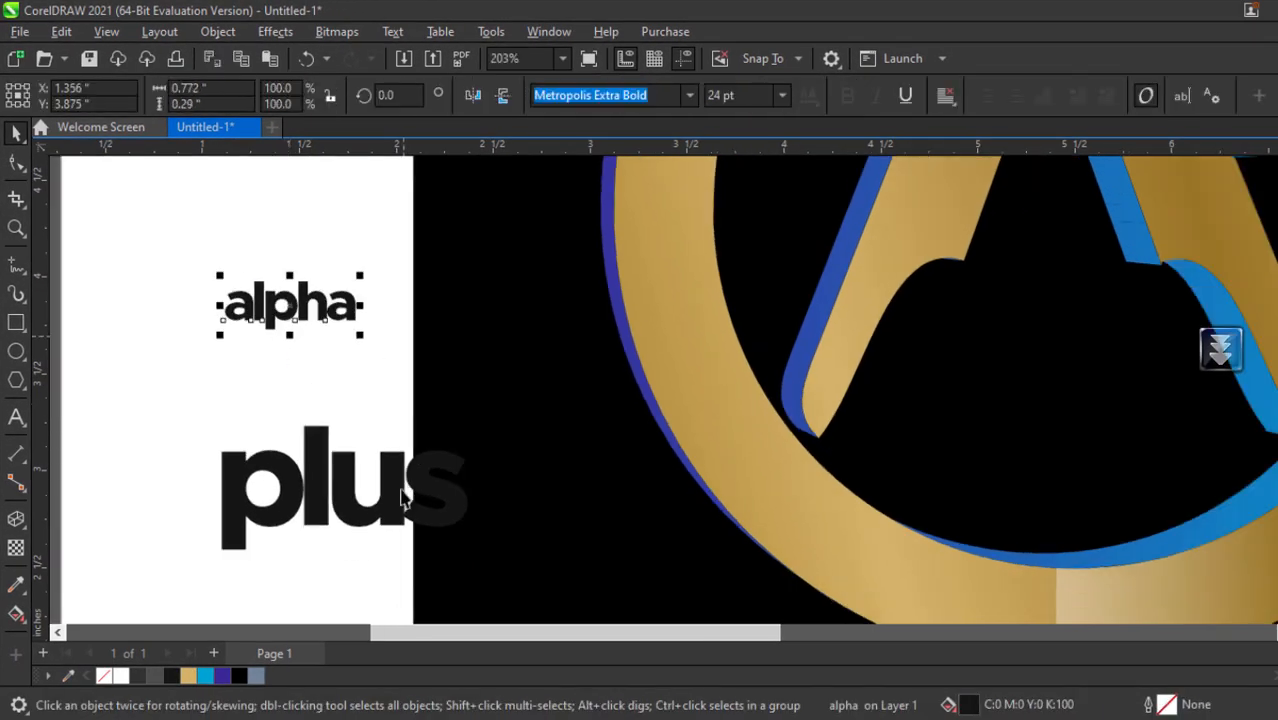
pyautogui.click(334, 478)
pyautogui.moveTo(335, 485); pyautogui.dragTo(297, 476)
pyautogui.scroll(1, 265, 482)
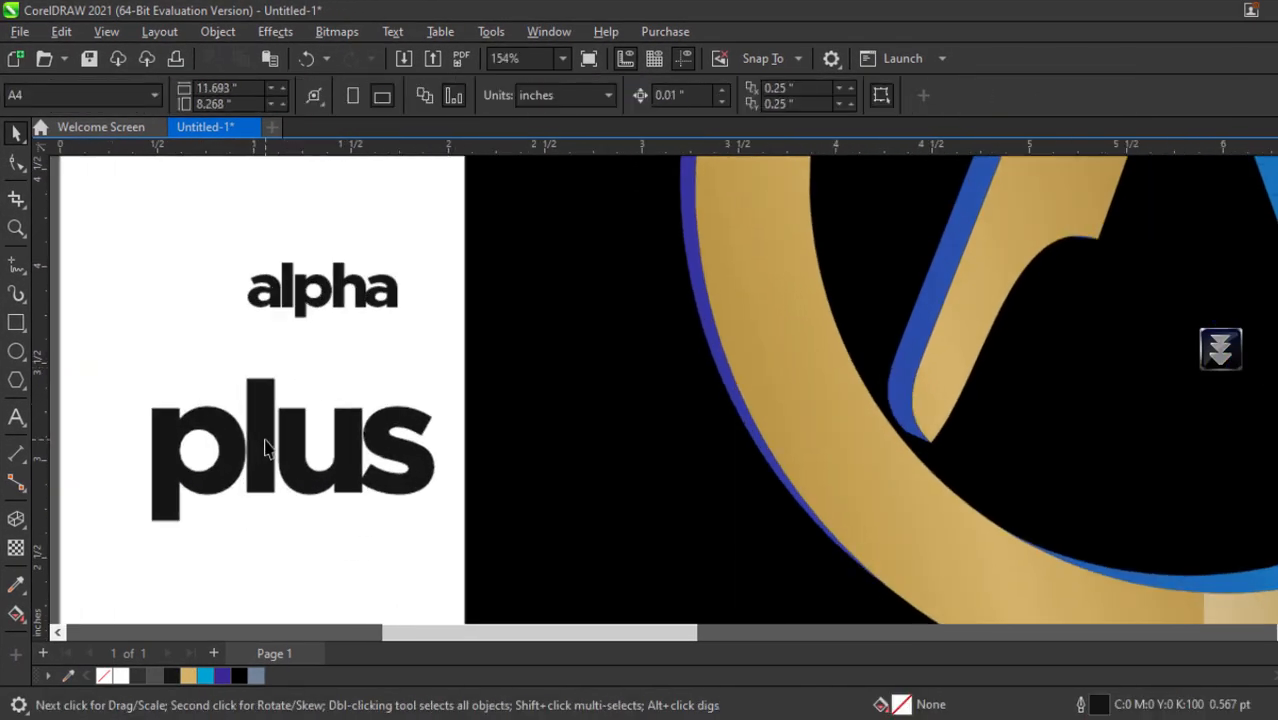
pyautogui.scroll(1, 261, 484)
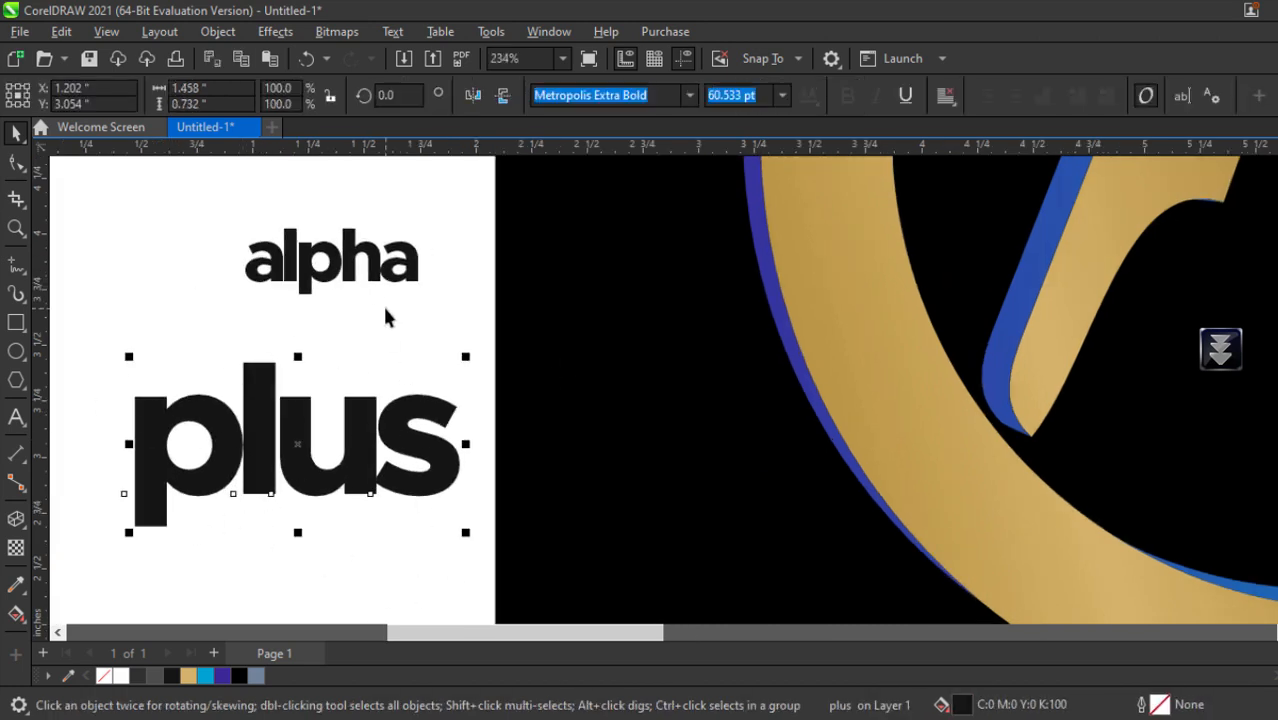
# Step: Convert the word "plus" to curves and fill it with 80% black
pyautogui.hotkey('ctrl', 'c')
pyautogui.click(1271, 257)
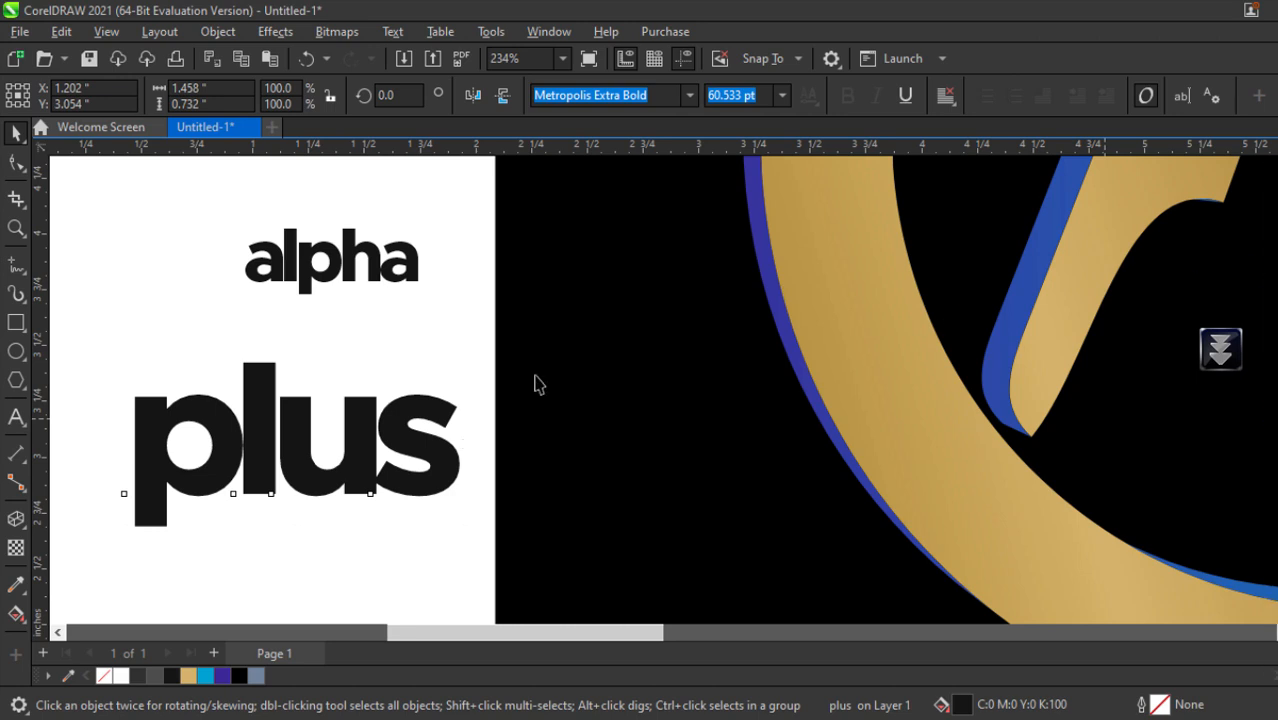
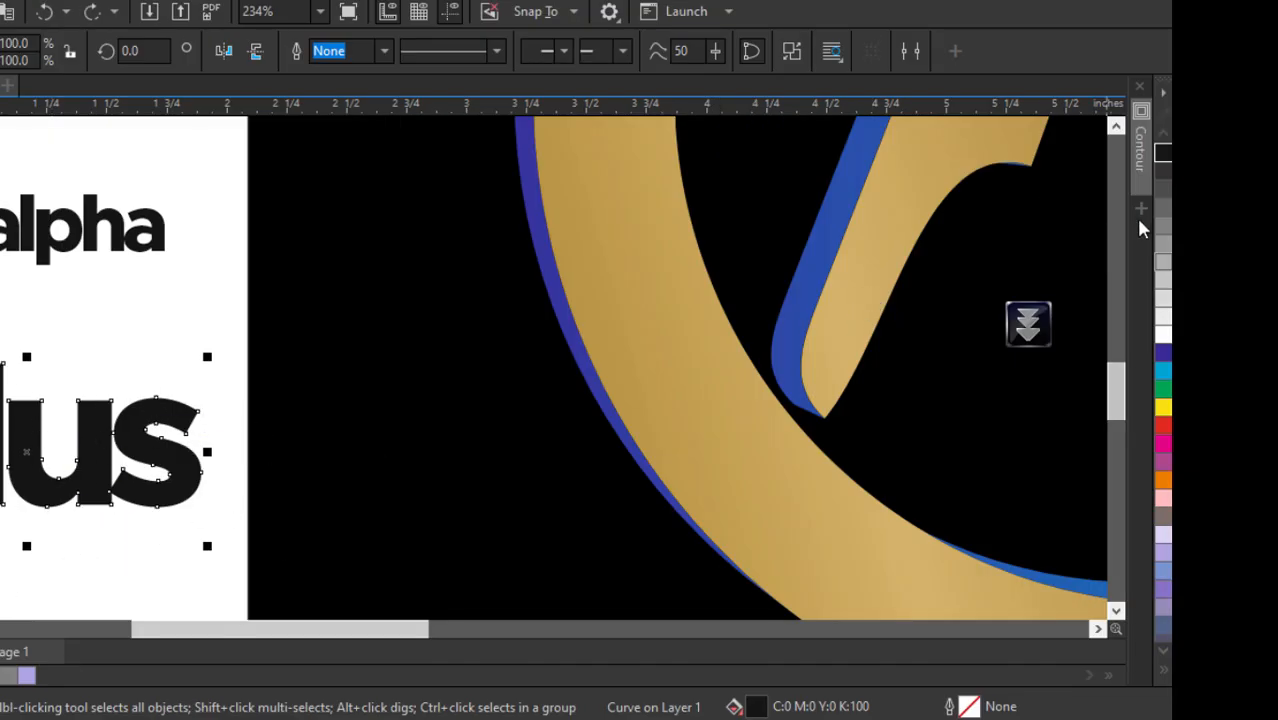
pyautogui.click(1163, 203)
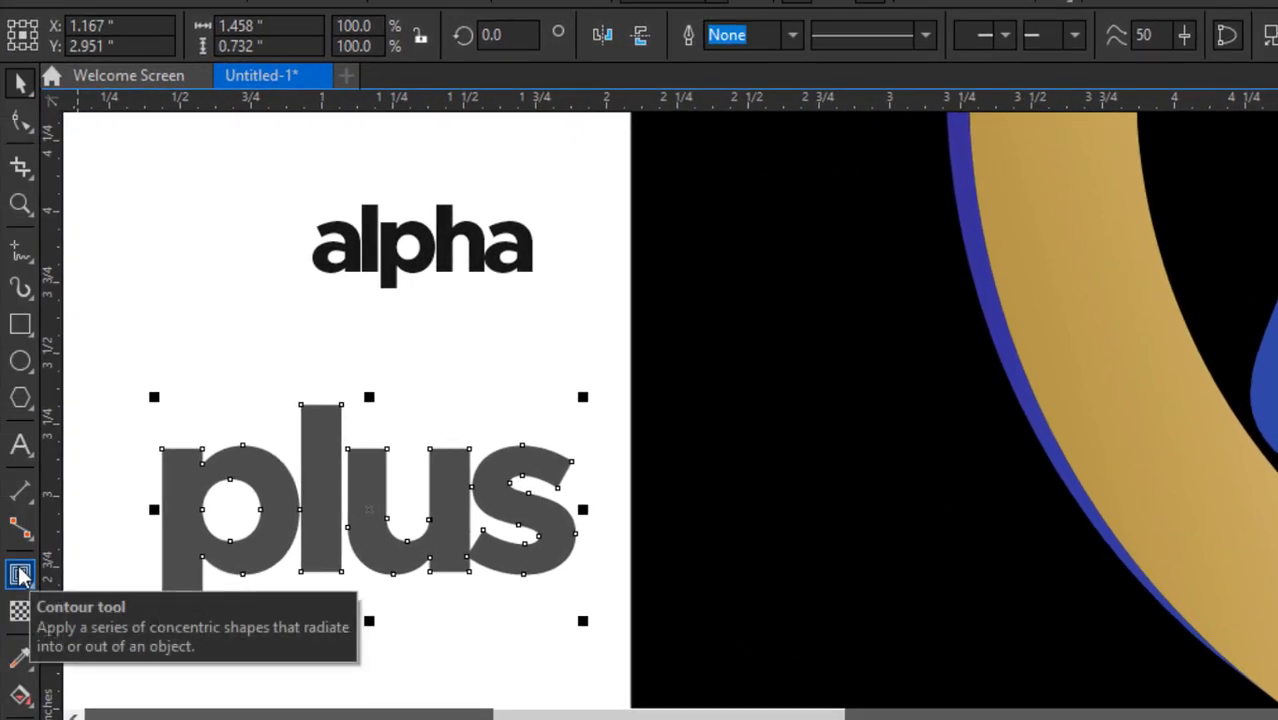
# Step: Add a one-step outside contour with a 0.088" offset and round corners to the "plus" curves
pyautogui.click(20, 575)
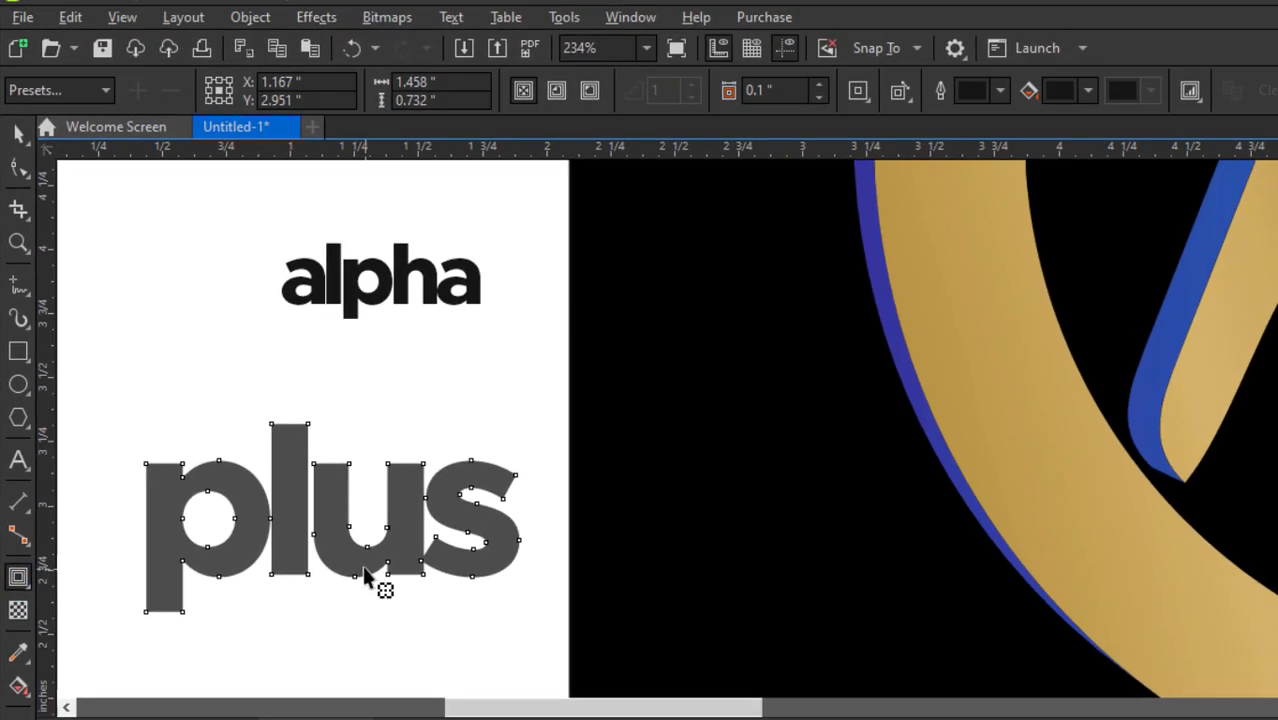
pyautogui.moveTo(566, 509)
pyautogui.mouseDown()
pyautogui.moveTo(603, 532)
pyautogui.moveTo(561, 501)
pyautogui.mouseUp()
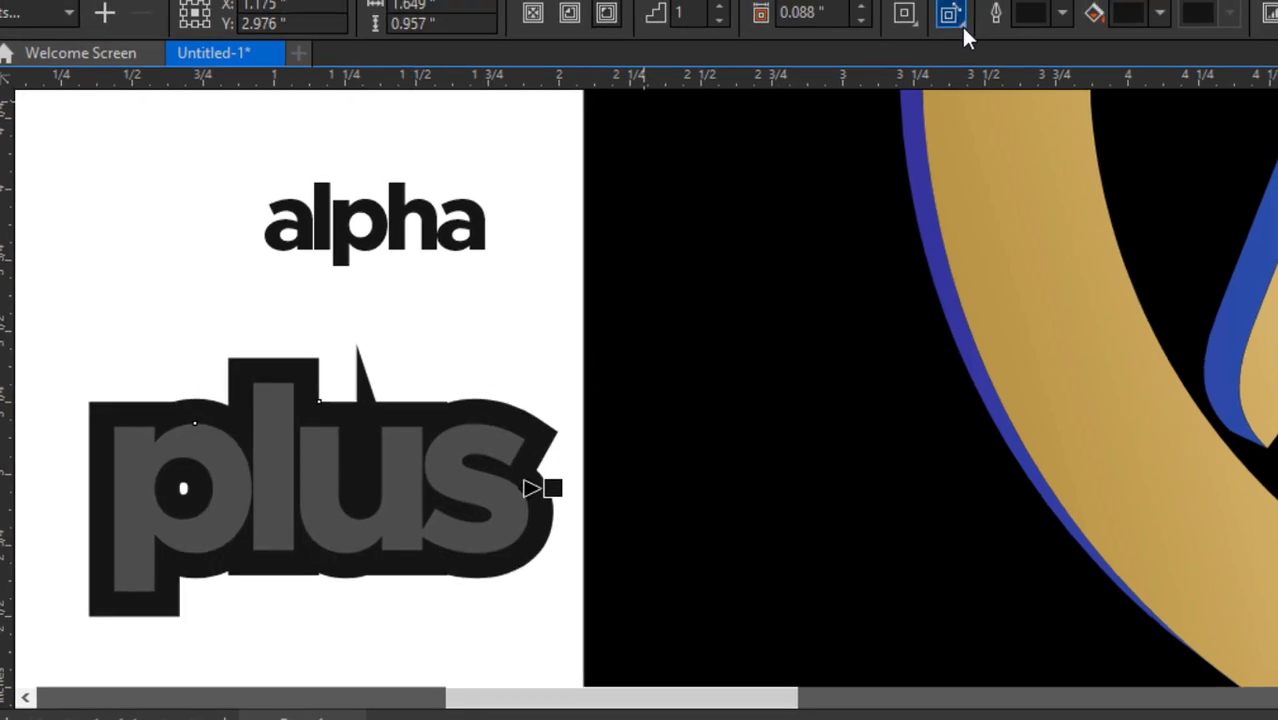
pyautogui.click(958, 5)
pyautogui.click(918, 8)
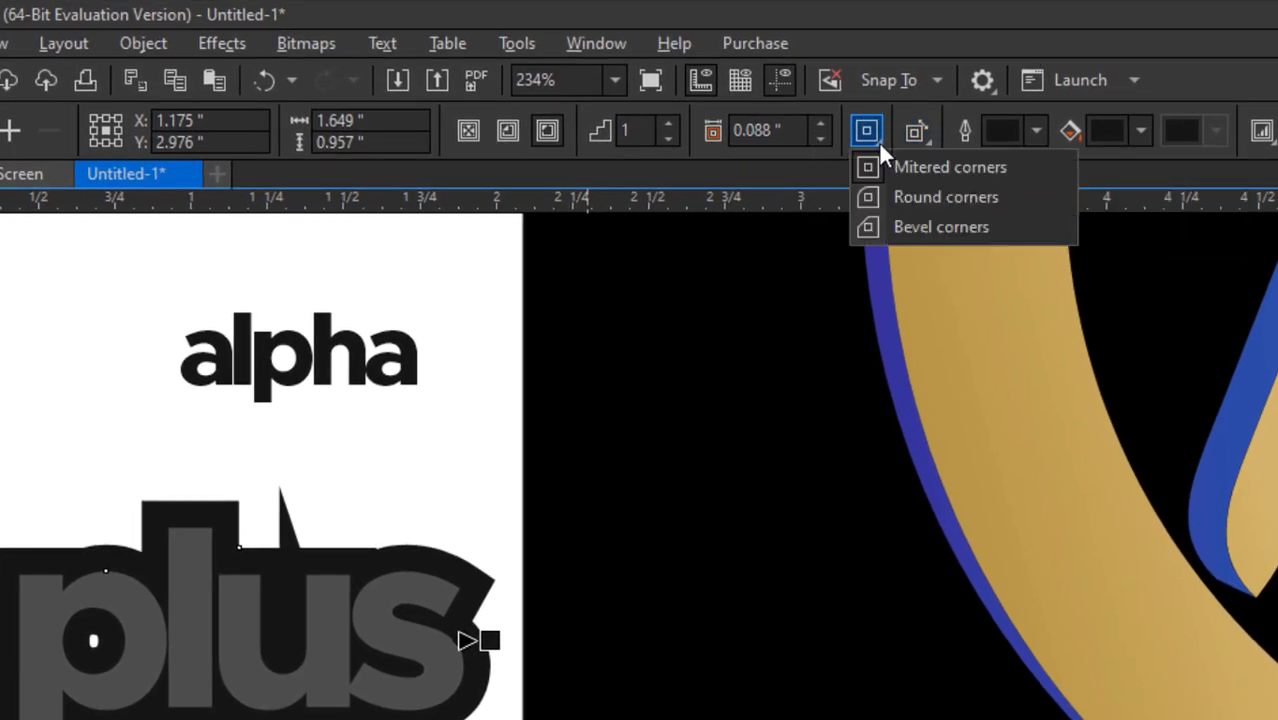
pyautogui.click(879, 142)
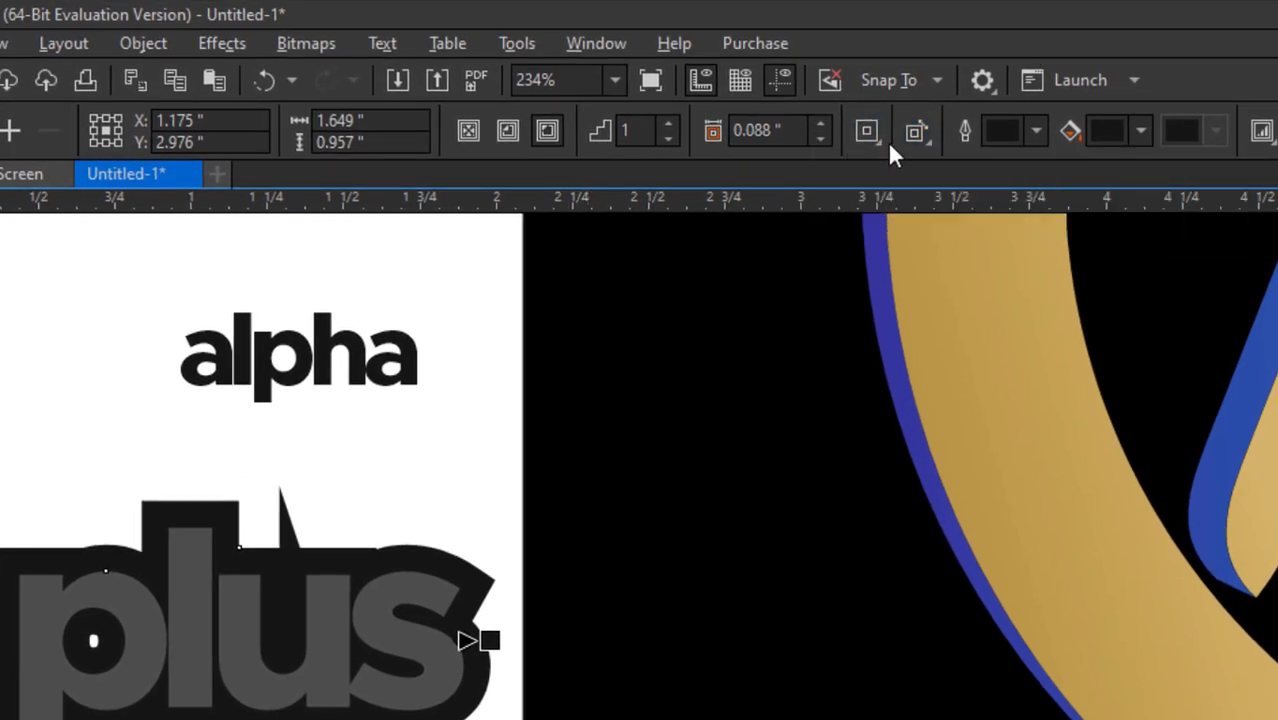
pyautogui.click(879, 141)
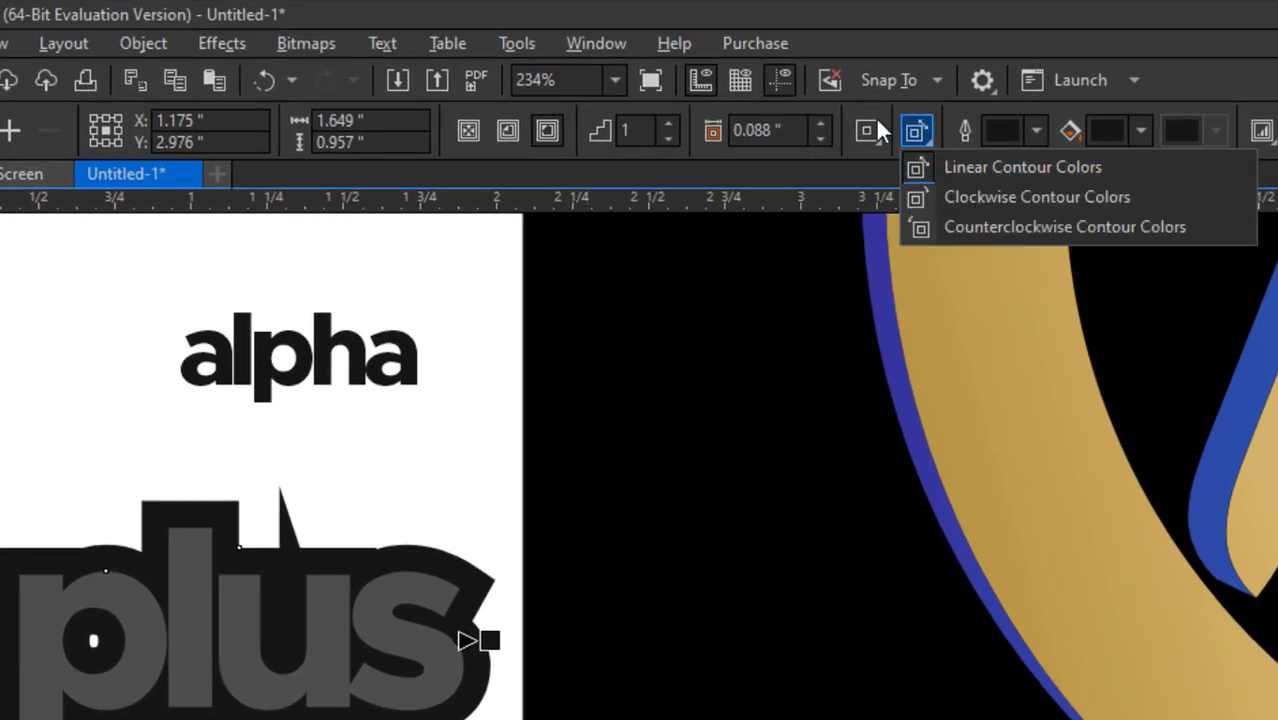
pyautogui.moveTo(875, 120)
pyautogui.click(925, 199)
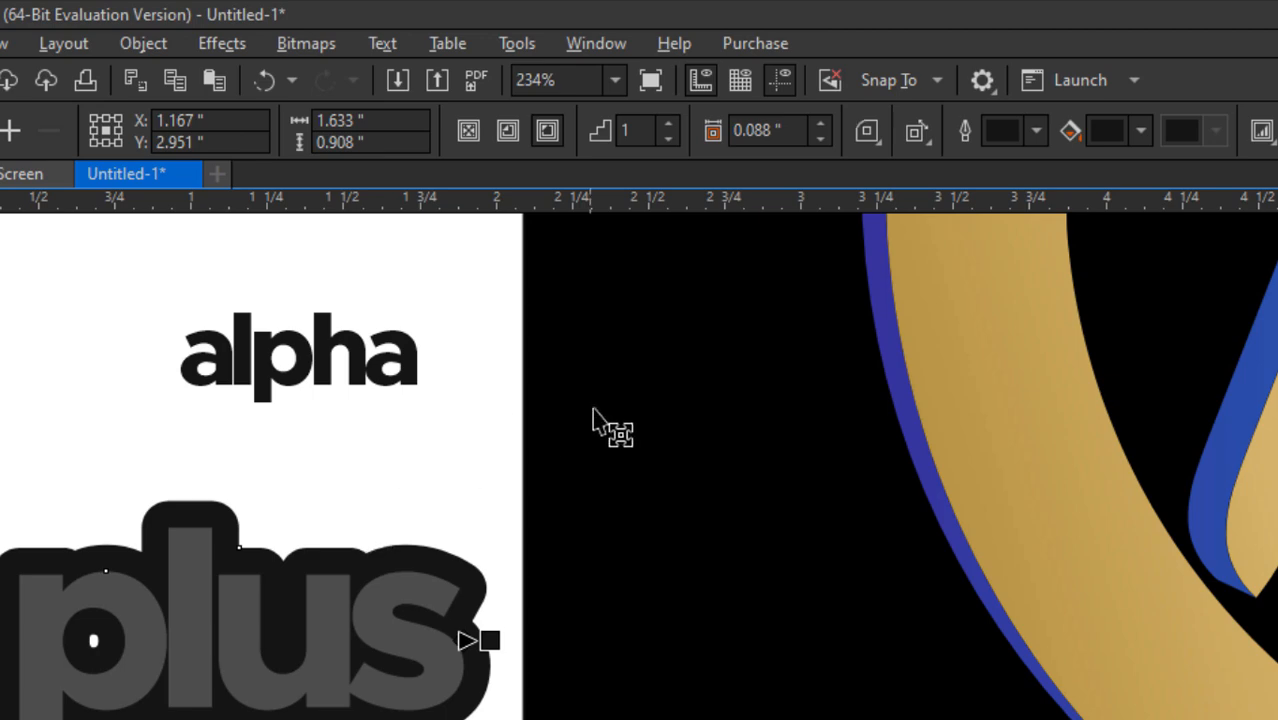
# Step: Set the contour of "plus" to 2 steps and adjust its acceleration to narrow the outer band
pyautogui.click(667, 125)
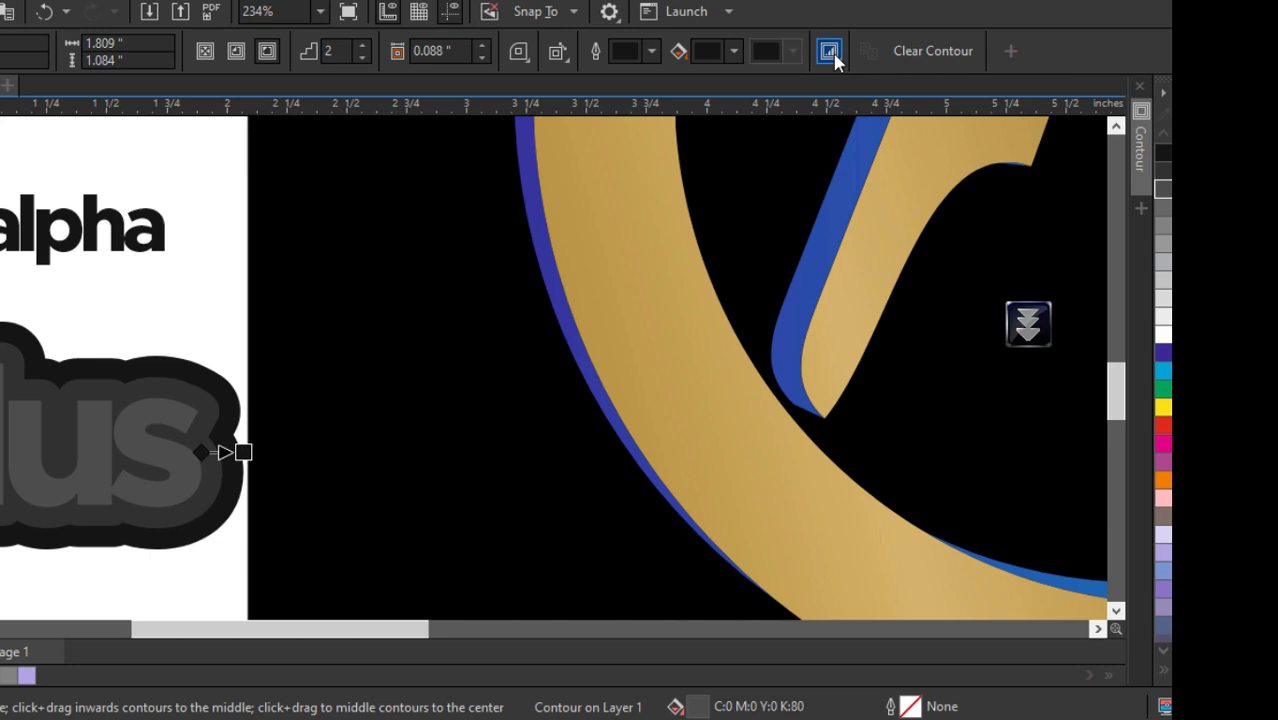
pyautogui.click(829, 52)
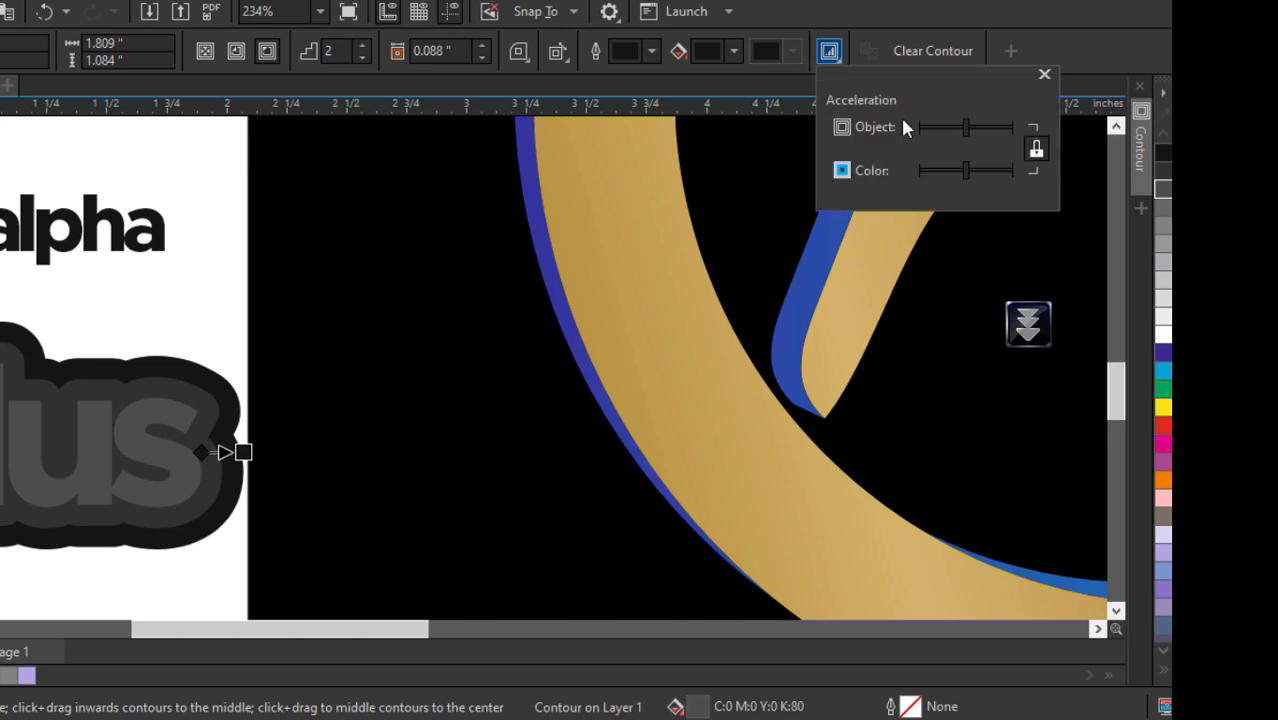
pyautogui.moveTo(966, 124); pyautogui.dragTo(985, 130)
pyautogui.press('Escape')
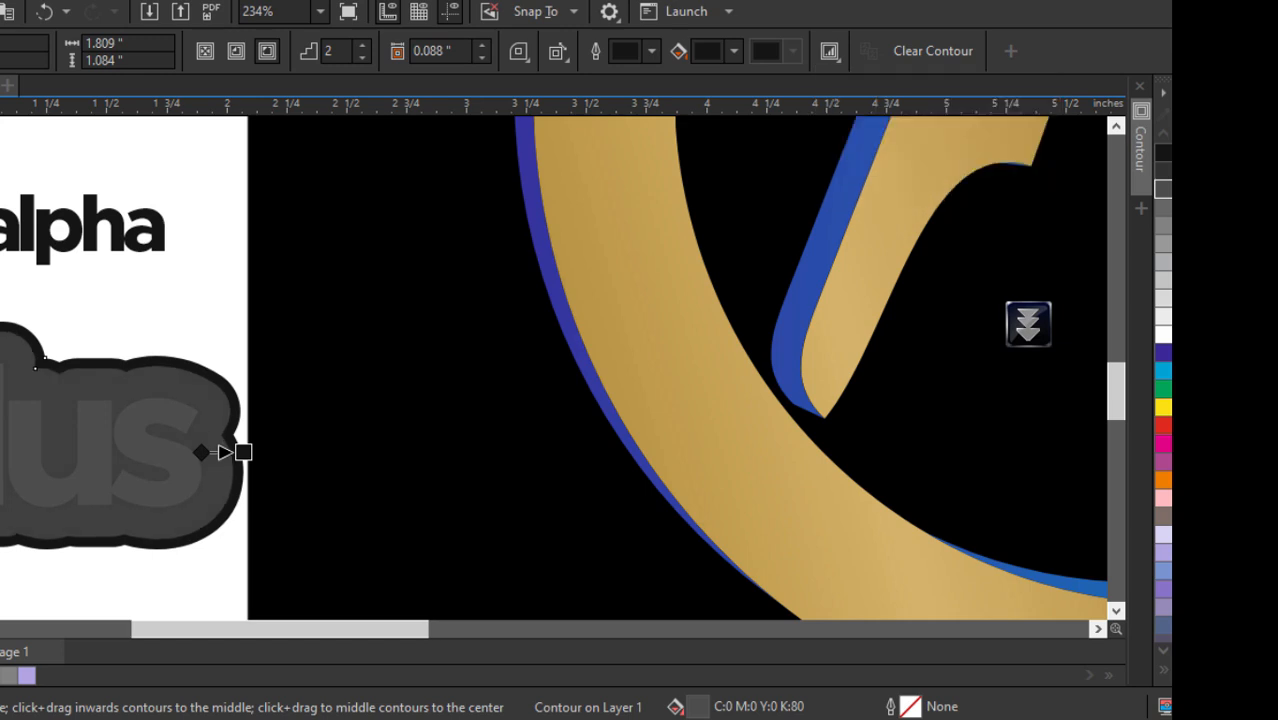
pyautogui.press('space')
pyautogui.scroll(-2, 192, 360)
pyautogui.click(193, 359)
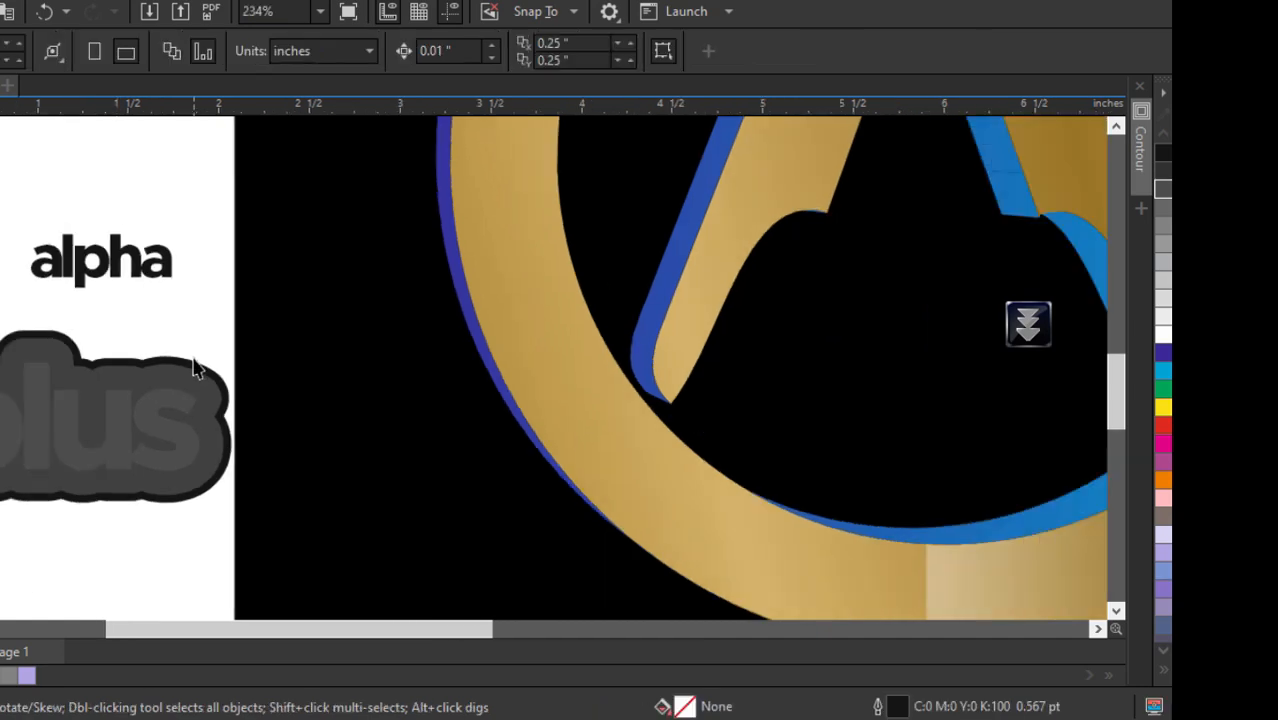
pyautogui.scroll(1, 70, 392)
pyautogui.click(65, 393)
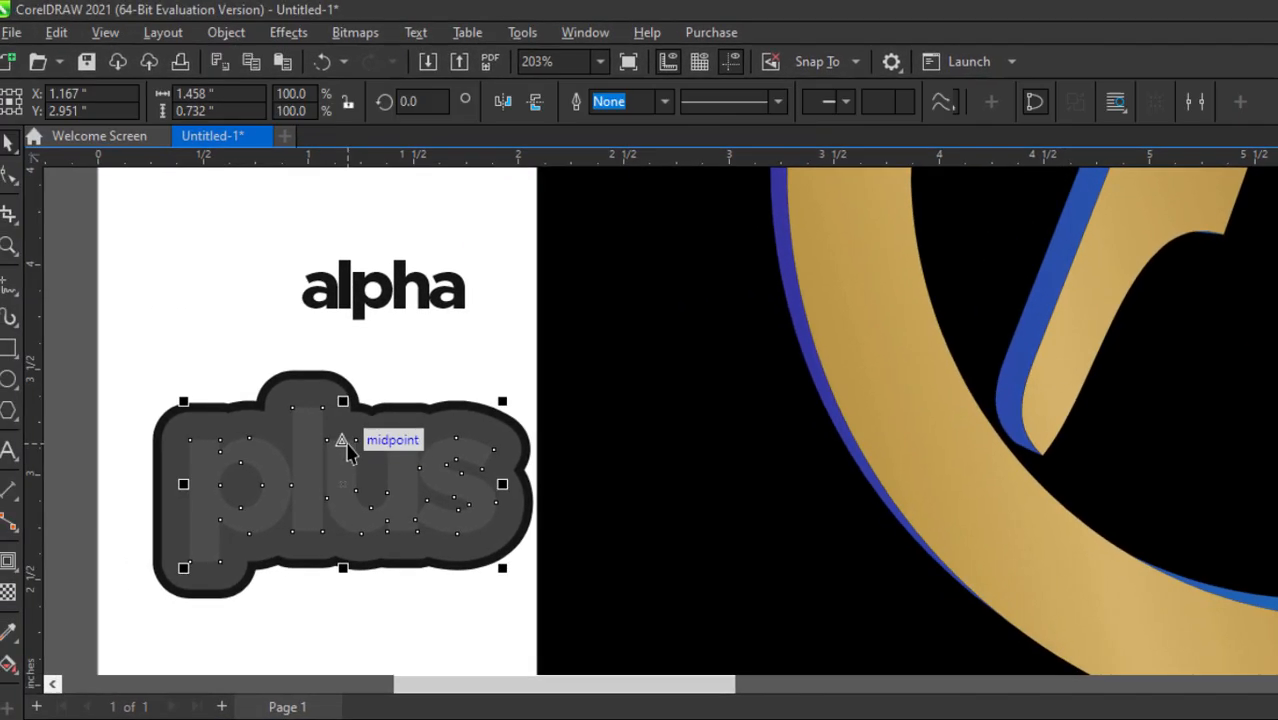
pyautogui.scroll(-1, 347, 452)
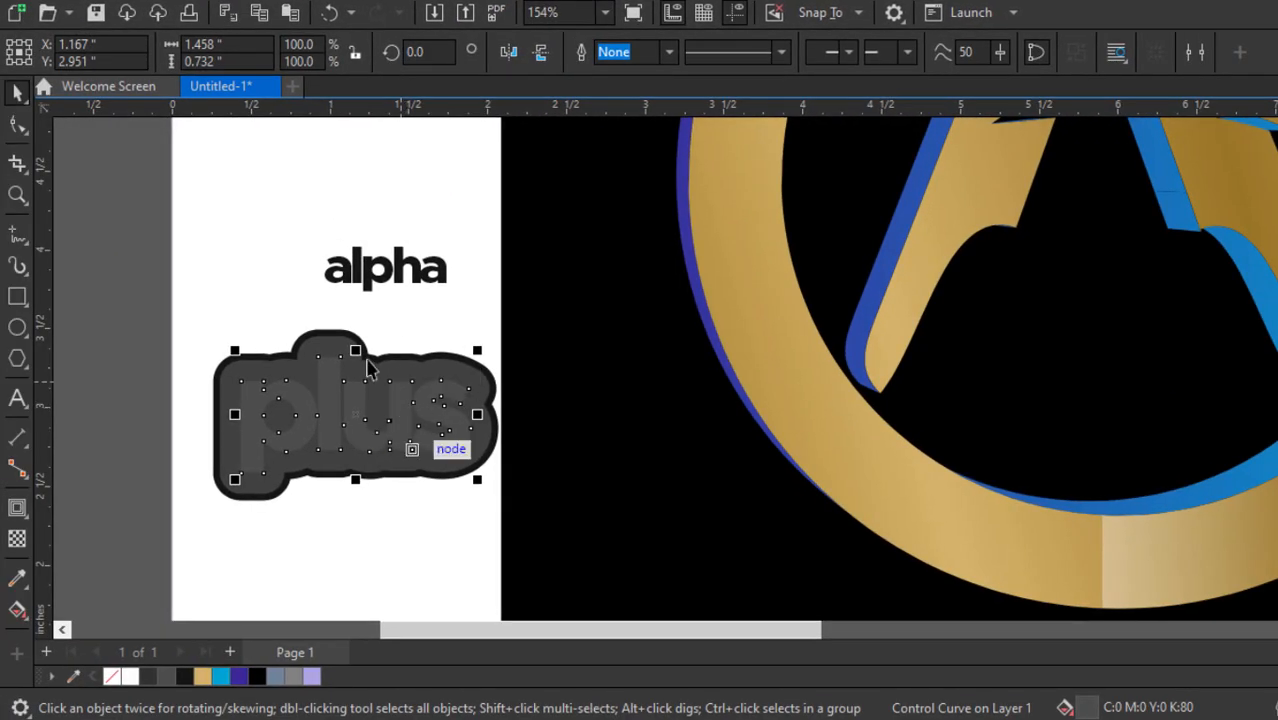
pyautogui.rightClick(399, 416)
pyautogui.click(450, 214)
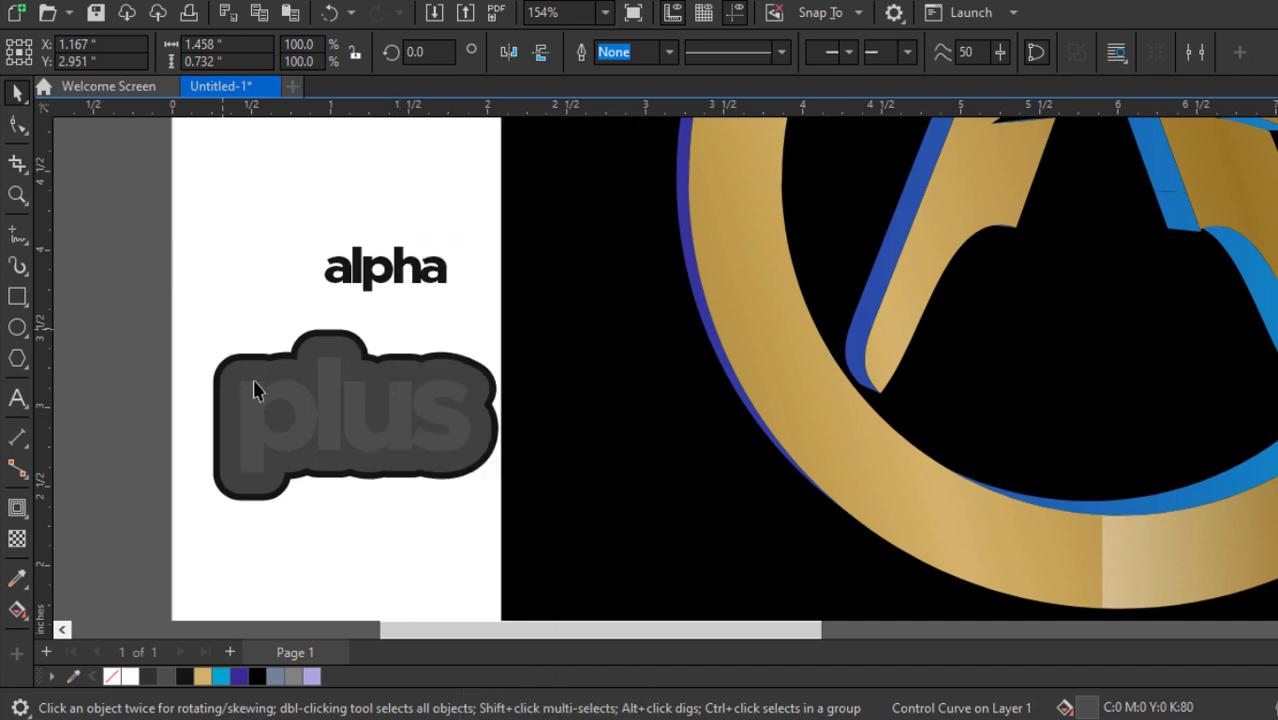
# Step: Break the contour apart from the "plus" curves
pyautogui.click(220, 448)
pyautogui.rightClick(220, 448)
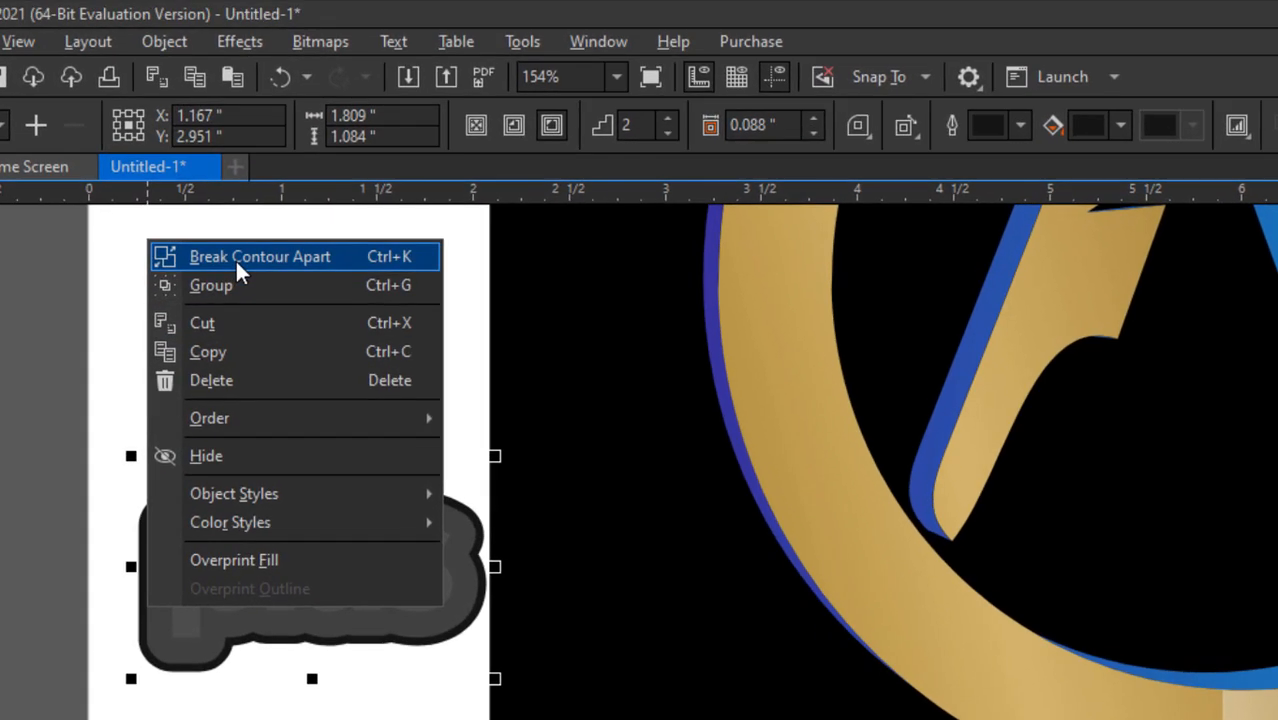
pyautogui.click(300, 162)
pyautogui.click(146, 338)
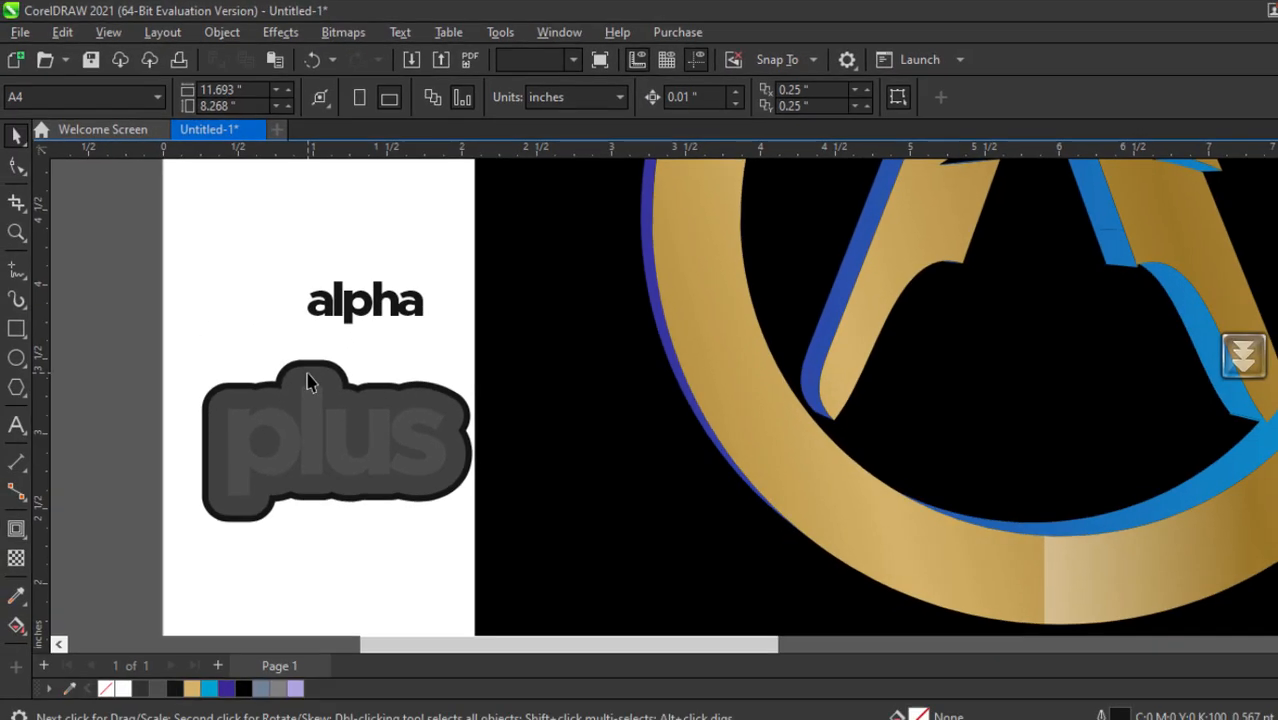
pyautogui.click(315, 585)
# Step: Try moving the "plus" letters away from the separated contour shapes, and undo the move
pyautogui.scroll(1, 315, 585)
pyautogui.click(247, 296)
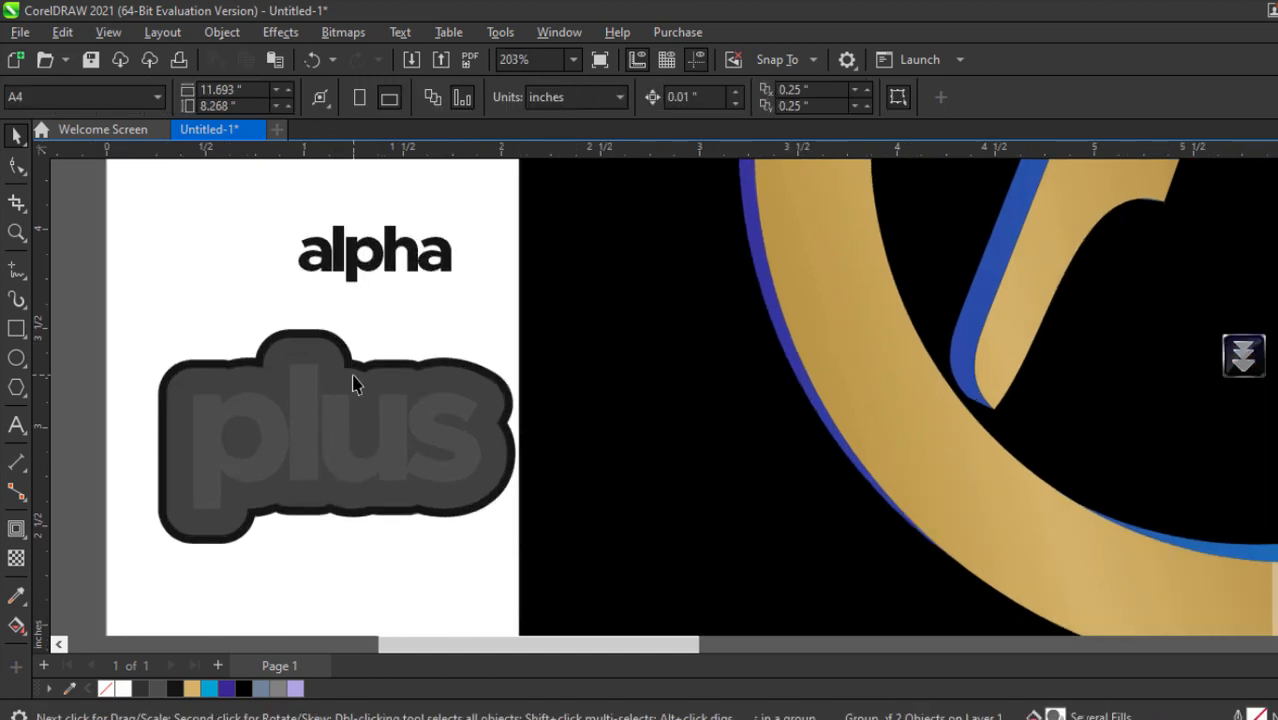
pyautogui.click(342, 354)
pyautogui.click(417, 310)
pyautogui.click(322, 470)
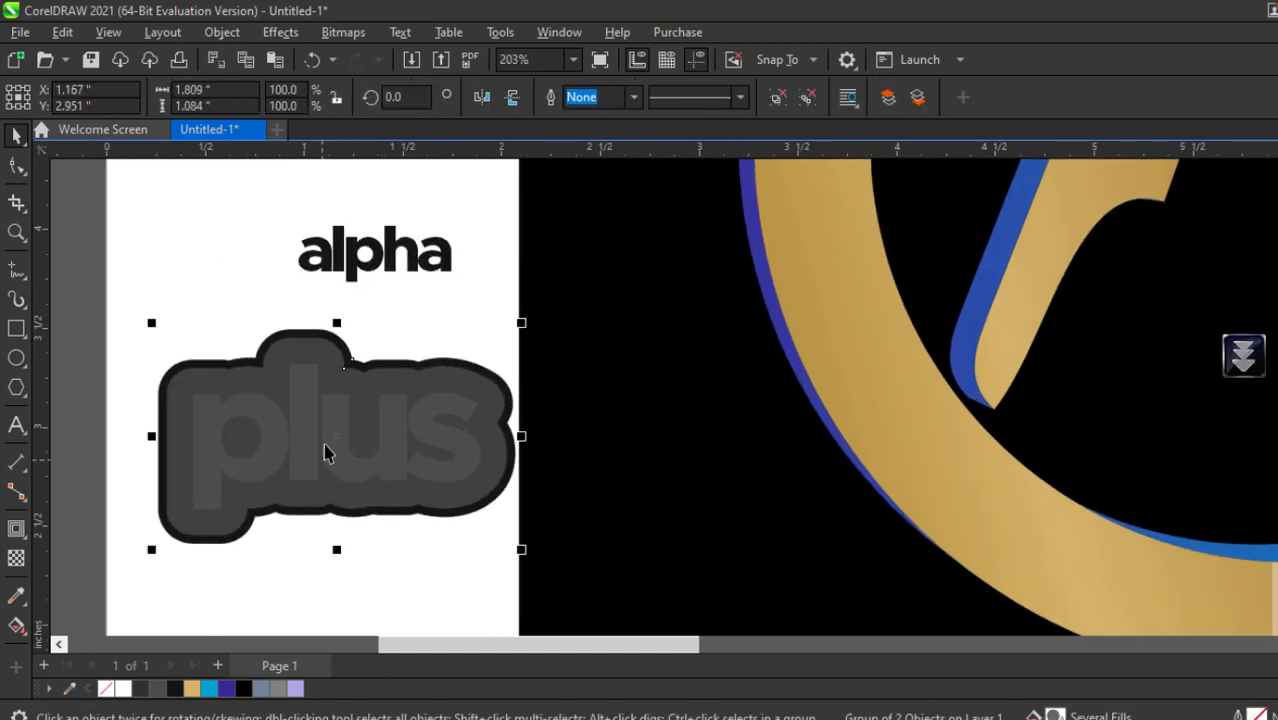
pyautogui.keyDown('ctrl'); pyautogui.click(347, 474); pyautogui.keyUp('ctrl')
pyautogui.click(318, 62)
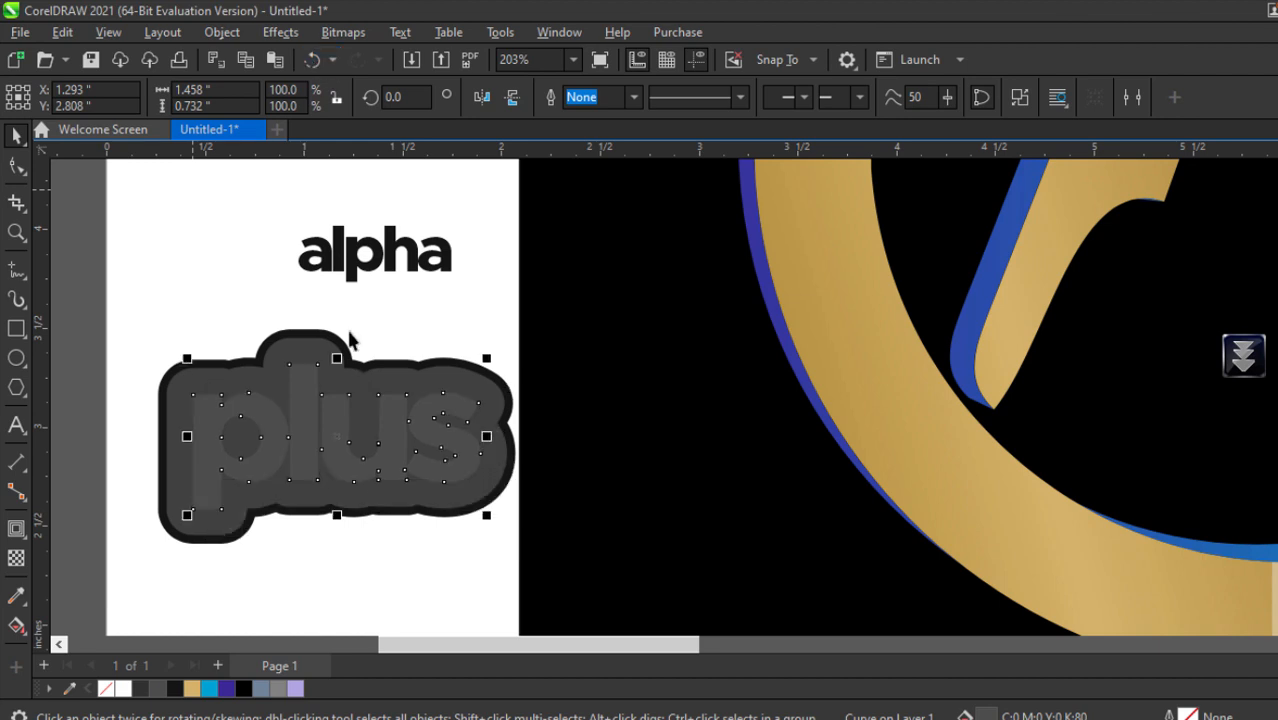
# Step: Fill the "plus" letters with white and undo a trial move of the contour group behind them
pyautogui.click(404, 326)
pyautogui.moveTo(334, 337); pyautogui.dragTo(343, 321)
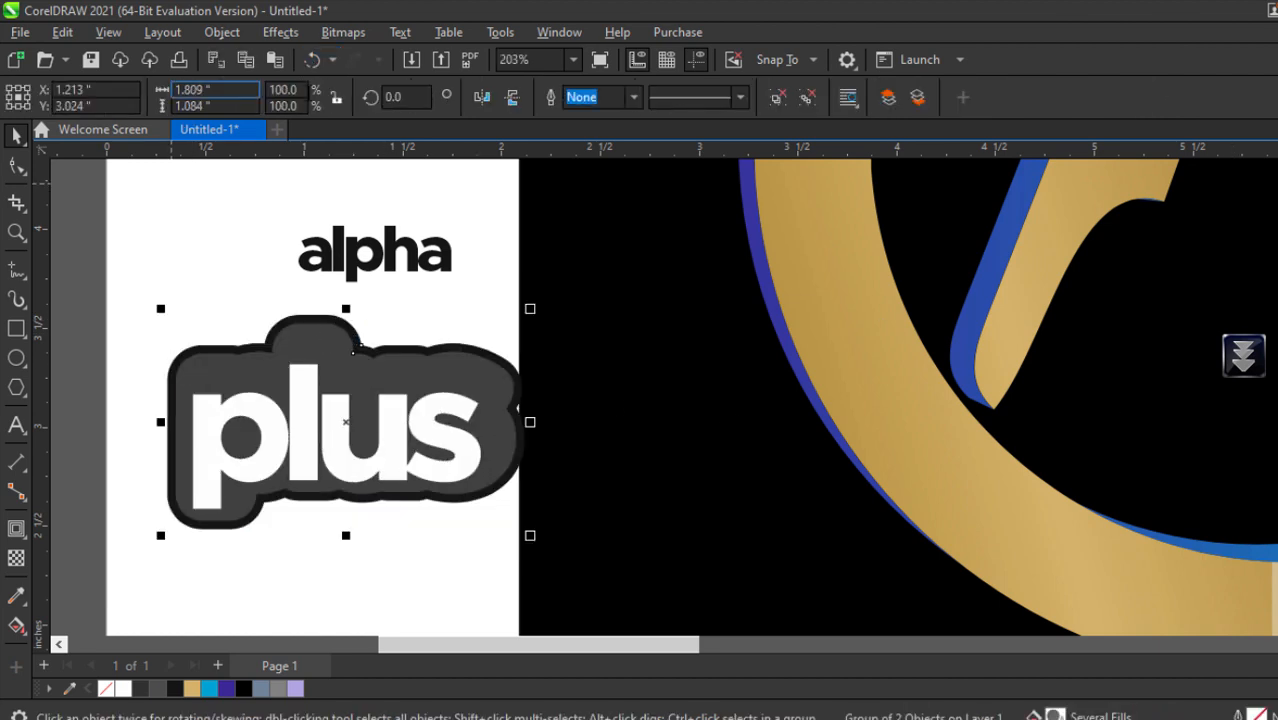
pyautogui.click(312, 59)
# Step: Ungroup the two contour shapes behind the "plus" letters and select the outer one
pyautogui.rightClick(346, 370)
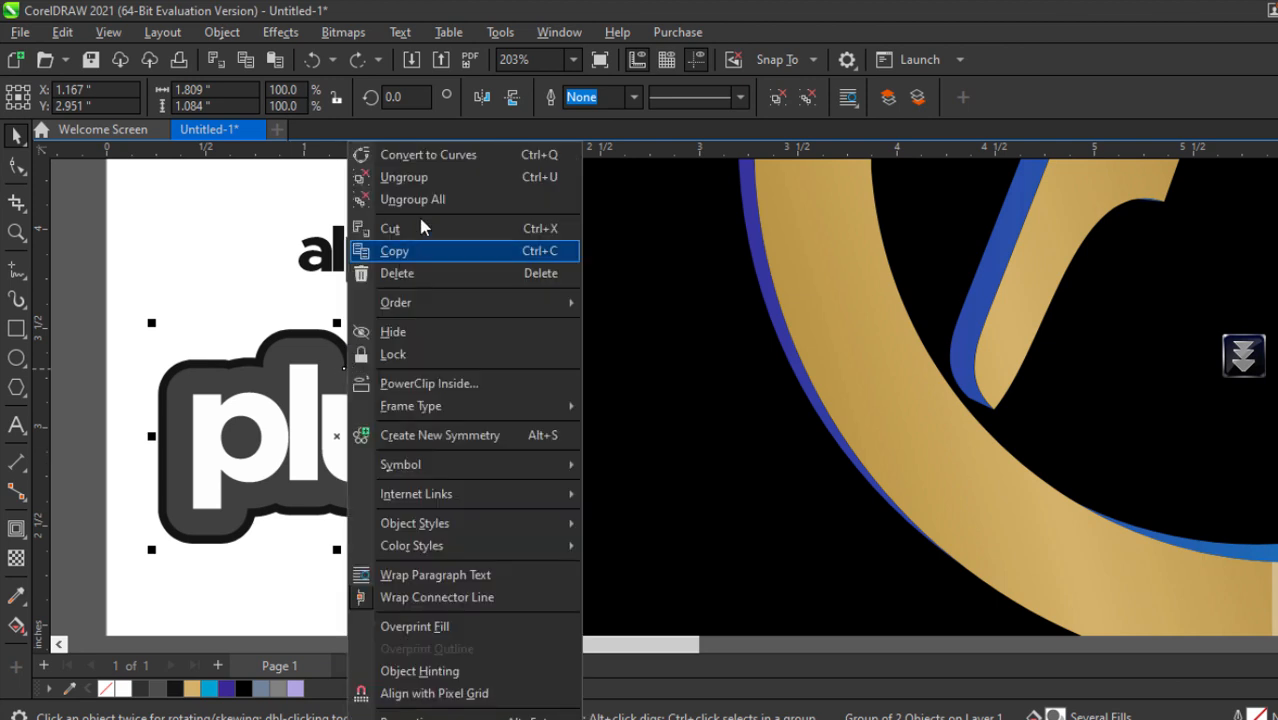
pyautogui.click(420, 178)
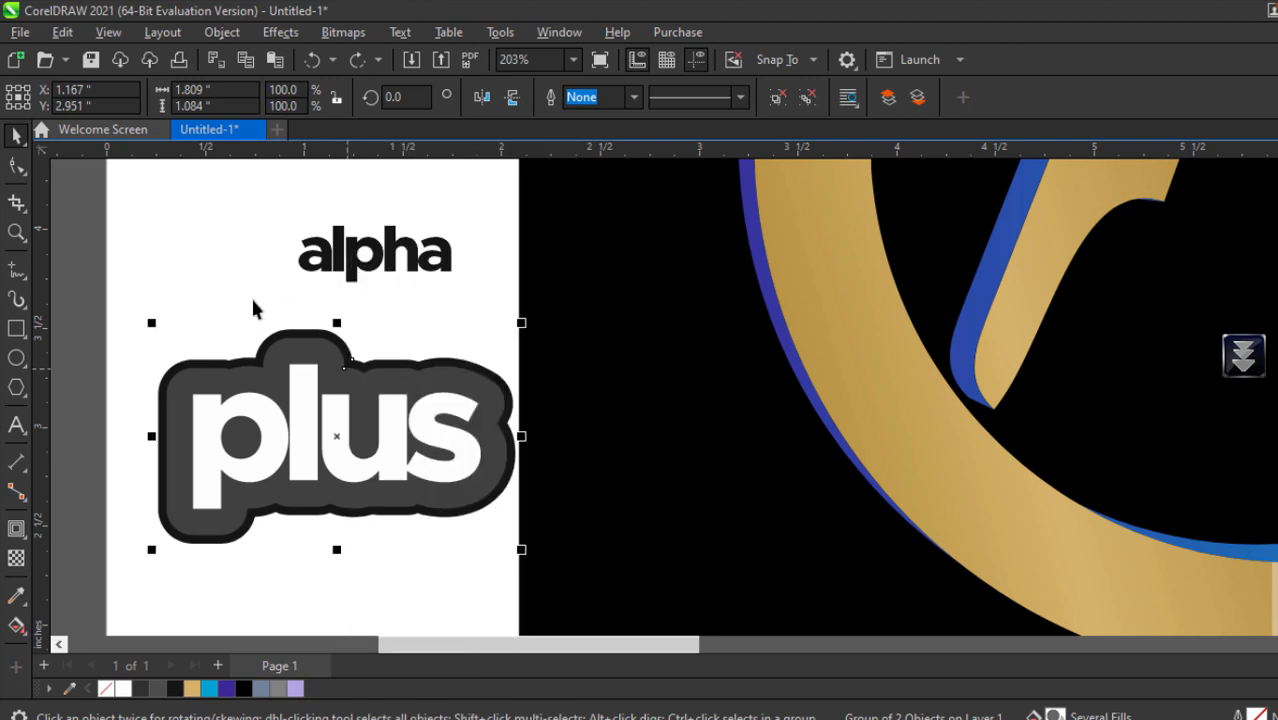
pyautogui.click(352, 358)
# Step: Copy only the fill property from the gold ring onto the outer contour shape behind "plus"
pyautogui.scroll(-3, 350, 360)
pyautogui.scroll(-2, 410, 366)
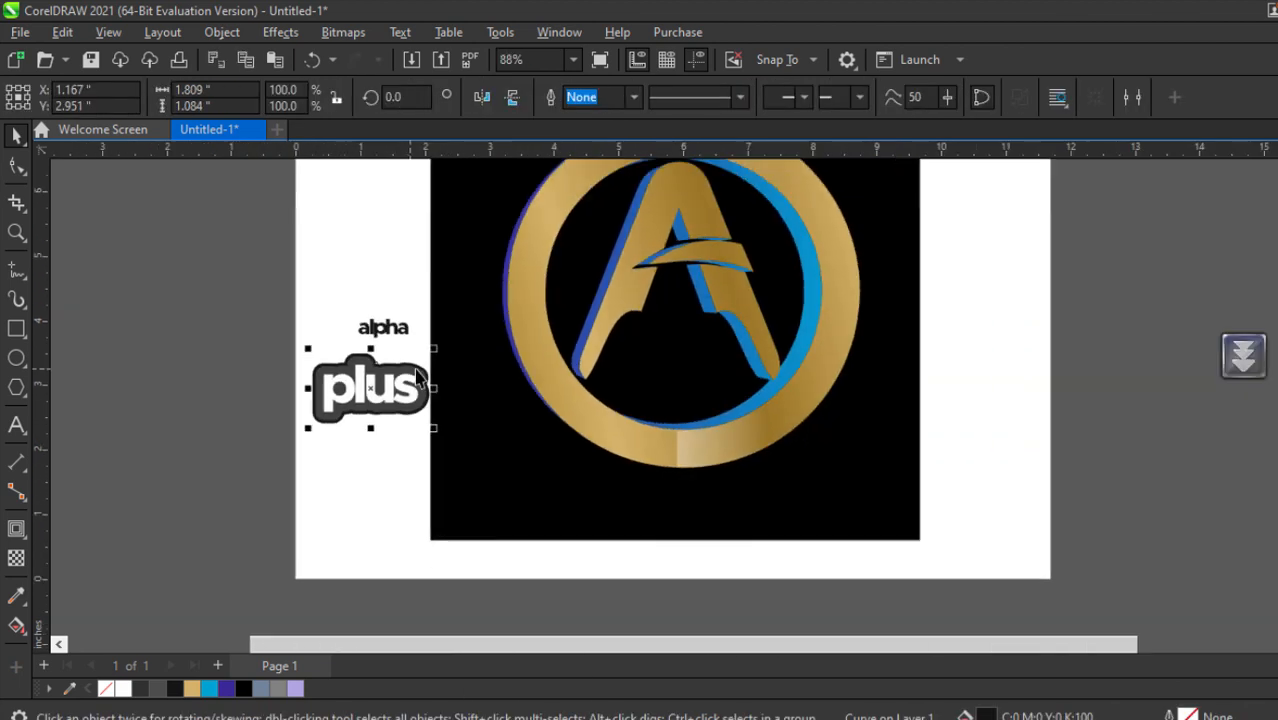
pyautogui.scroll(1, 529, 323)
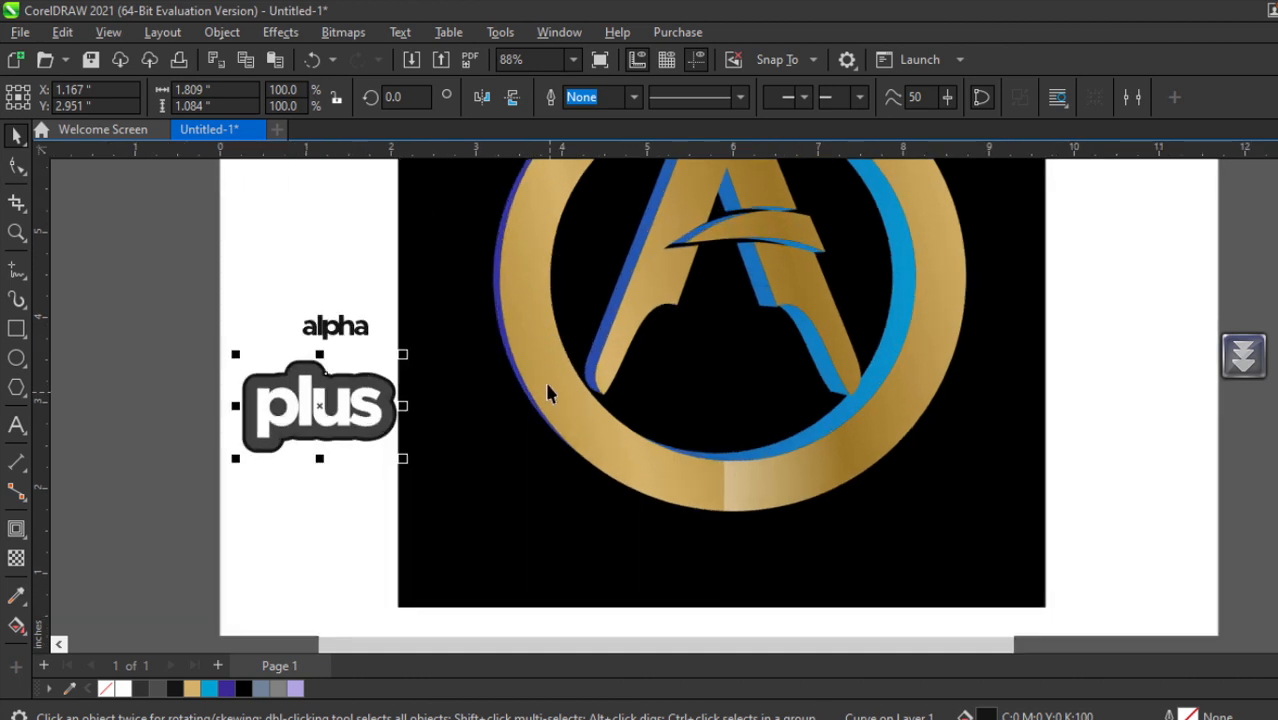
pyautogui.scroll(-2, 583, 442)
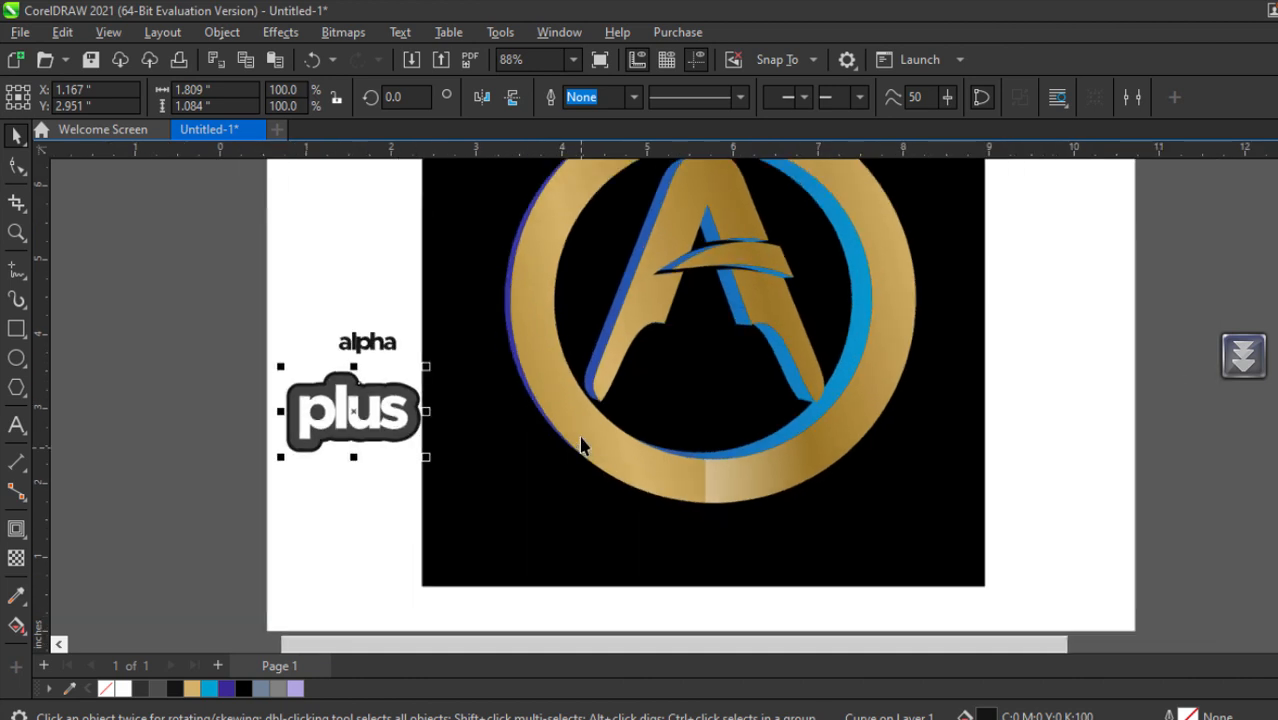
pyautogui.scroll(1, 576, 362)
pyautogui.scroll(2, 390, 423)
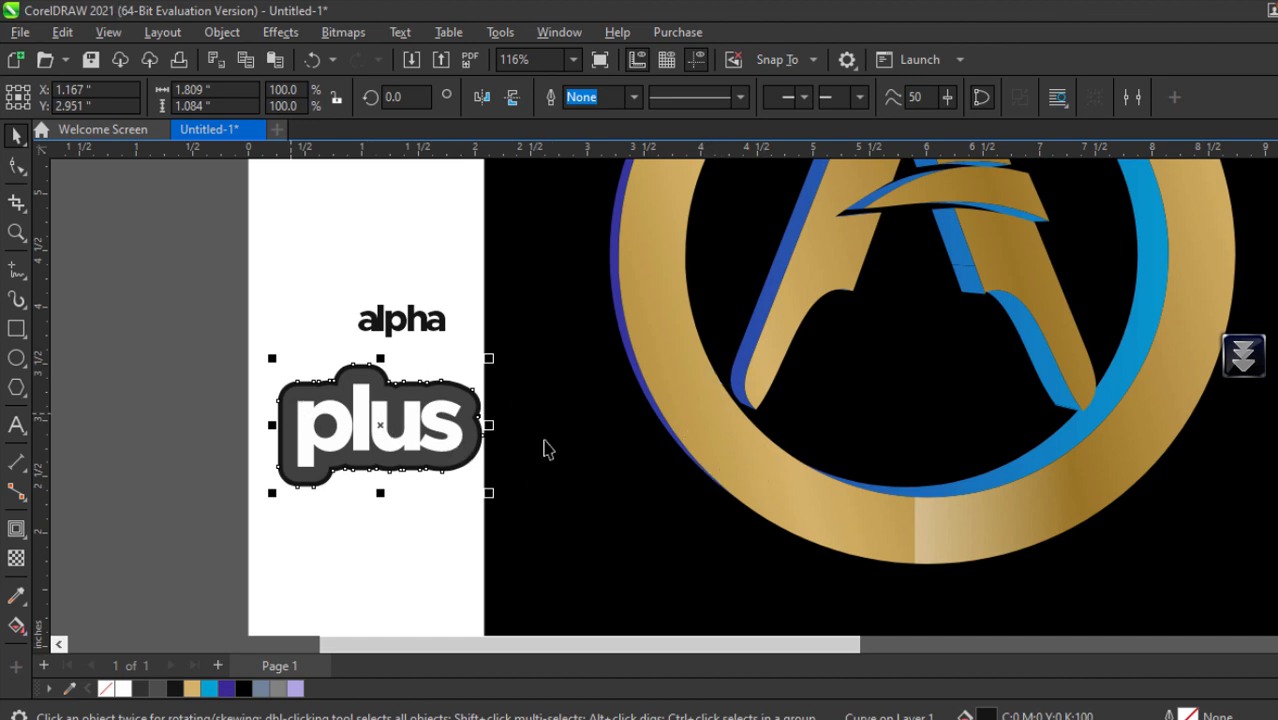
pyautogui.click(62, 32)
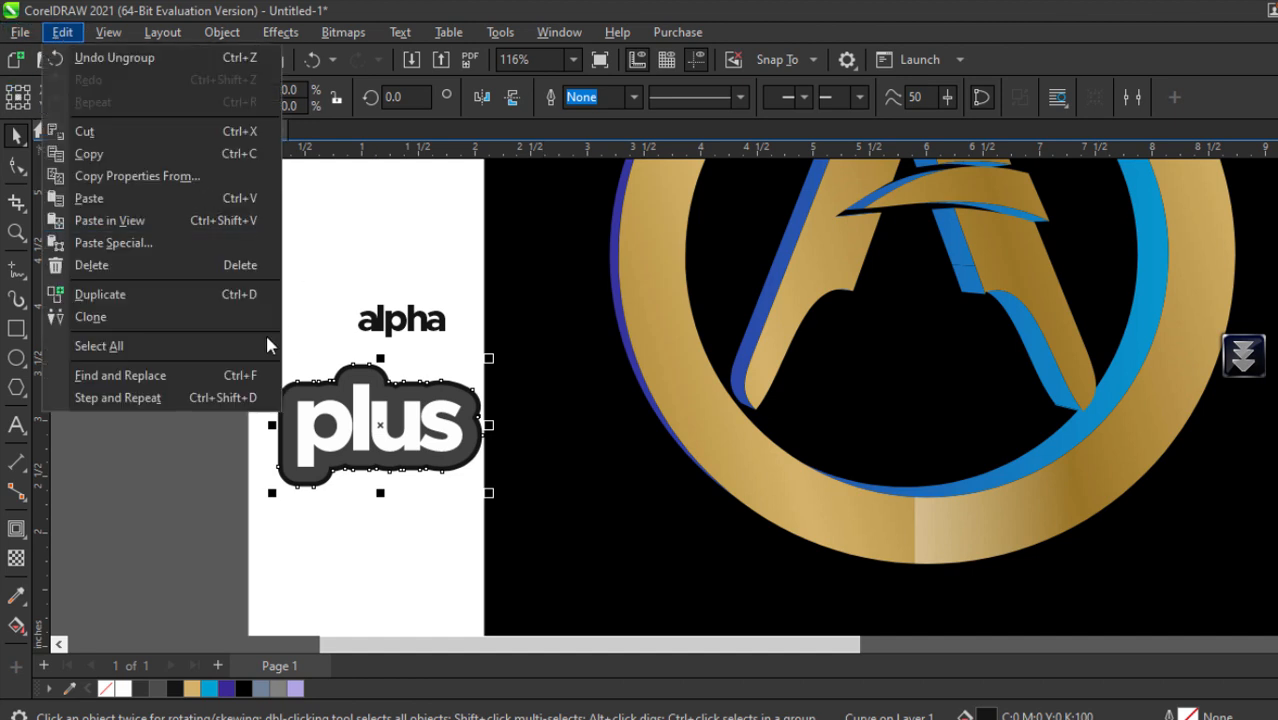
pyautogui.click(167, 180)
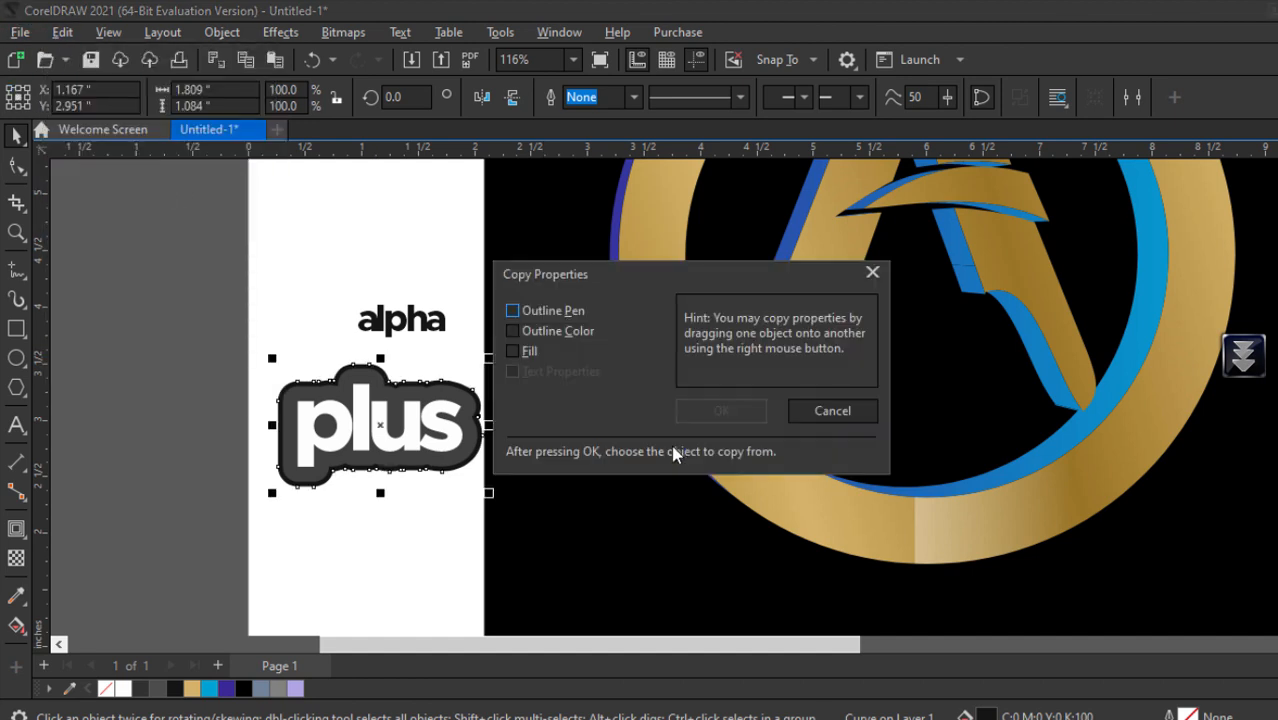
pyautogui.click(514, 351)
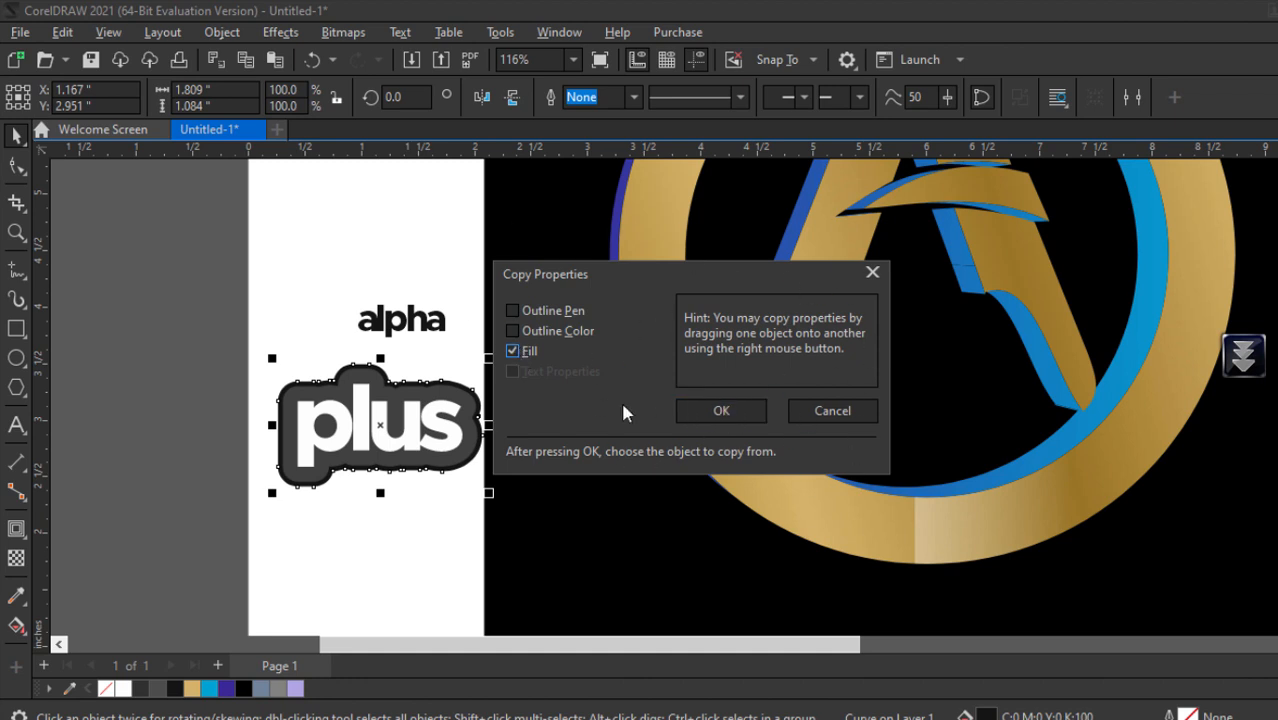
pyautogui.click(733, 415)
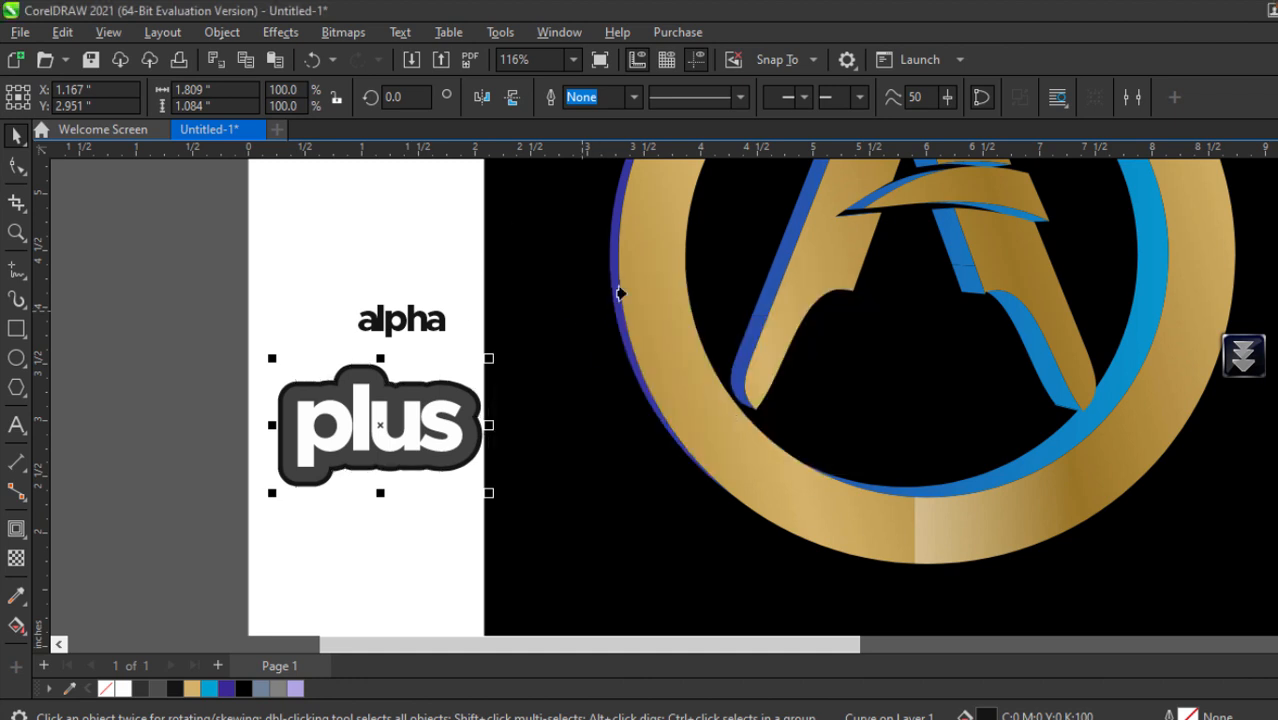
pyautogui.click(632, 295)
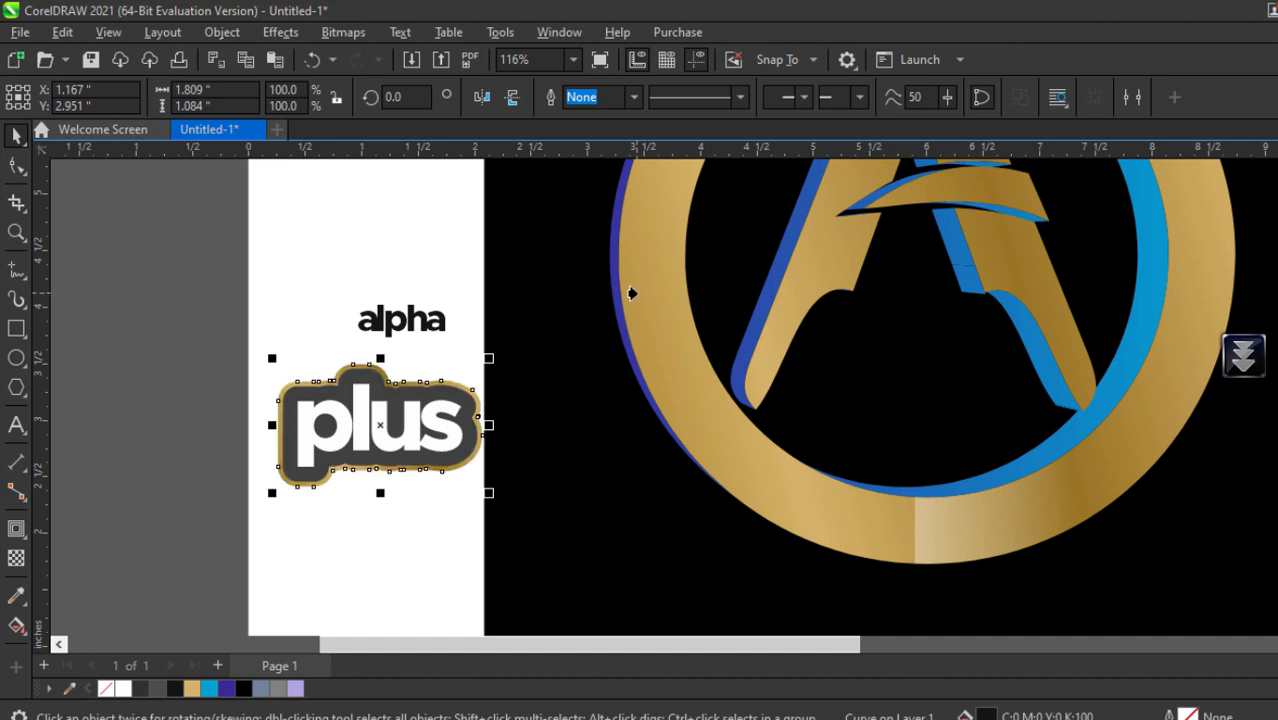
pyautogui.click(268, 296)
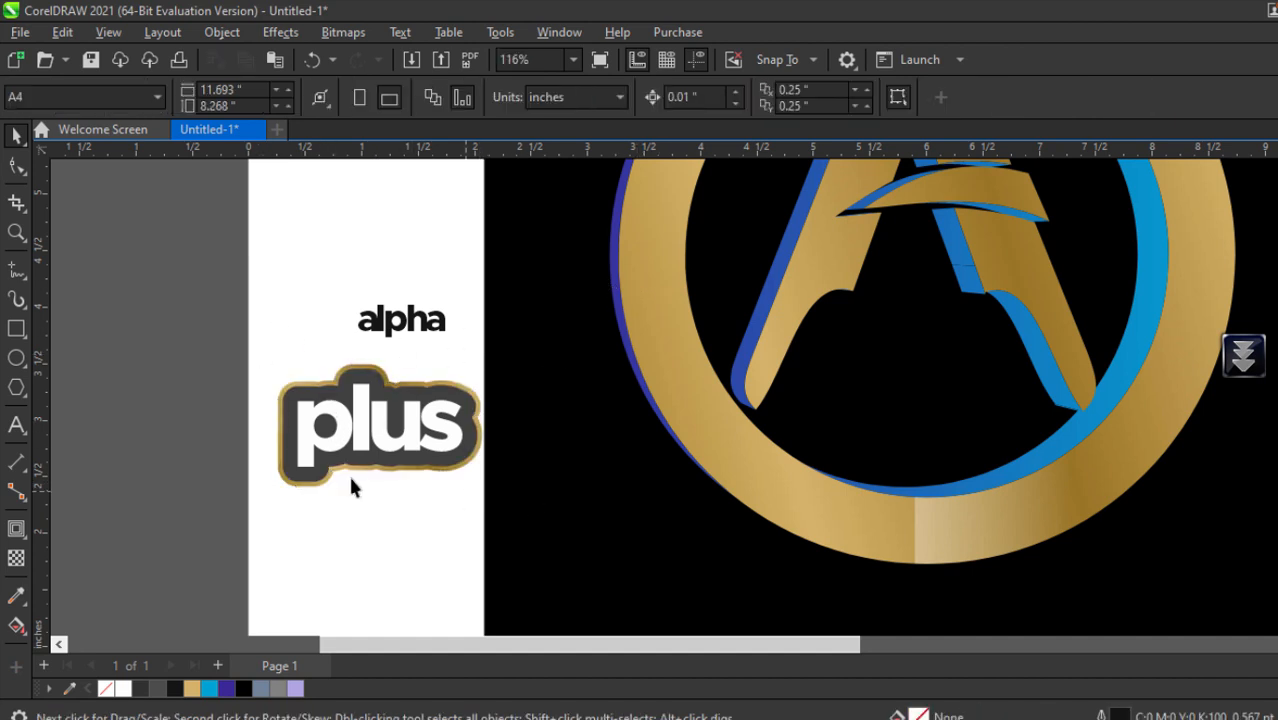
# Step: Fill the inner contour shape behind the "plus" letters with white
pyautogui.click(360, 385)
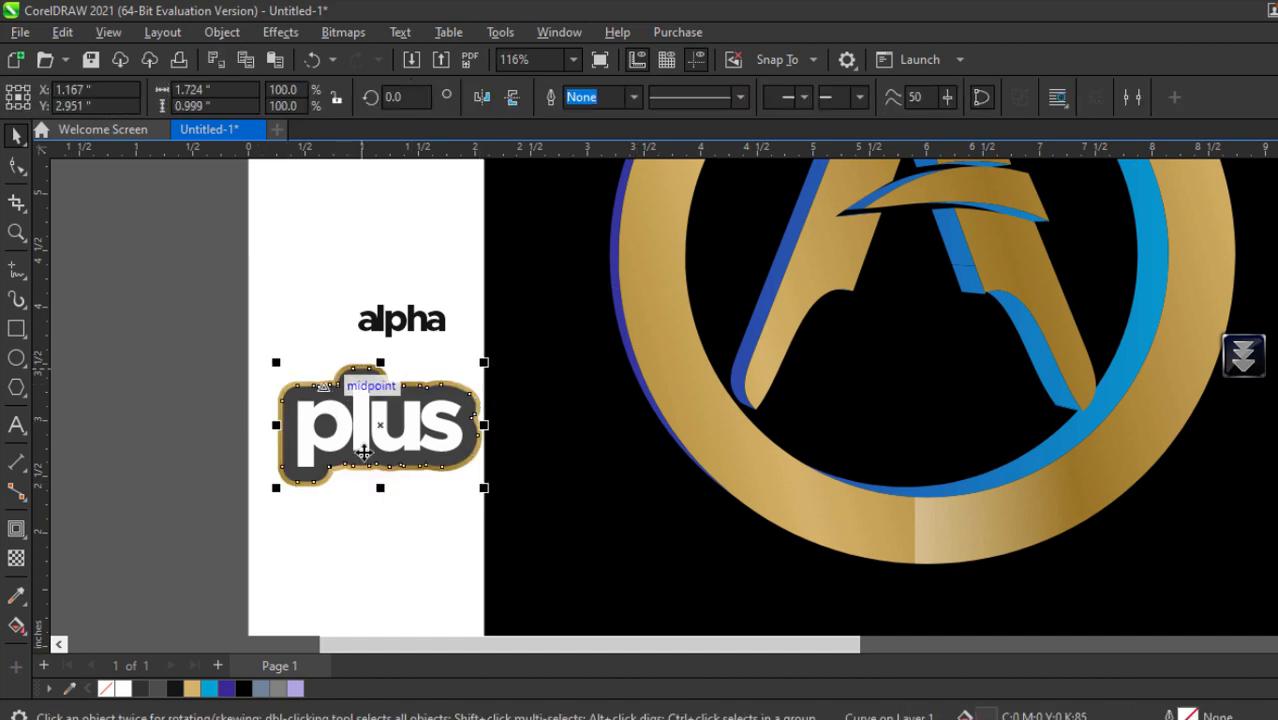
pyautogui.scroll(1, 378, 448)
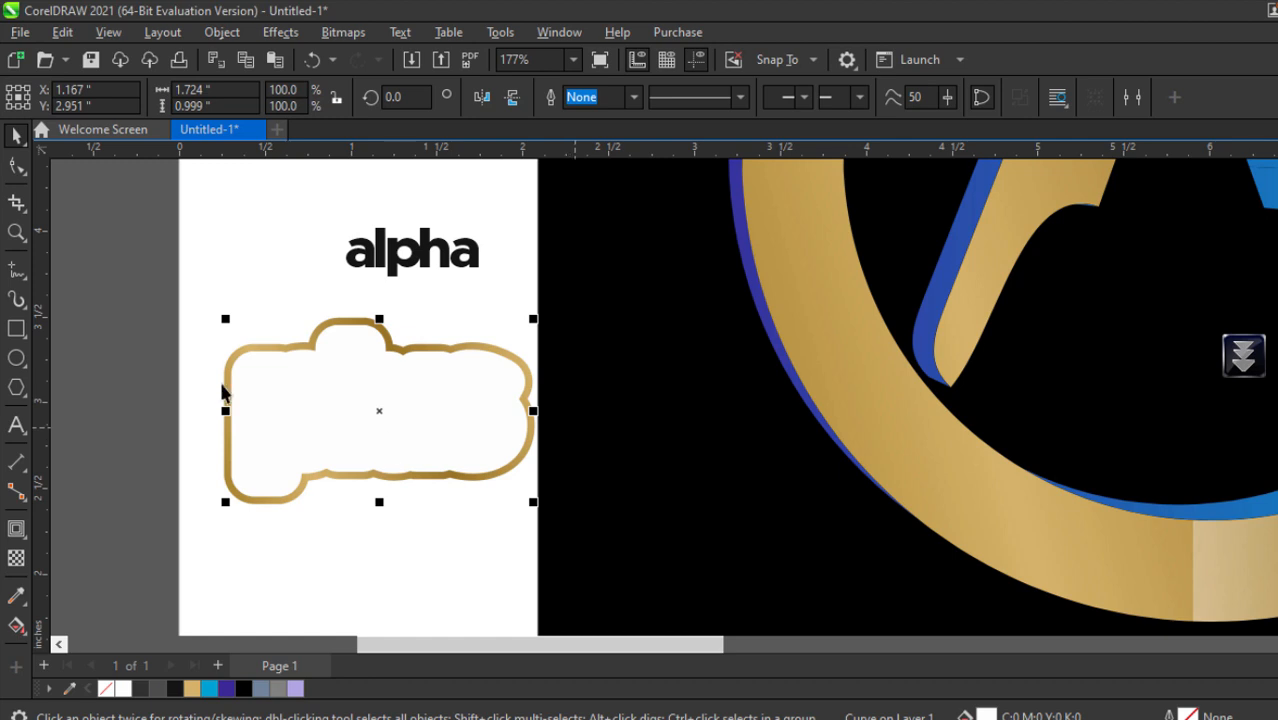
pyautogui.click(254, 288)
# Step: Copy the gold ring's gradient fill onto the "plus" letters
pyautogui.click(304, 412)
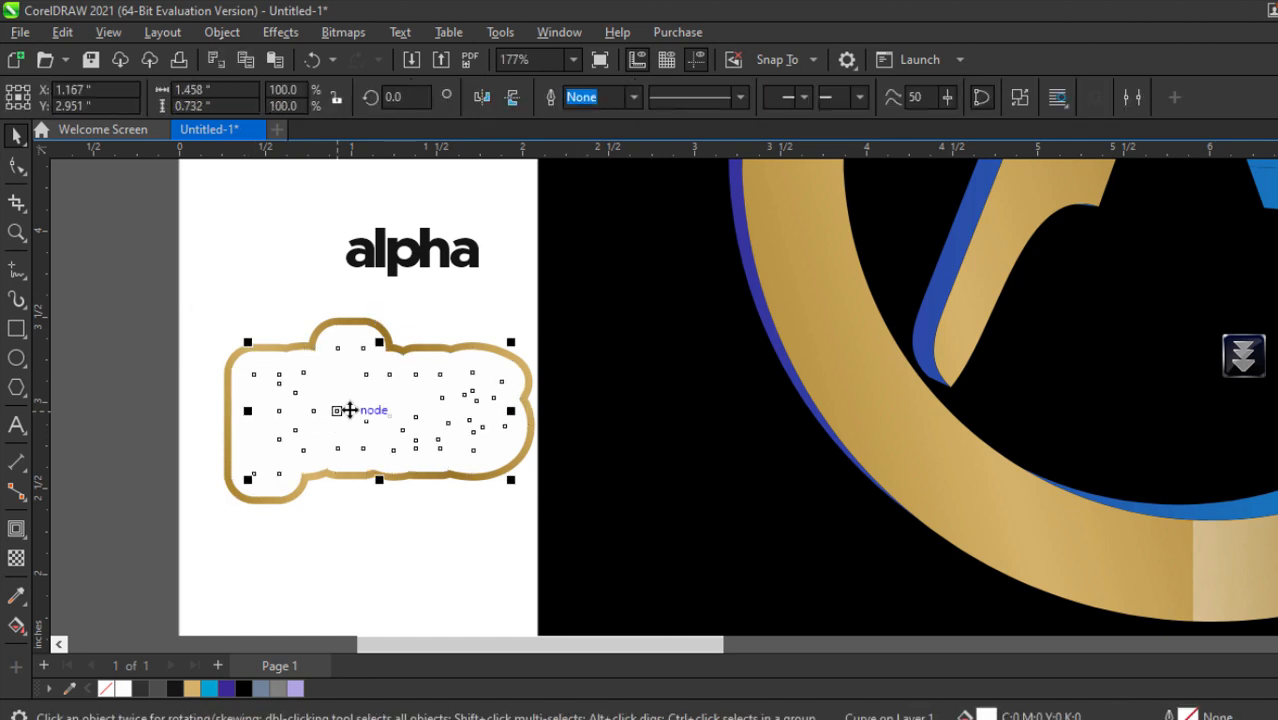
pyautogui.hotkey('shift', 'pagedown')
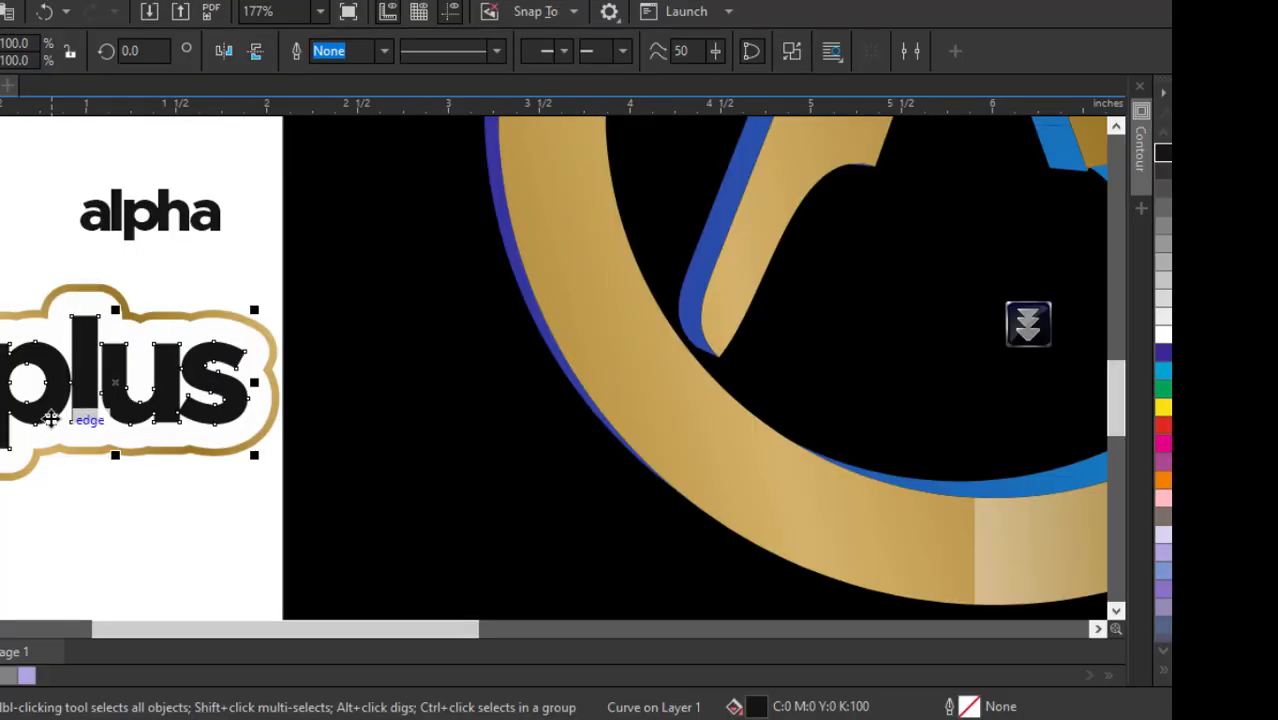
pyautogui.scroll(-1, 185, 456)
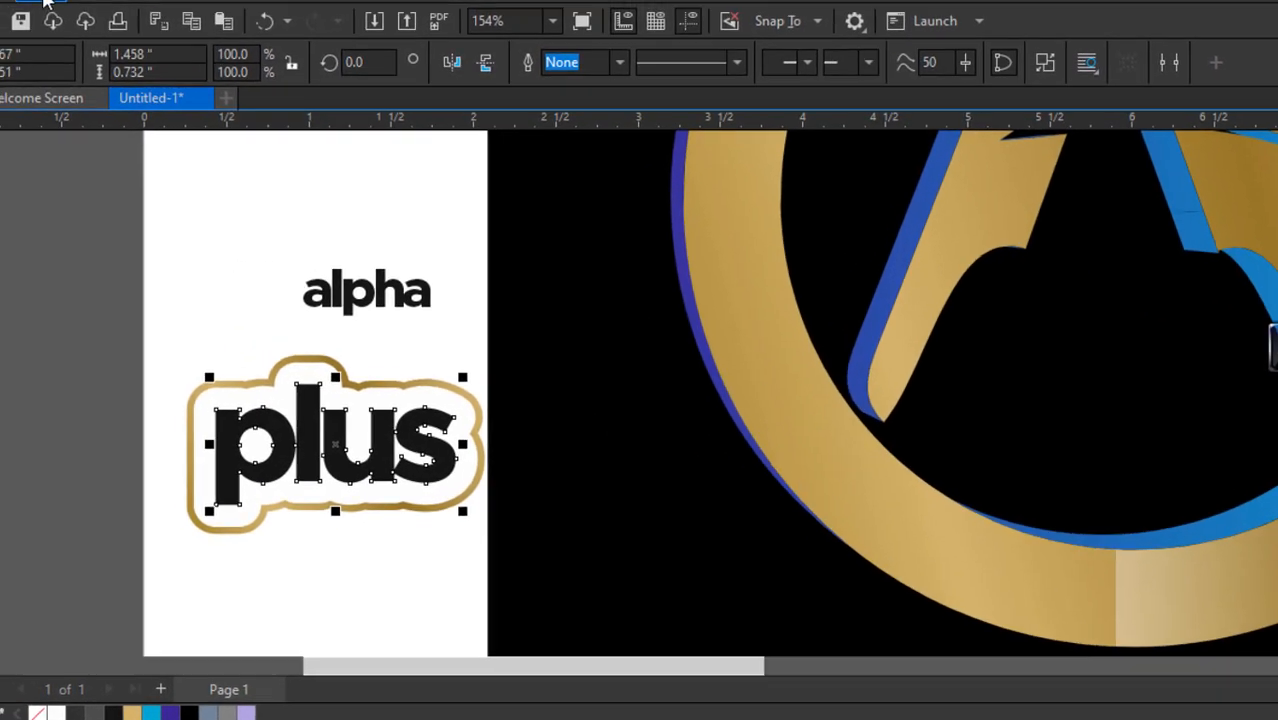
pyautogui.click(76, 38)
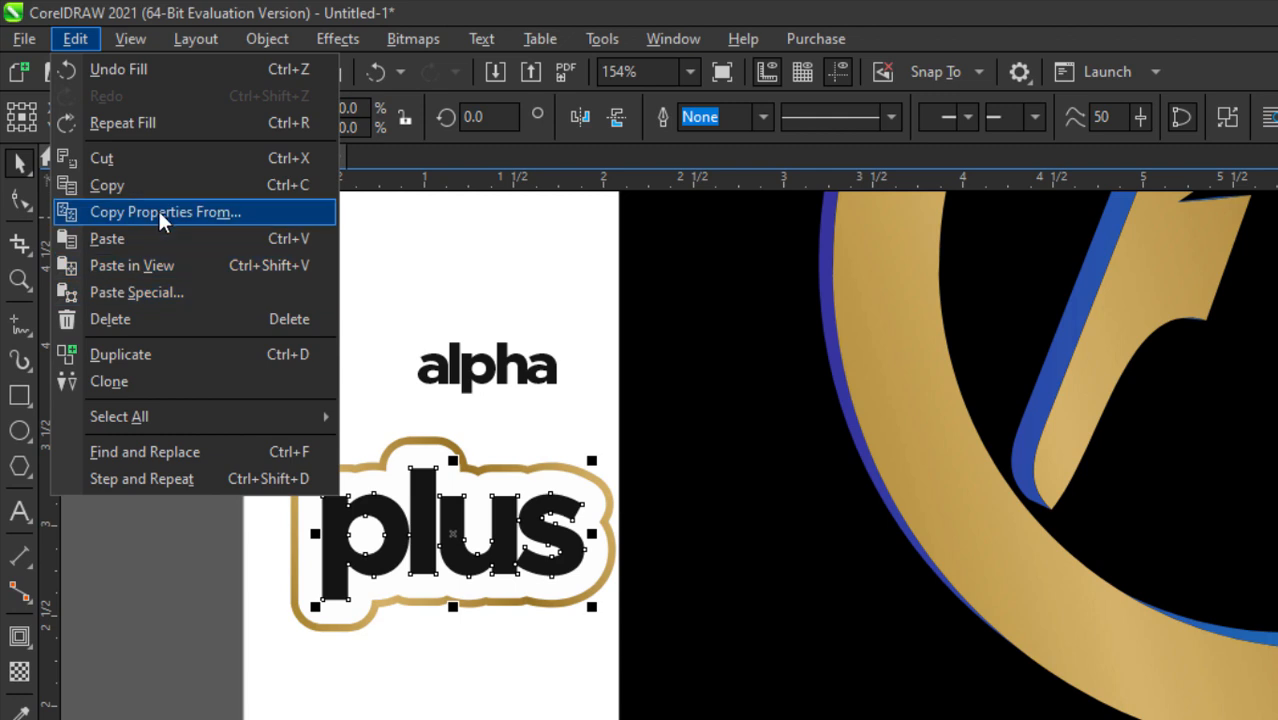
pyautogui.click(160, 214)
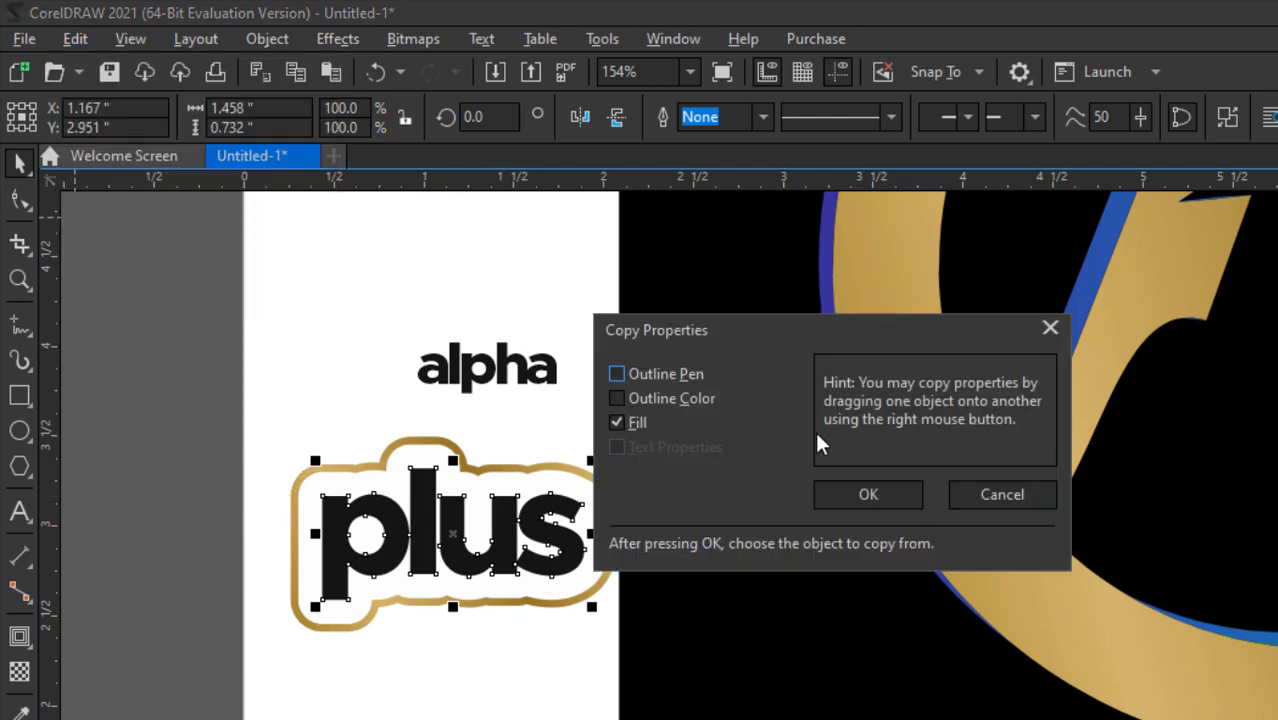
pyautogui.click(893, 499)
pyautogui.click(899, 418)
pyautogui.click(207, 420)
# Step: Move "alpha" to just above the "us" part of the contour and shrink it to about 16.6 pt
pyautogui.moveTo(207, 408); pyautogui.dragTo(666, 672)
pyautogui.scroll(-1, 308, 486)
pyautogui.click(343, 329)
pyautogui.click(463, 414)
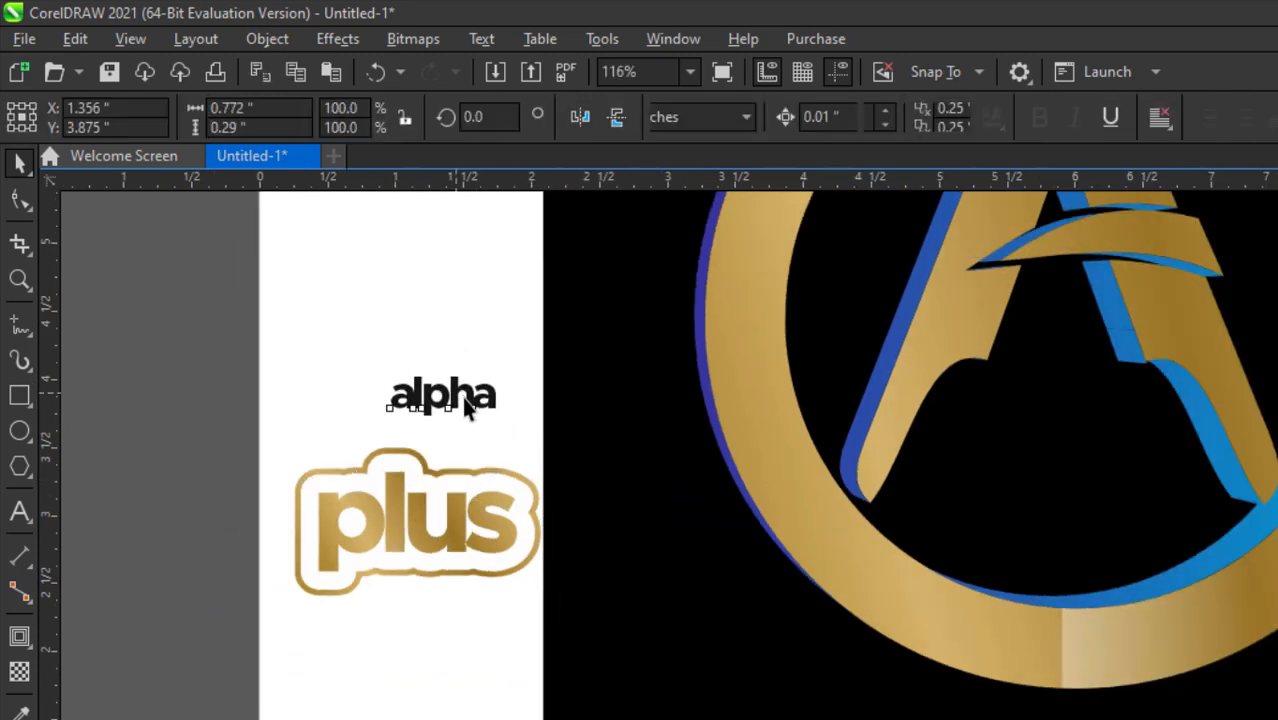
pyautogui.moveTo(463, 414); pyautogui.dragTo(495, 457)
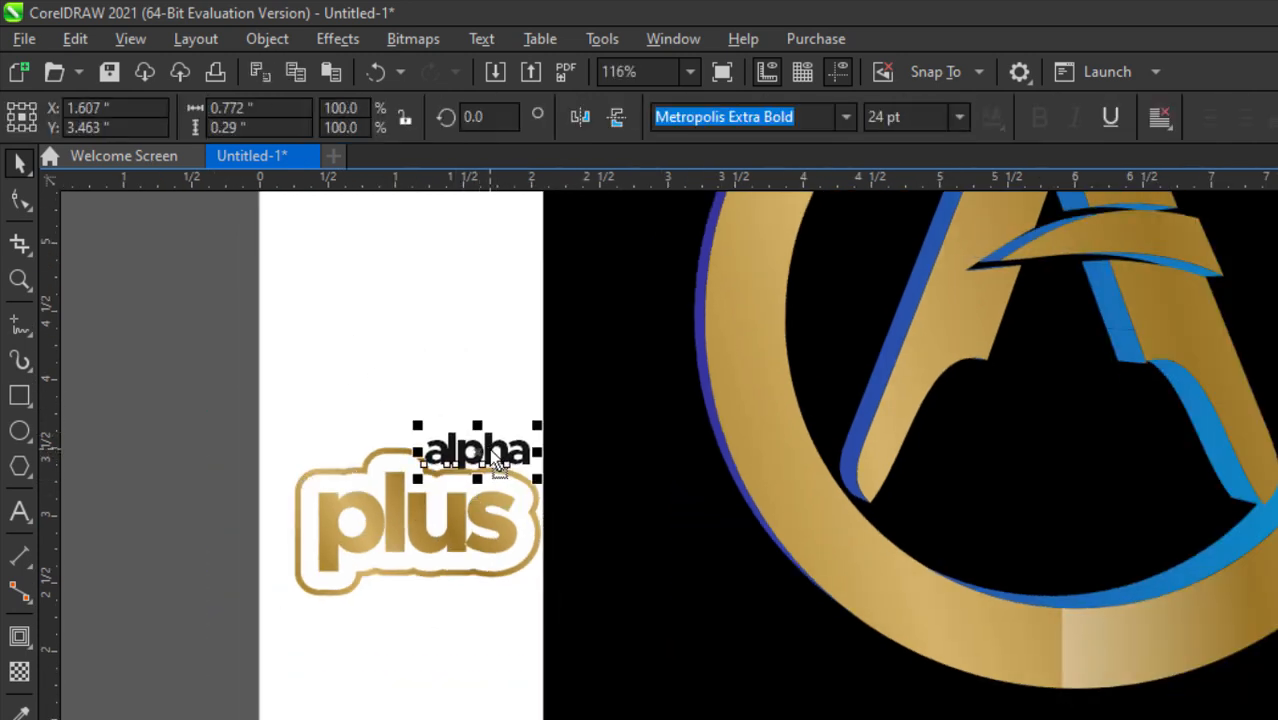
pyautogui.scroll(1, 487, 449)
pyautogui.moveTo(566, 416); pyautogui.dragTo(515, 432)
pyautogui.scroll(1, 540, 422)
pyautogui.moveTo(453, 464); pyautogui.dragTo(458, 456)
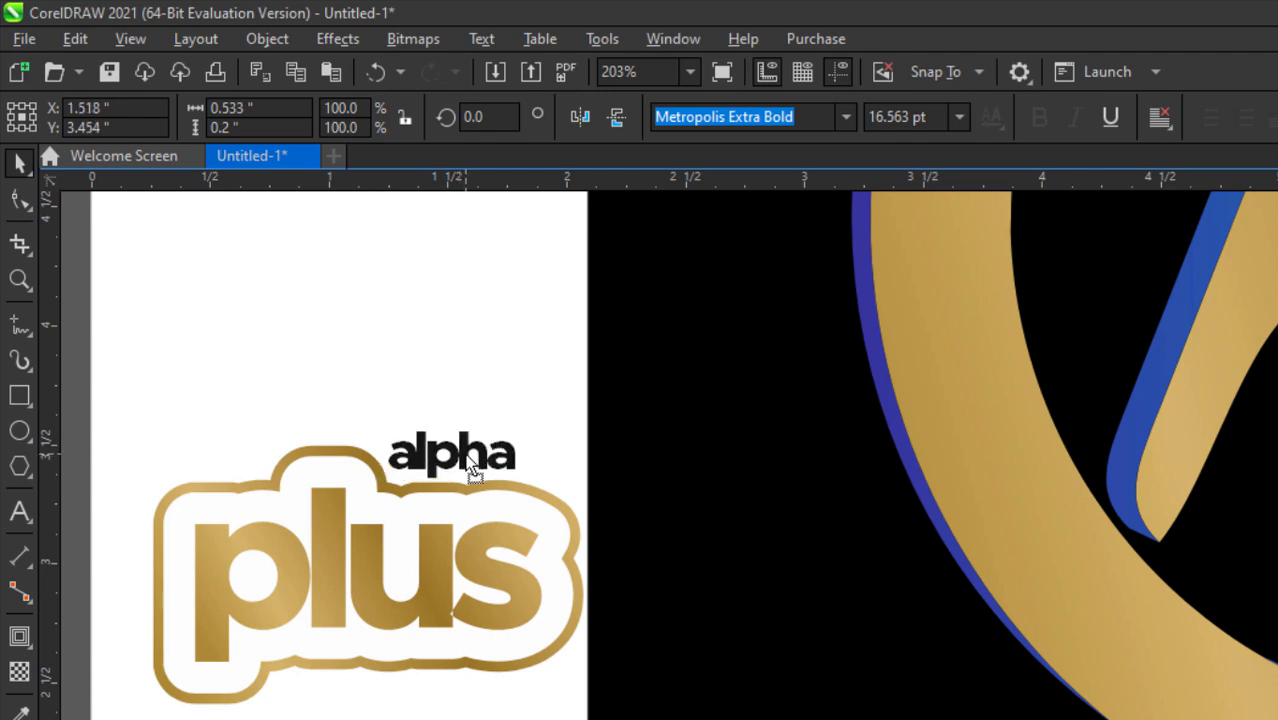
pyautogui.click(418, 365)
# Step: Fill "alpha" with white and move the complete "alpha plus" wordmark inside the ring, between the legs of the A
pyautogui.scroll(-3, 418, 365)
pyautogui.click(440, 422)
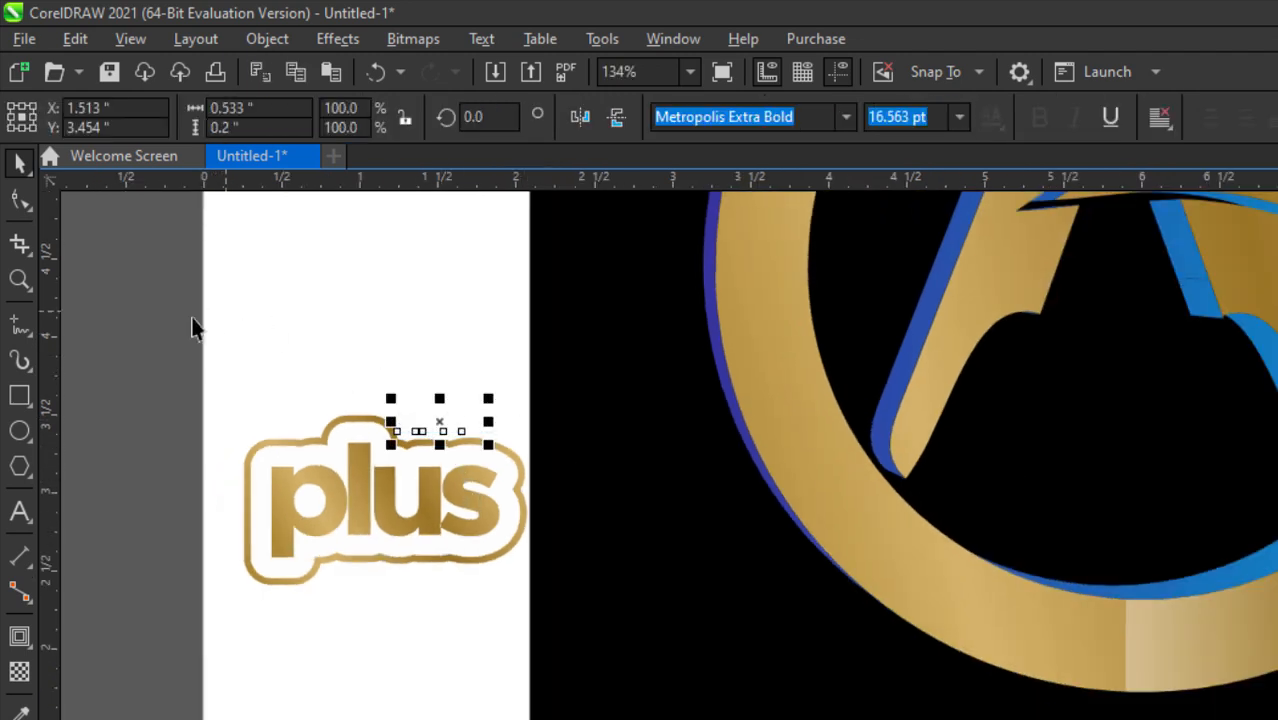
pyautogui.moveTo(195, 328); pyautogui.dragTo(605, 693)
pyautogui.moveTo(462, 499); pyautogui.dragTo(1182, 443)
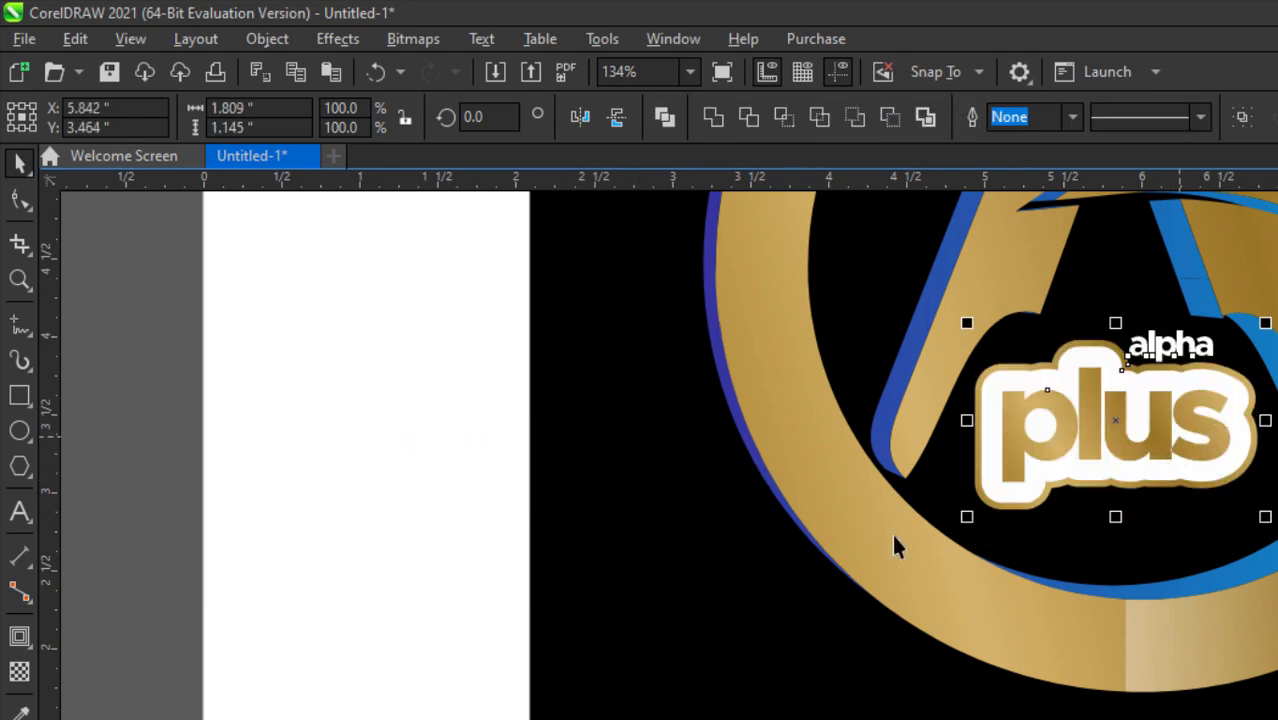
# Step: Enlarge the "alpha plus" wordmark to about 2 inches wide and fit it between the legs of the A
pyautogui.scroll(-1, 893, 545)
pyautogui.moveTo(1174, 524); pyautogui.dragTo(1190, 536)
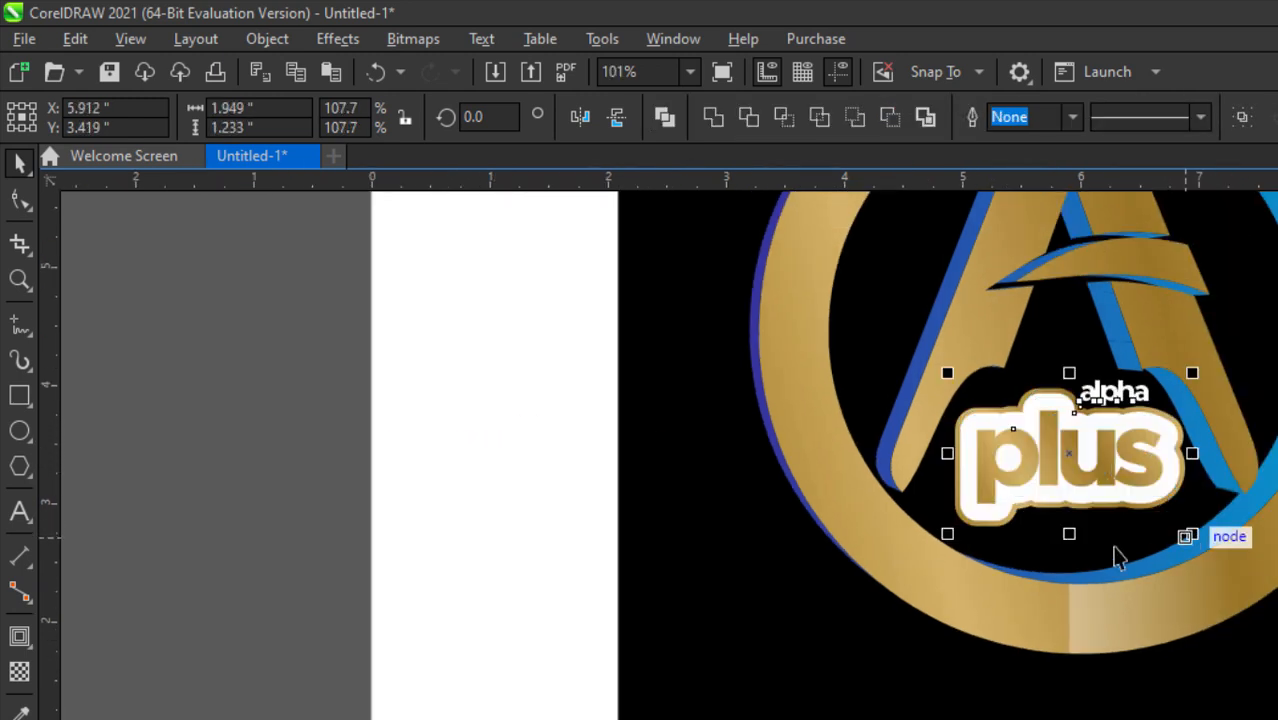
pyautogui.scroll(-2, 1027, 528)
pyautogui.moveTo(970, 421); pyautogui.dragTo(960, 411)
pyautogui.press('Escape')
pyautogui.scroll(-2, 1060, 532)
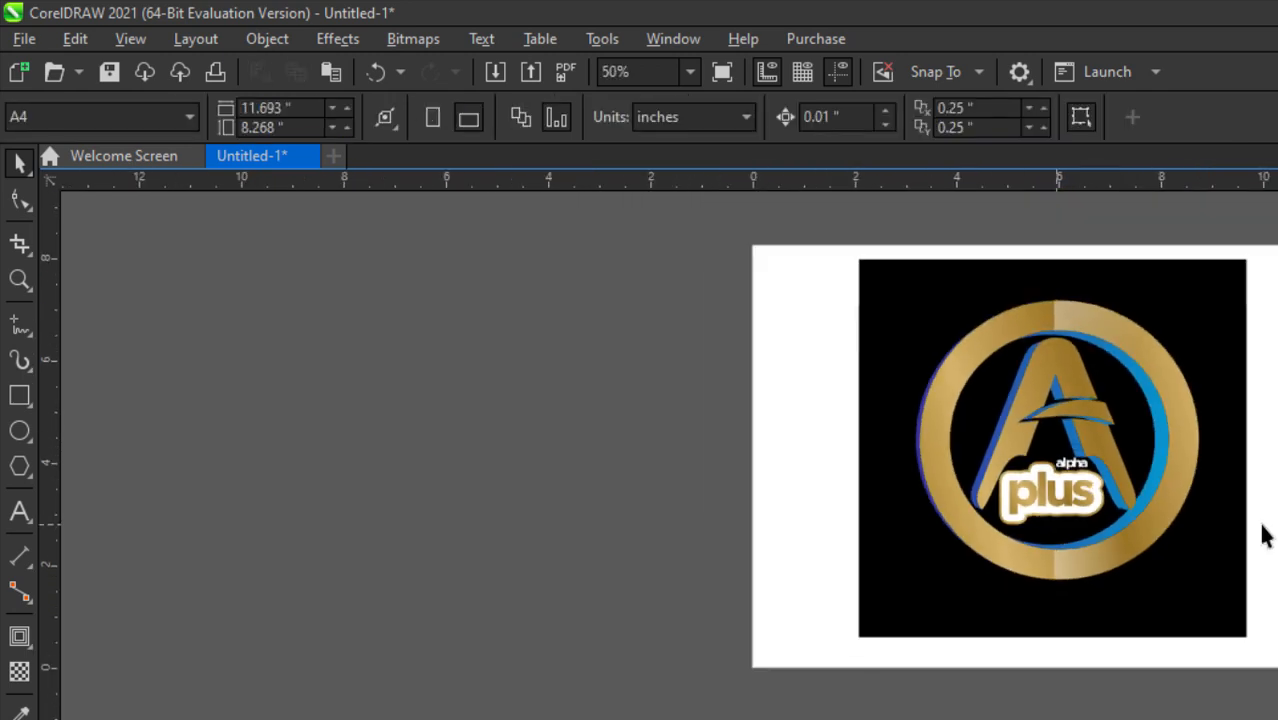
# Step: Apply an elliptical fountain fill to the black background rectangle, fading from white to black
pyautogui.scroll(2, 1227, 338)
pyautogui.click(1227, 342)
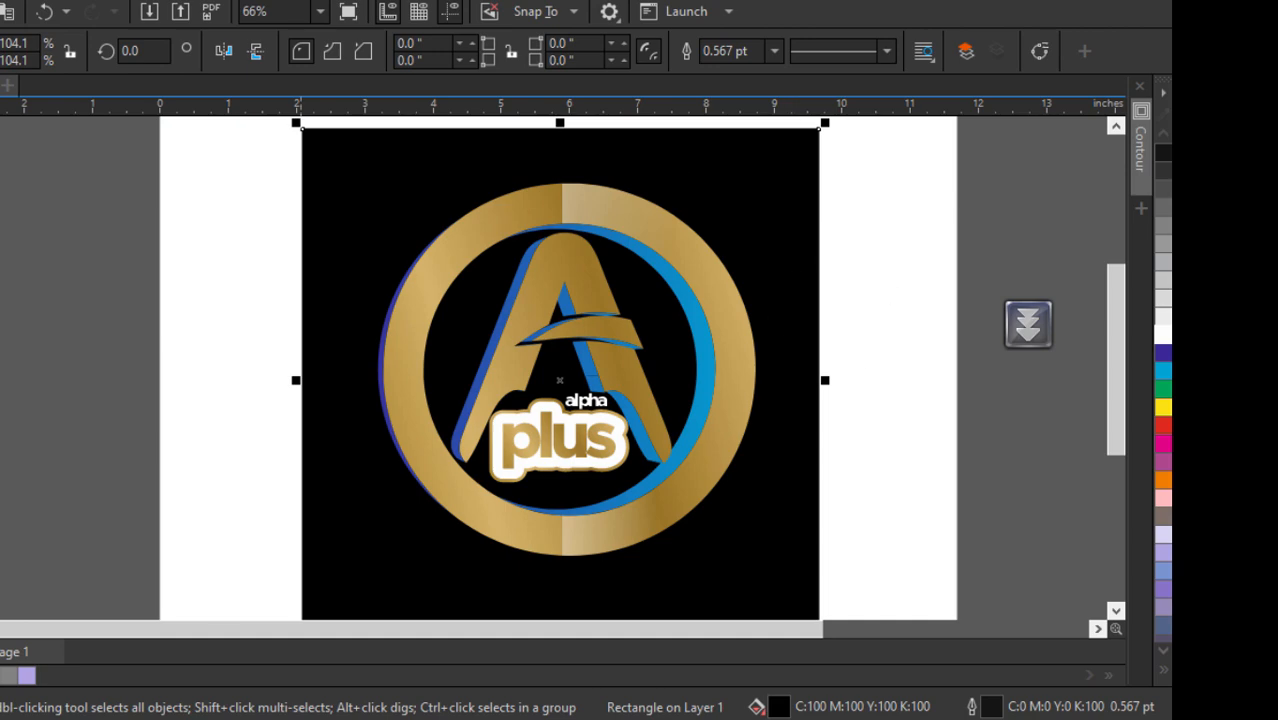
pyautogui.press('g')
pyautogui.moveTo(556, 305); pyautogui.dragTo(639, 482)
pyautogui.click(97, 52)
# Step: Centre the background's elliptical fill on the ring, extend it past the ring's outer edge, and set its centre colour to dark grey
pyautogui.moveTo(598, 393); pyautogui.dragTo(547, 328)
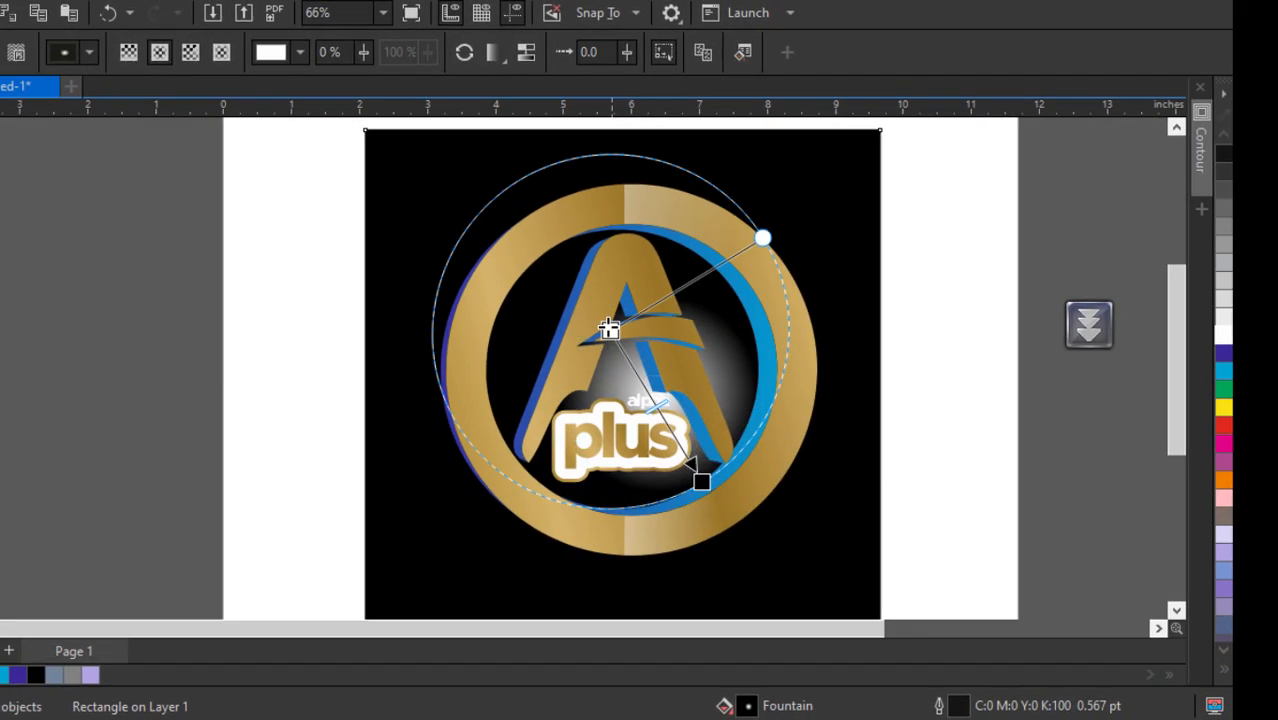
pyautogui.moveTo(702, 482)
pyautogui.mouseDown()
pyautogui.moveTo(721, 508)
pyautogui.moveTo(713, 497)
pyautogui.mouseUp()
pyautogui.moveTo(613, 361); pyautogui.dragTo(629, 398)
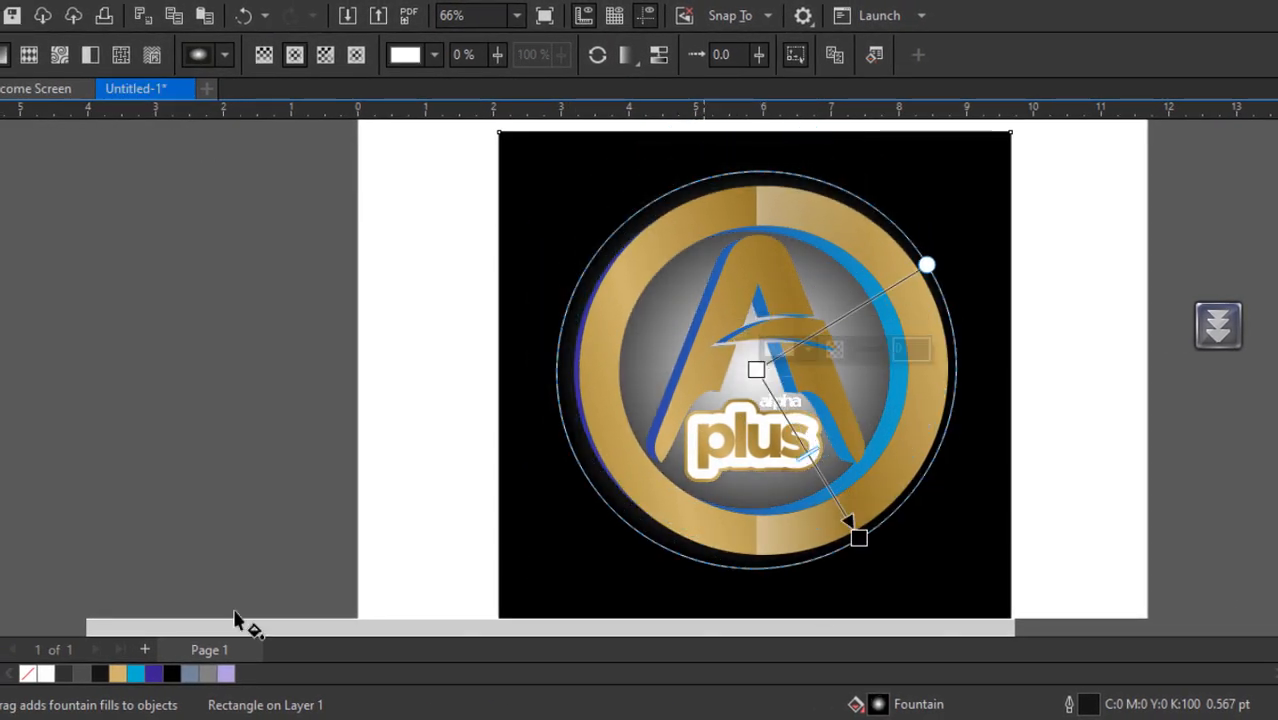
pyautogui.click(64, 674)
pyautogui.moveTo(859, 538); pyautogui.dragTo(872, 555)
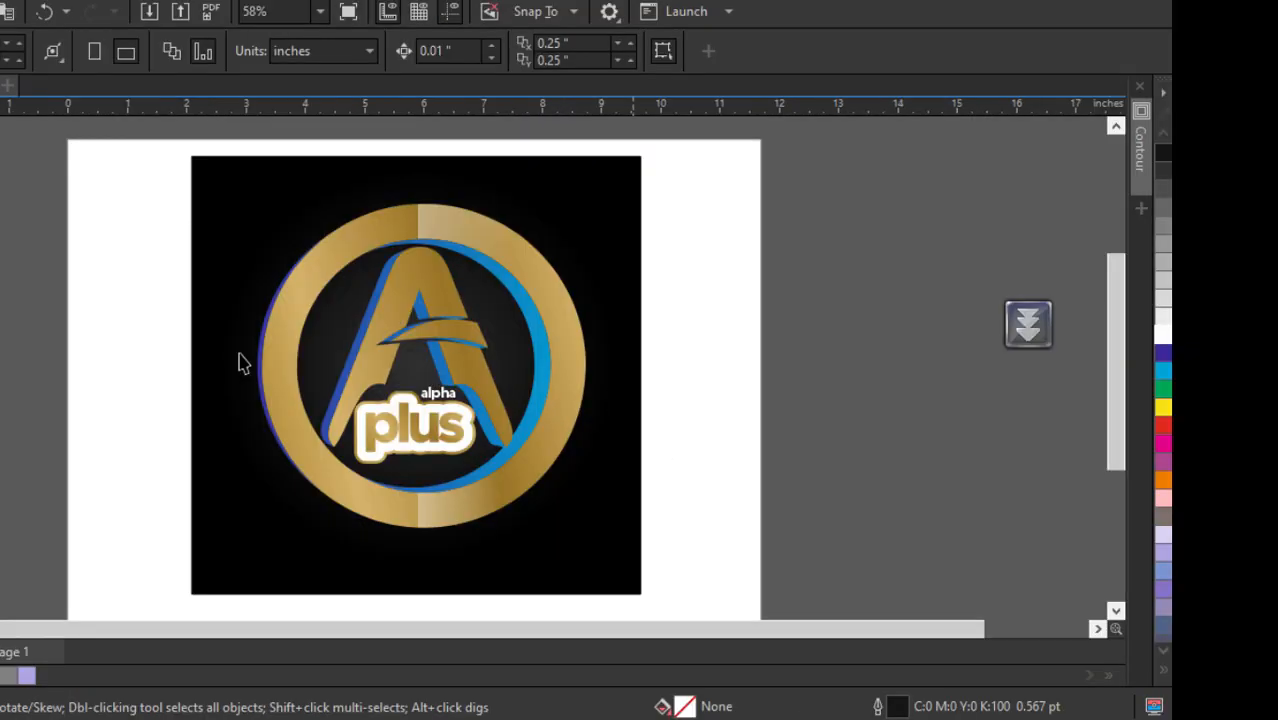
# Step: Examine the whole logo on its softly lit background, then inspect the blue side faces and wordmark up close
pyautogui.scroll(-1, 508, 290)
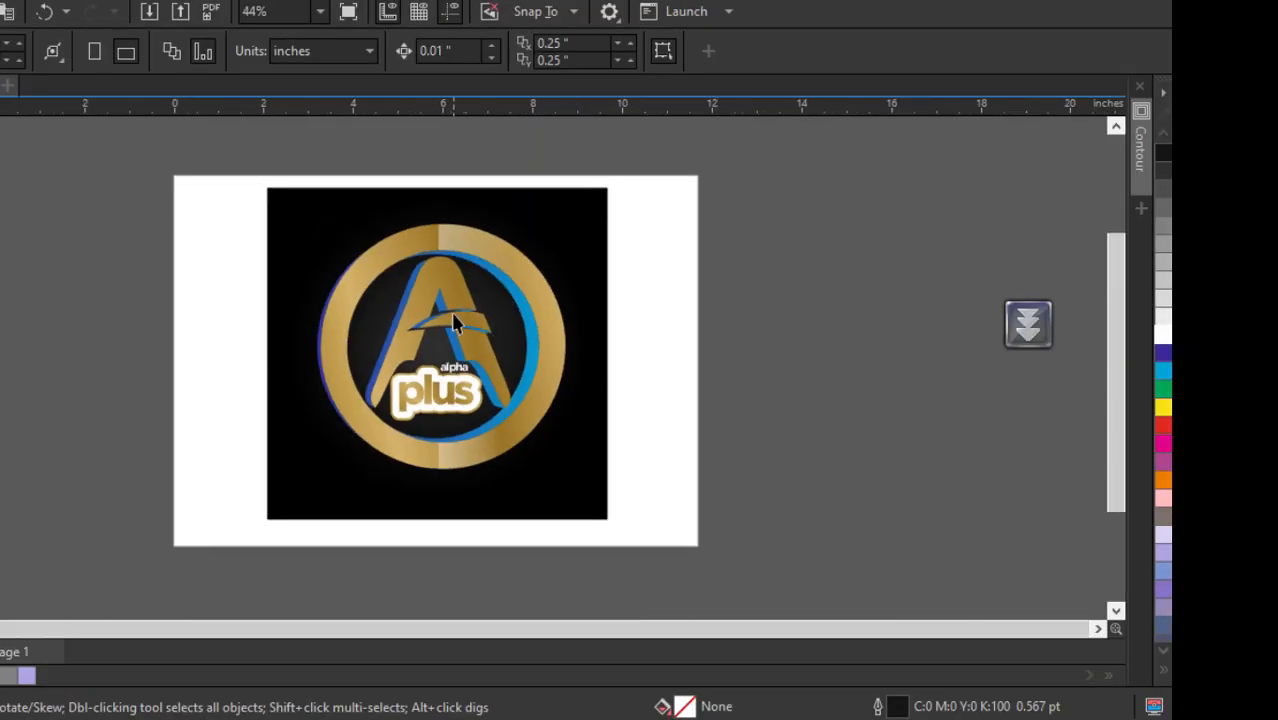
pyautogui.scroll(1, 453, 322)
pyautogui.scroll(-1, 512, 326)
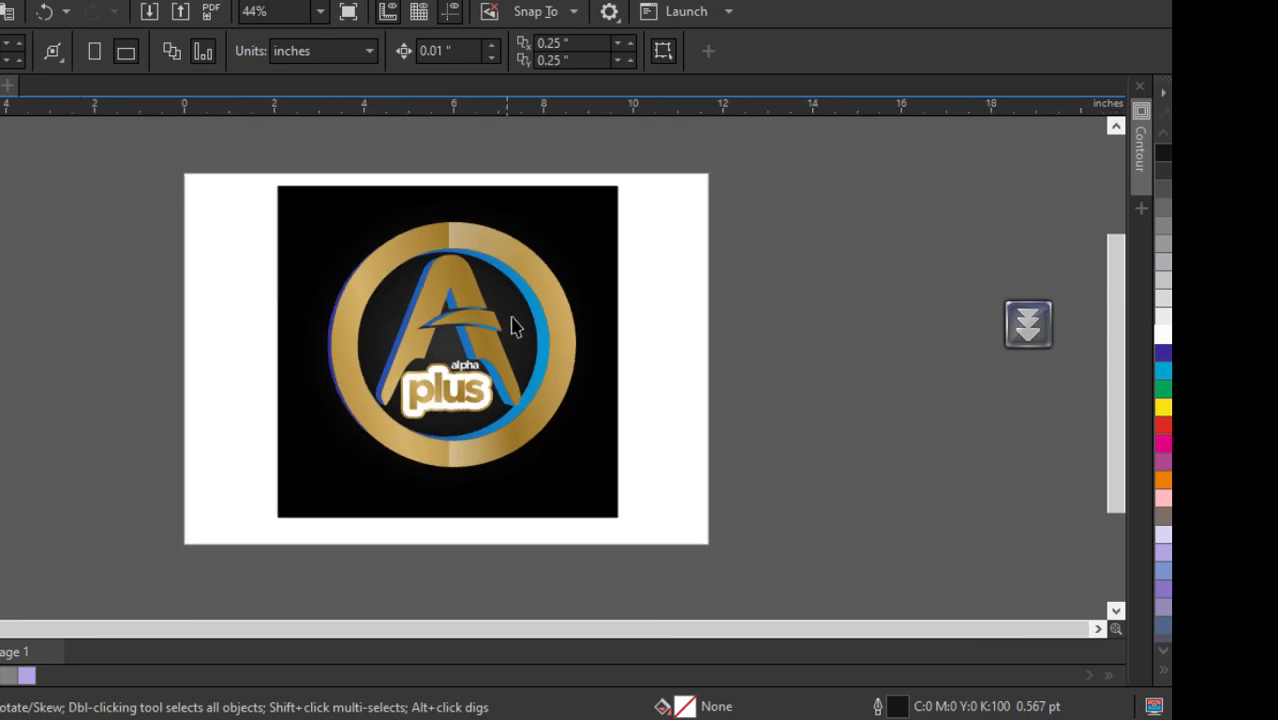
pyautogui.scroll(1, 536, 328)
pyautogui.scroll(1, 561, 334)
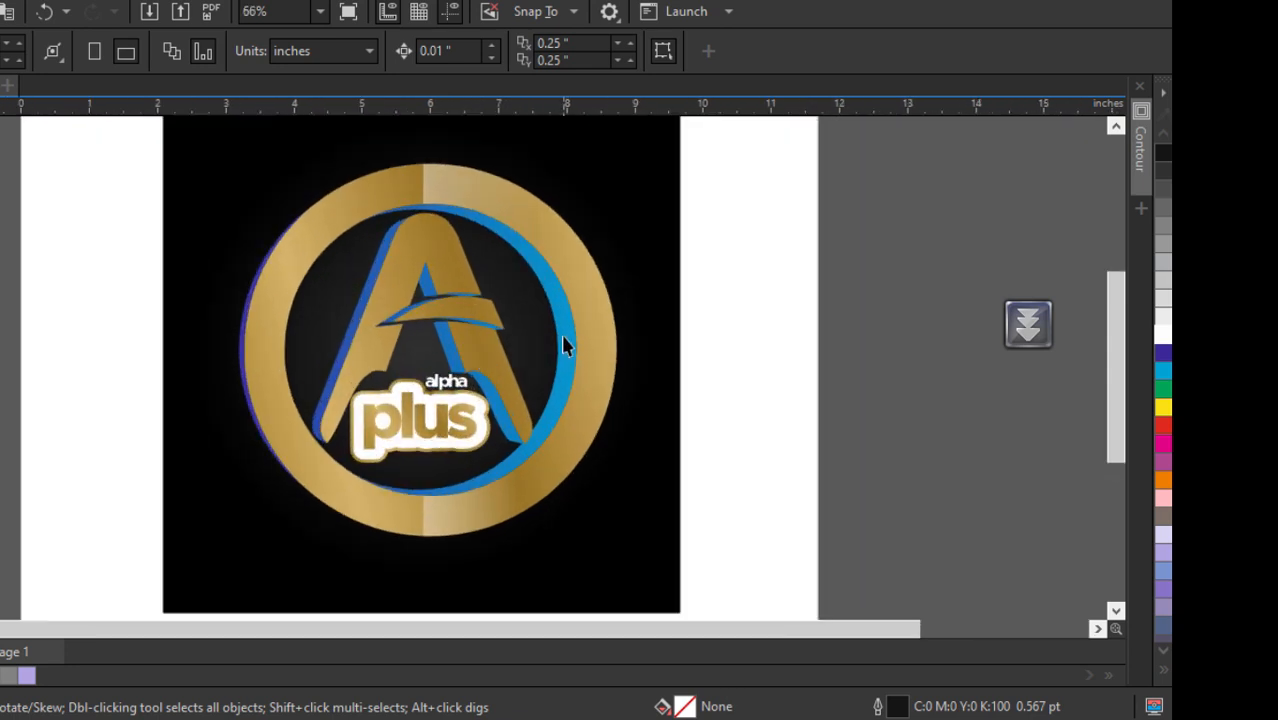
pyautogui.click(561, 334)
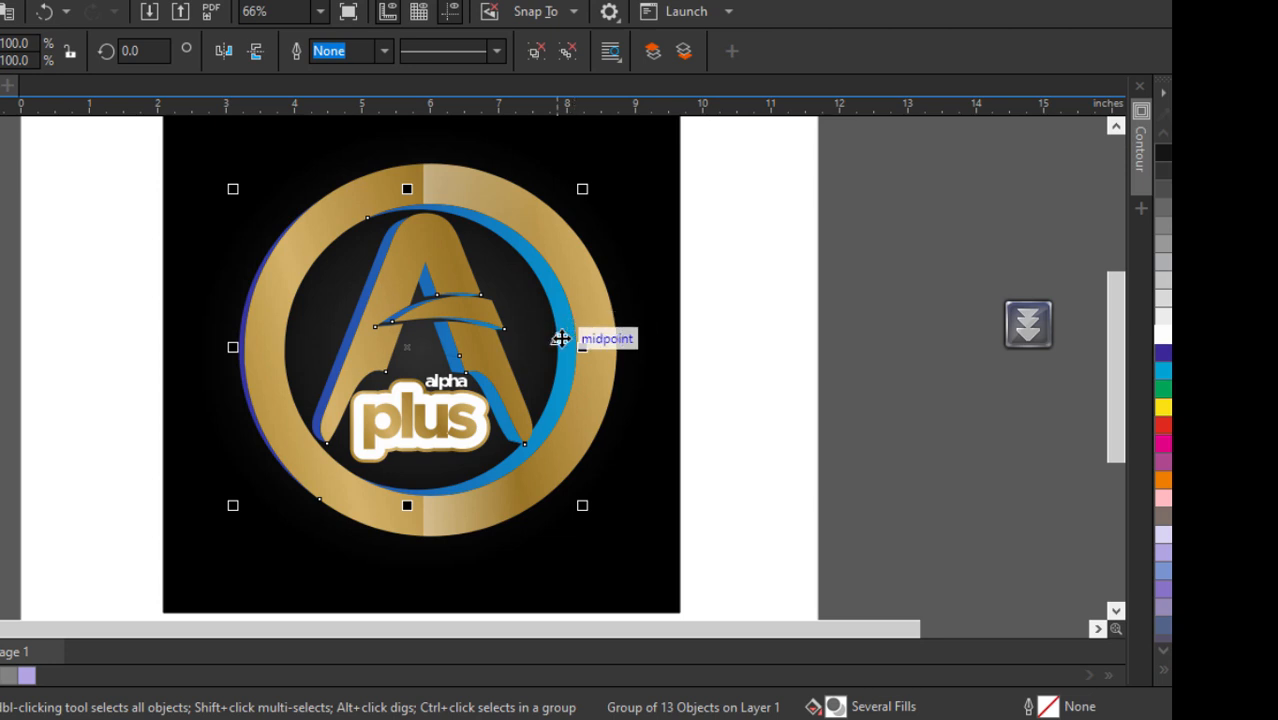
pyautogui.scroll(1, 561, 339)
pyautogui.scroll(1, 561, 339)
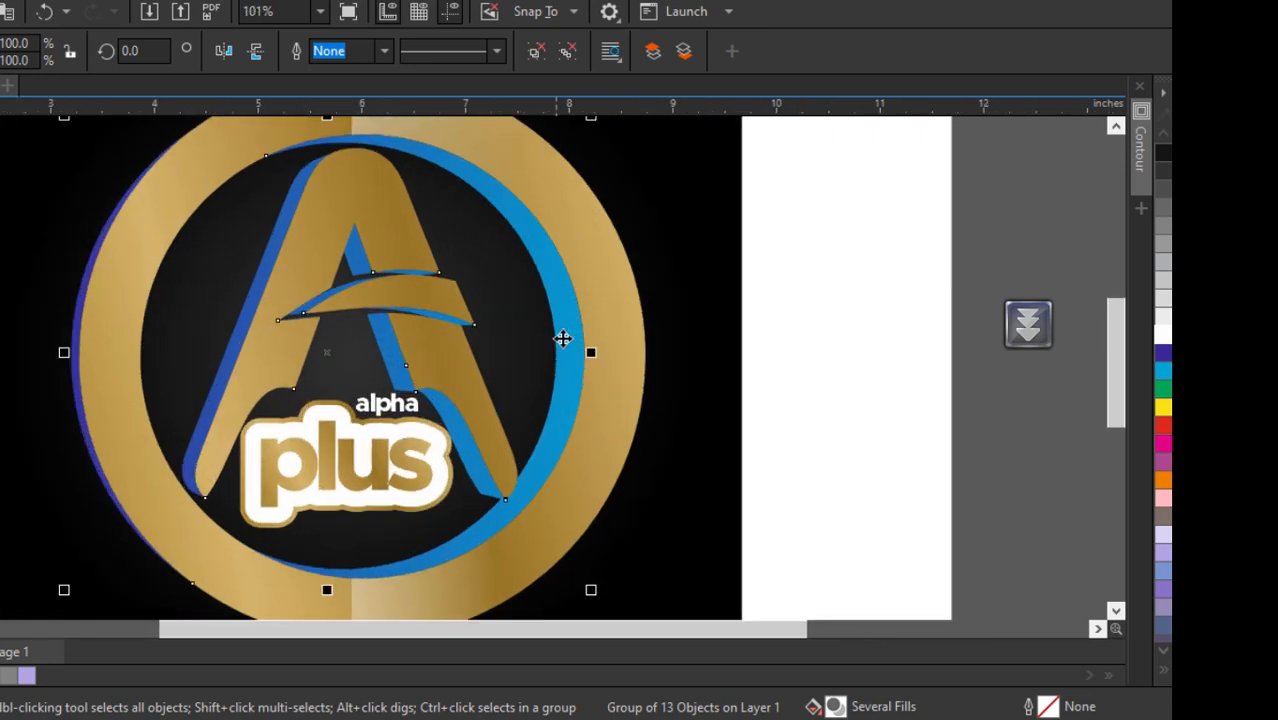
pyautogui.click(844, 444)
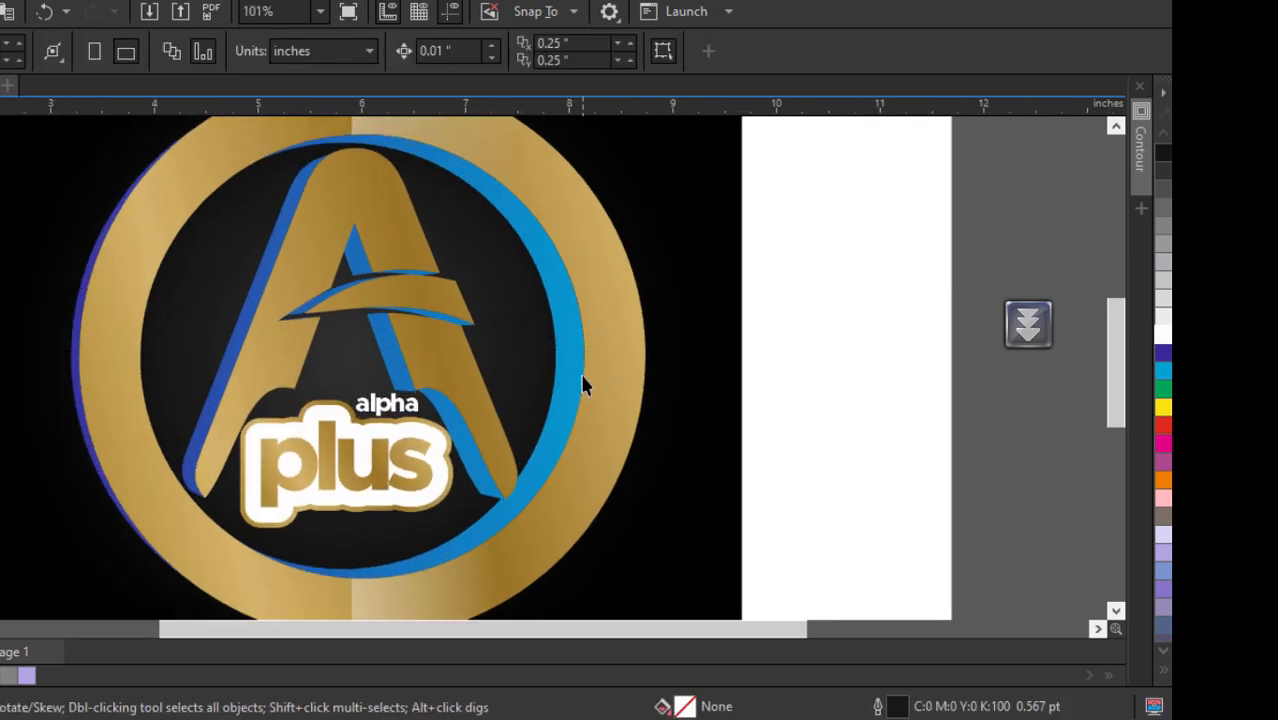
# Step: Add cyan and dark-blue colour nodes to the blue side group's linear fountain fill, placing the dark-blue one at 75%
pyautogui.click(572, 378)
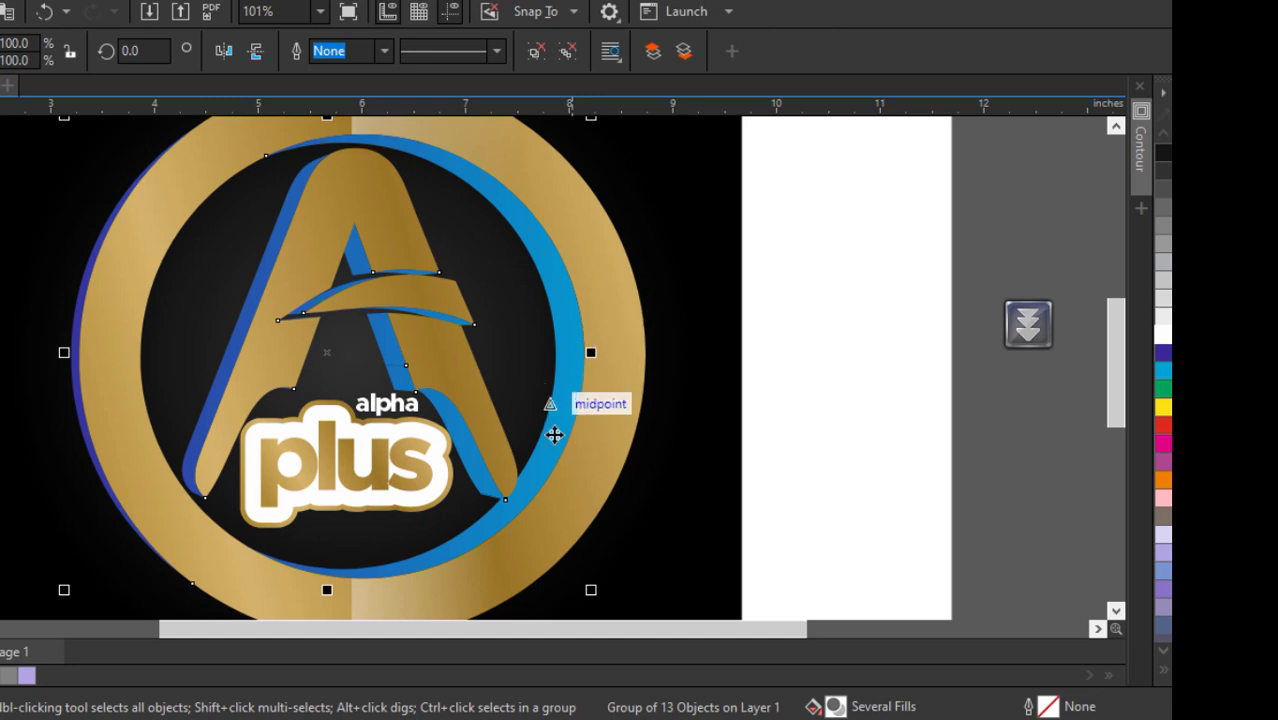
pyautogui.press('g')
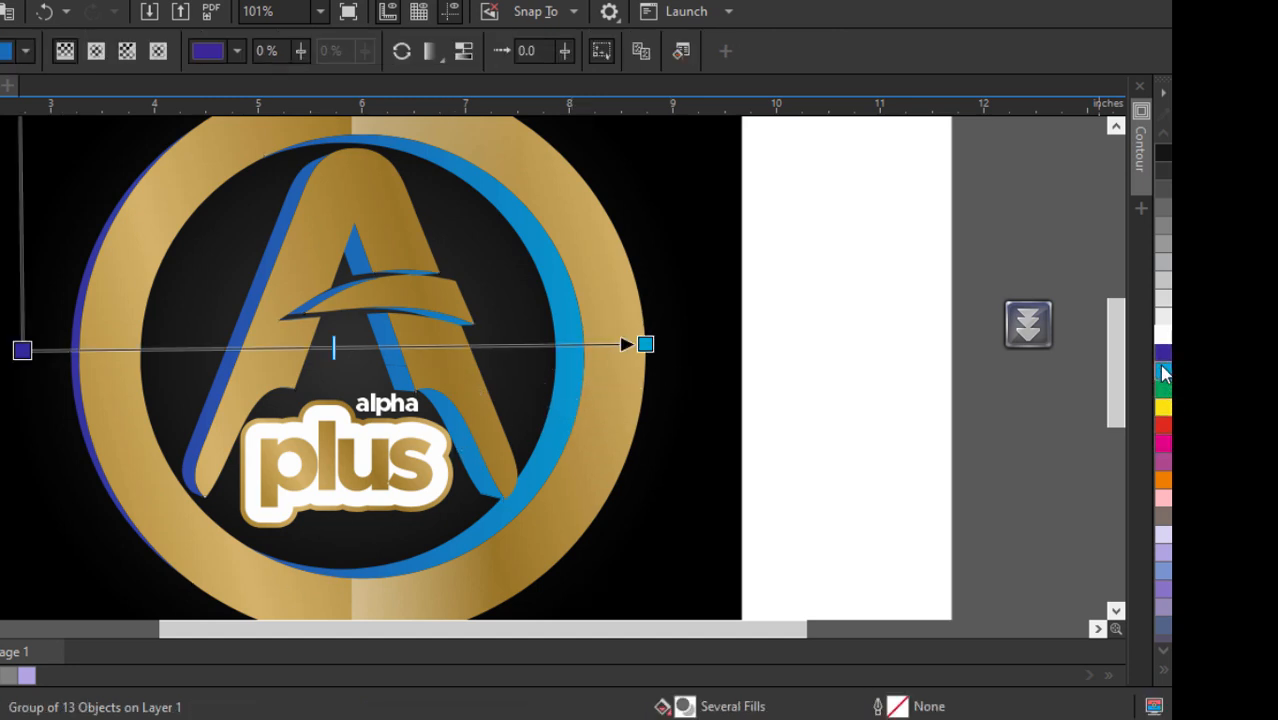
pyautogui.moveTo(1163, 357)
pyautogui.mouseDown()
pyautogui.moveTo(534, 294)
pyautogui.moveTo(241, 349)
pyautogui.mouseUp()
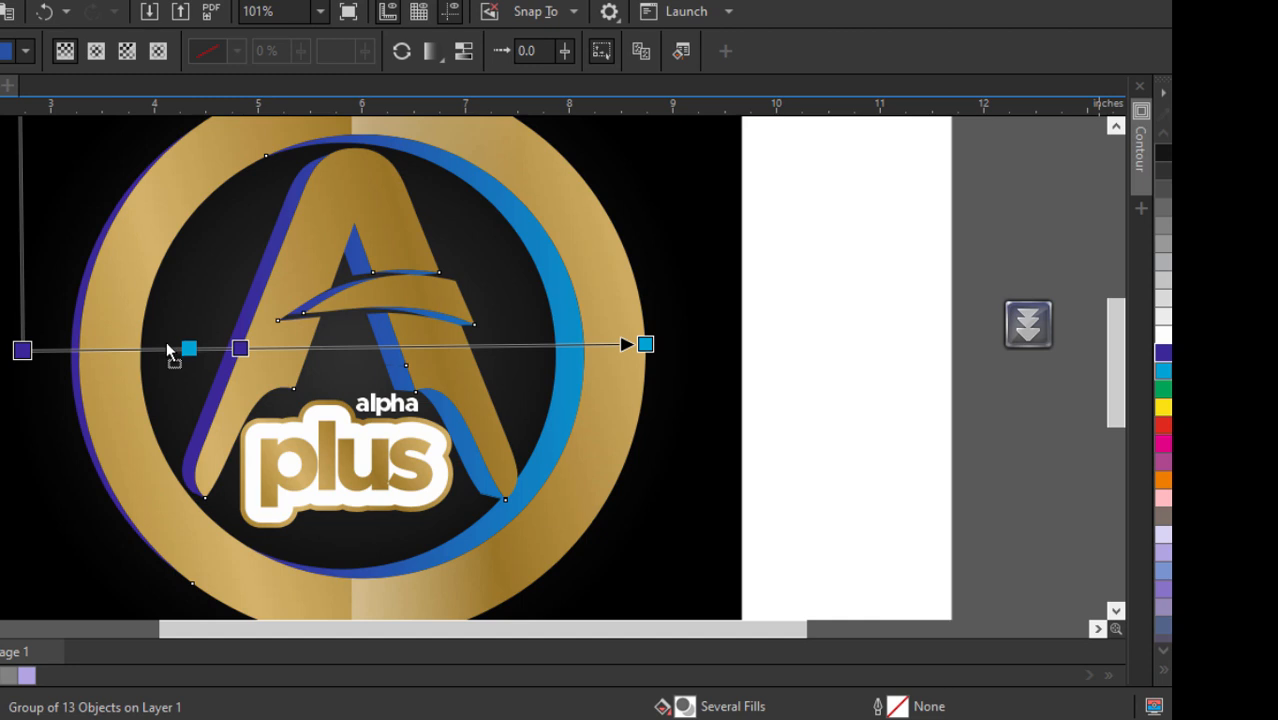
pyautogui.moveTo(167, 350)
pyautogui.mouseDown()
pyautogui.moveTo(513, 345)
pyautogui.moveTo(489, 345)
pyautogui.mouseUp()
pyautogui.click(277, 348)
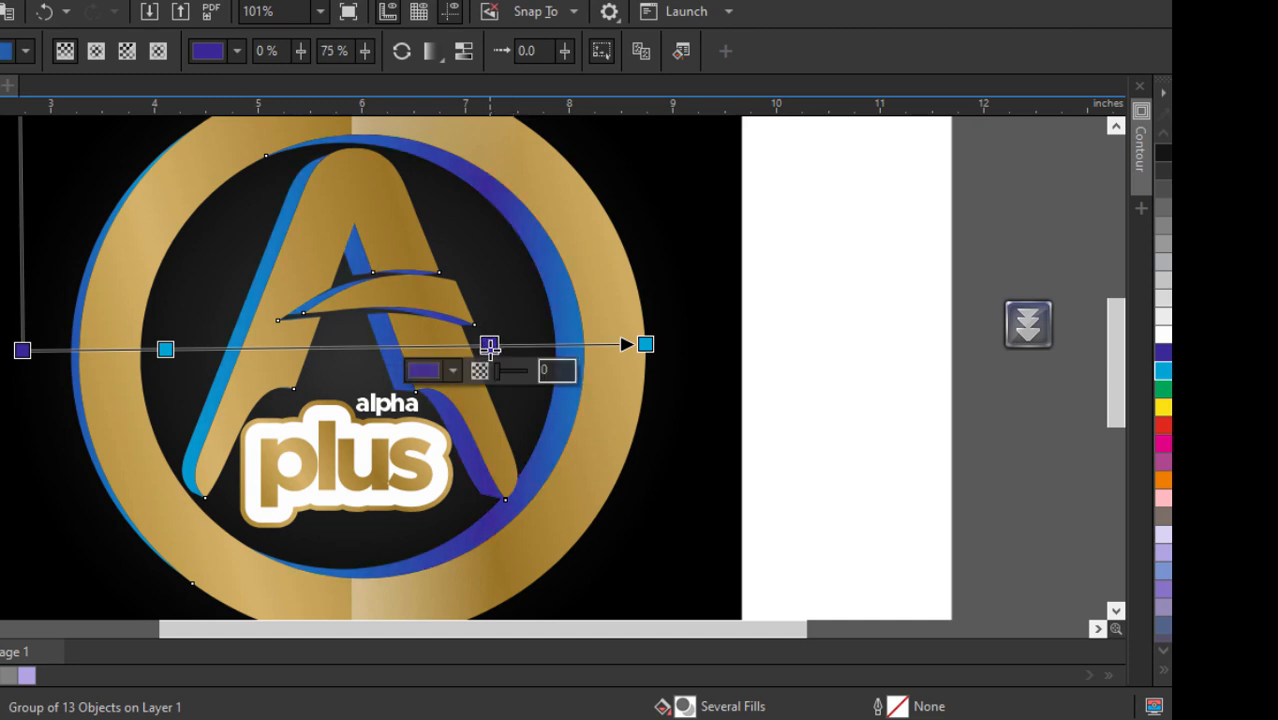
# Step: Darken the 75% node of the side group's fountain fill to C 98, M 100, Y 7, K 35
pyautogui.click(215, 47)
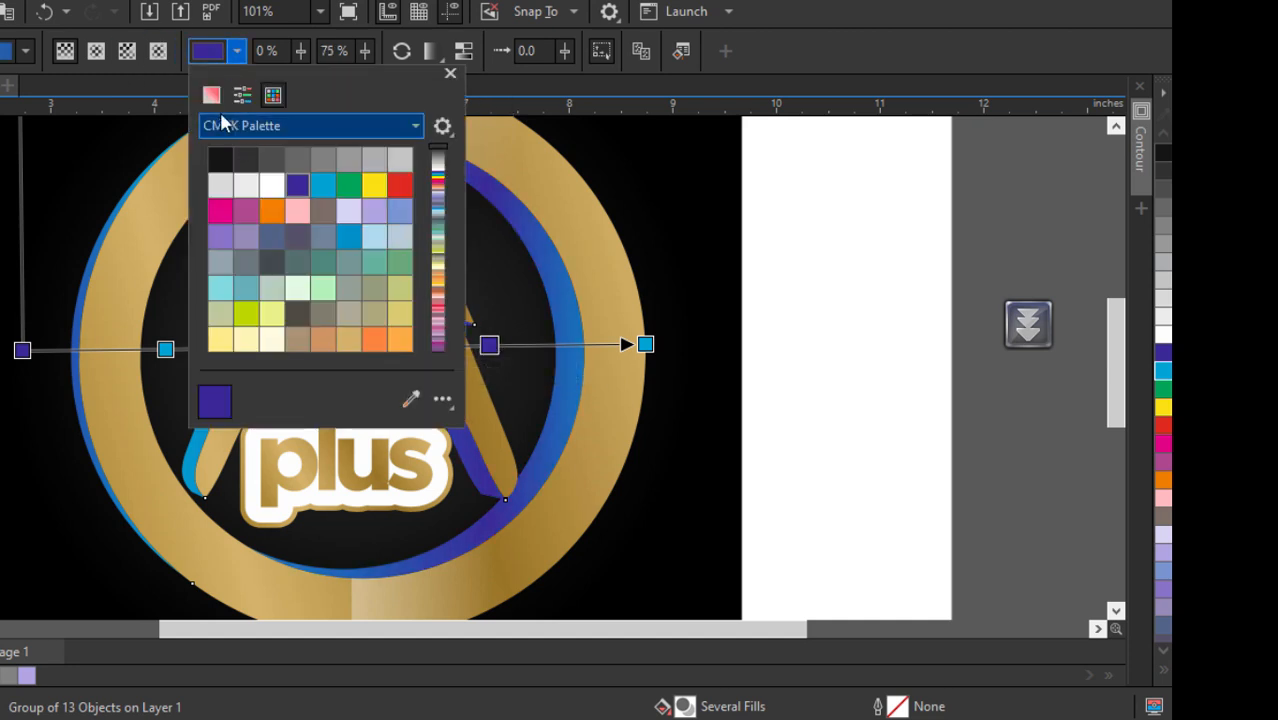
pyautogui.click(212, 96)
pyautogui.moveTo(325, 242); pyautogui.dragTo(330, 249)
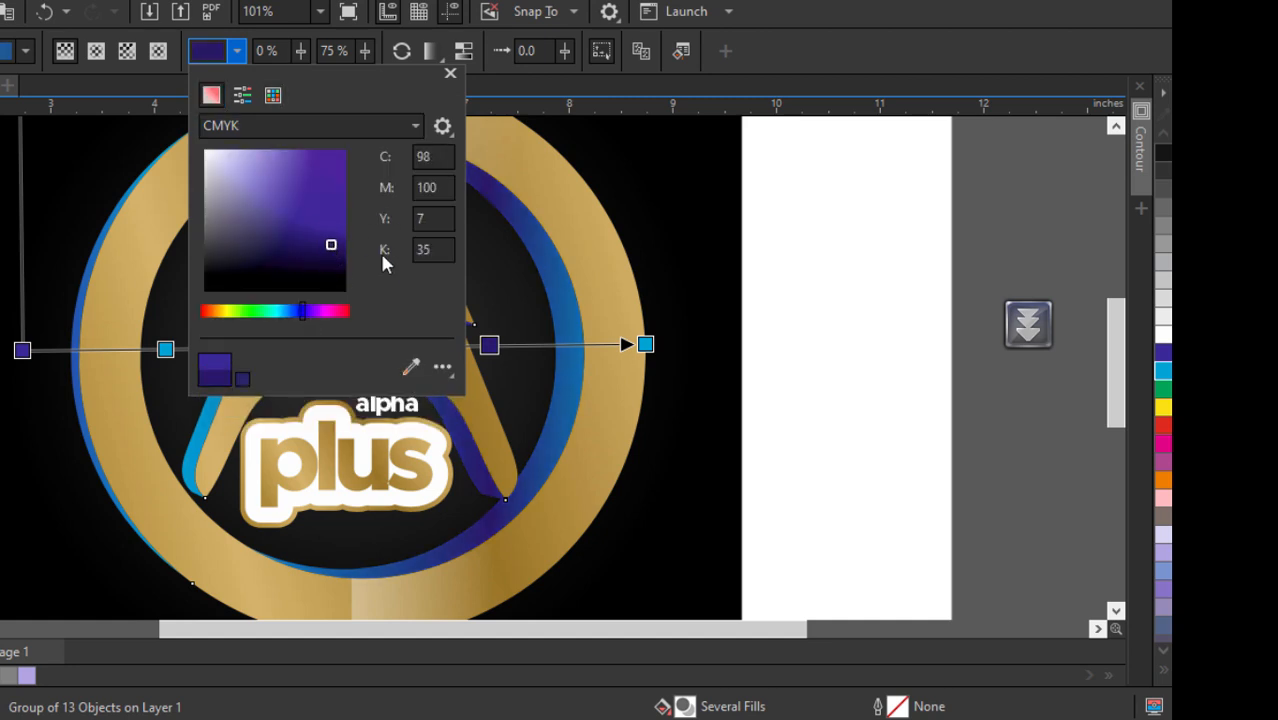
pyautogui.click(741, 68)
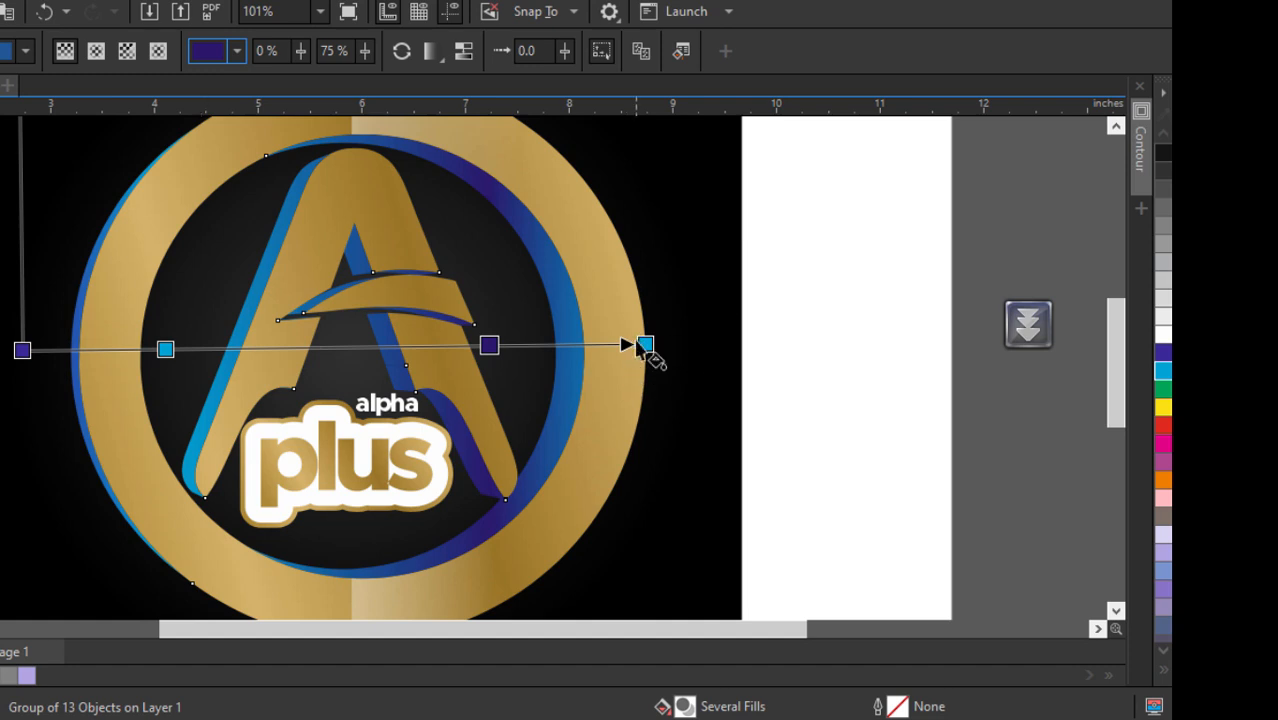
# Step: Group the background, ring logo and wordmark together and add a perspective to the group
pyautogui.scroll(-4, 478, 452)
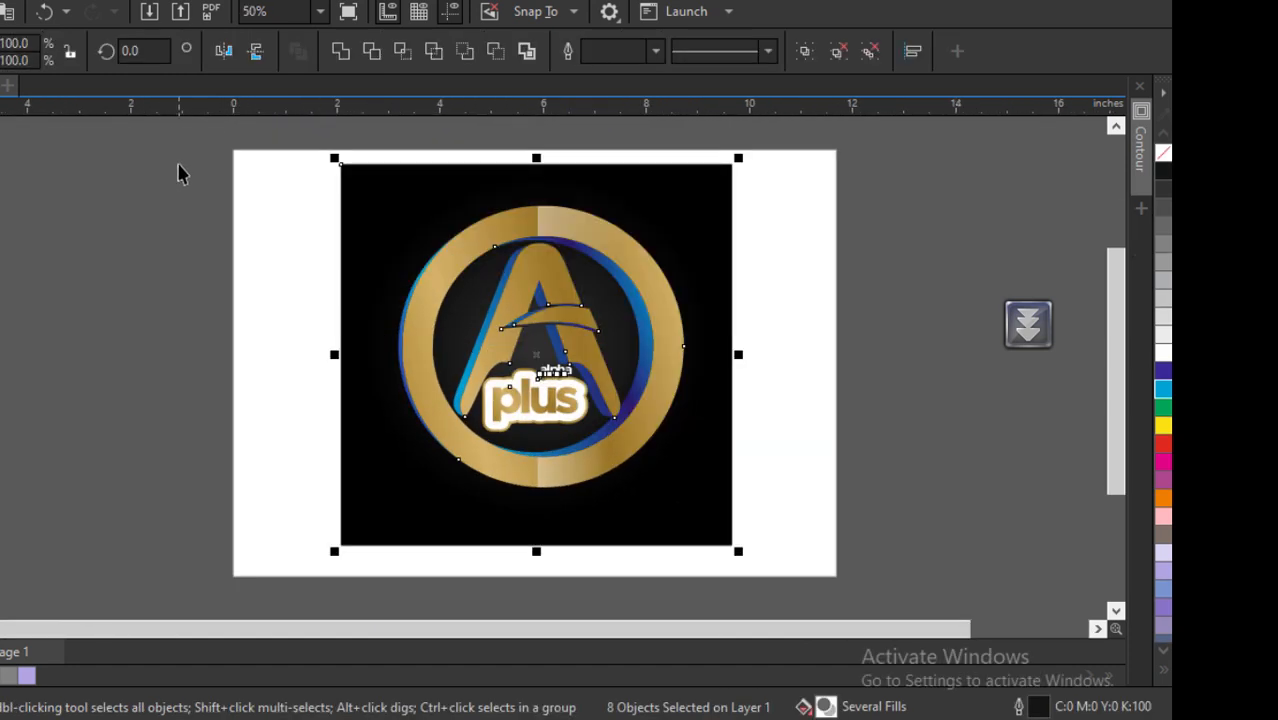
pyautogui.hotkey('ctrl', 'g')
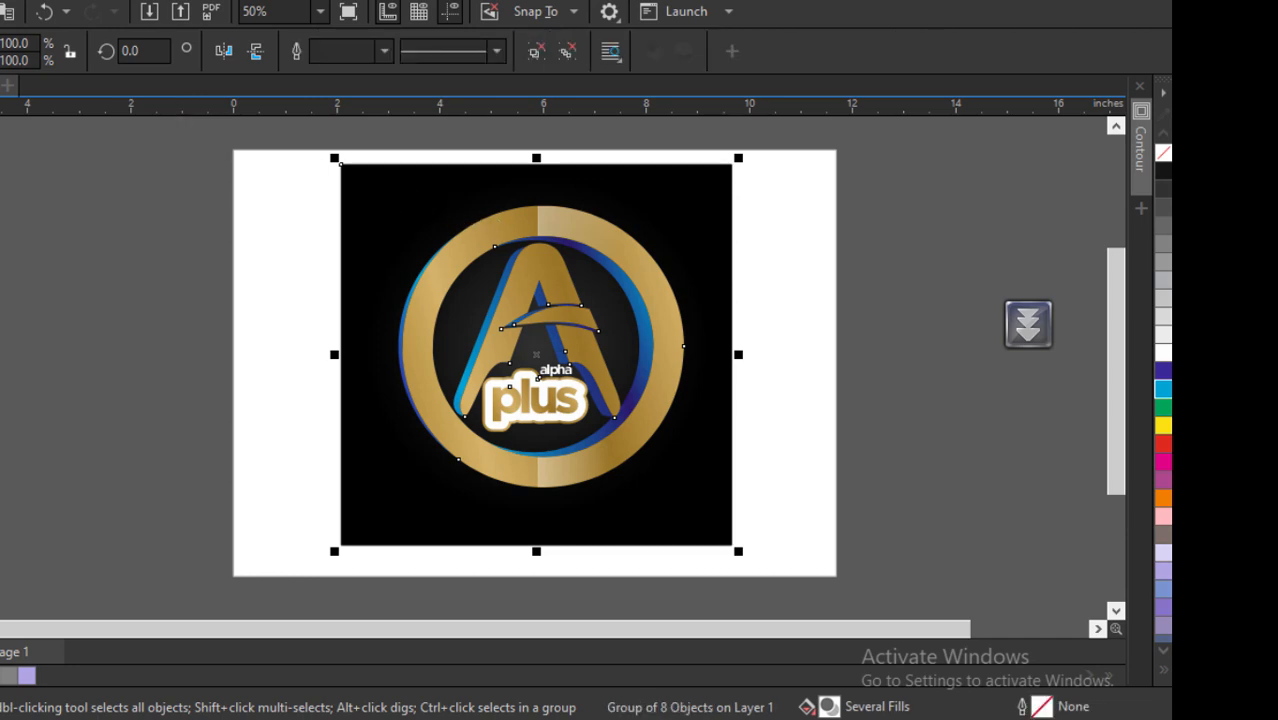
pyautogui.hotkey('alt', 'j')
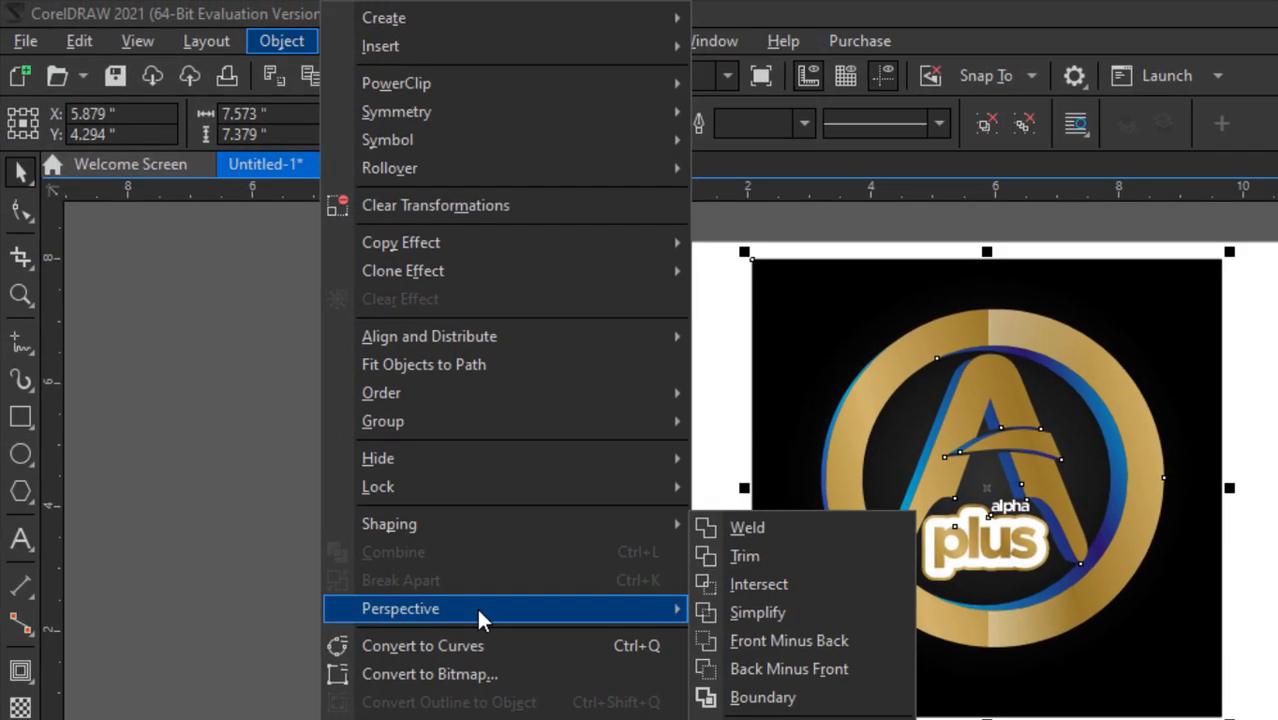
pyautogui.moveTo(125, 461)
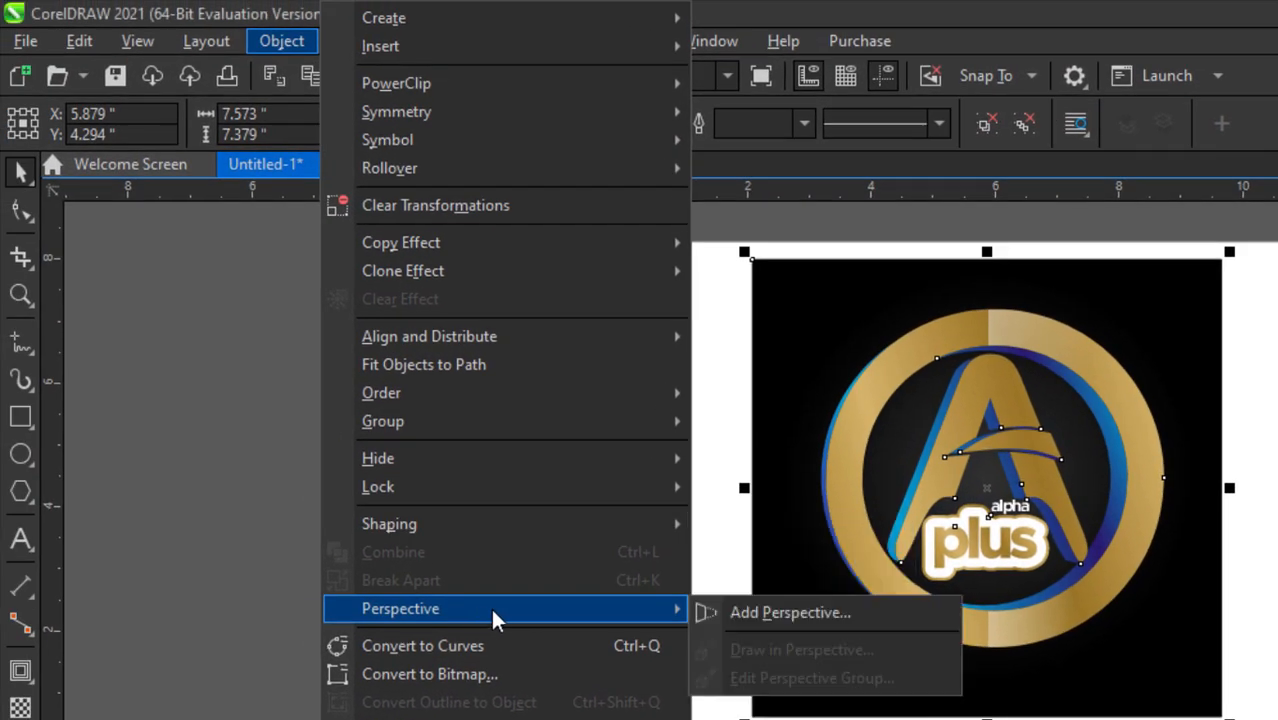
pyautogui.click(801, 612)
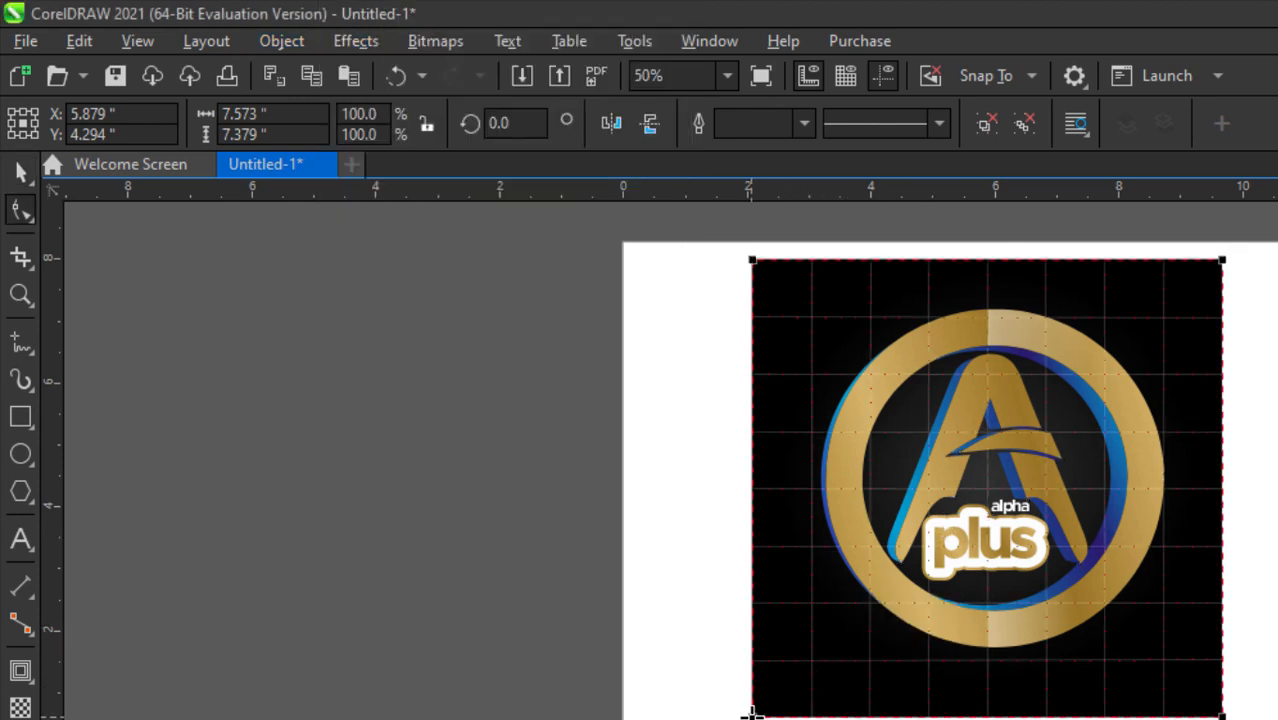
# Step: Tilt the artwork by moving its four perspective corners, shifting the lower-left about 1 inch and the upper-right about 1.7 inches inward
pyautogui.moveTo(752, 714); pyautogui.dragTo(815, 716)
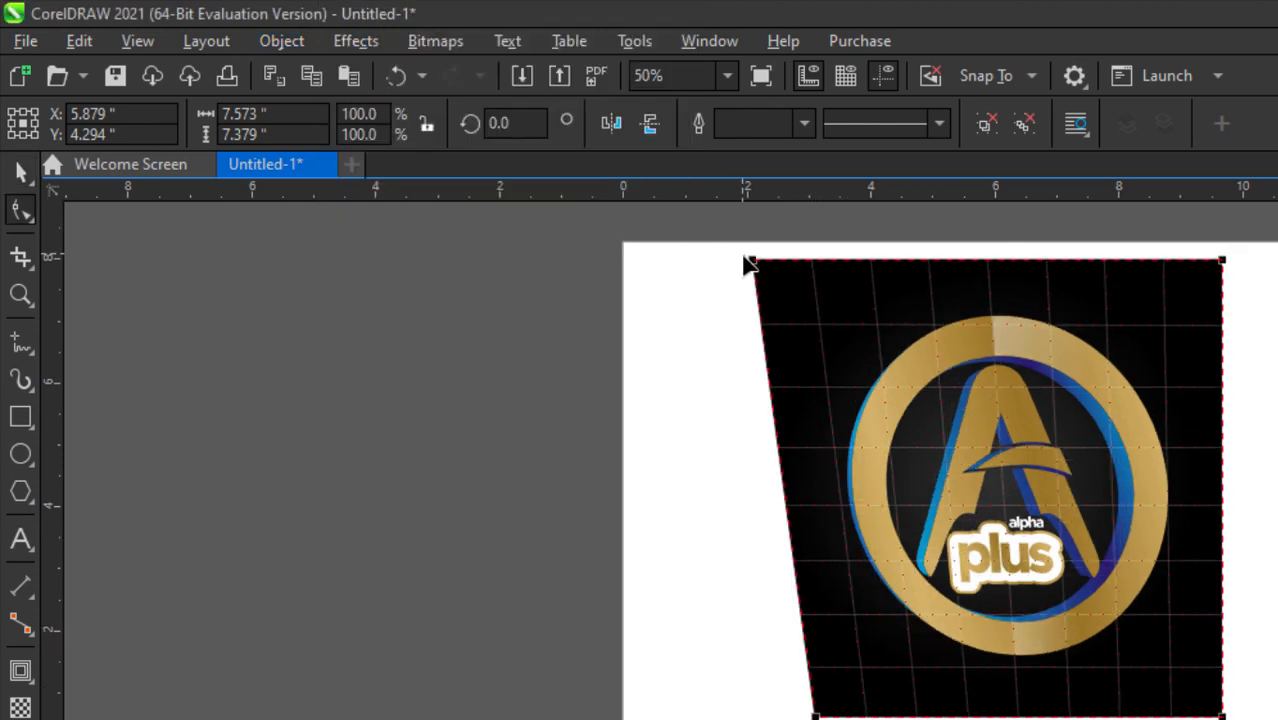
pyautogui.moveTo(748, 264); pyautogui.dragTo(729, 313)
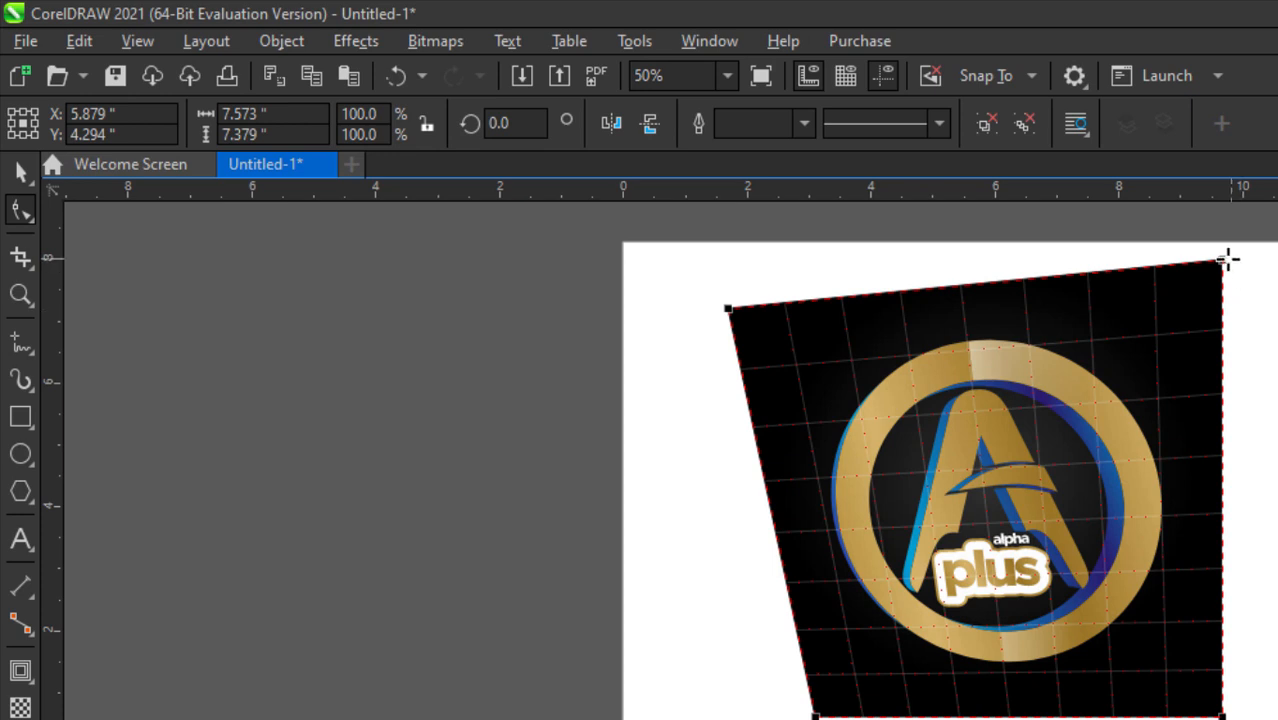
pyautogui.moveTo(1222, 260); pyautogui.dragTo(1114, 282)
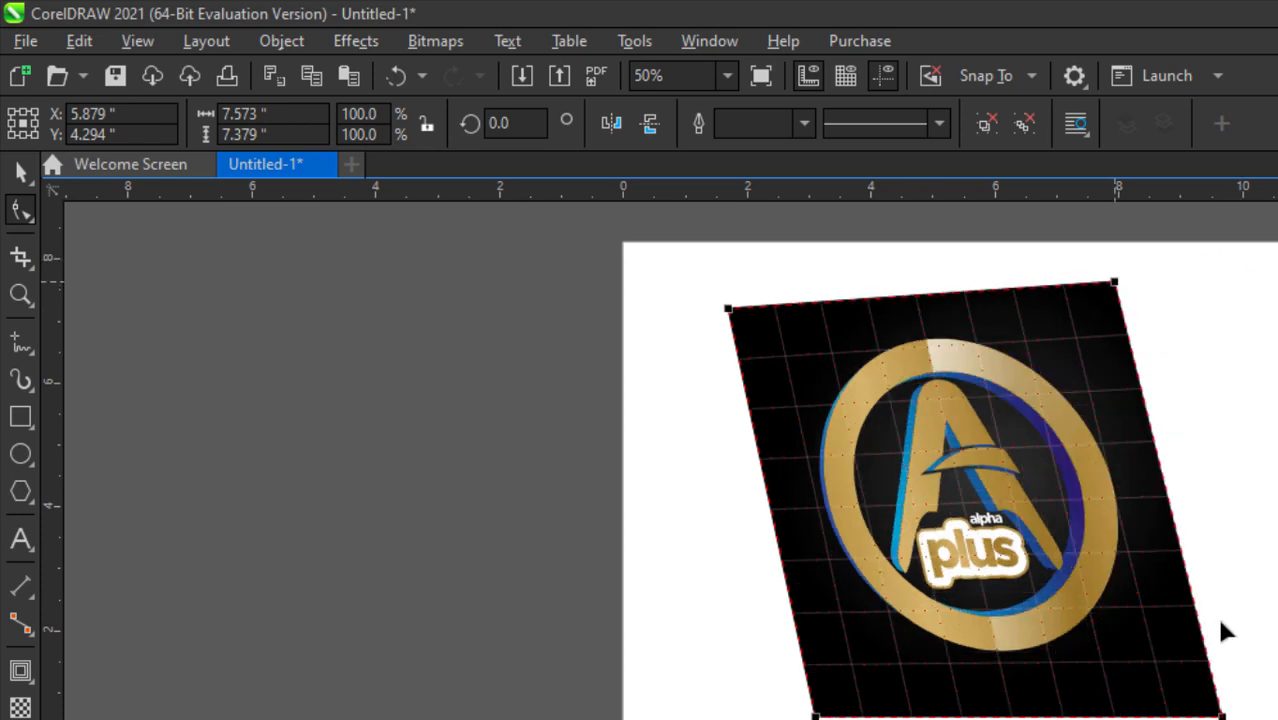
pyautogui.moveTo(1222, 716); pyautogui.dragTo(1234, 667)
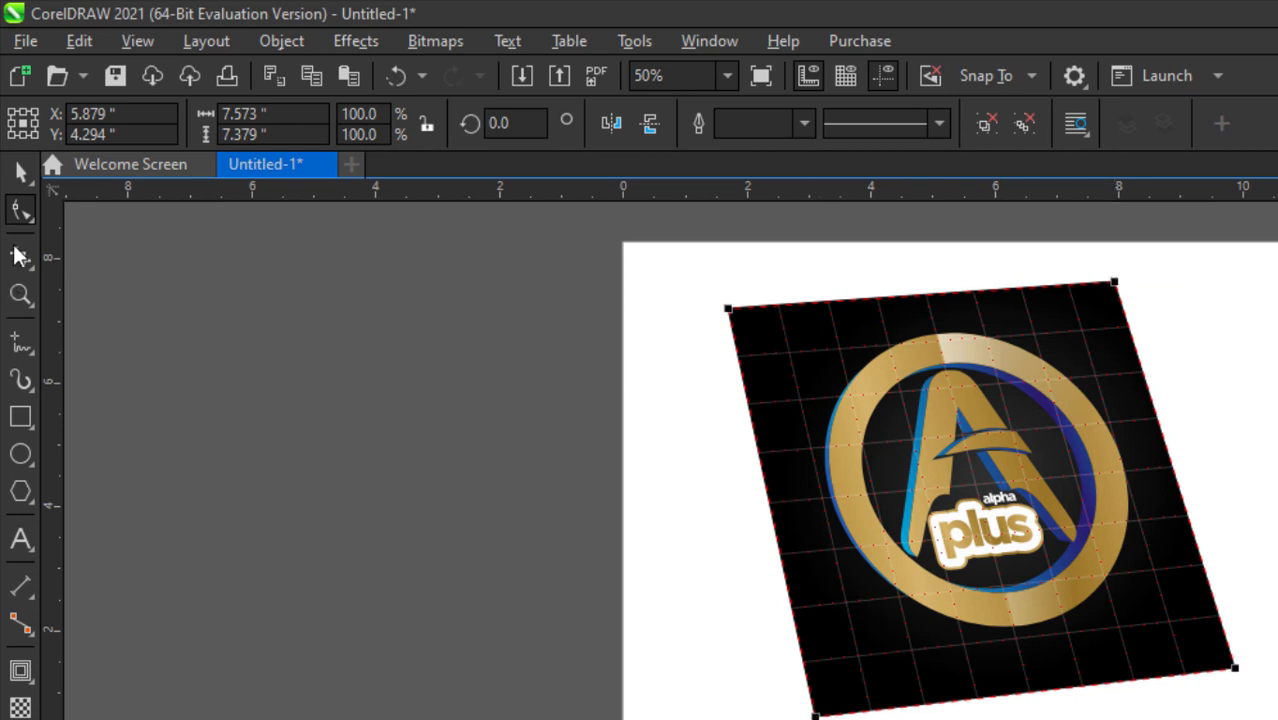
pyautogui.click(20, 172)
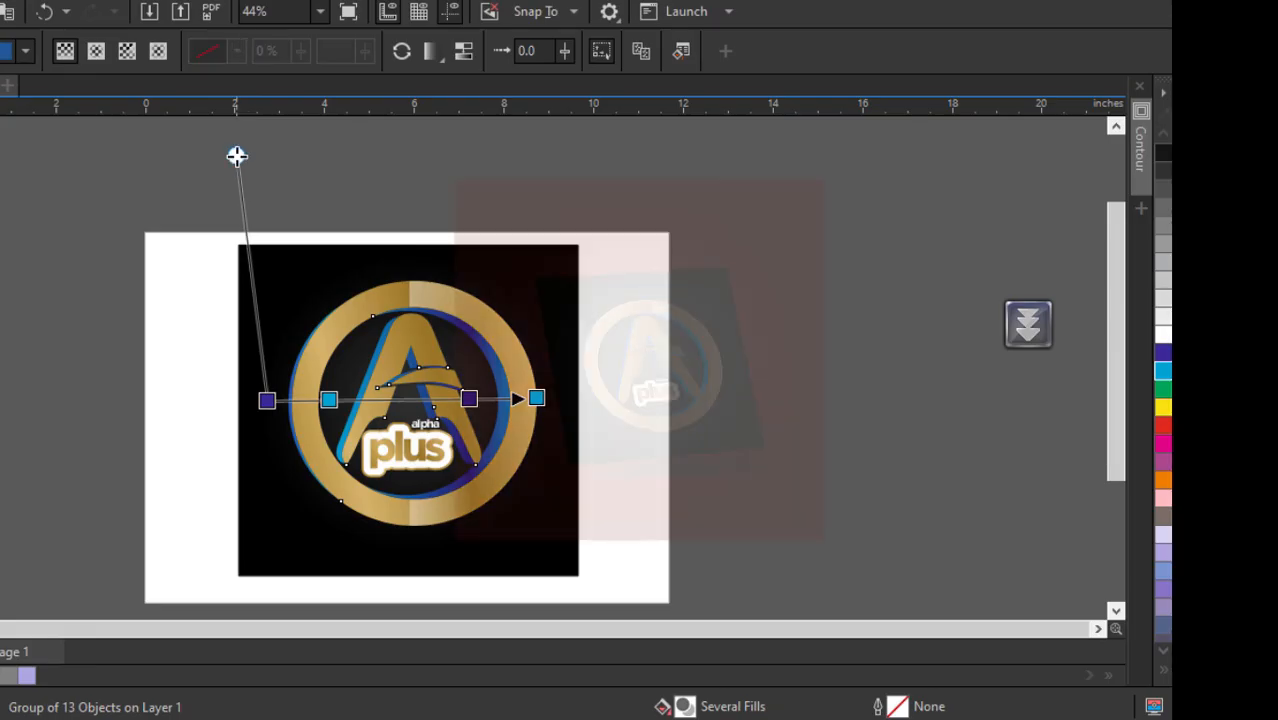